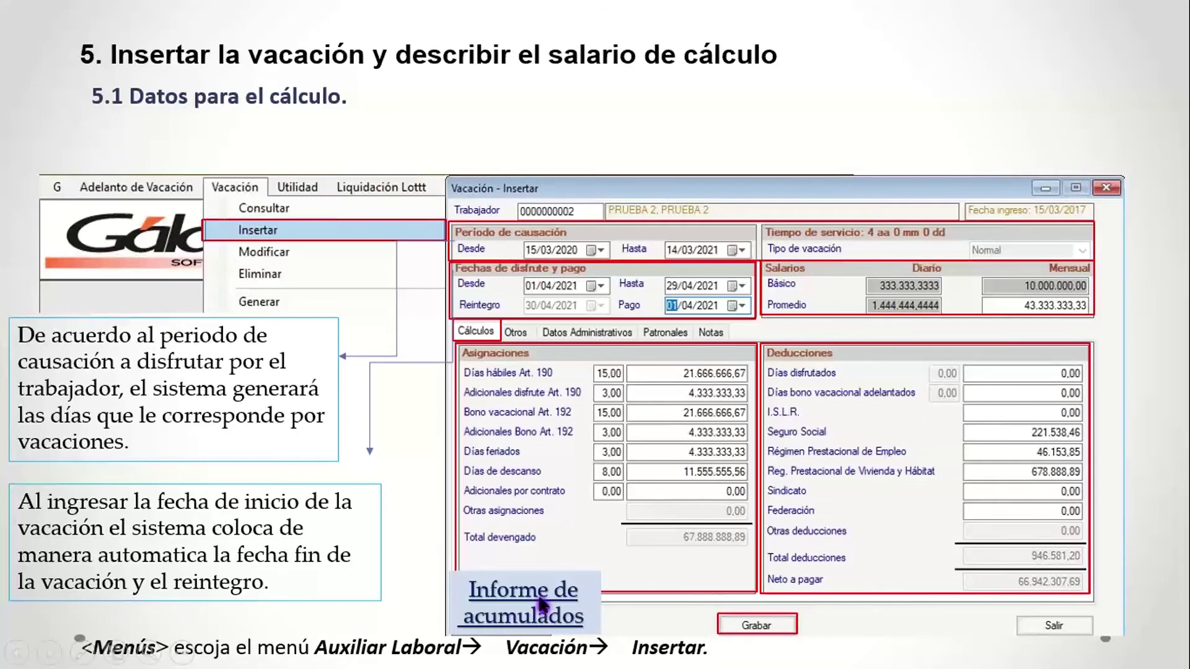
End the slide show, put the presentation away and switch to the Gálac Nómina payroll program
key("Escape")
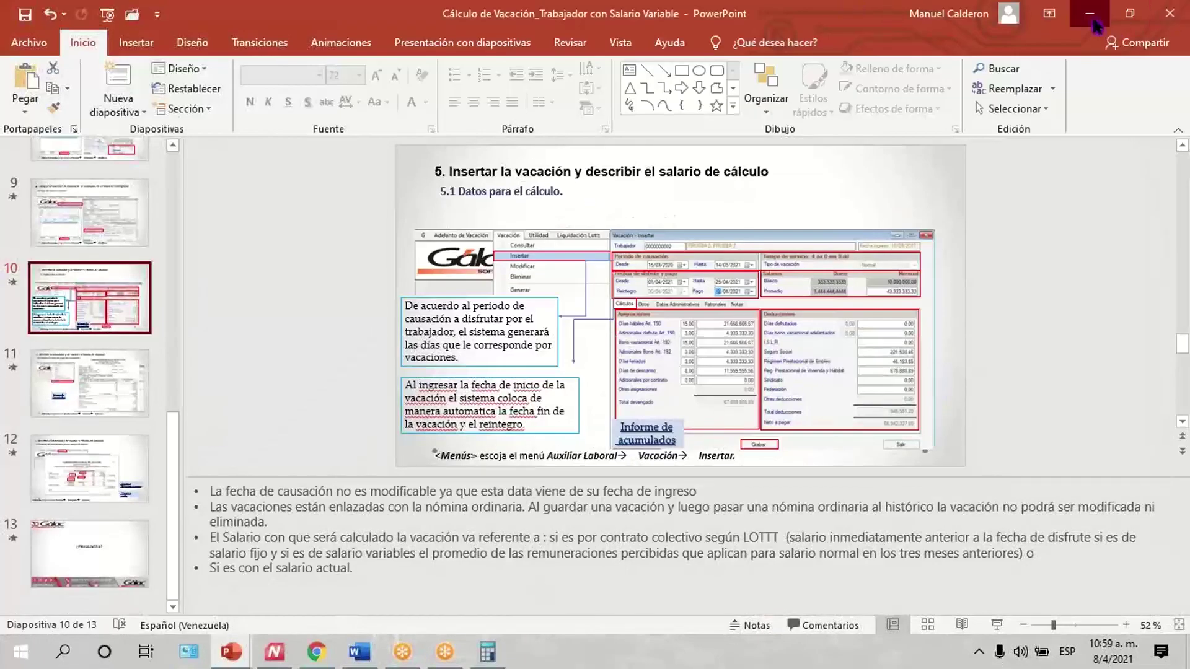
left_click(1092, 18)
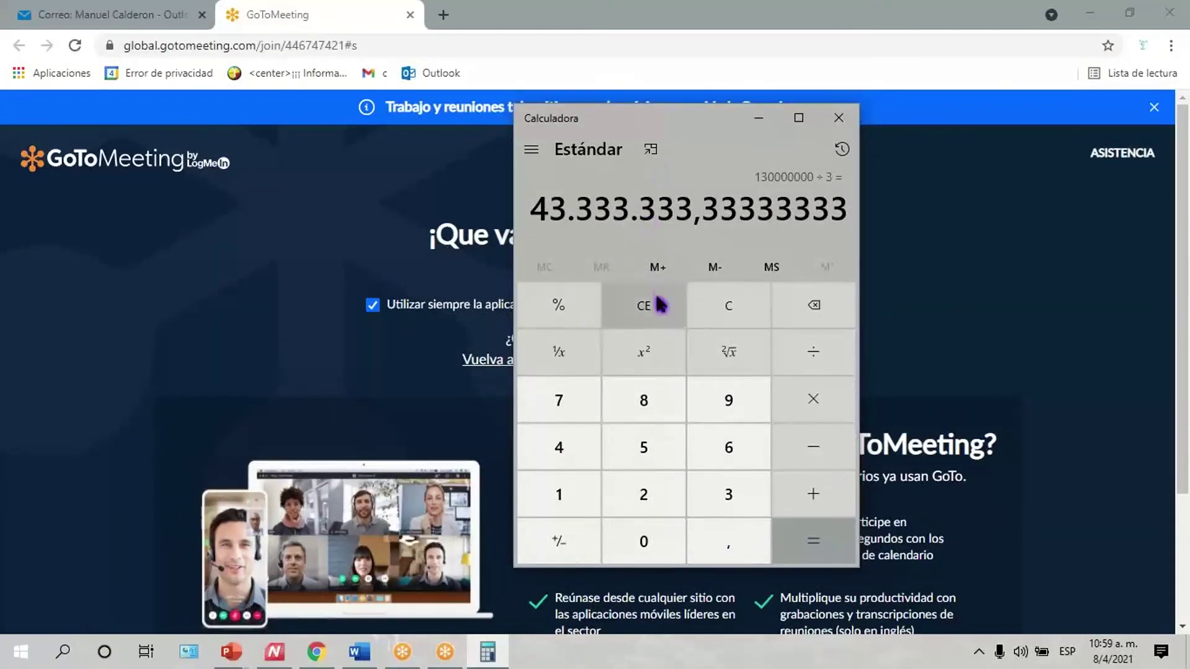
left_click_drag(638, 120, 561, 135)
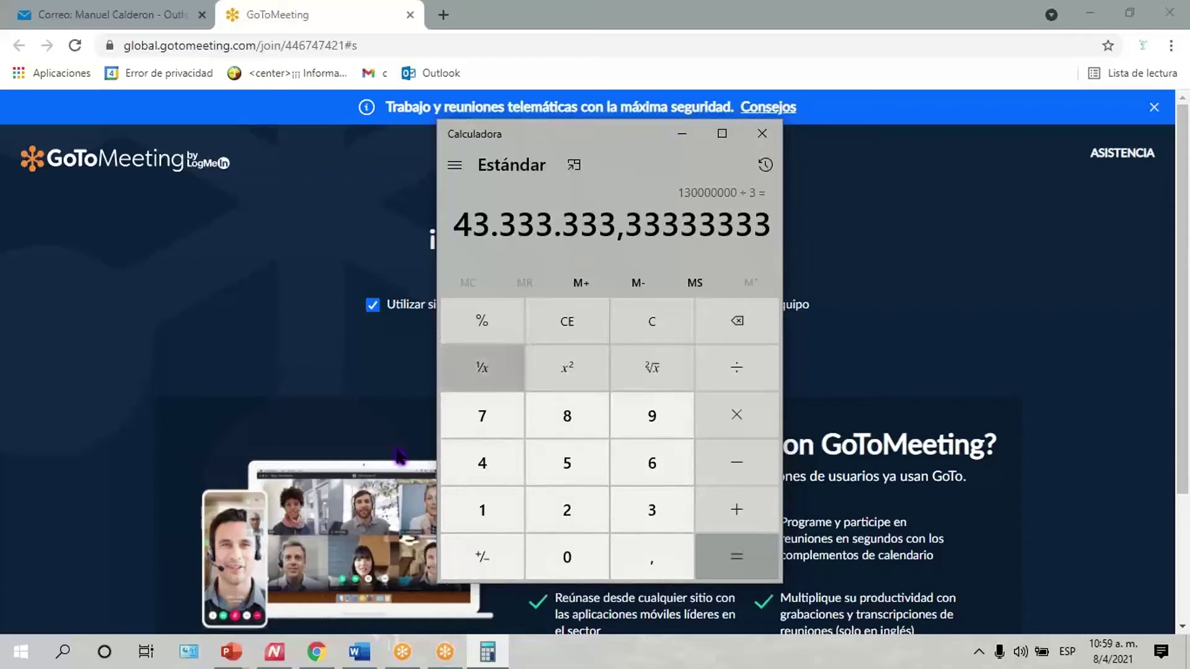
left_click(275, 656)
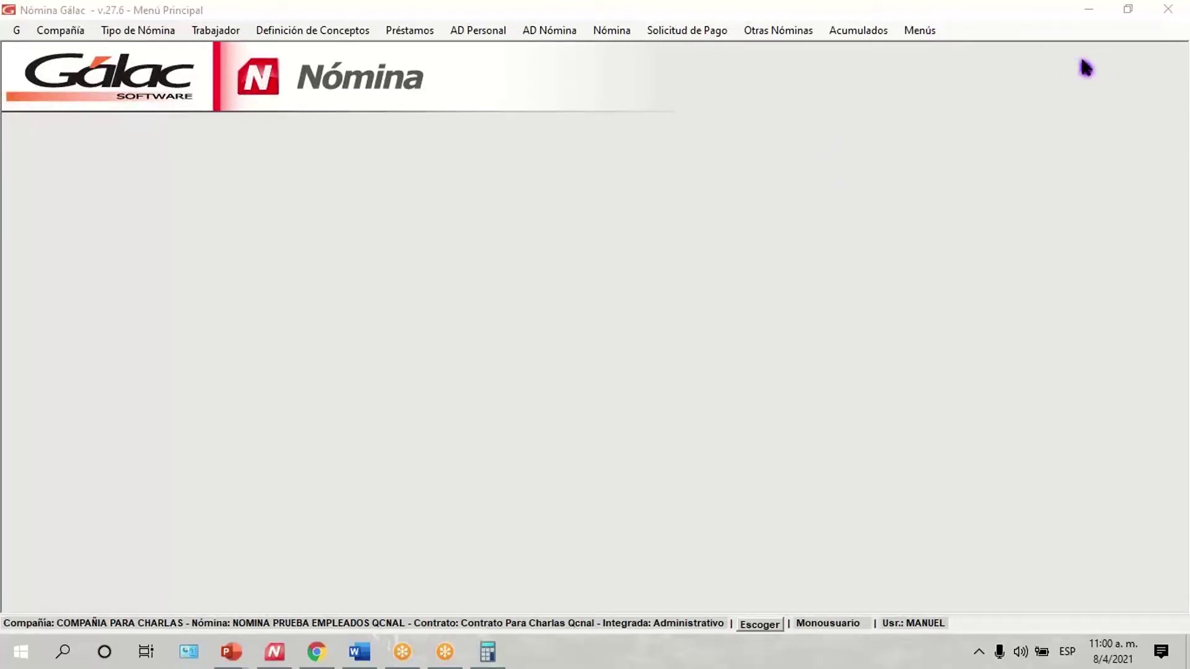
Go to the Contrato Colectivo / Ley section and acknowledge the notice that appears
left_click(926, 36)
left_click(929, 38)
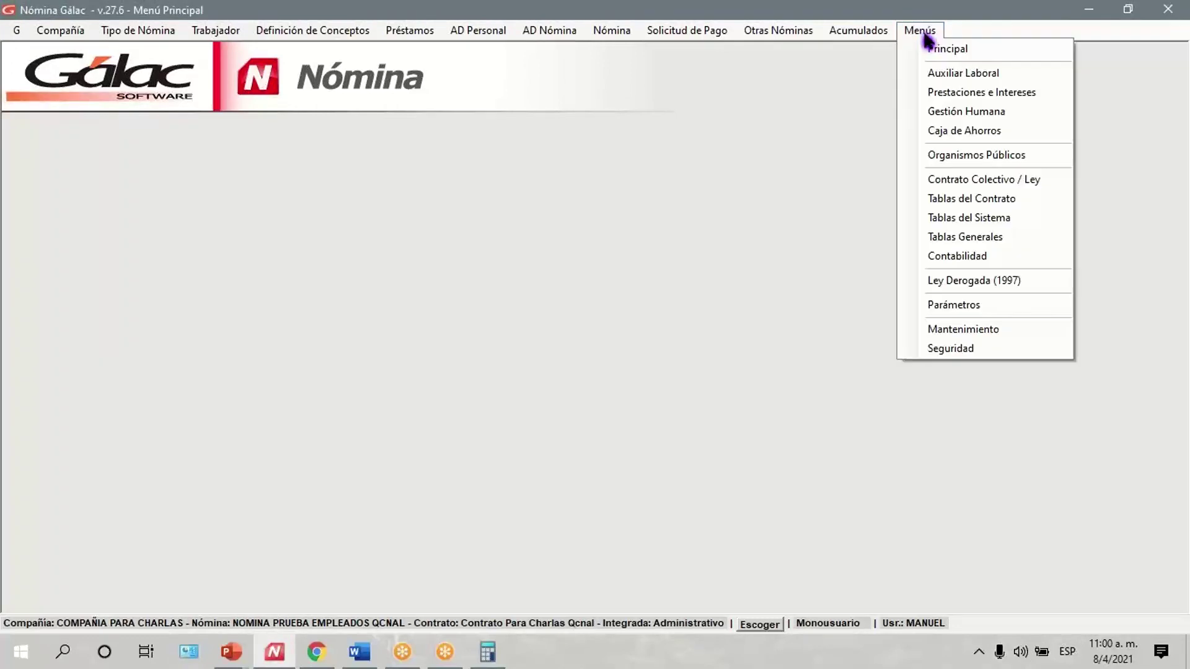
left_click(982, 180)
left_click(97, 35)
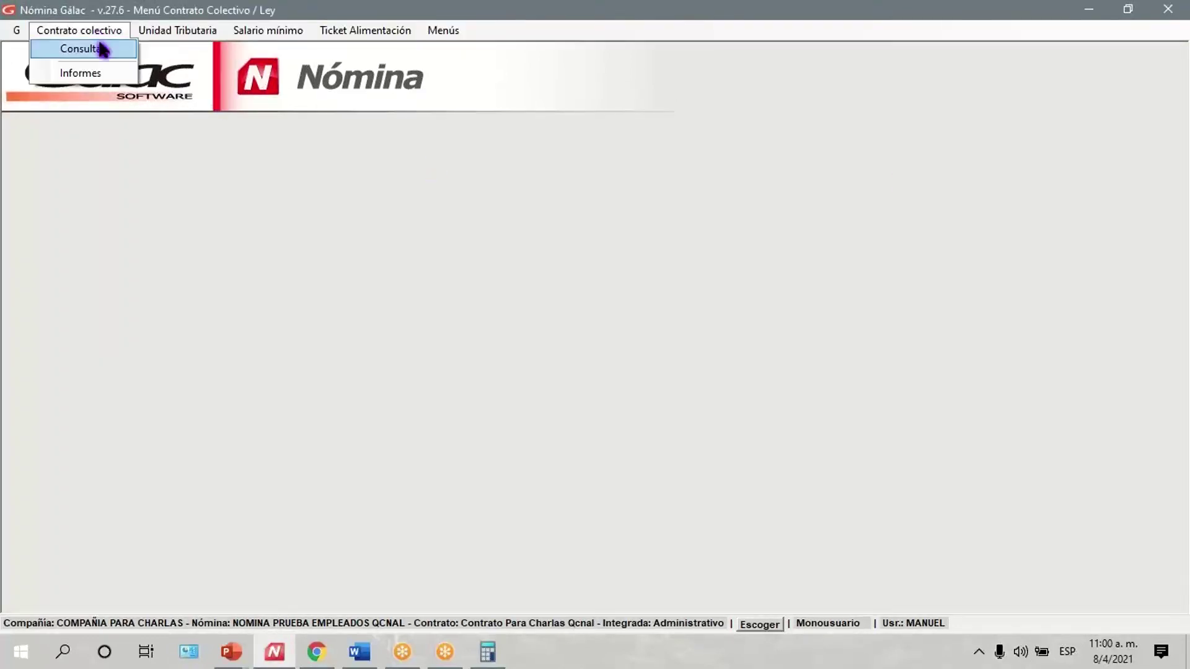
left_click(175, 133)
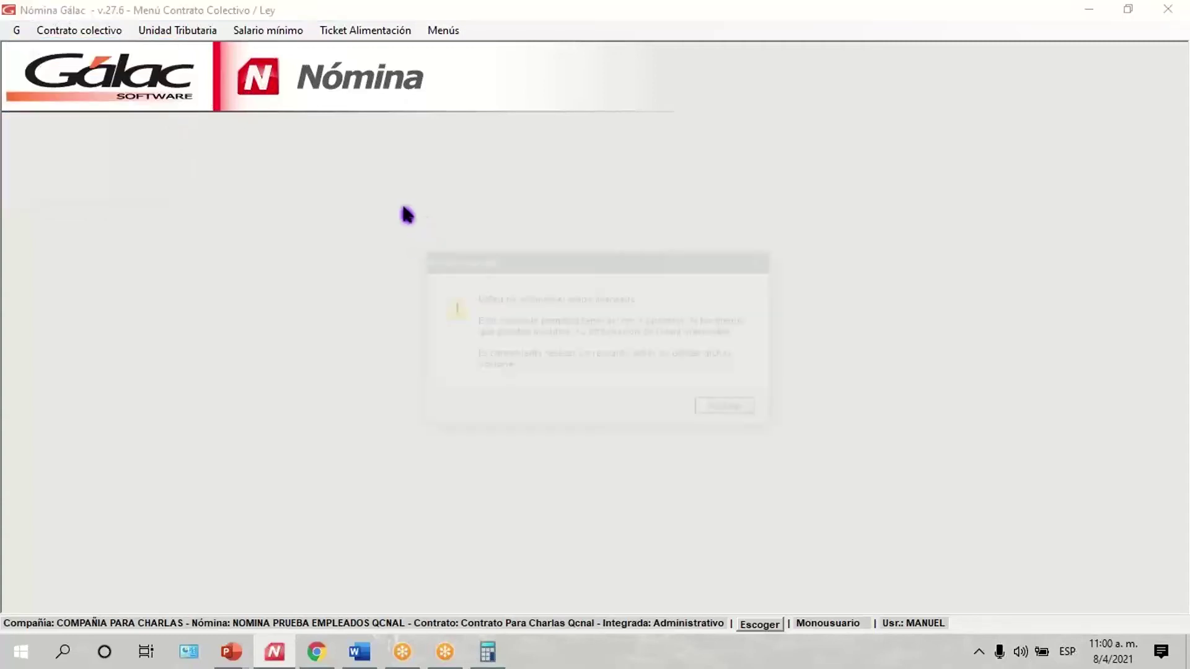
left_click(725, 409)
Search the collective contracts and open "Contrato Para Charlas Qcnal" for modification, agreeing to continue
left_click(84, 31)
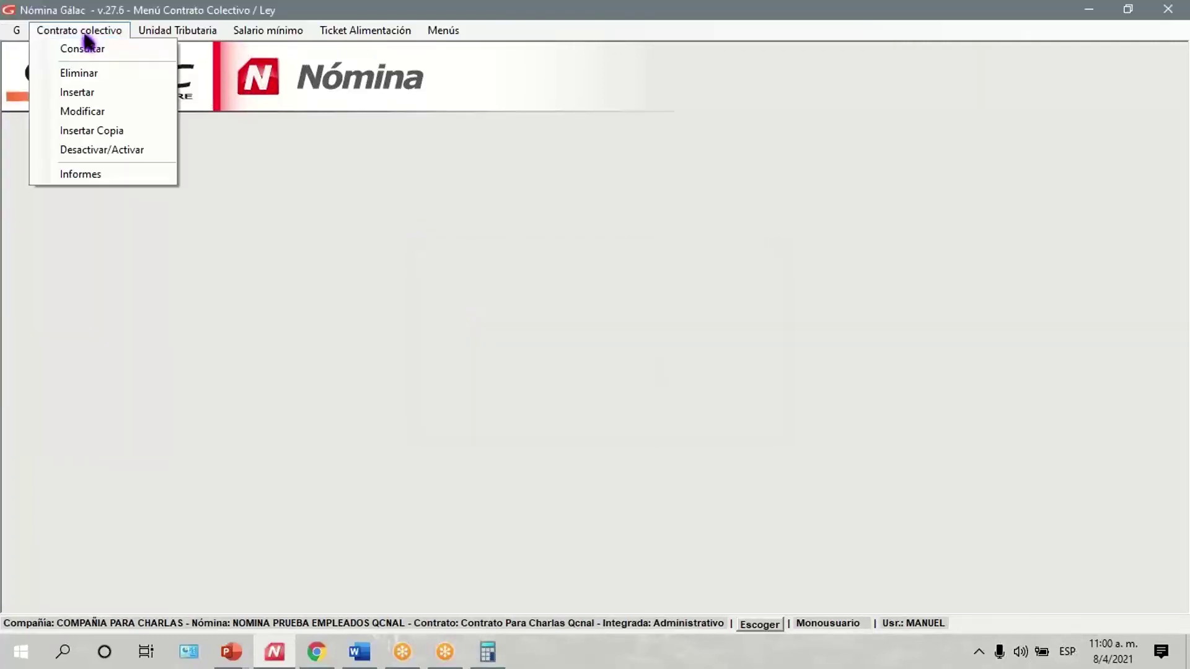
left_click(107, 113)
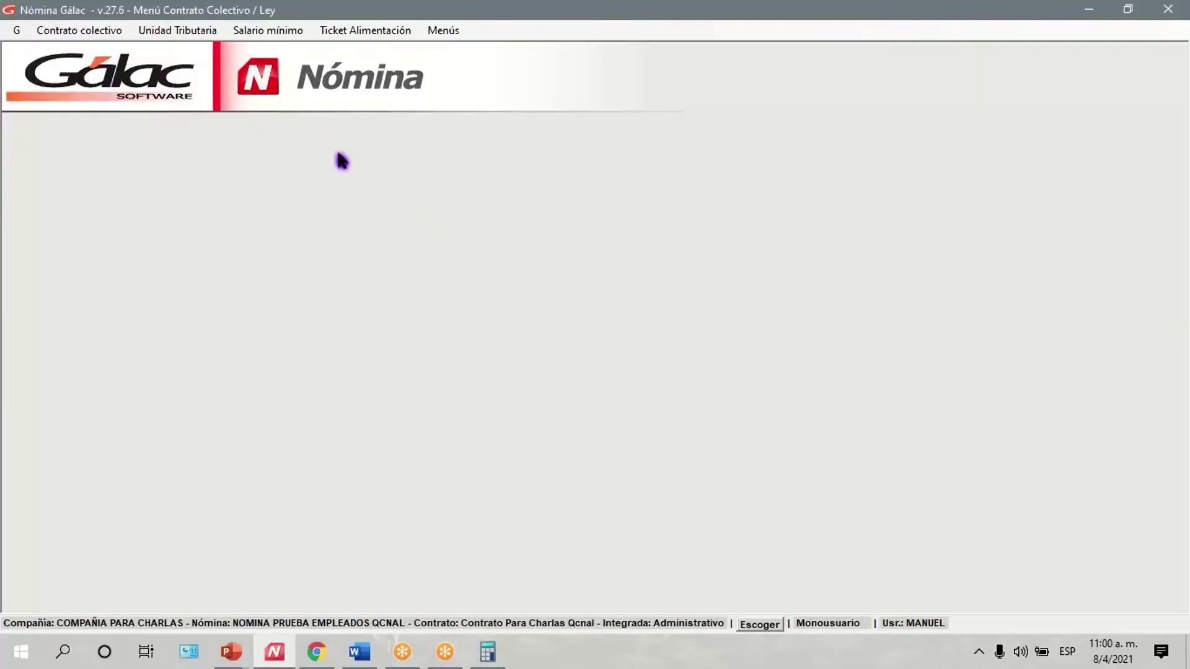
left_click(412, 180)
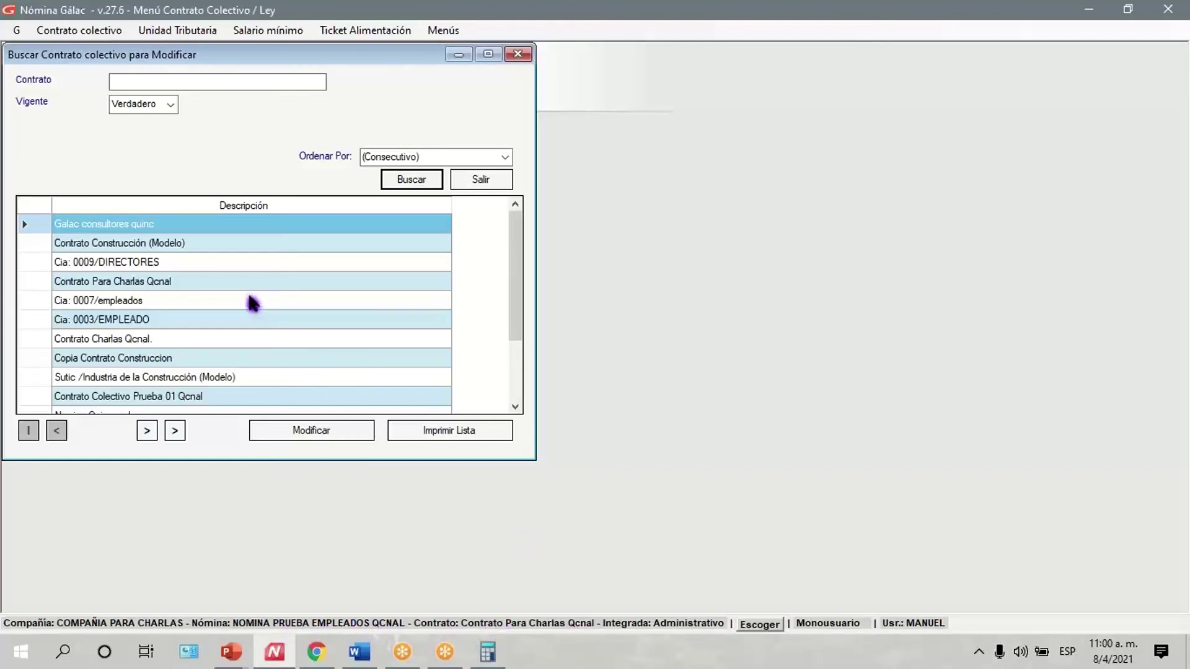
left_click(225, 286)
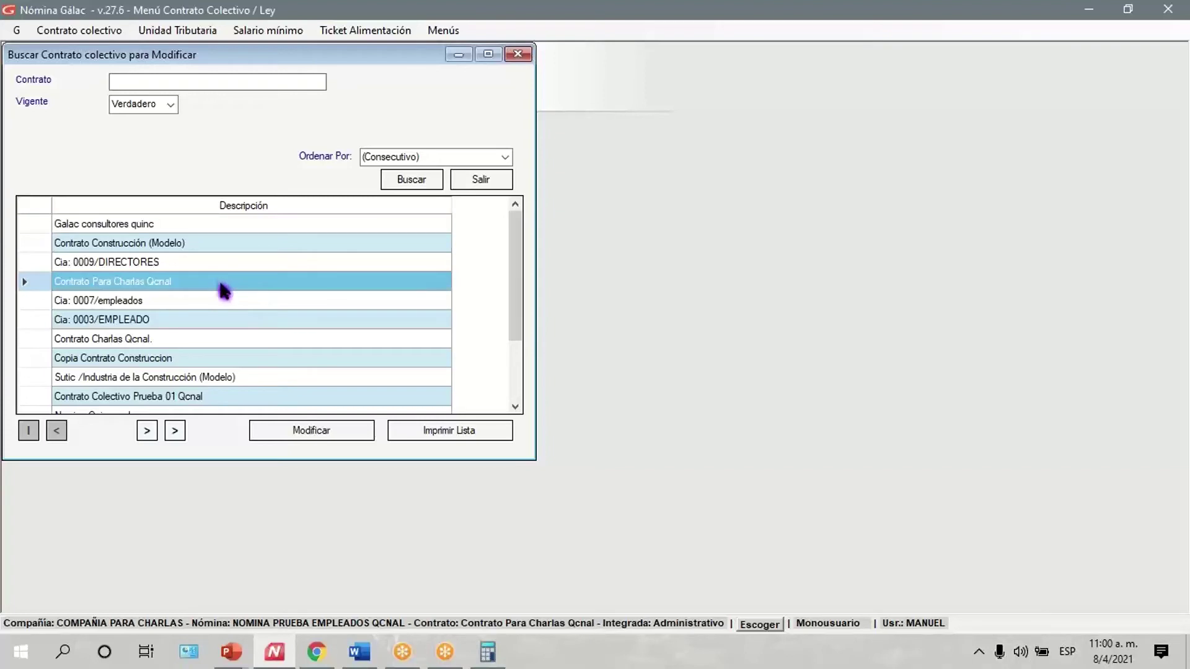
left_click(321, 433)
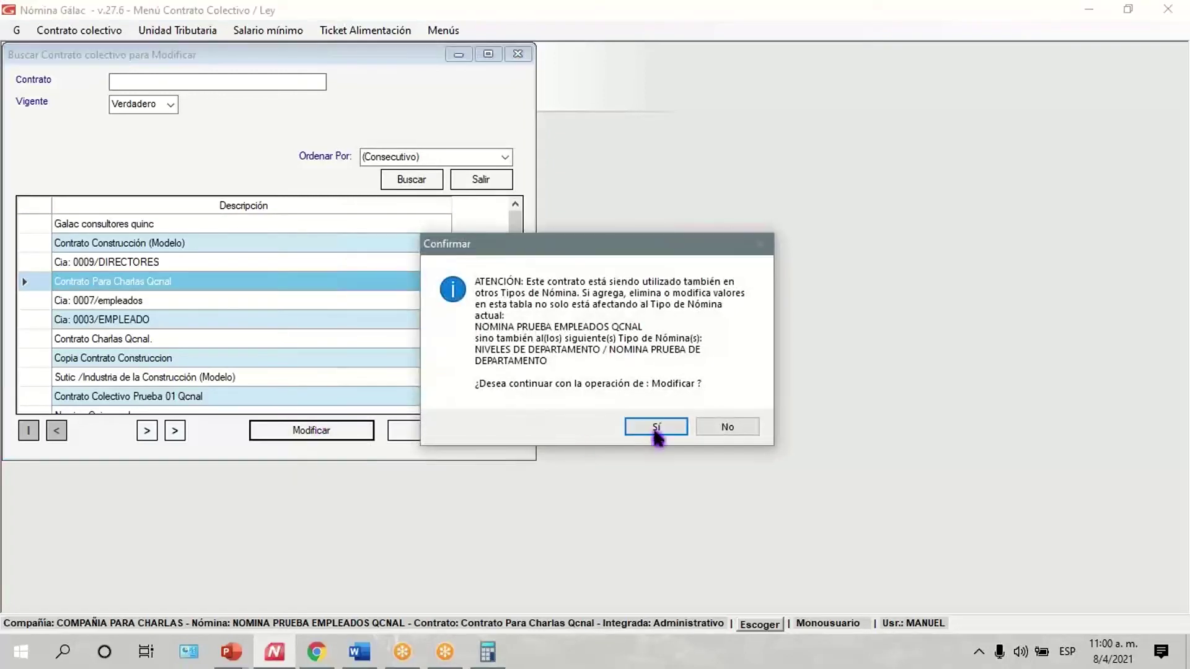
left_click(648, 431)
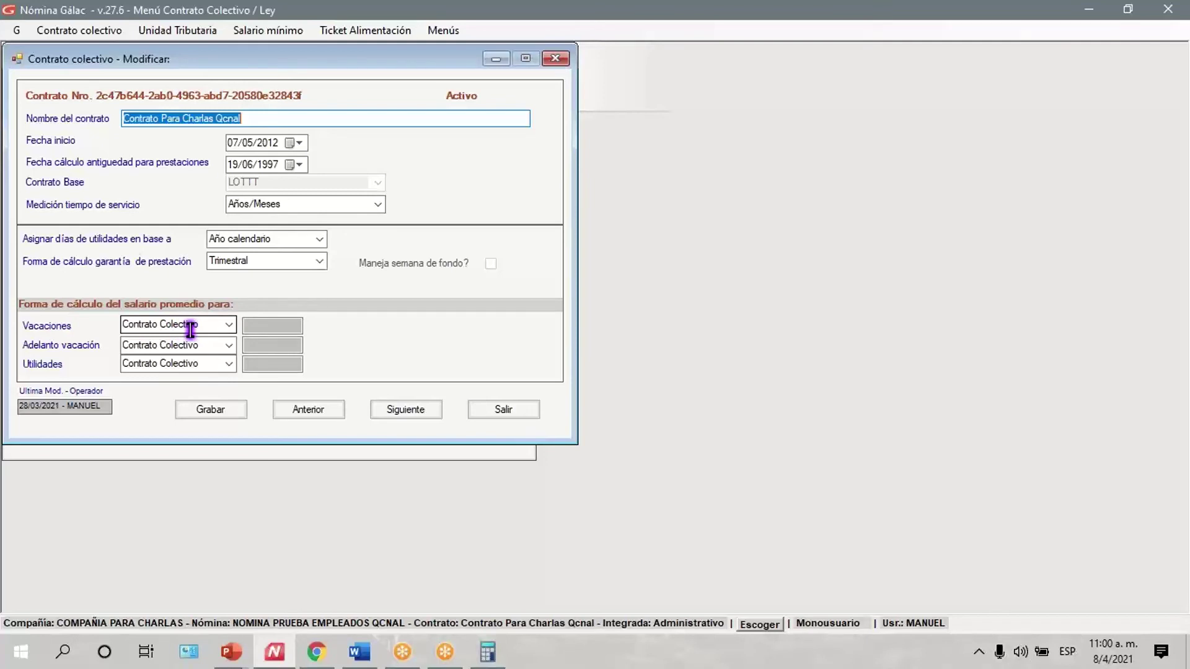
Set the average salary calculation for Vacaciones to Fórmula, using concept V0005 (Ultimo Salario + Promedio parte variable)
left_click(229, 324)
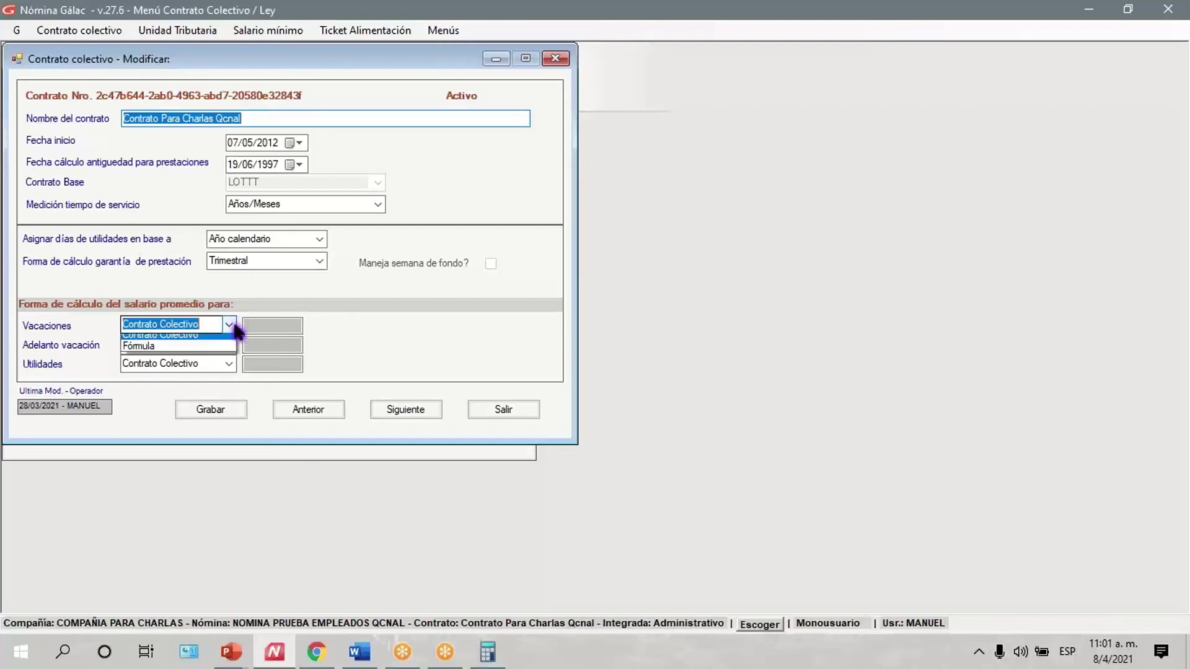
left_click(165, 350)
left_click(277, 327)
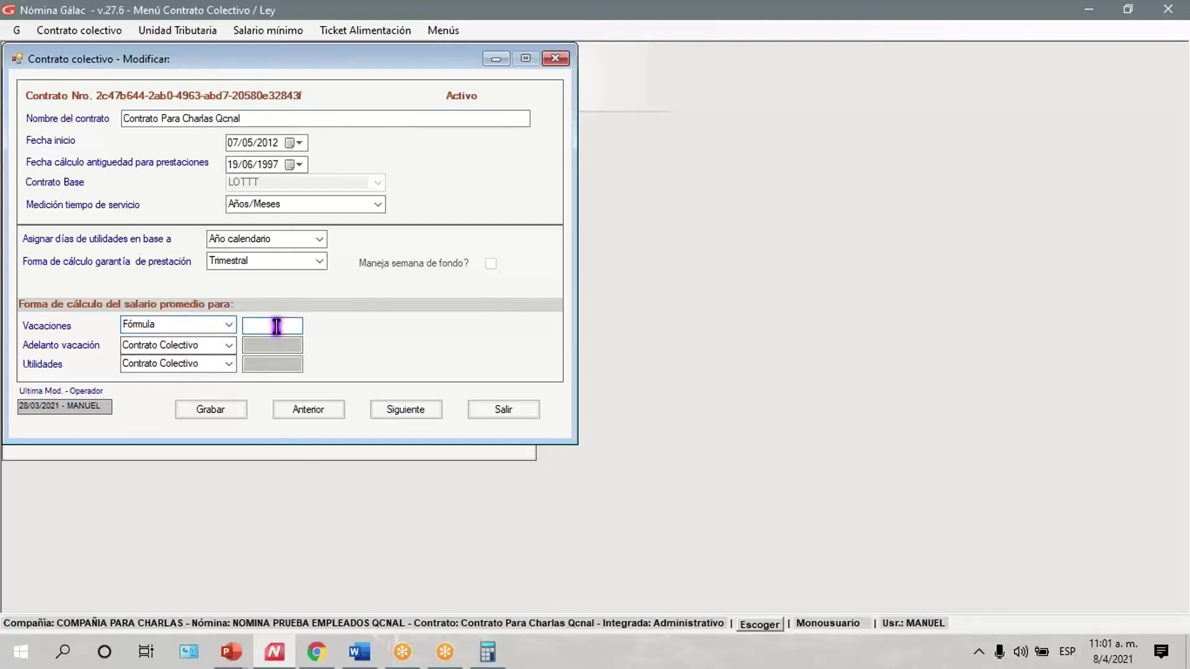
double_click(276, 327)
scroll(199, 279, "down", 2)
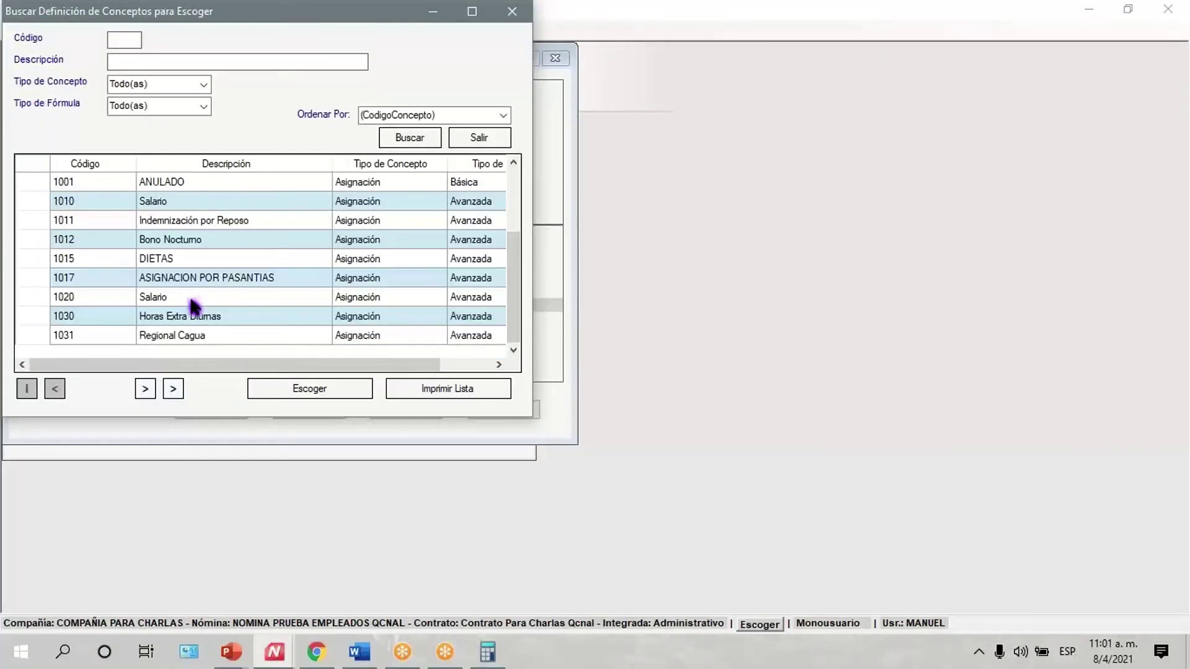
left_click(173, 389)
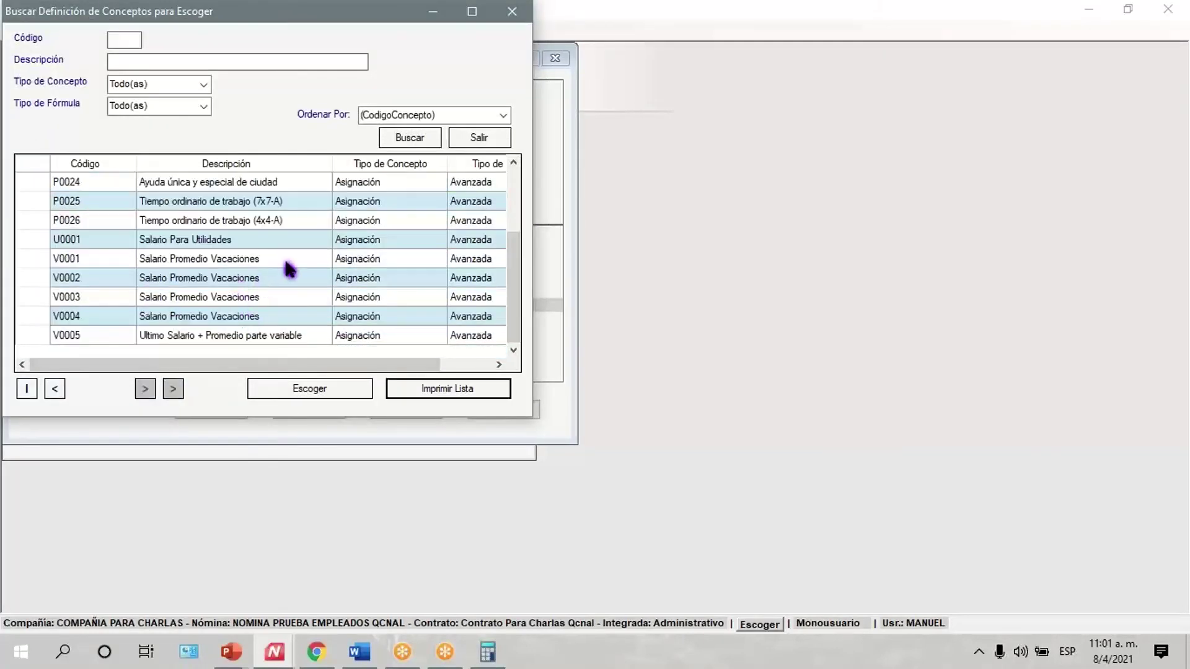
left_click(286, 260)
left_click(284, 341)
left_click_drag(270, 19, 556, 101)
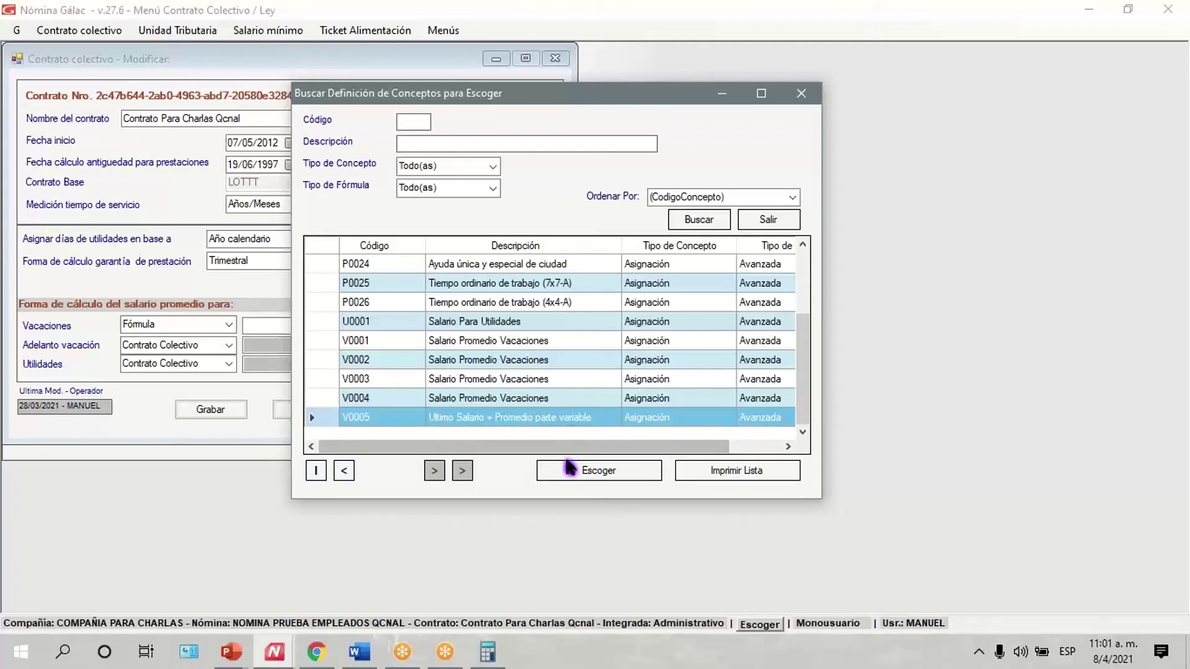
left_click(584, 470)
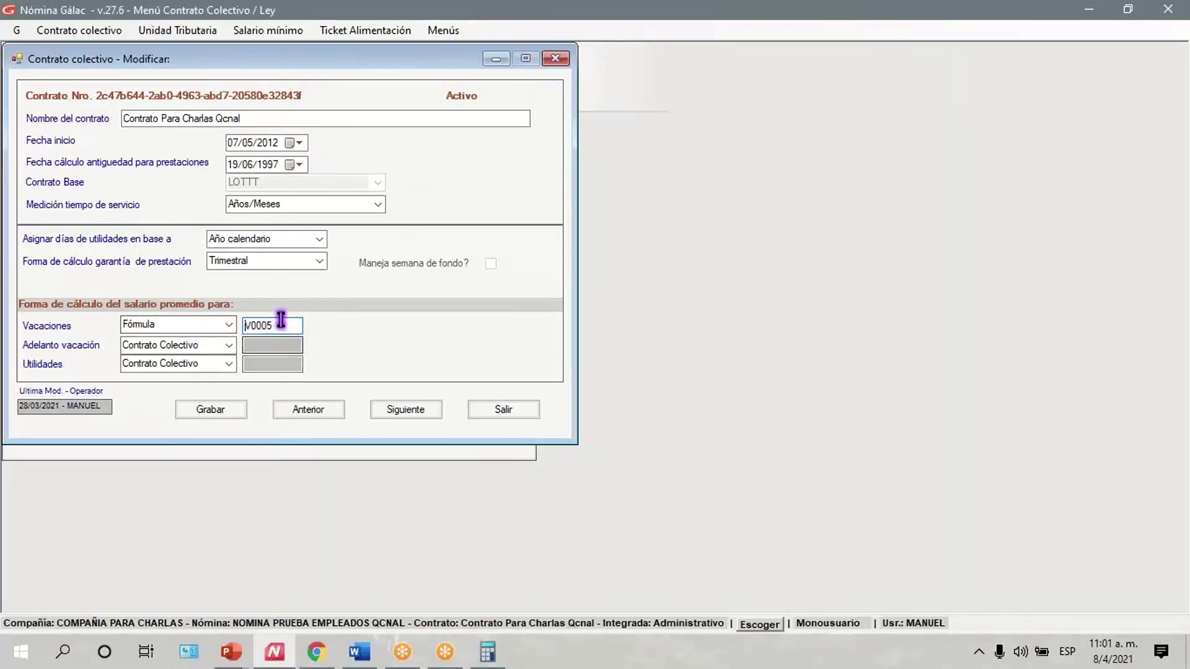
double_click(279, 327)
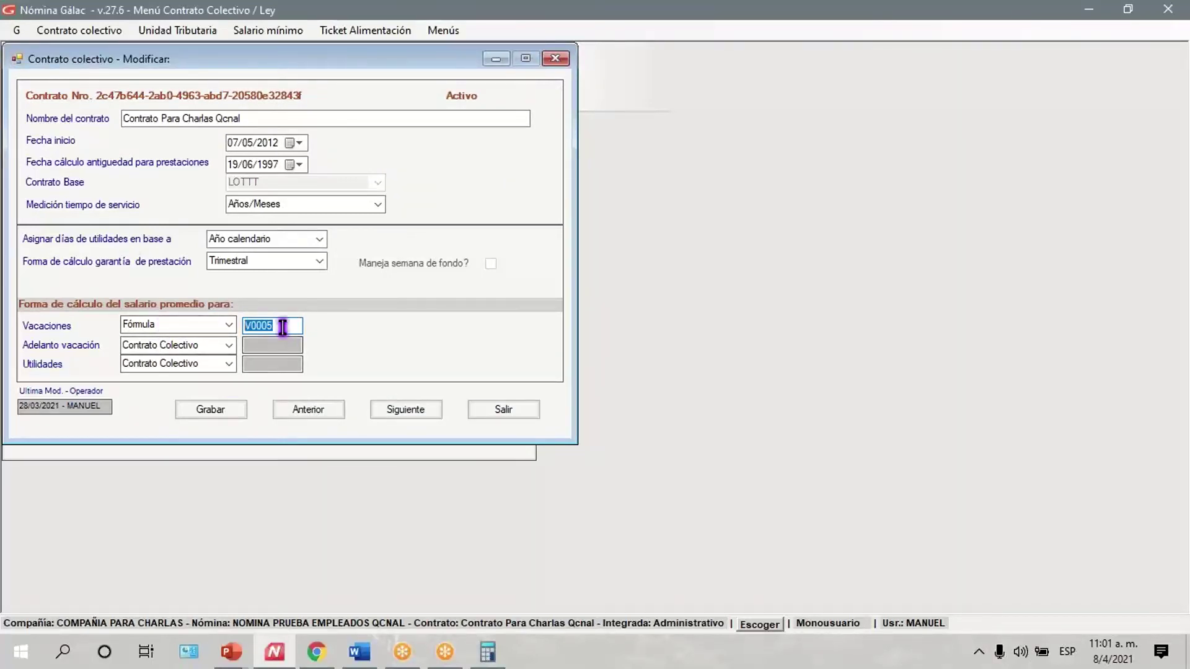
left_click_drag(283, 328, 92, 386)
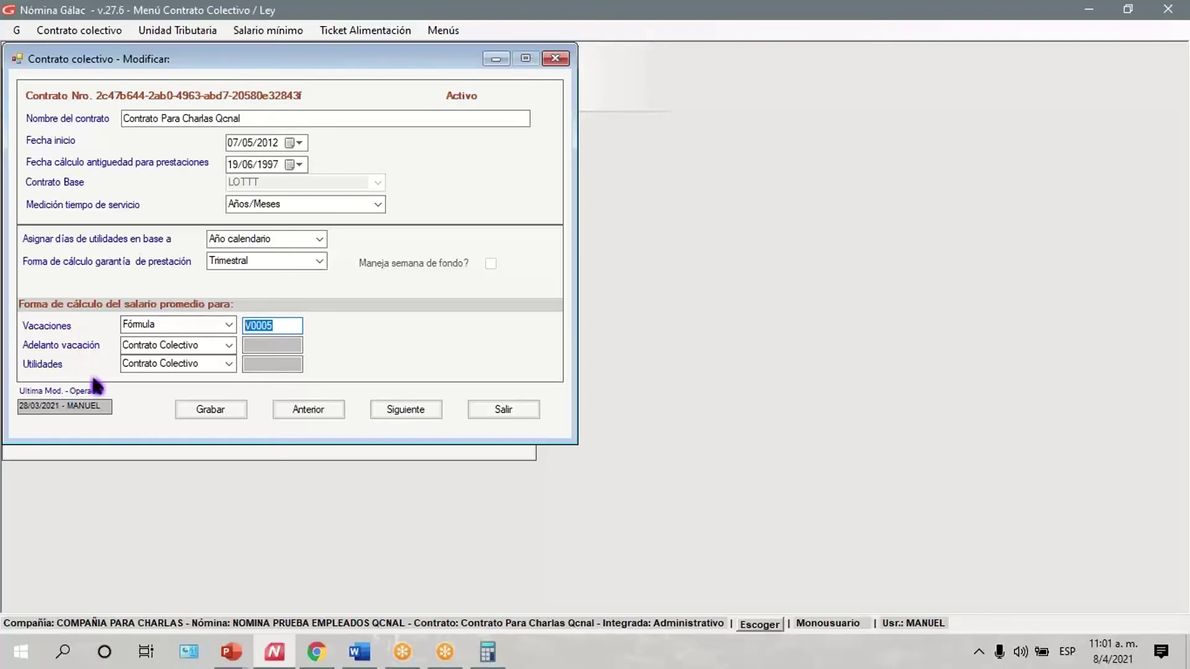
left_click_drag(282, 327, 242, 325)
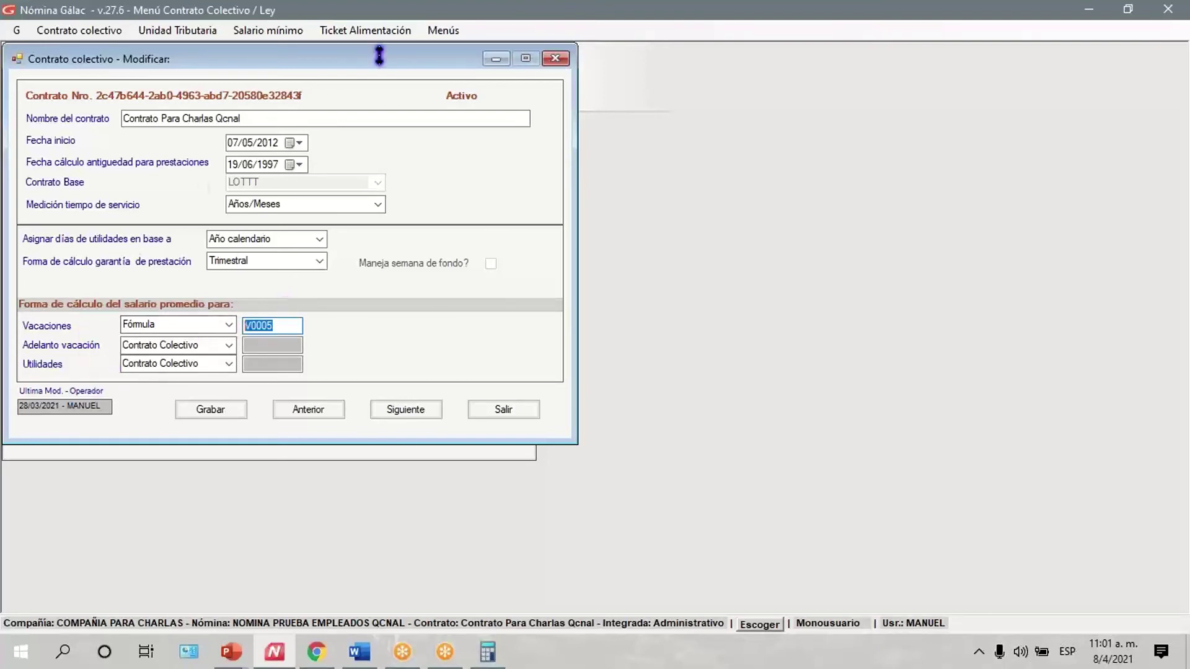
Find concept V0005 in the concept definitions of the main section and open it for consultation
left_click(444, 30)
left_click(480, 55)
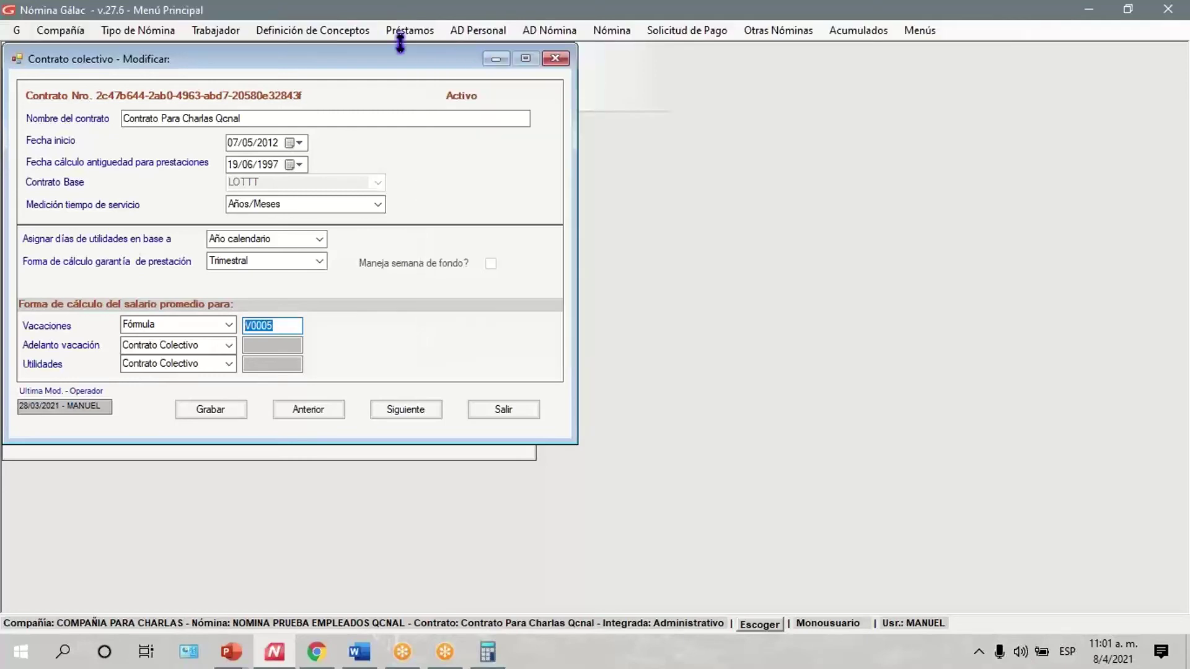
left_click(333, 32)
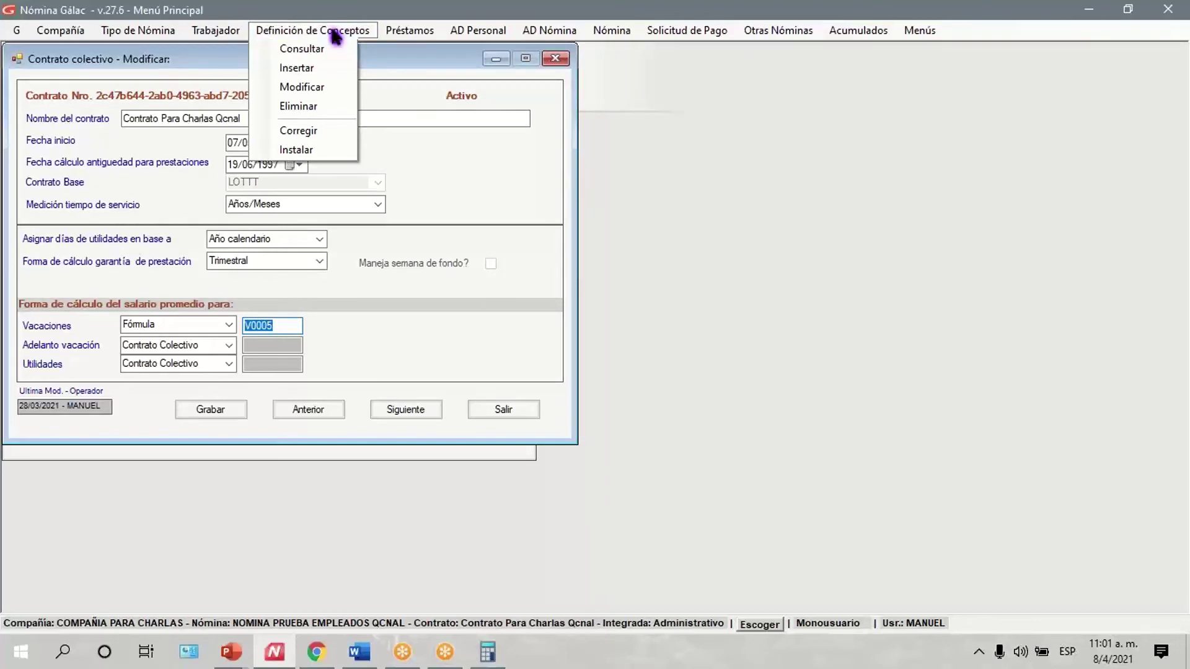
left_click(335, 53)
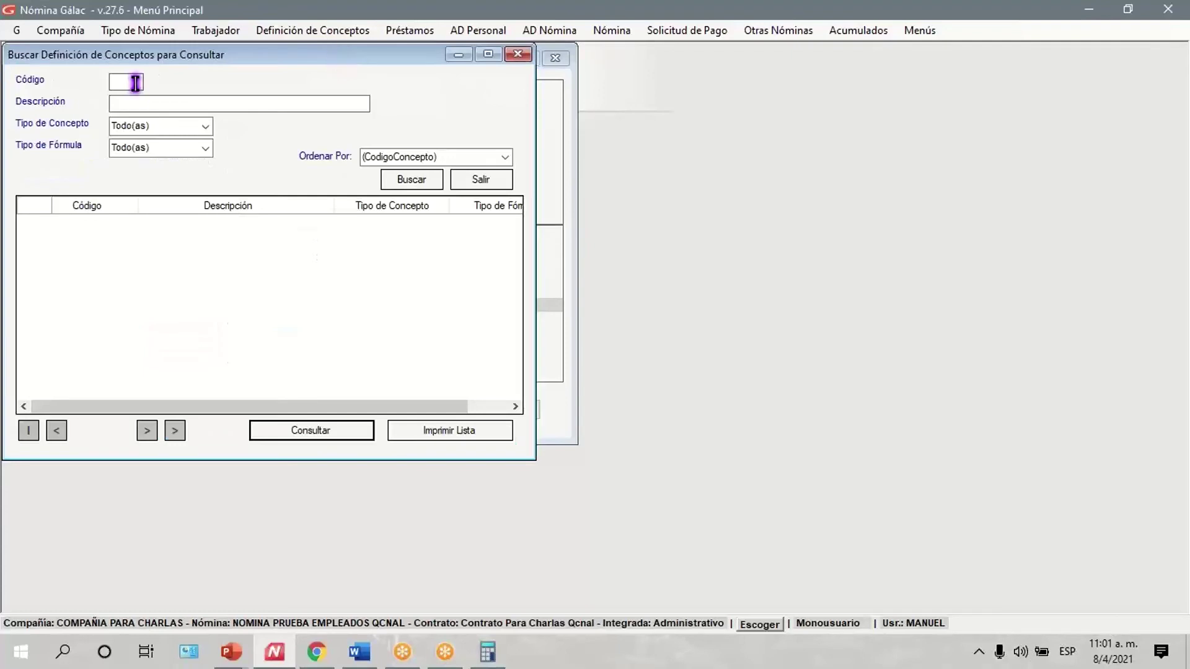
left_click(391, 178)
left_click(175, 430)
scroll(220, 384, "down", 2)
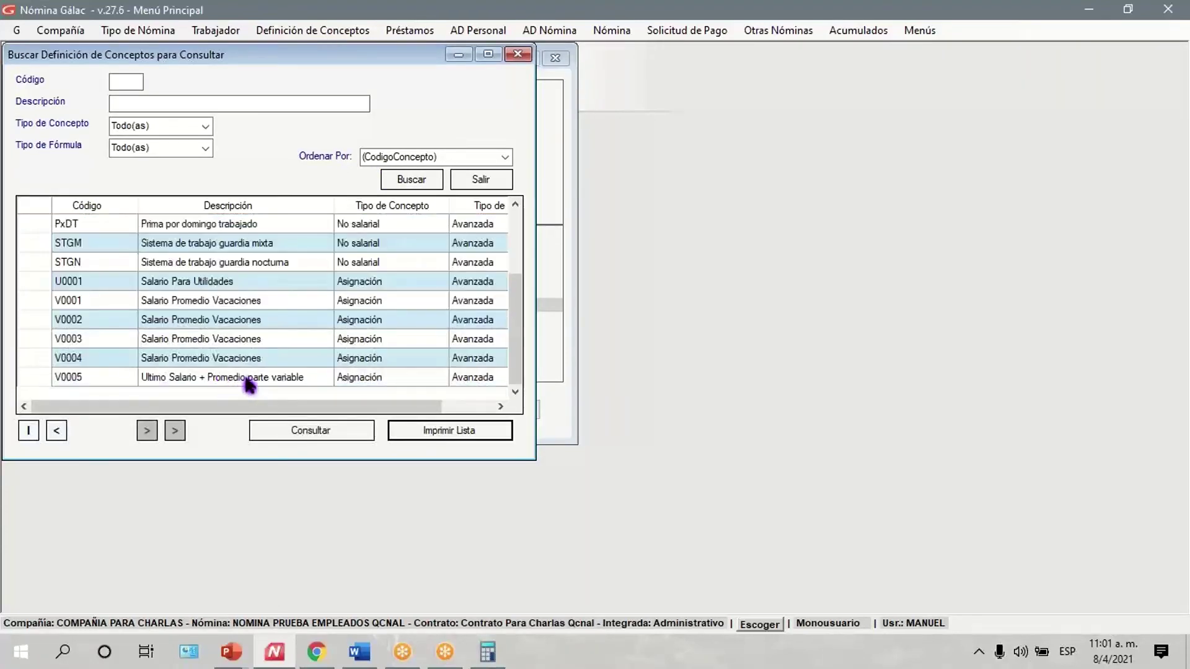
left_click(244, 379)
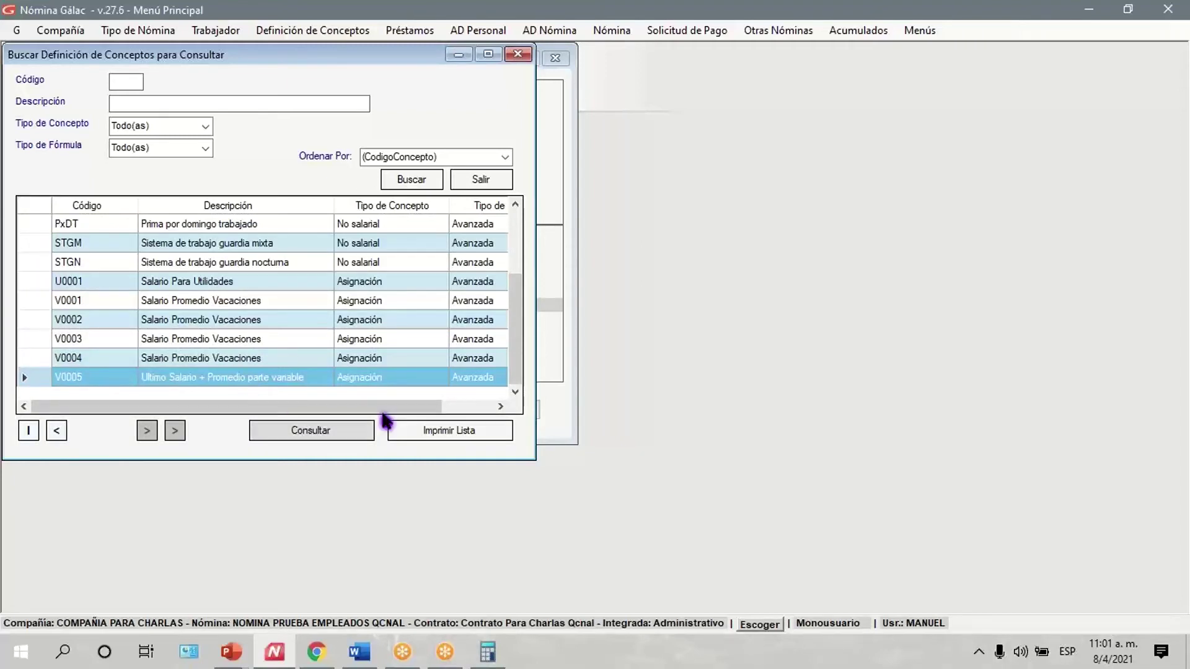
left_click(311, 432)
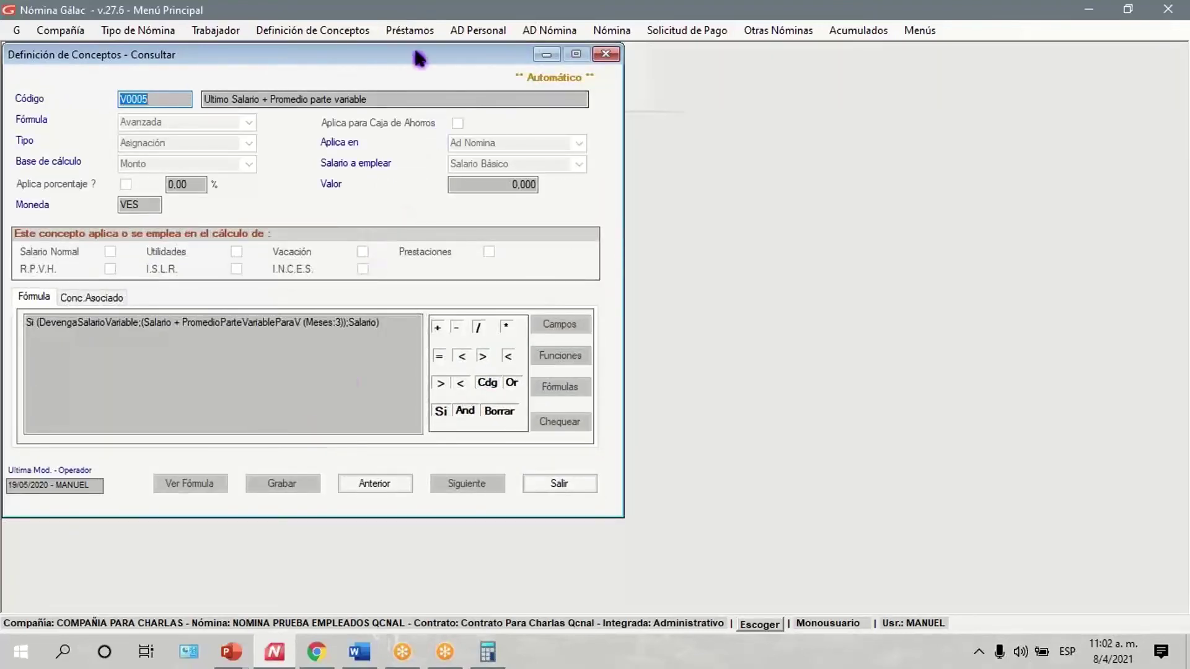
Examine both branches of concept V0005's formula, then close the concept and its search window
left_click_drag(428, 54, 653, 110)
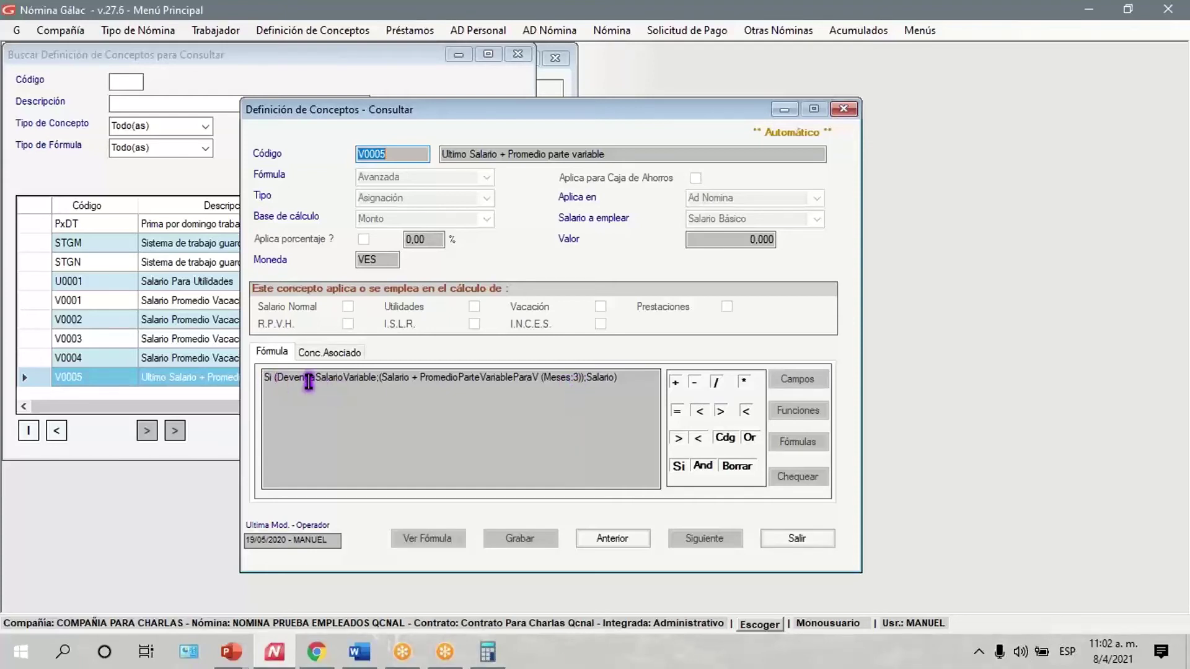
left_click(585, 379)
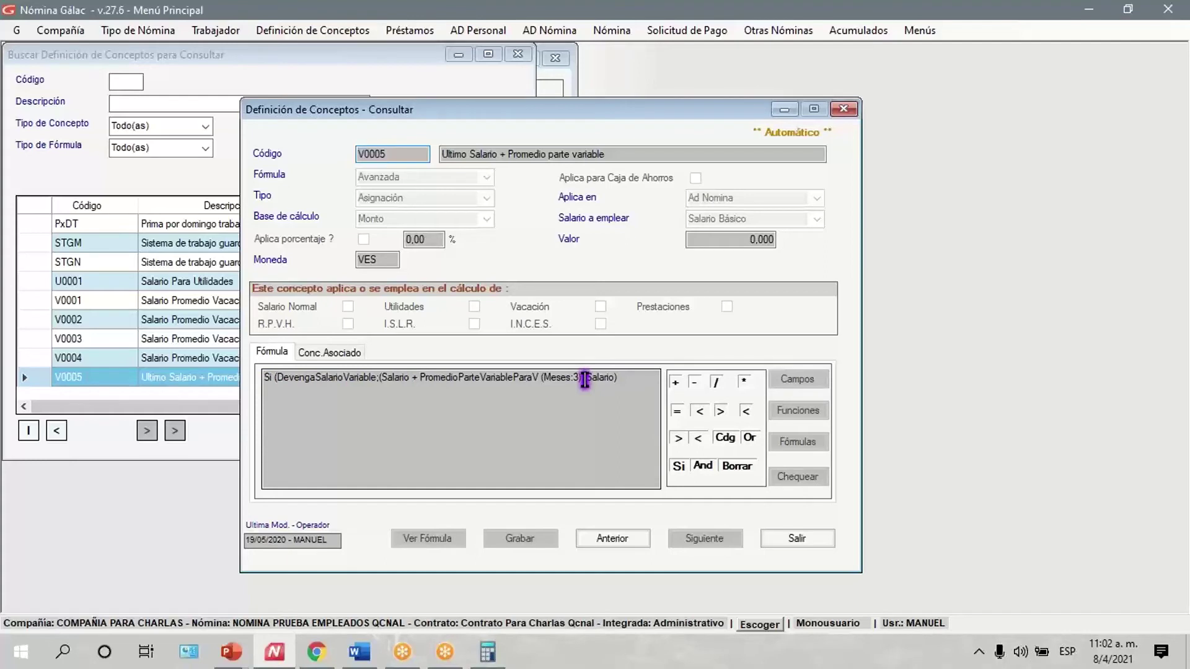
left_click_drag(584, 380, 266, 379)
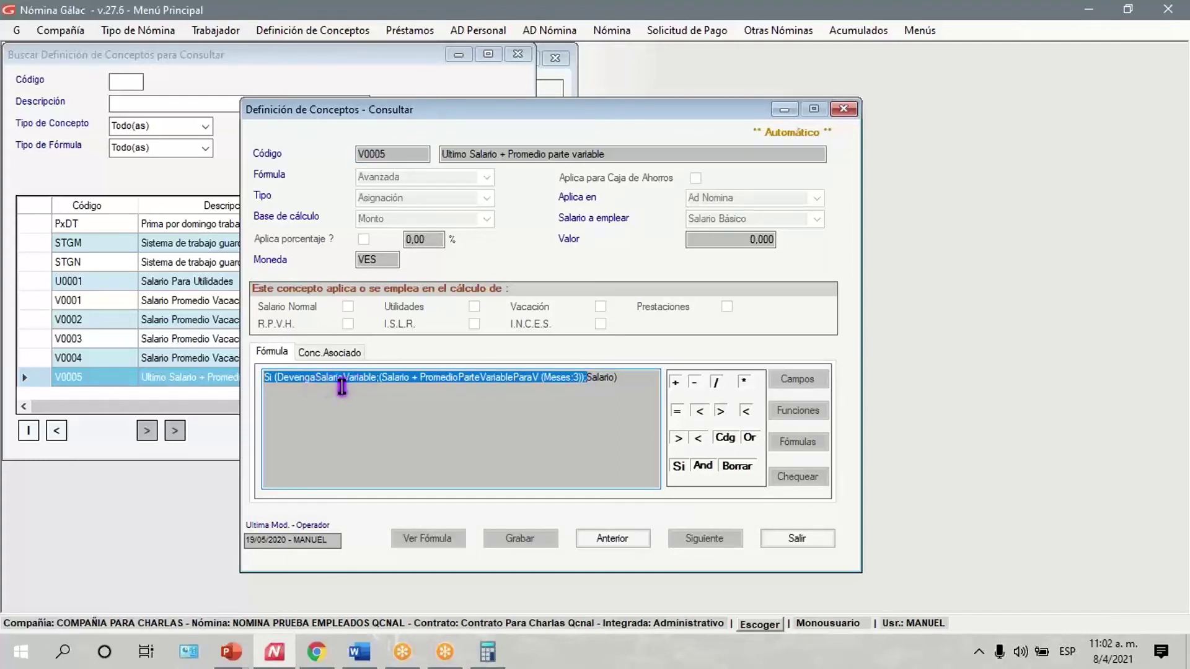
left_click(585, 379)
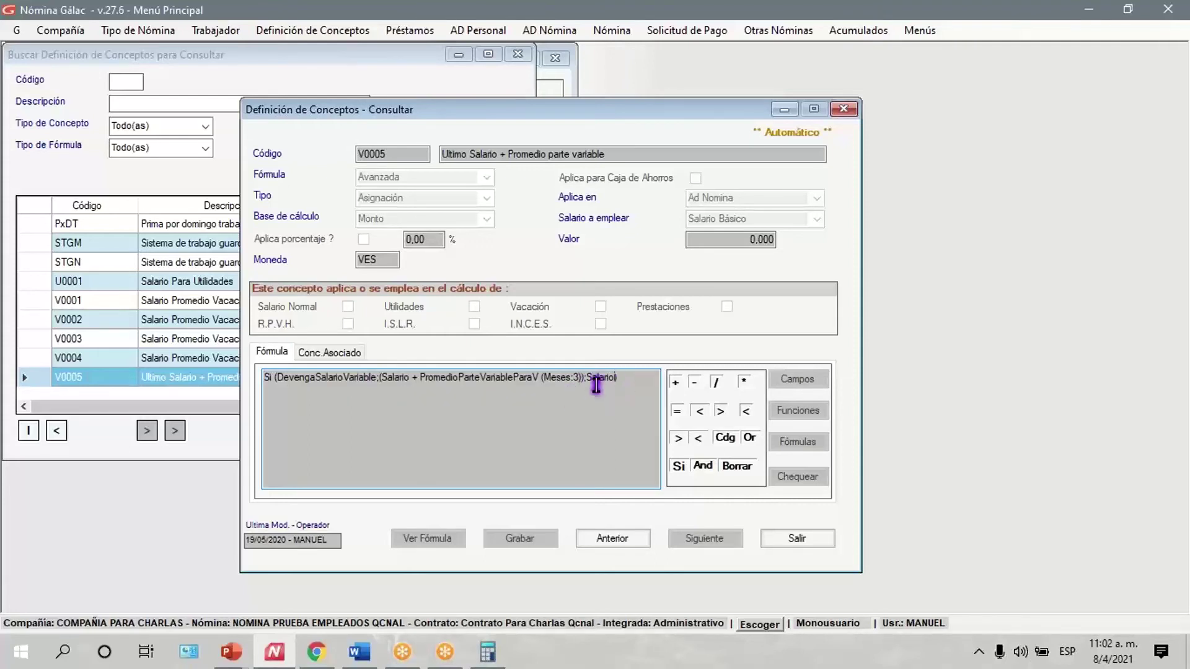
left_click_drag(590, 379, 619, 378)
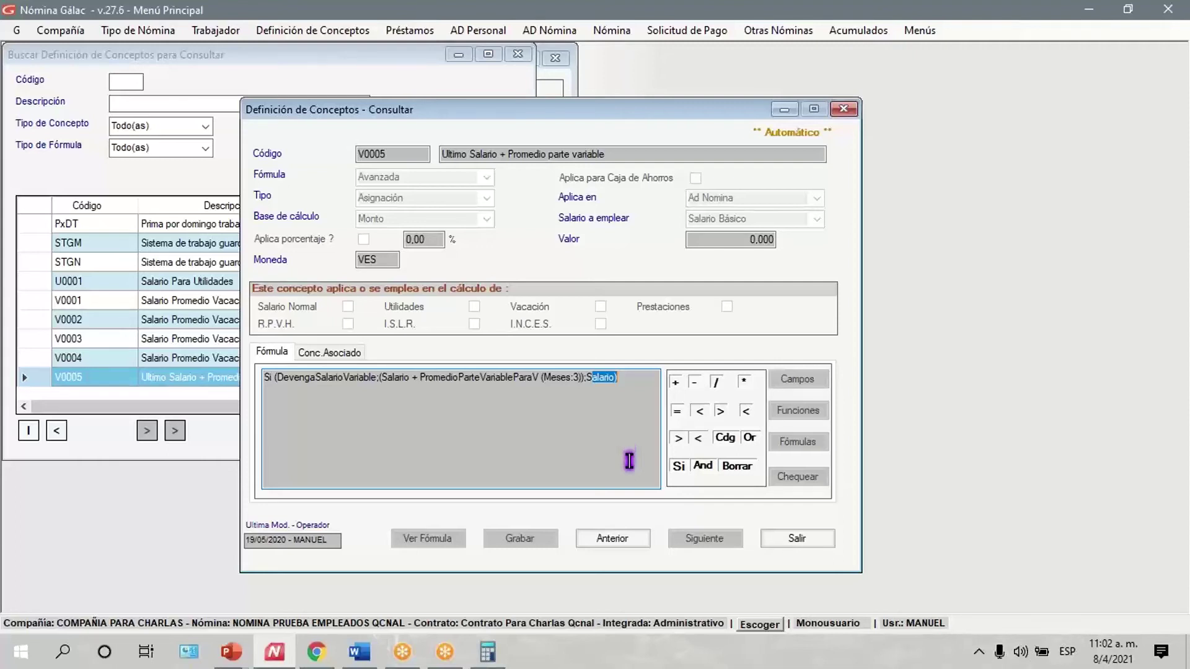
left_click(813, 542)
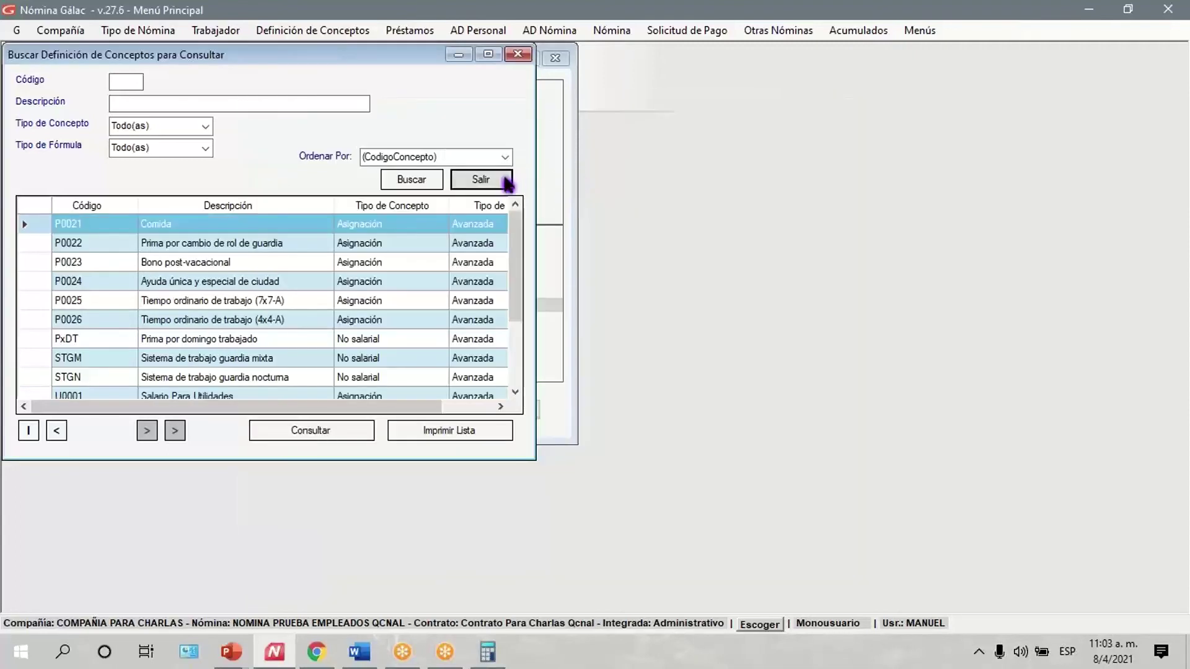
left_click(508, 178)
Set the average salary calculation for Vacaciones back to Contrato Colectivo
left_click(228, 325)
left_click(200, 345)
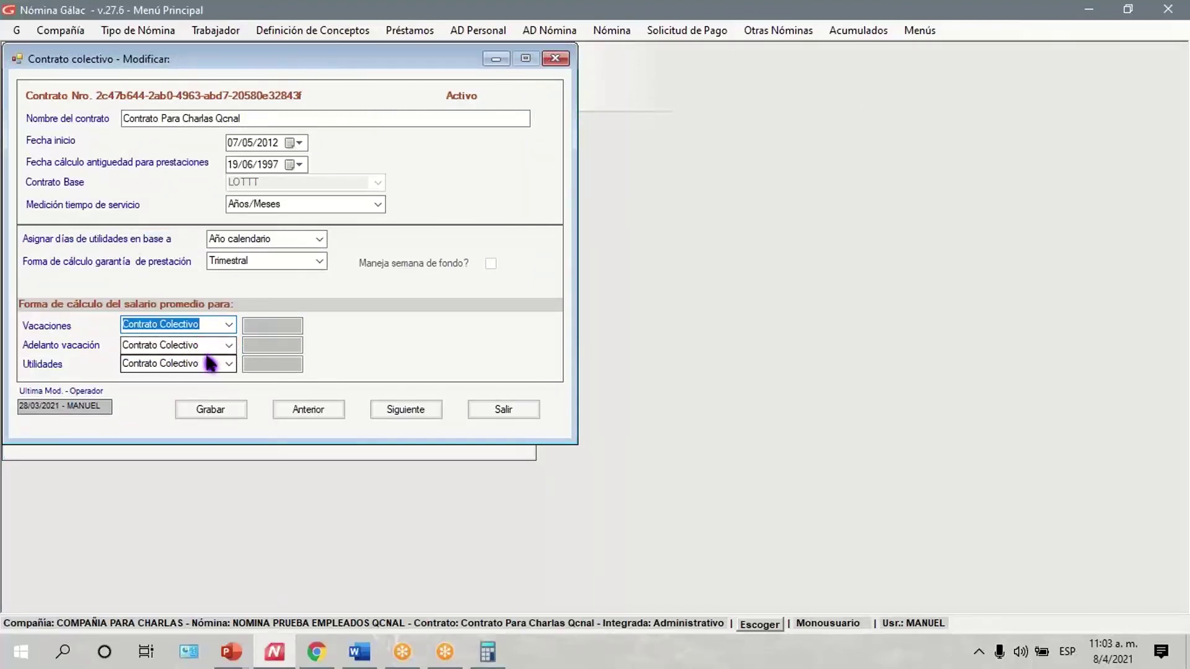
Save the collective contract, accept that the modification also affects the other payroll types sharing it, and close its window
left_click(224, 411)
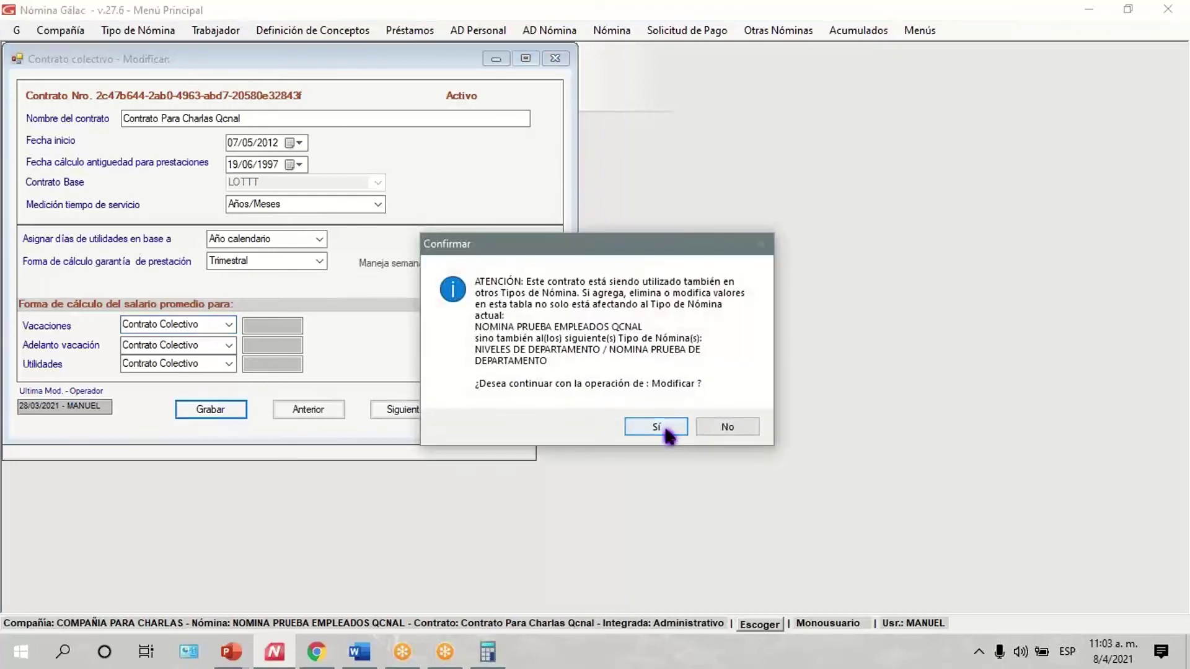
left_click(657, 427)
key("Escape")
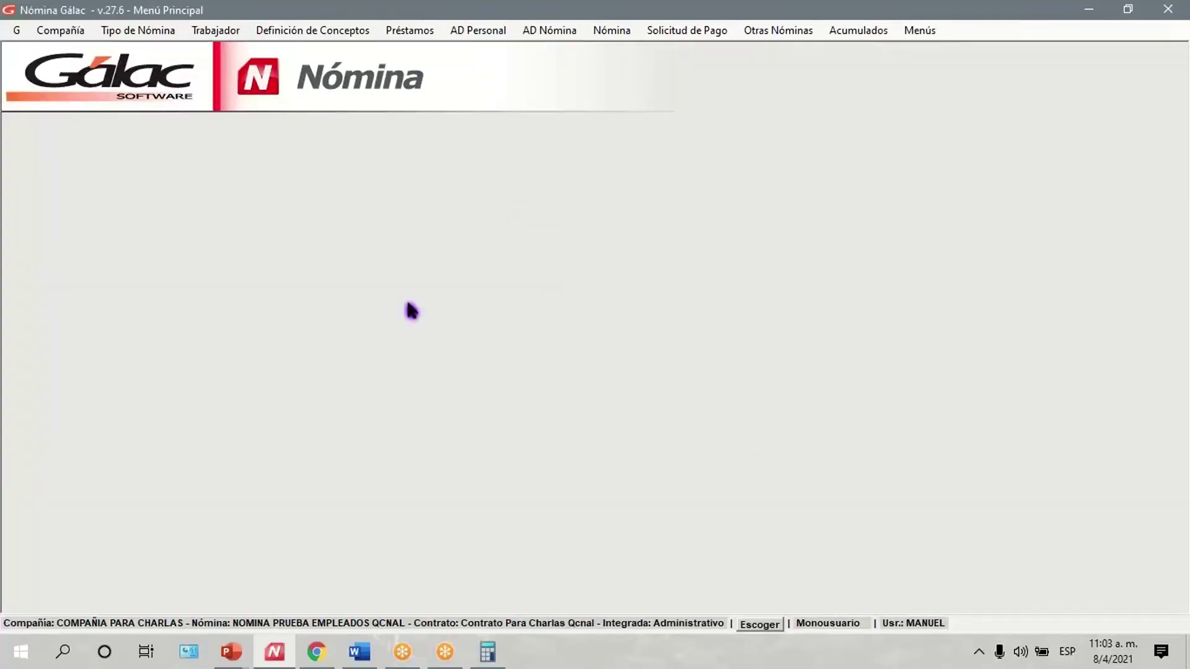
Open the general parameters of the parameters section for modification and reposition their window
left_click(917, 31)
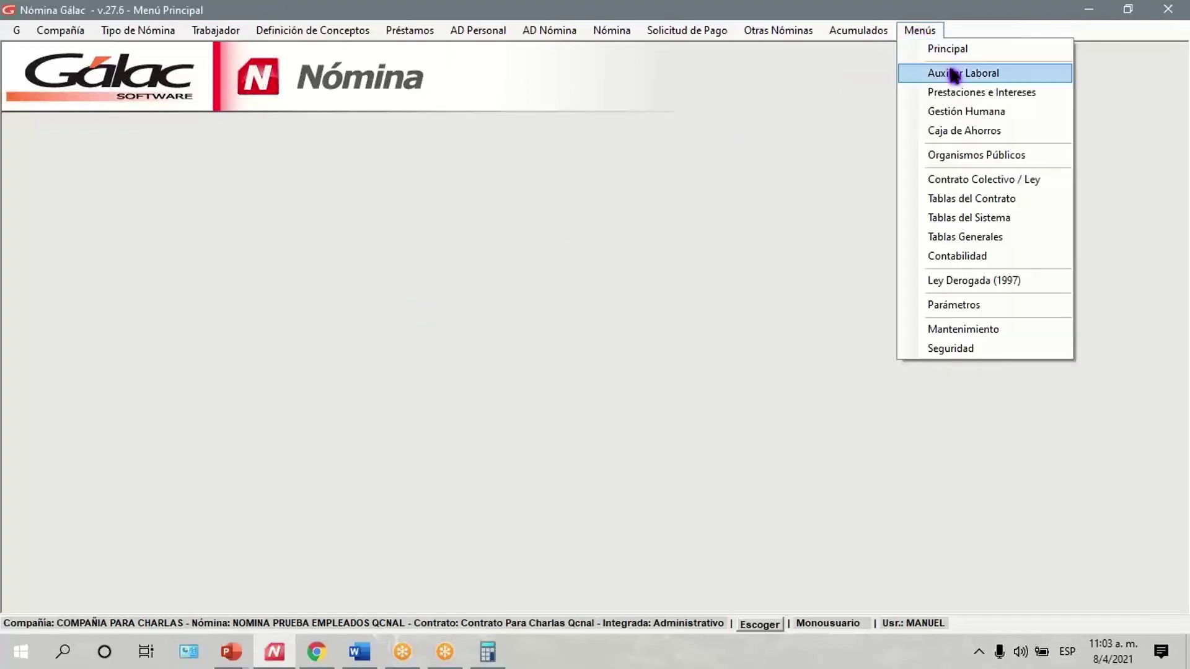
left_click(967, 307)
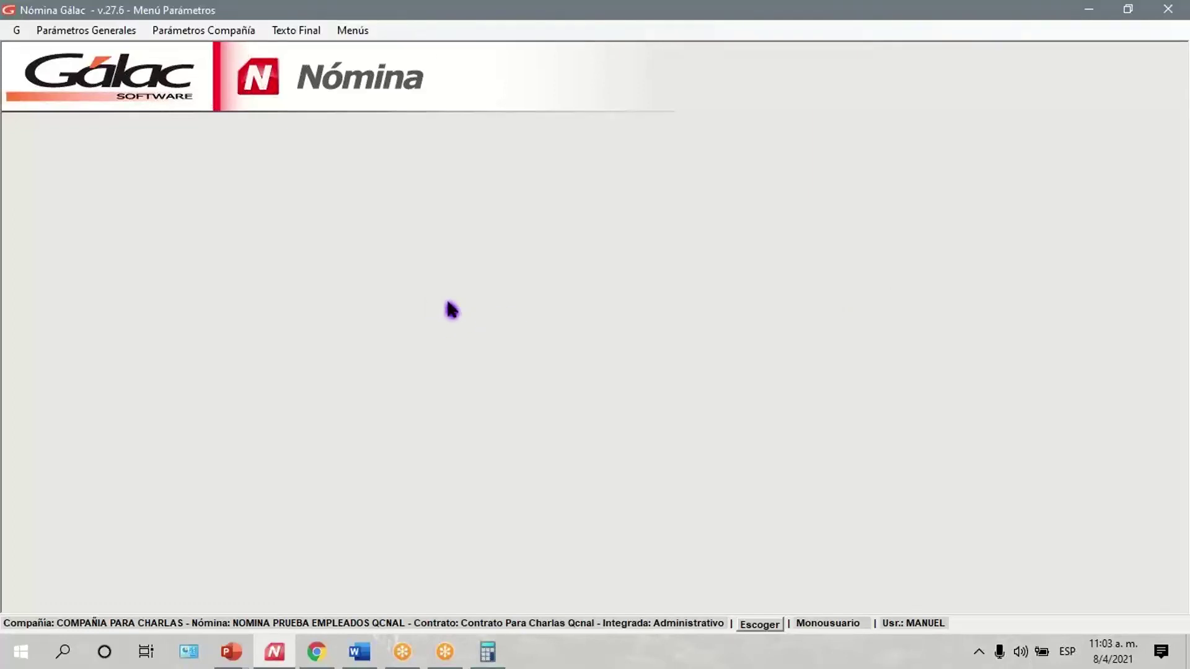
left_click(112, 41)
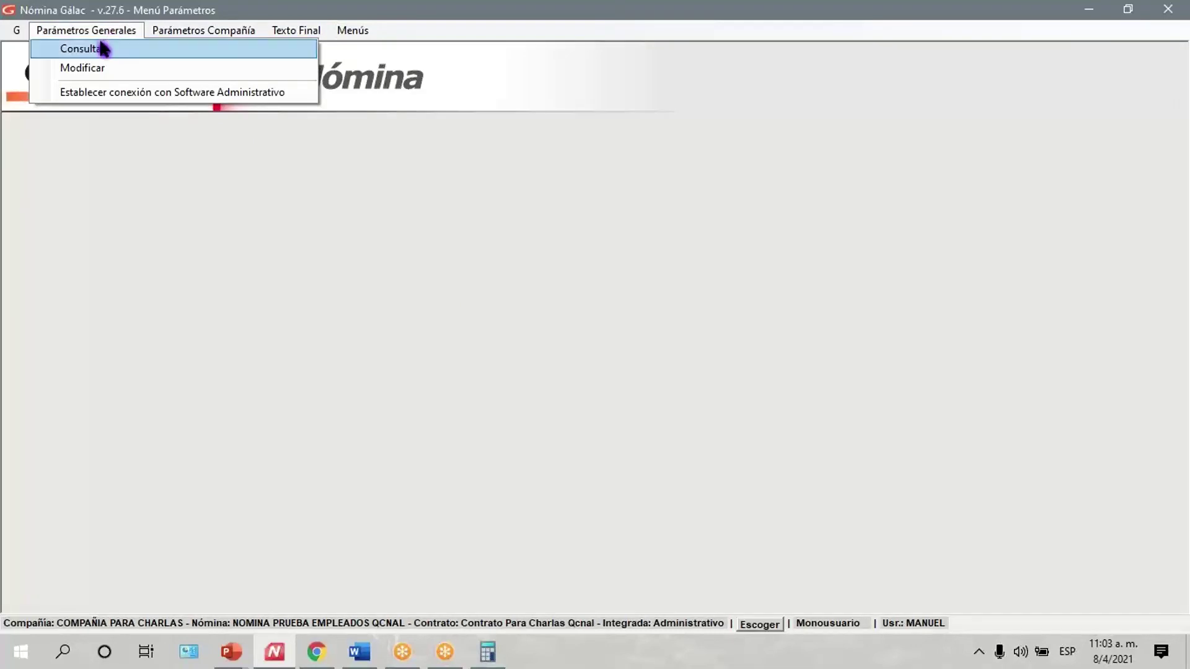
left_click(96, 70)
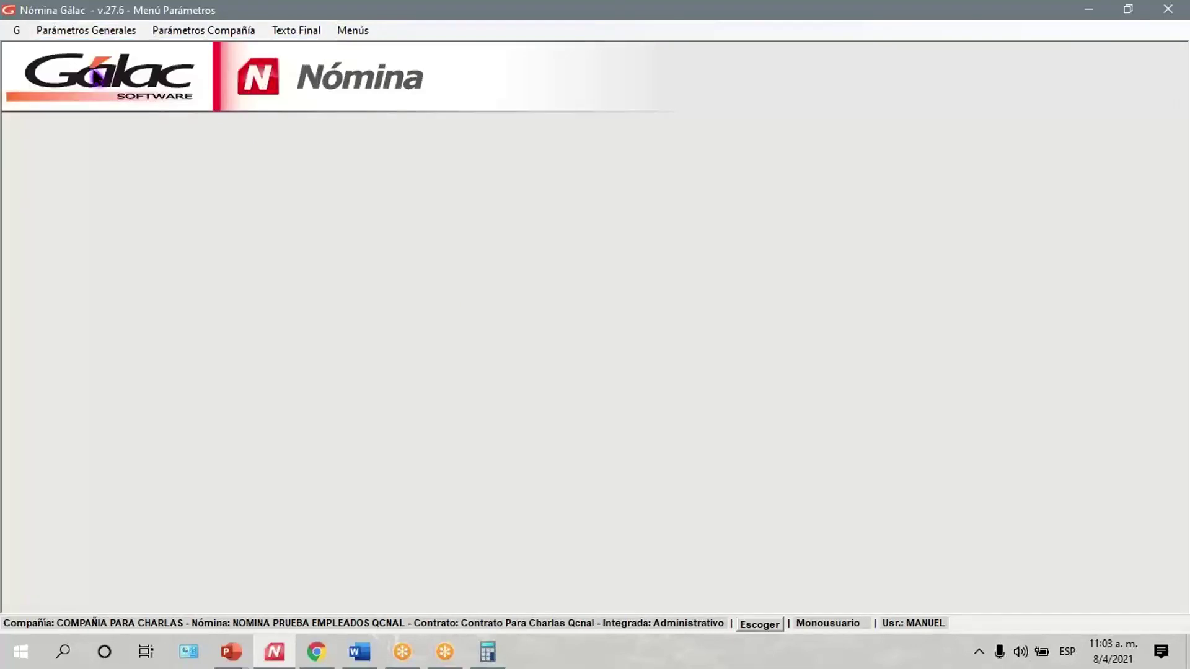
left_click(719, 389)
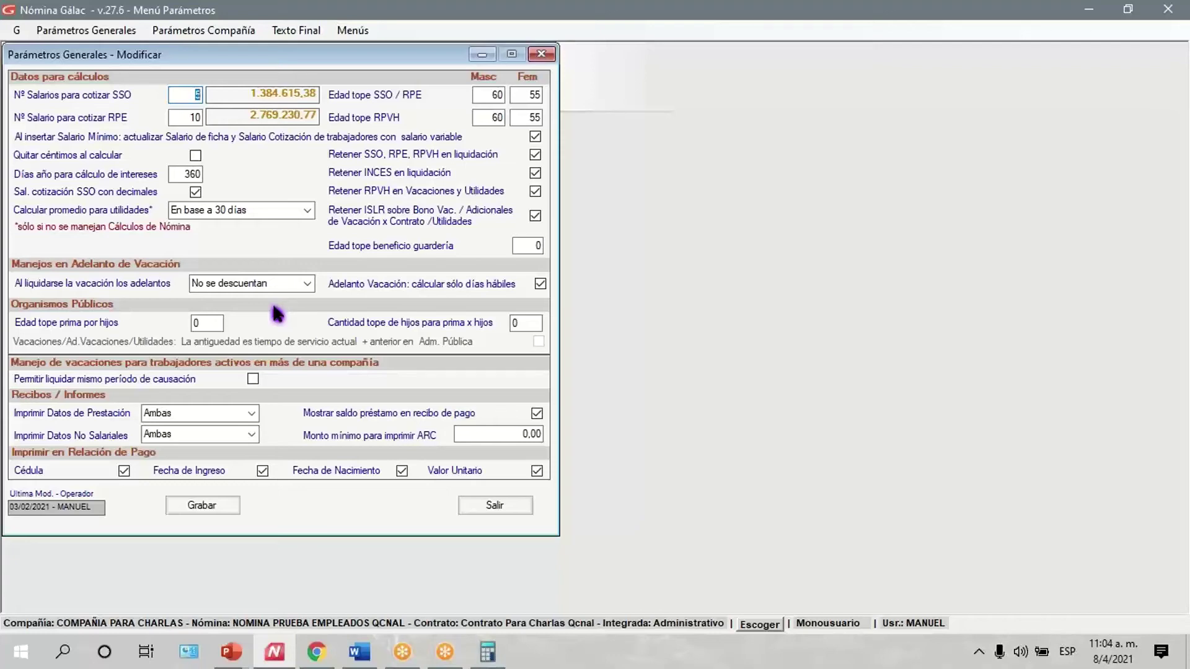
left_click_drag(373, 57, 472, 106)
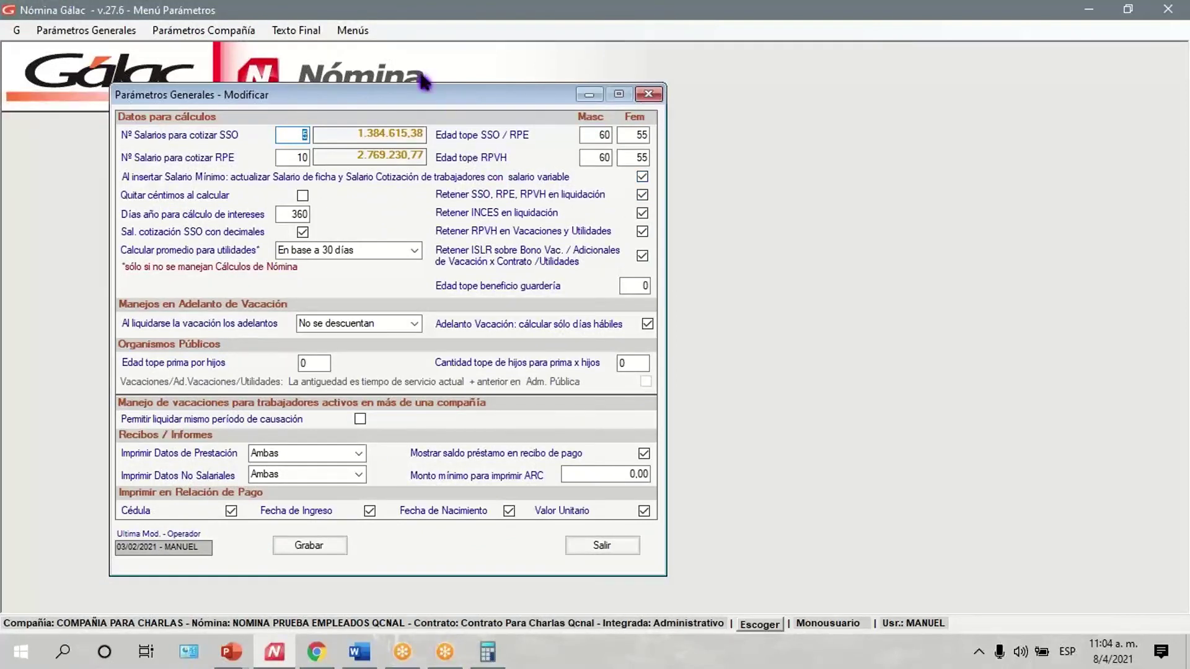
Examine the setting for how advances are treated when vacation is settled, keeping No se descuentan
left_click(353, 31)
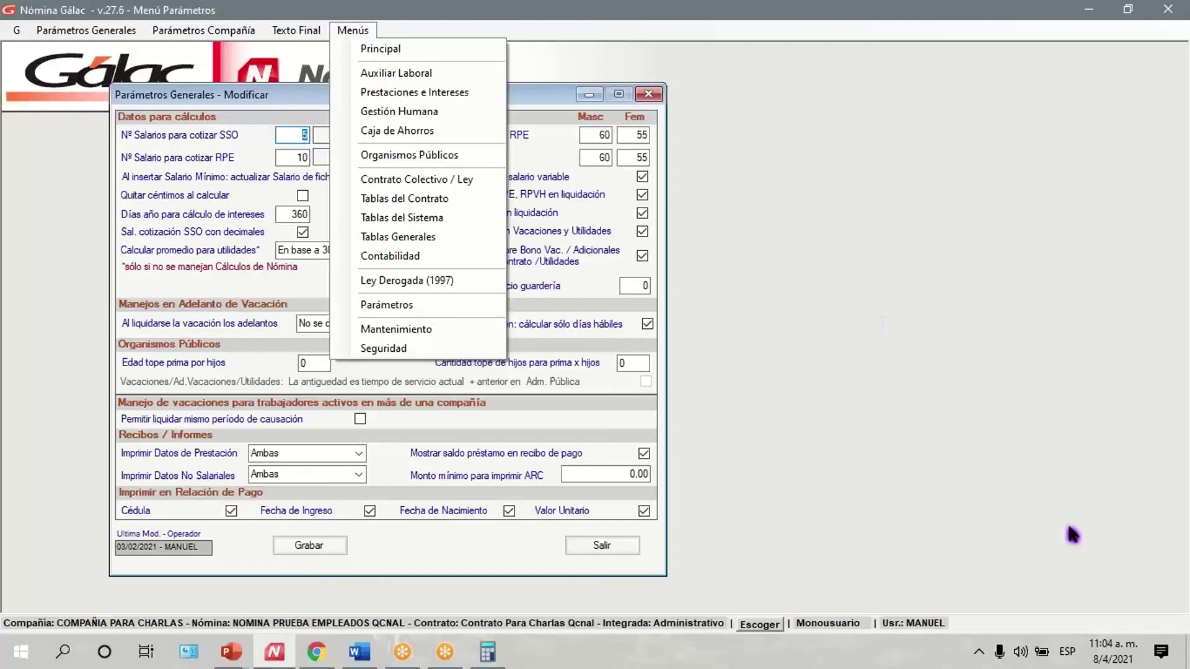
left_click(1021, 652)
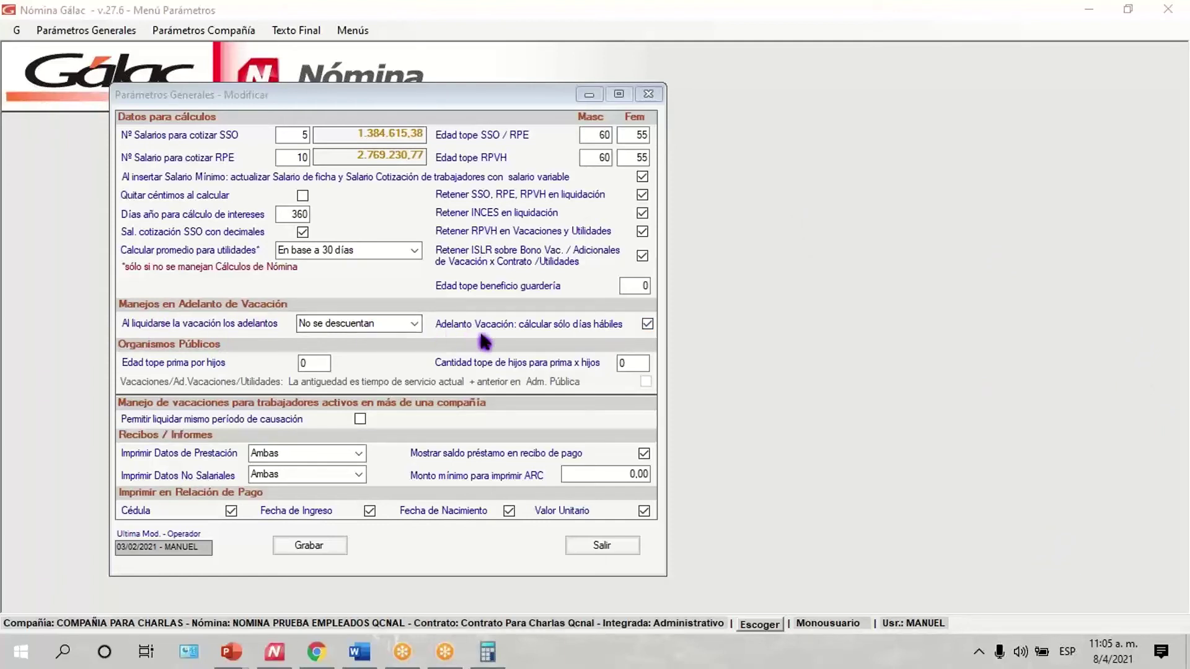
left_click(414, 323)
left_click(401, 355)
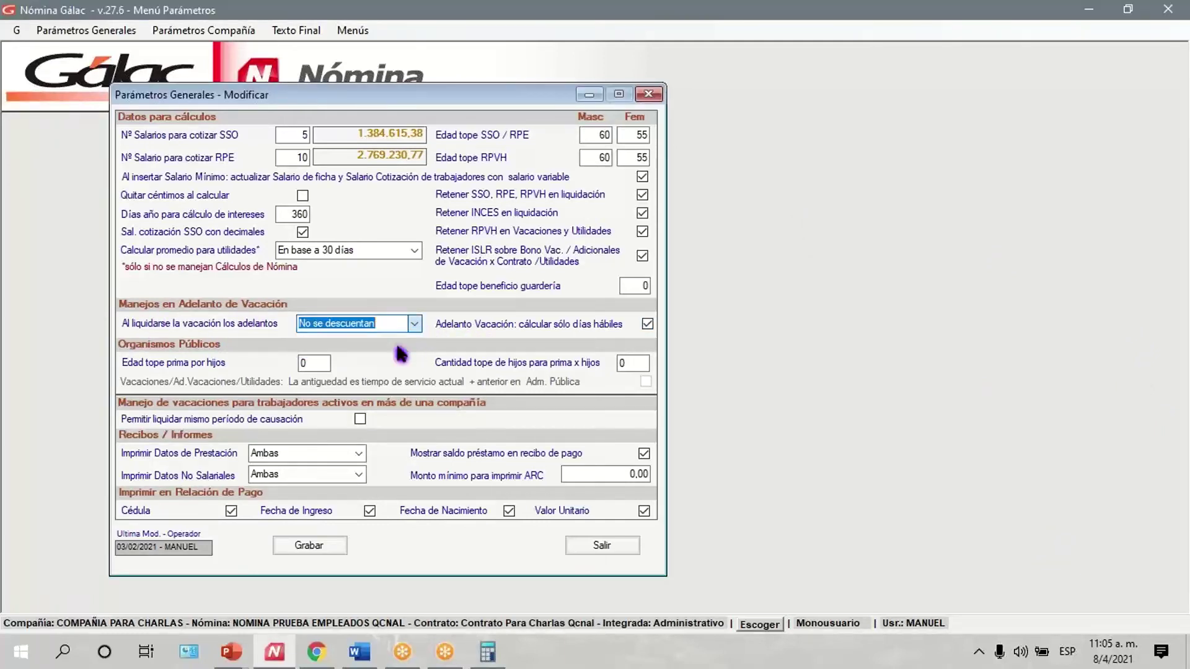
left_click(989, 629)
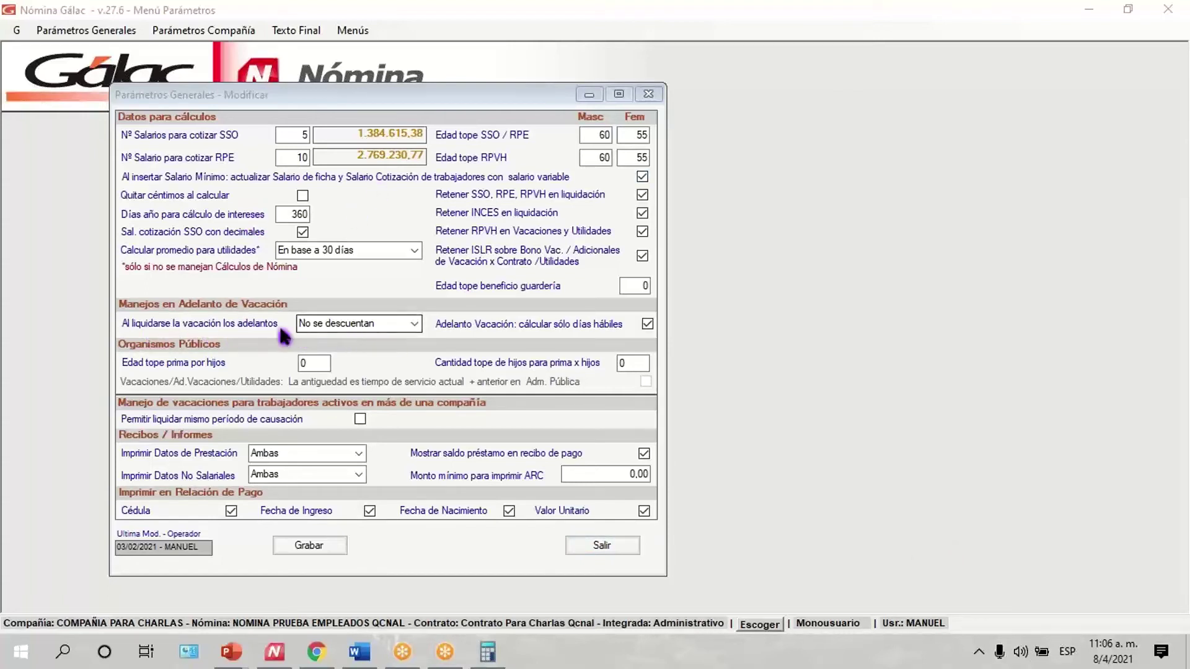
left_click(418, 62)
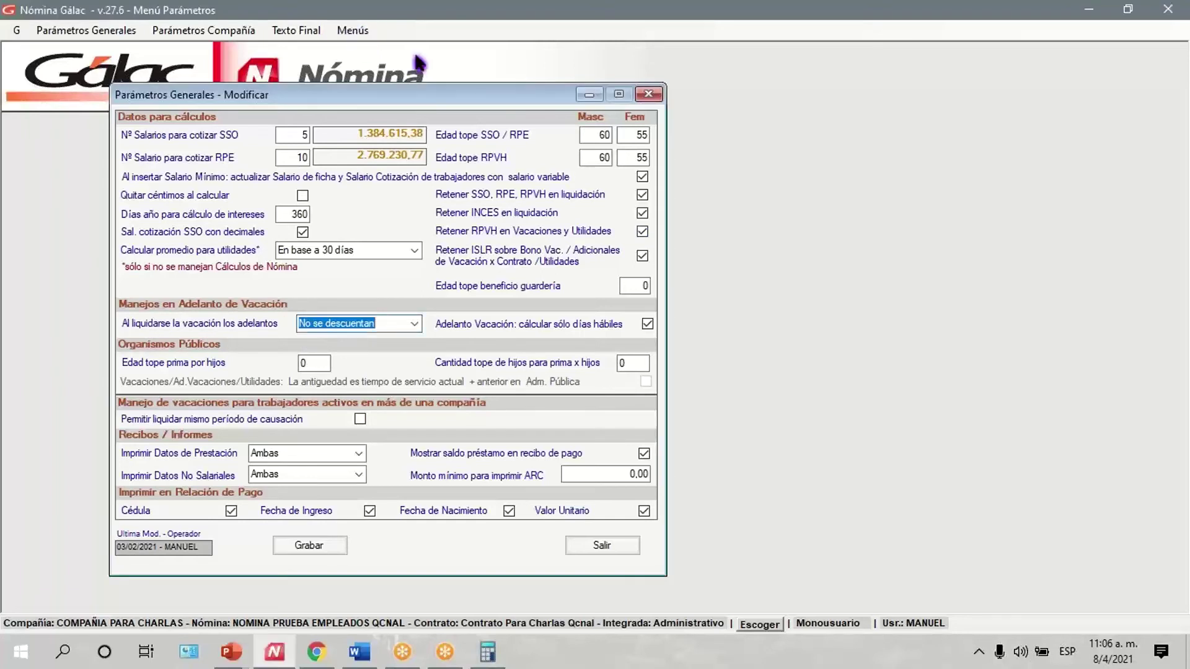
Go to the Auxiliar Laboral section and begin inserting a vacation advance for test worker PRUEBA 2
left_click(364, 31)
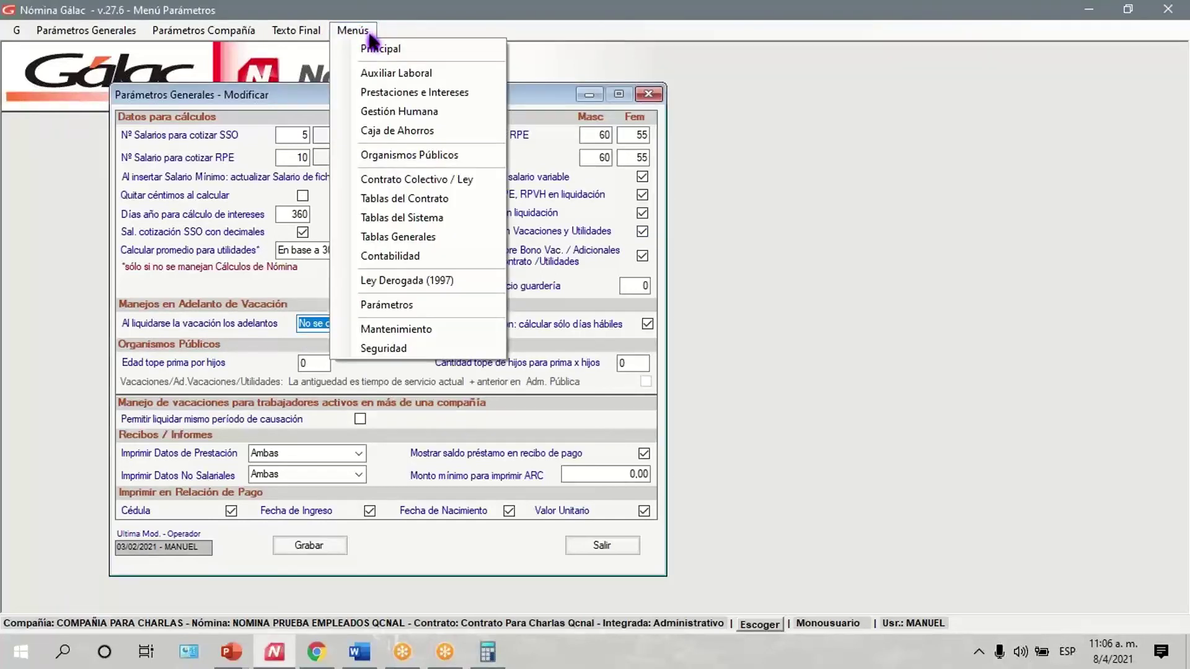
left_click(421, 73)
left_click(90, 30)
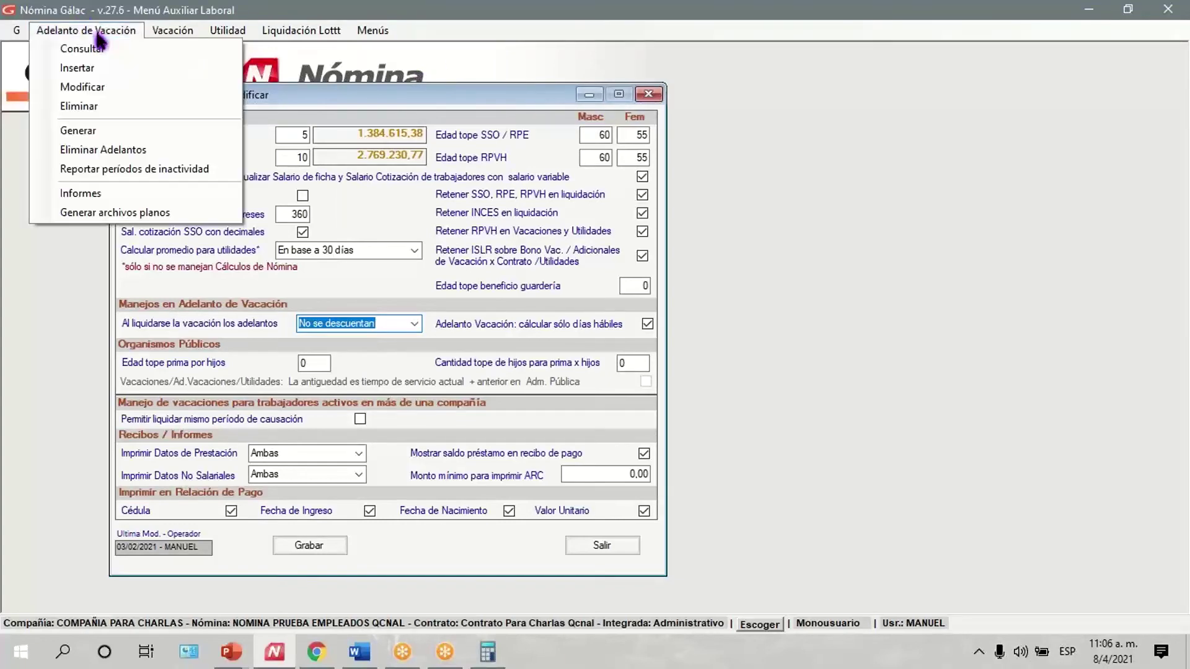
left_click(91, 71)
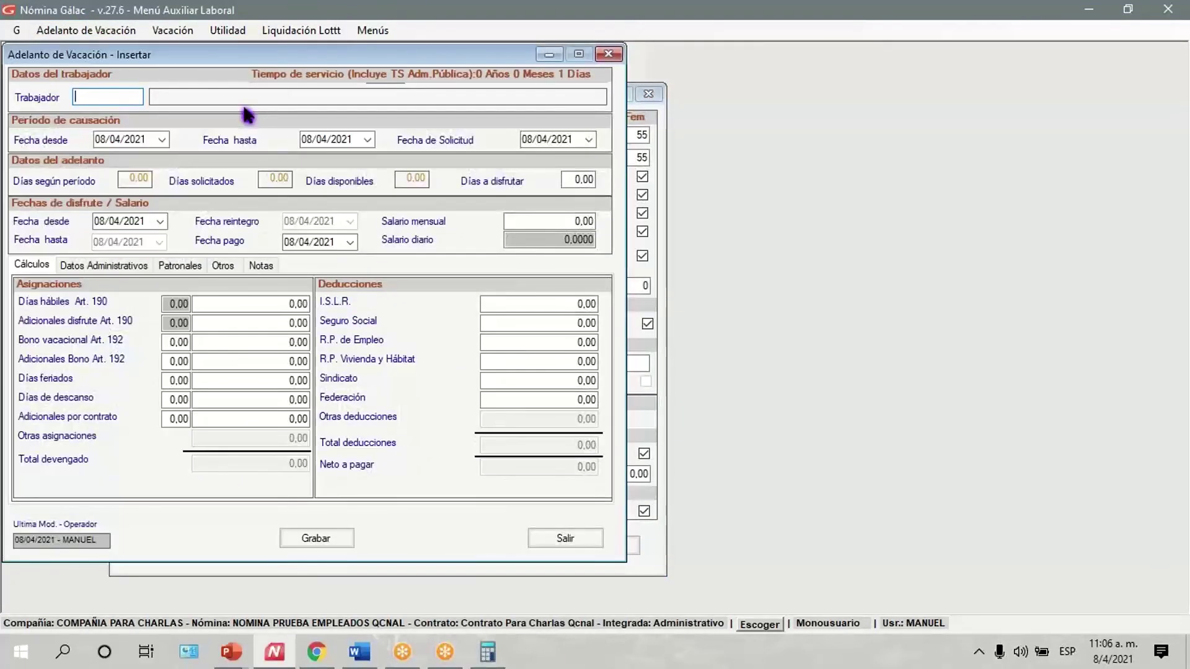
key("Return")
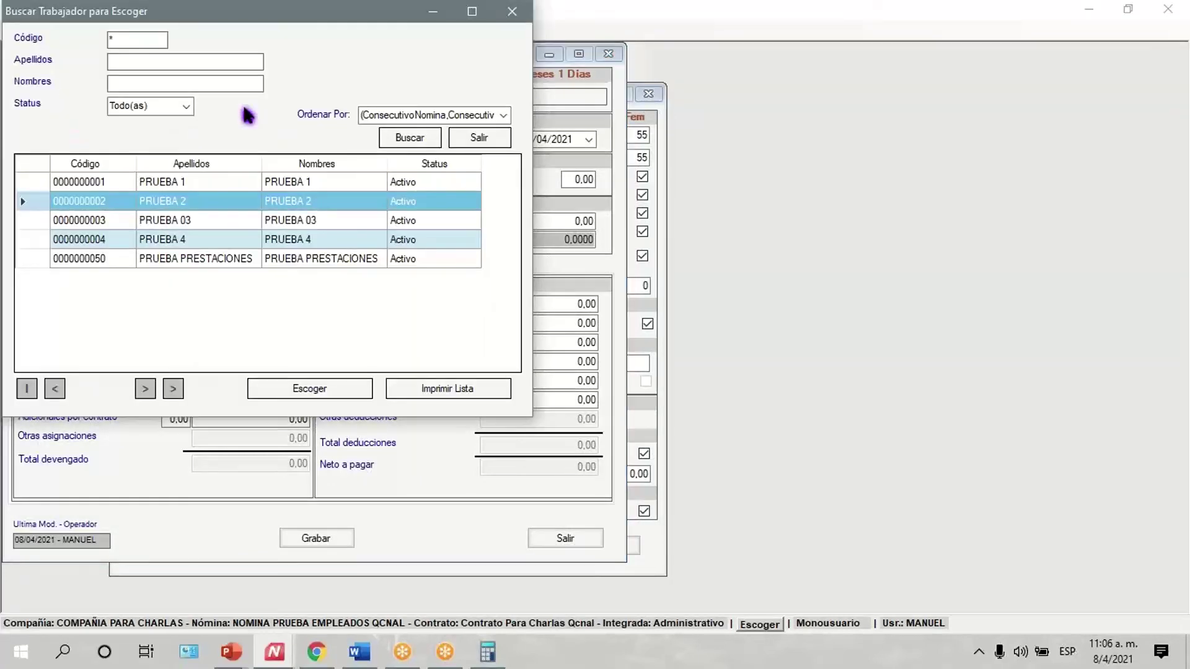
key("Escape")
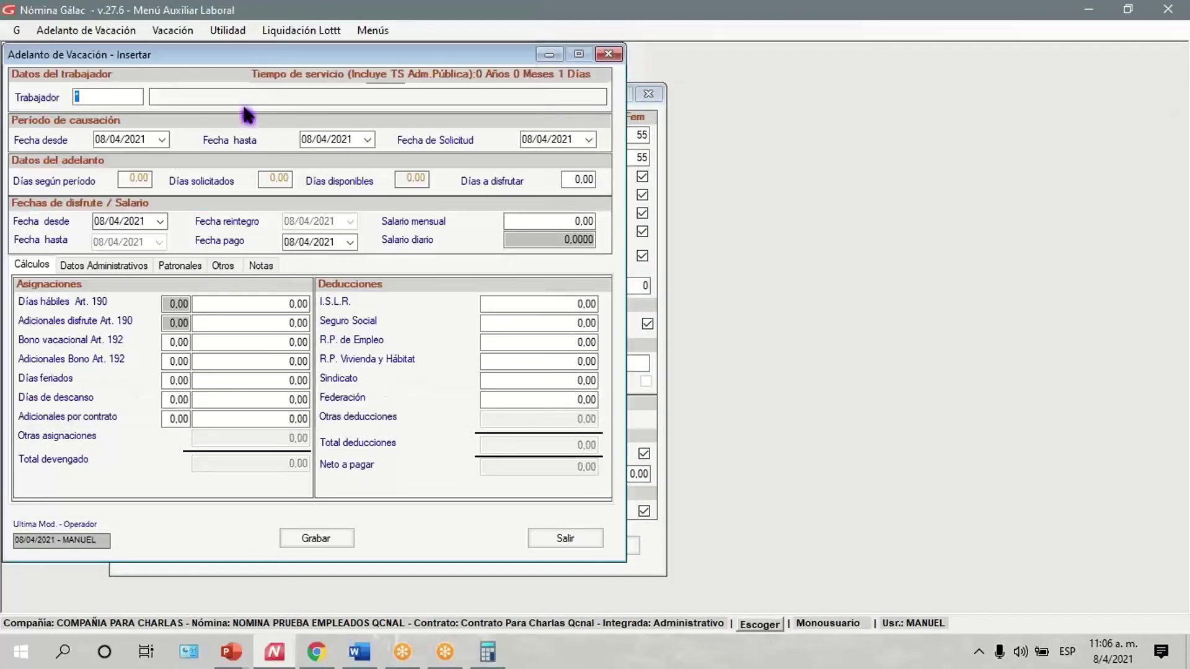
type("2")
key("Tab")
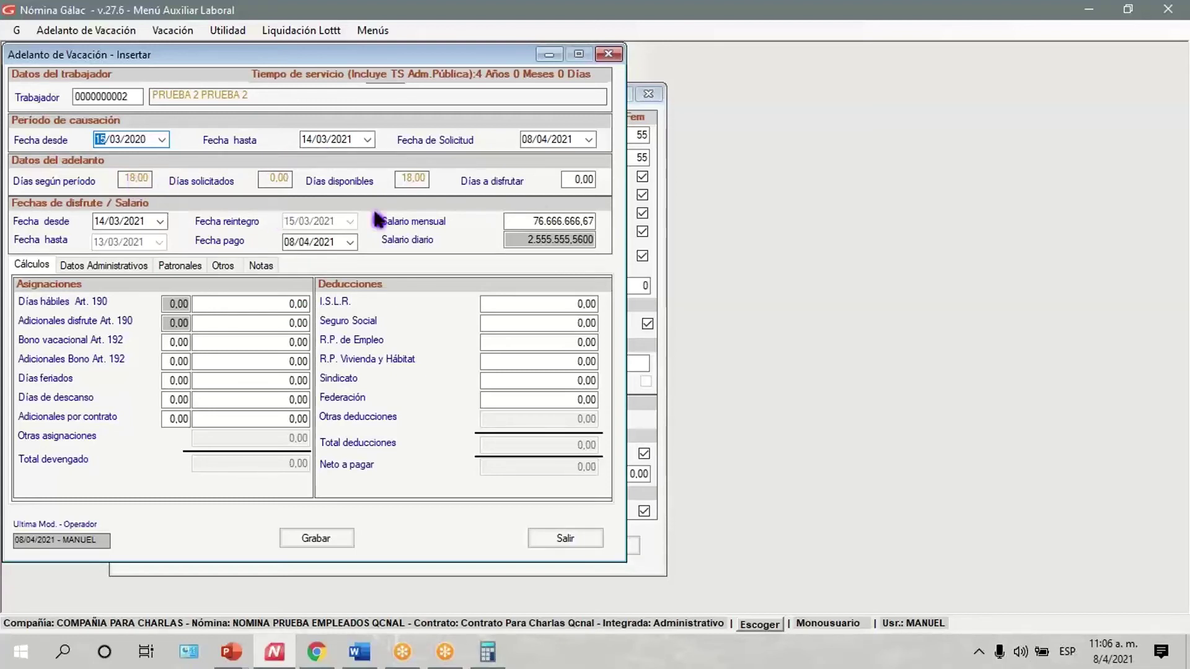
Set the vacation advance to 8 days to enjoy, with 01/04/2021 as the enjoyment start date
left_click(581, 179)
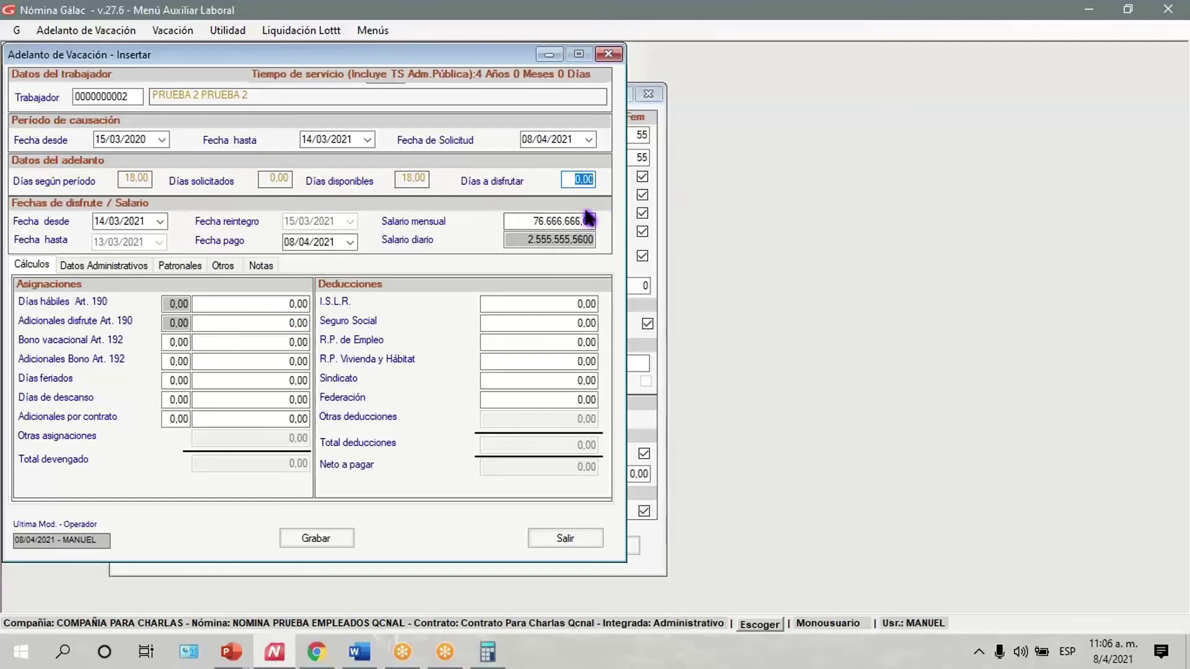
type("8")
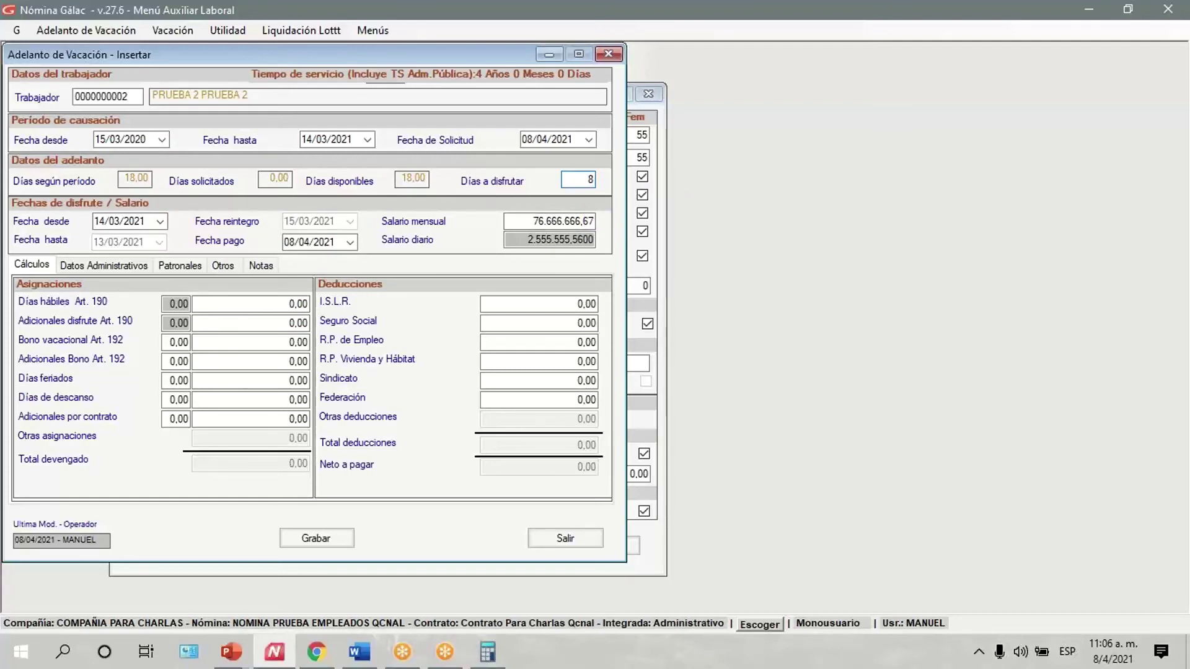
key("Tab")
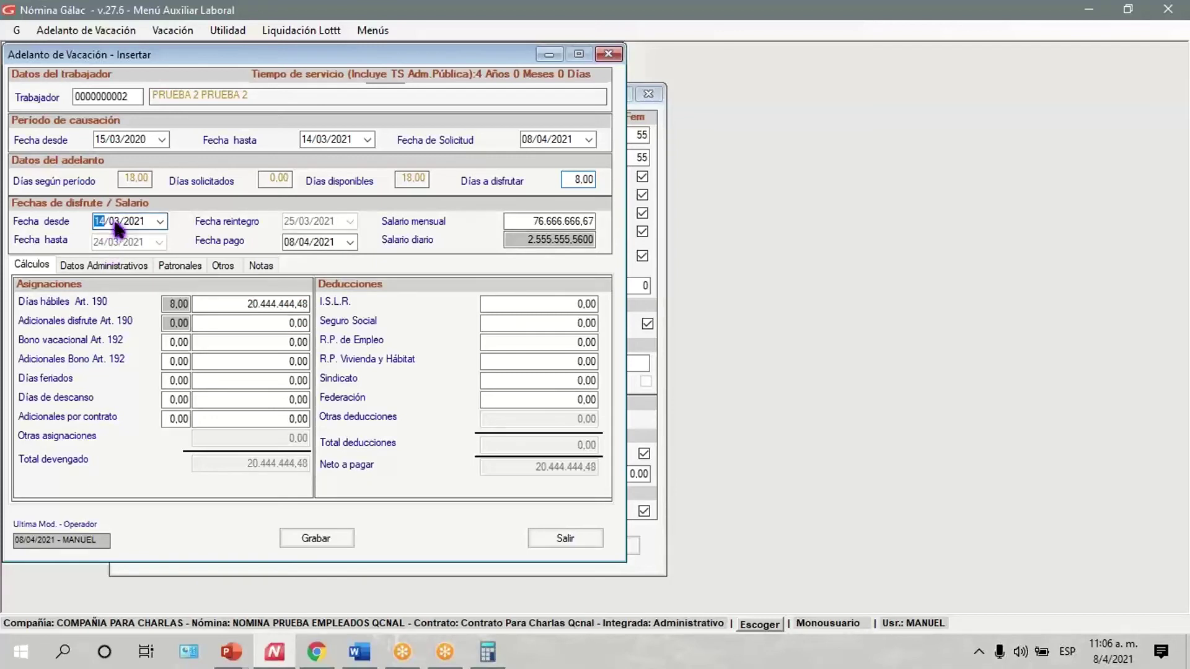
type("01")
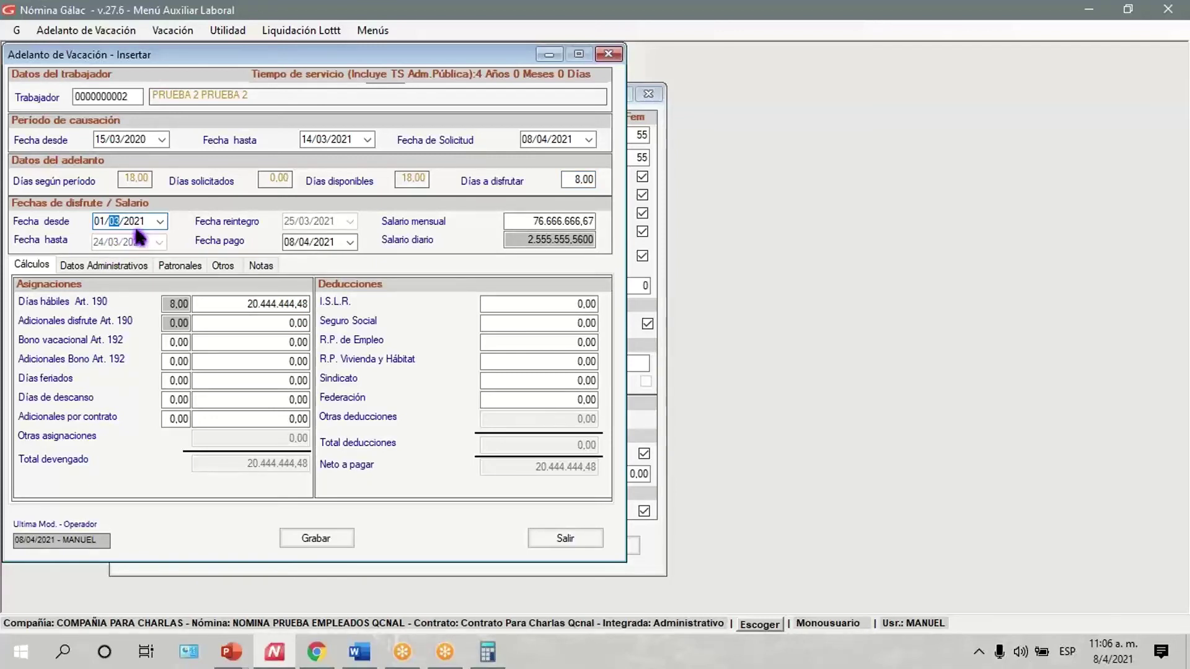
key("Up")
key("Tab")
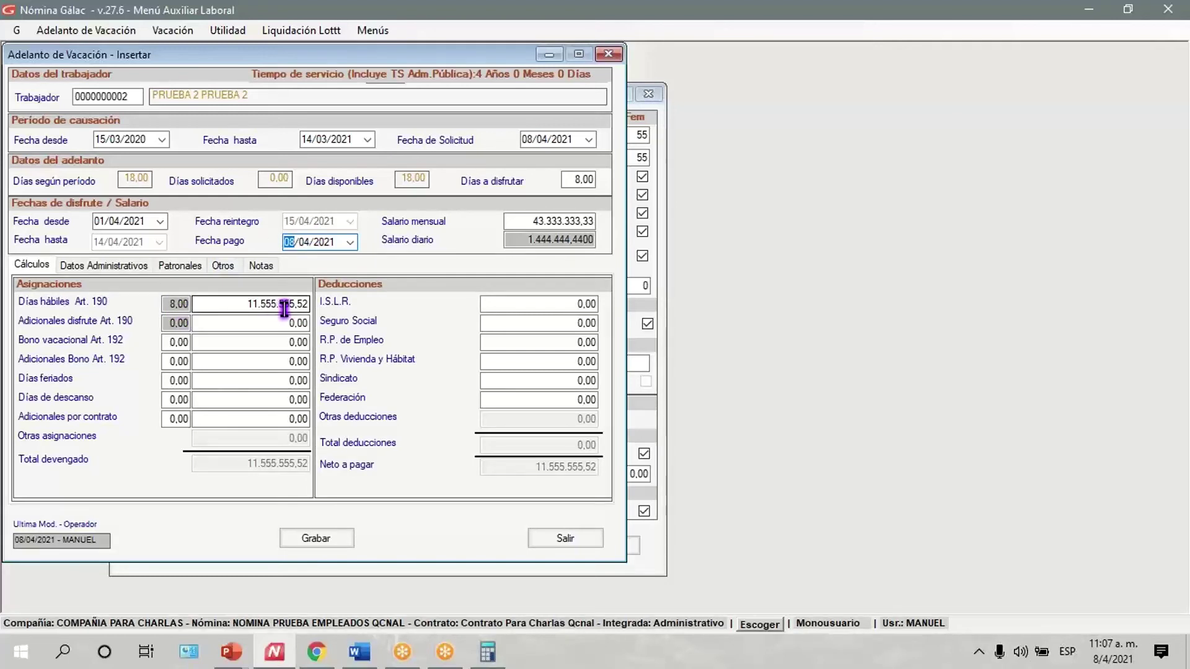
Clear the amount for Días hábiles Art. 190 and try to save the vacation advance without any payment
left_click(253, 307)
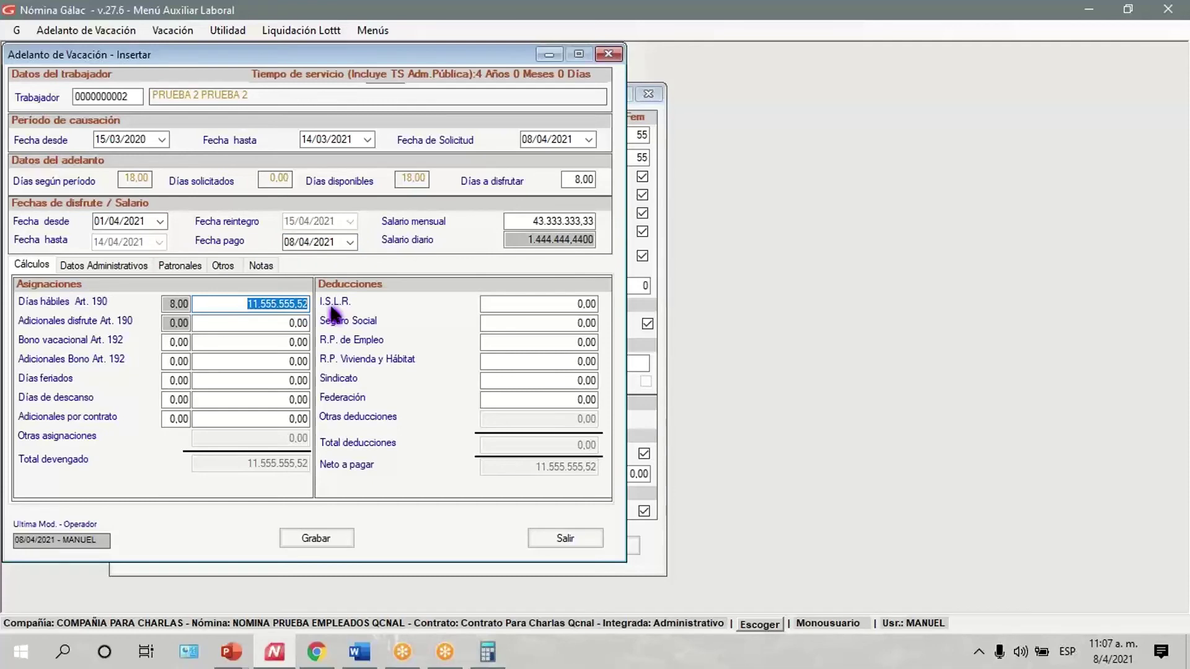
left_click_drag(292, 57, 407, 138)
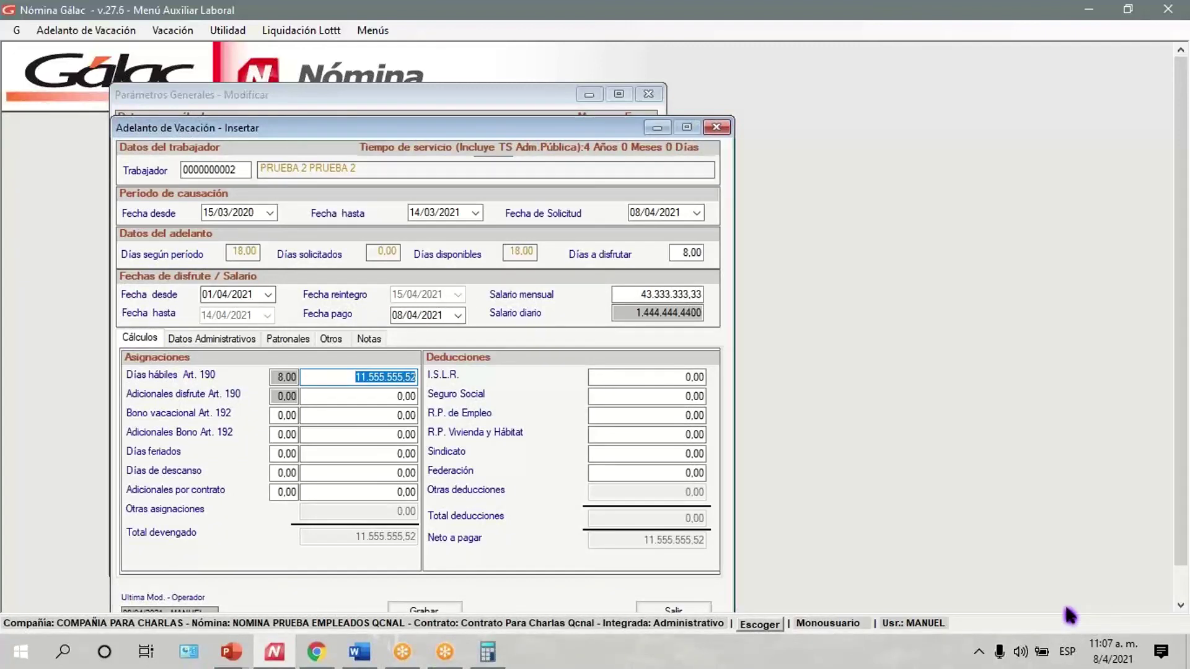
key("BackSpace")
left_click(1044, 651)
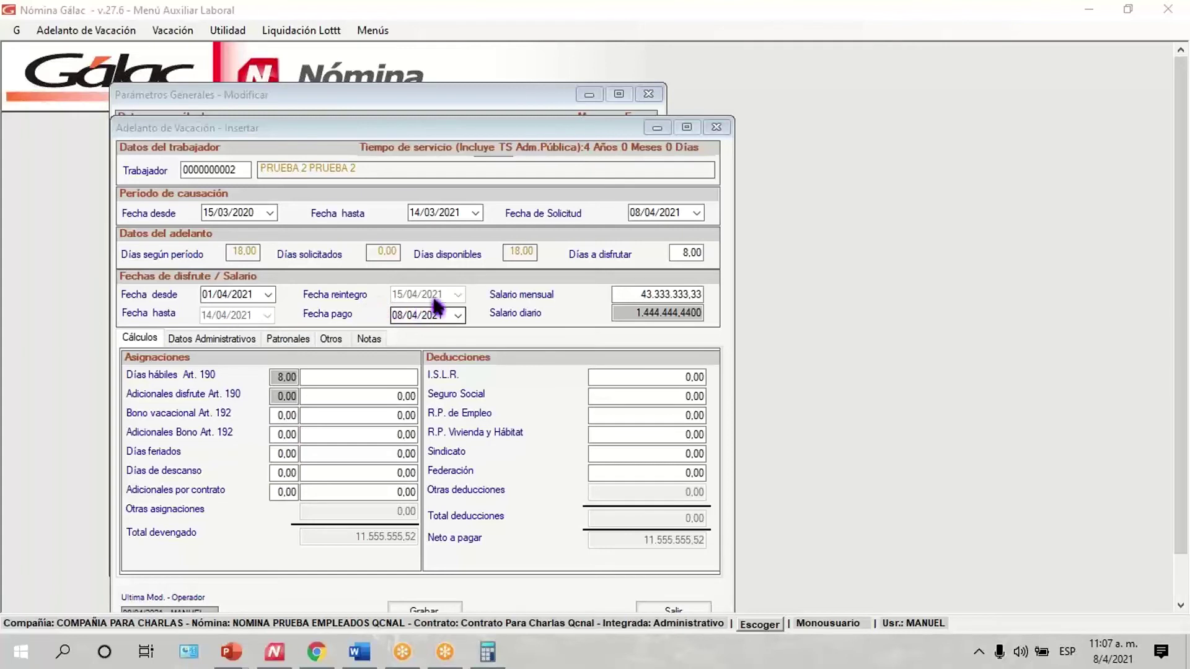
left_click_drag(471, 128, 469, 102)
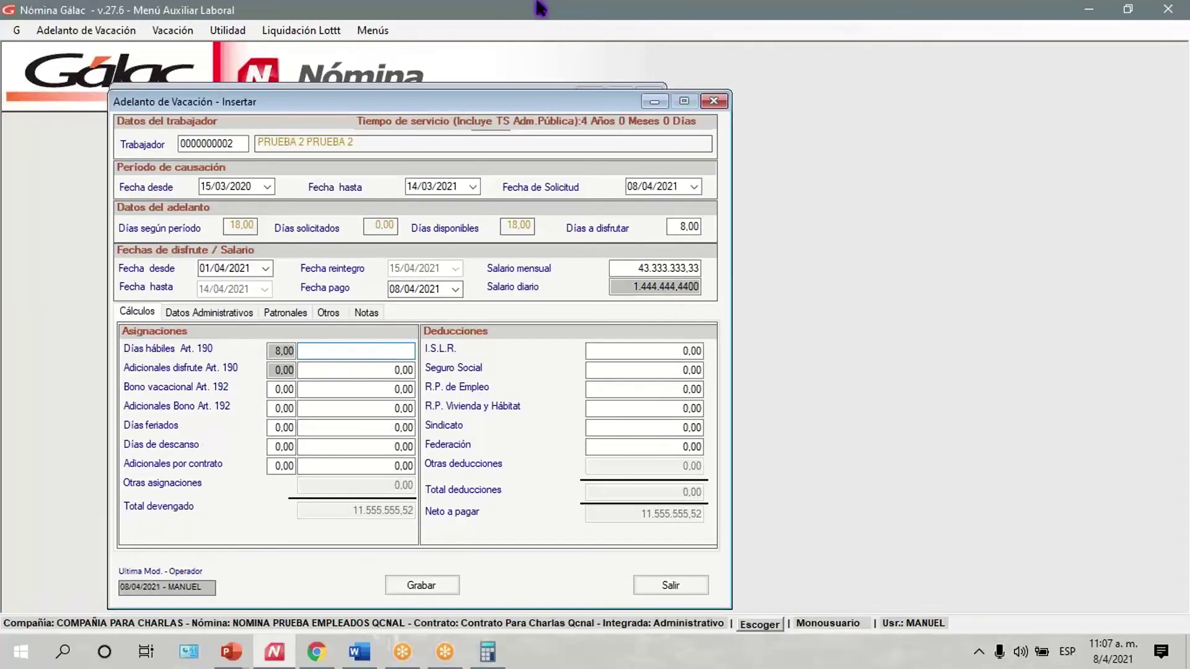
left_click(422, 586)
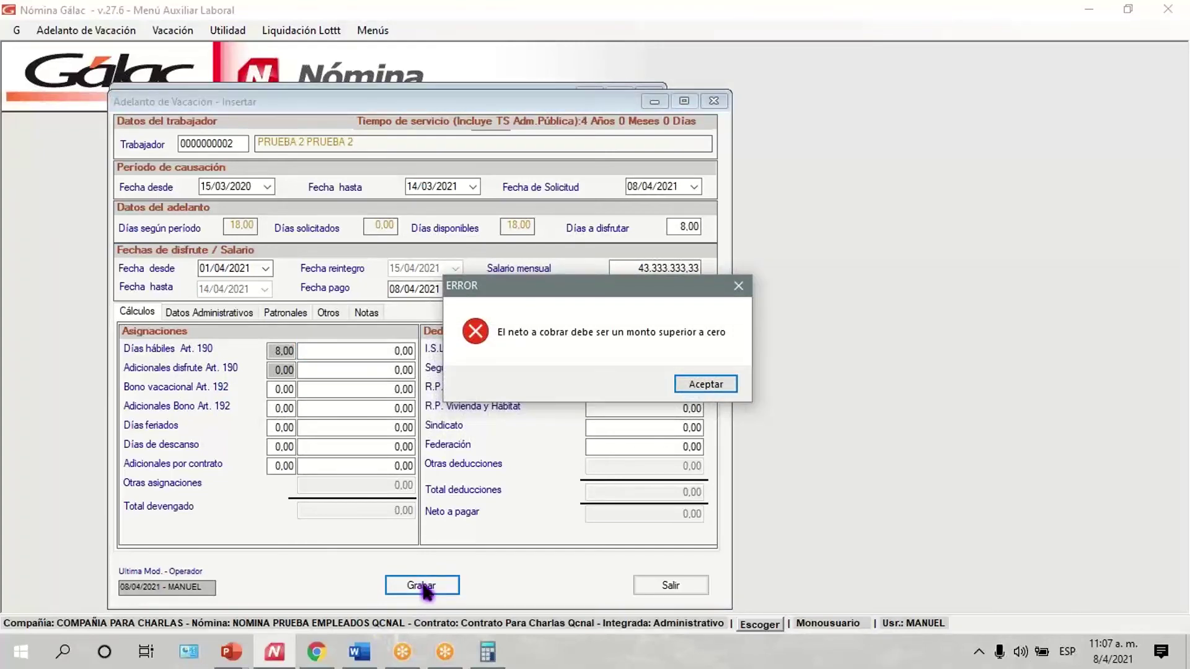
left_click(718, 389)
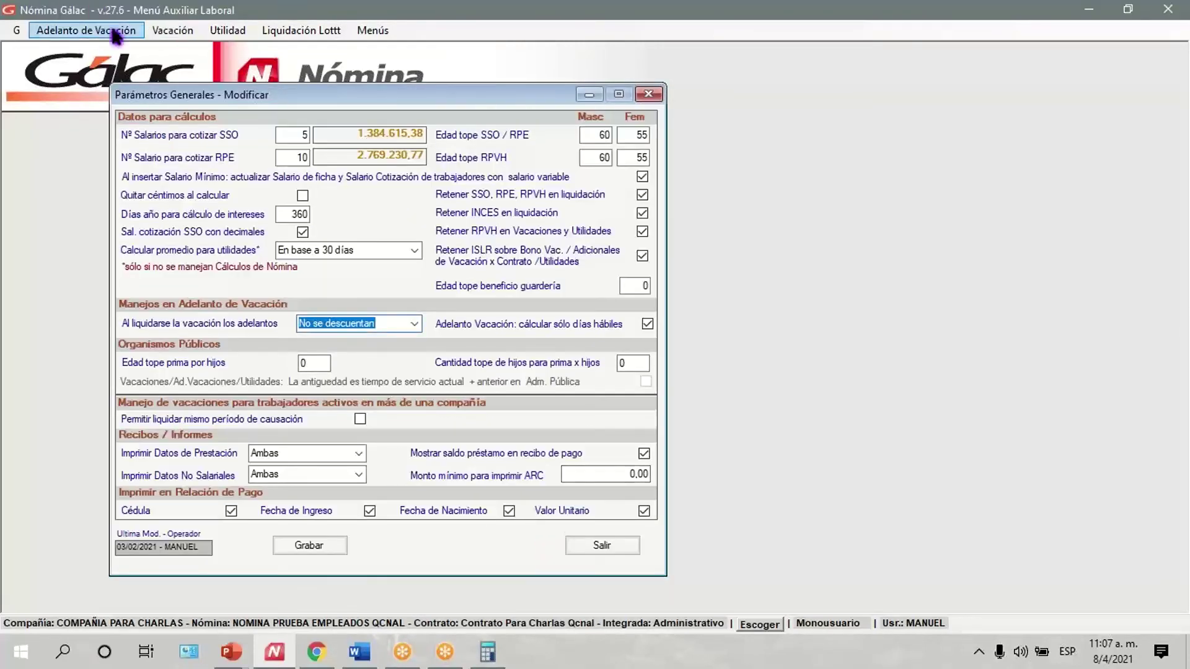
Search for all recorded vacation advances for consultation, then close the search window
left_click(106, 31)
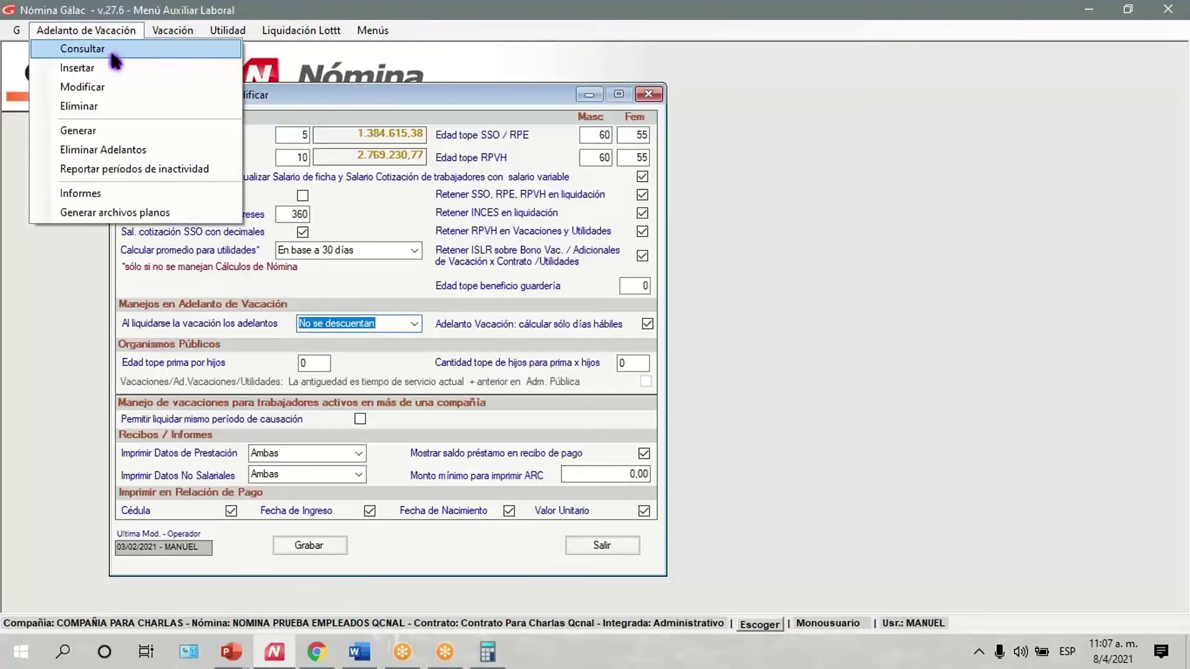
left_click(112, 56)
left_click(415, 180)
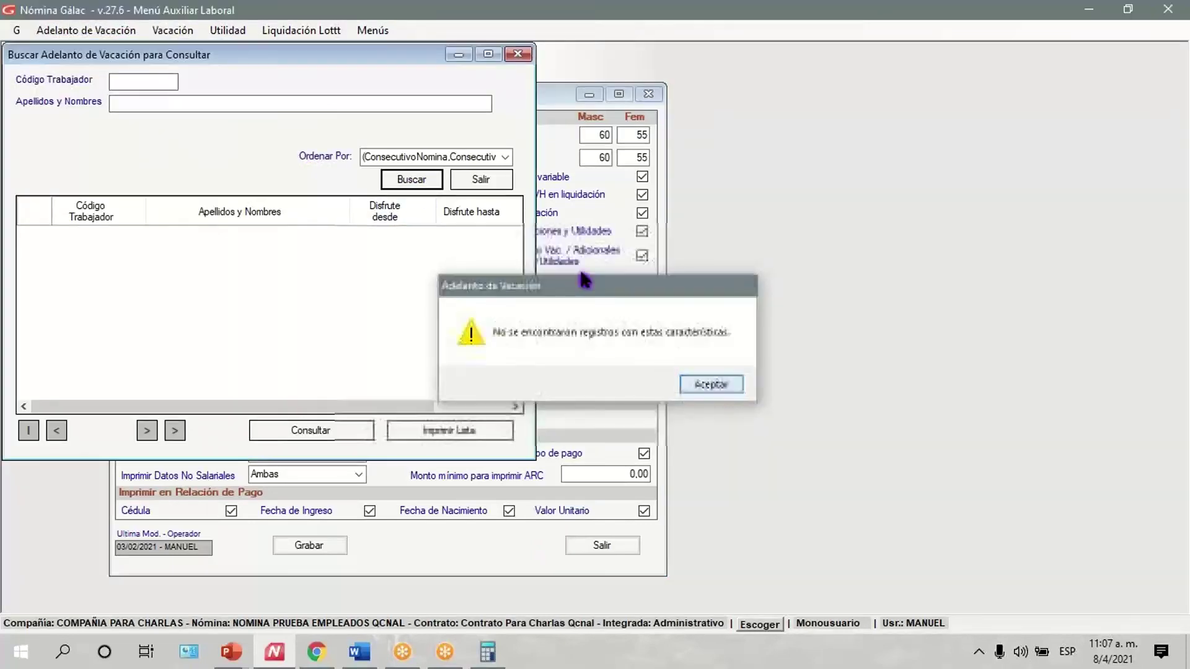
key("Return")
left_click(481, 179)
Start a new vacation advance for worker PRUEBA 2 and set the days to enjoy to 8
left_click(102, 31)
left_click(80, 70)
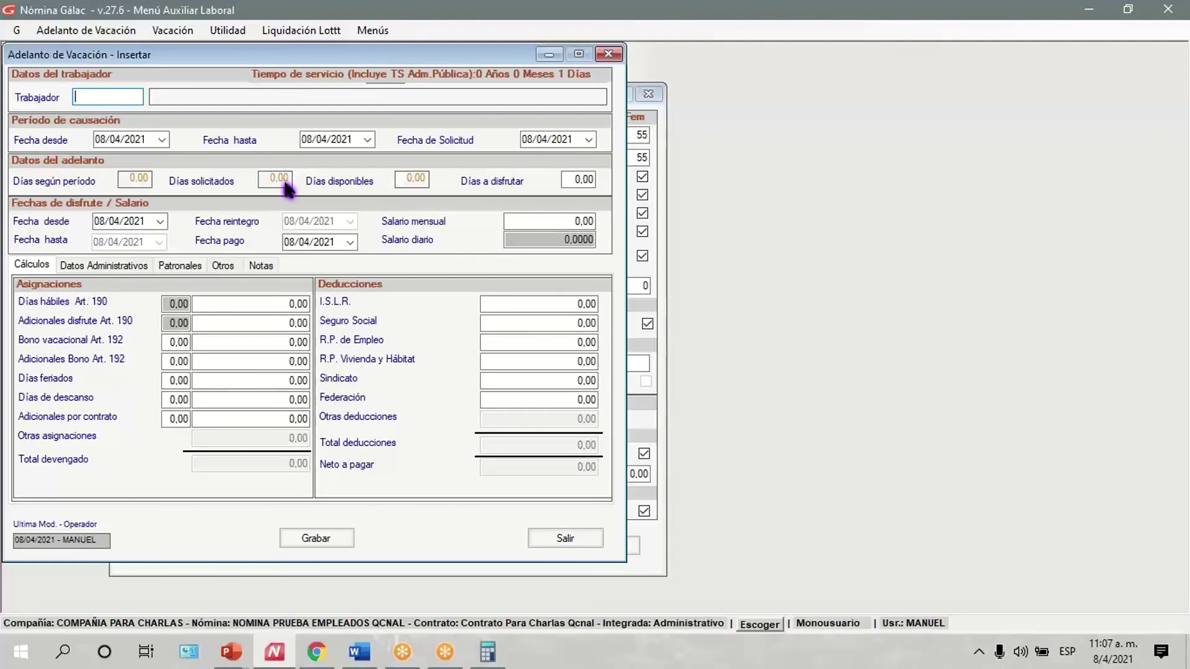
key("Return")
double_click(285, 189)
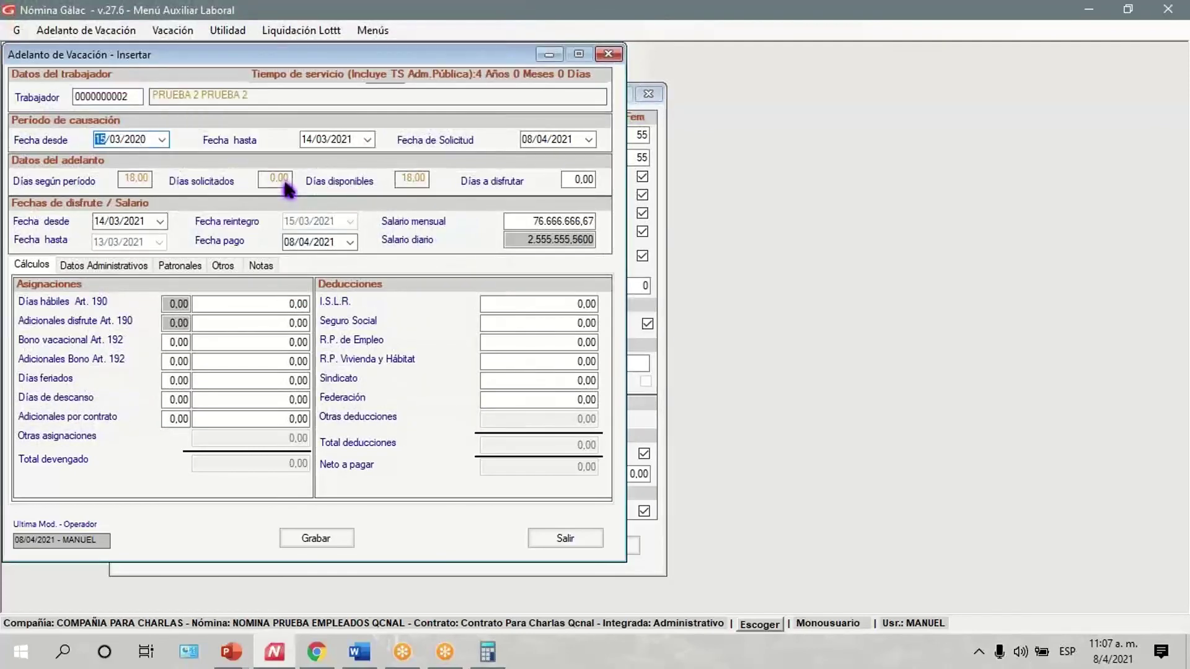
left_click(566, 180)
double_click(567, 181)
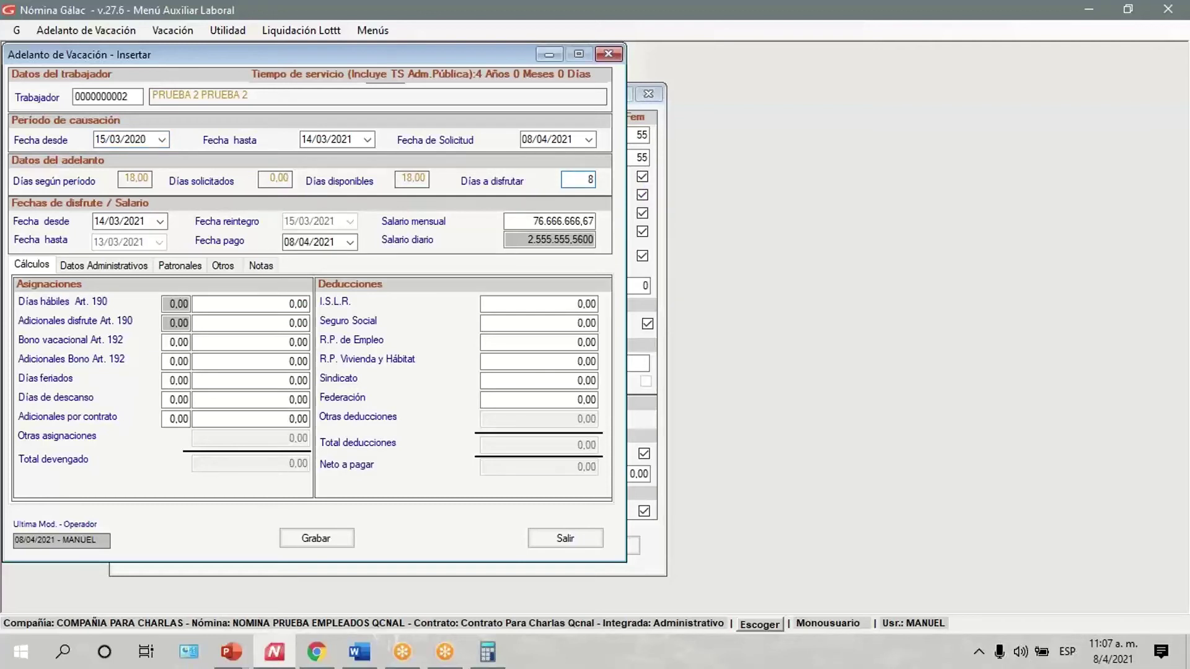
type("8")
key("Tab")
Set the vacation advance's enjoyment start date to 01/04/2021
left_click(102, 222)
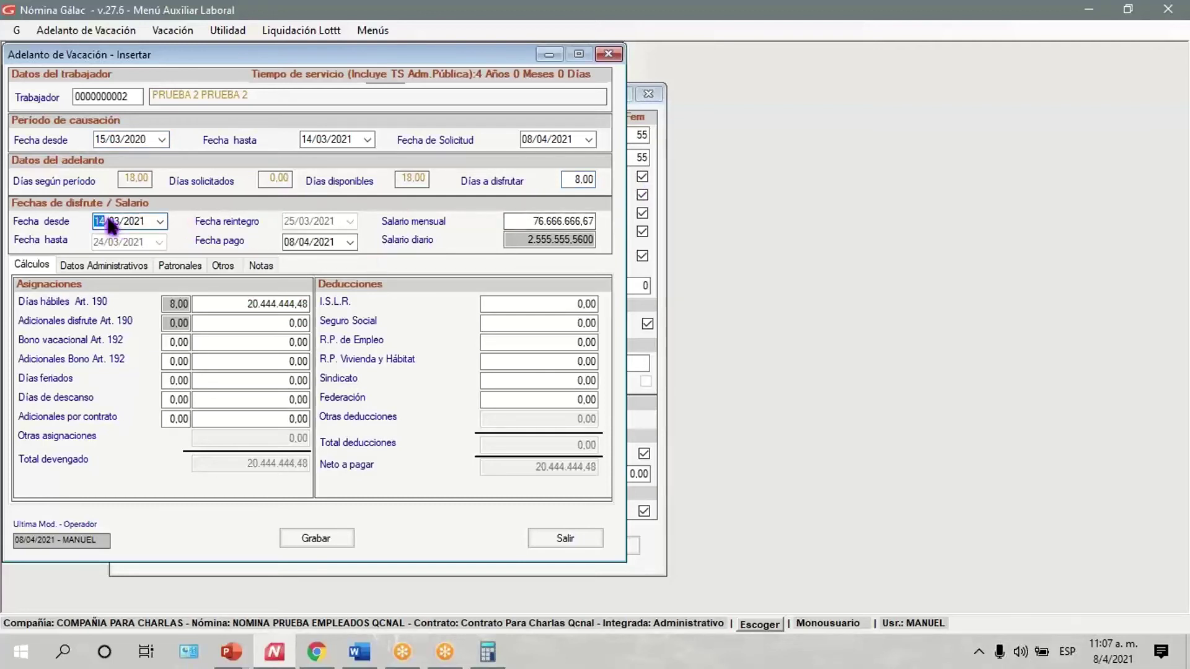
left_click(116, 222)
type("4")
key("Tab")
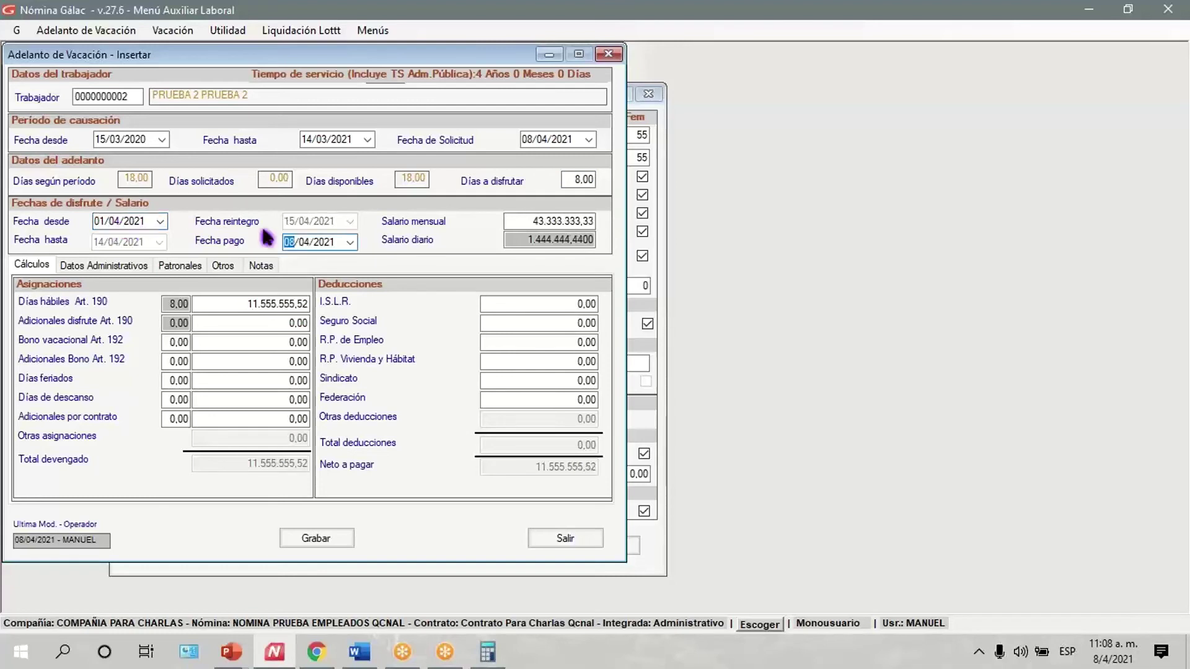
Save the vacation advance without printing the payment receipt, and close the insert form
left_click(323, 541)
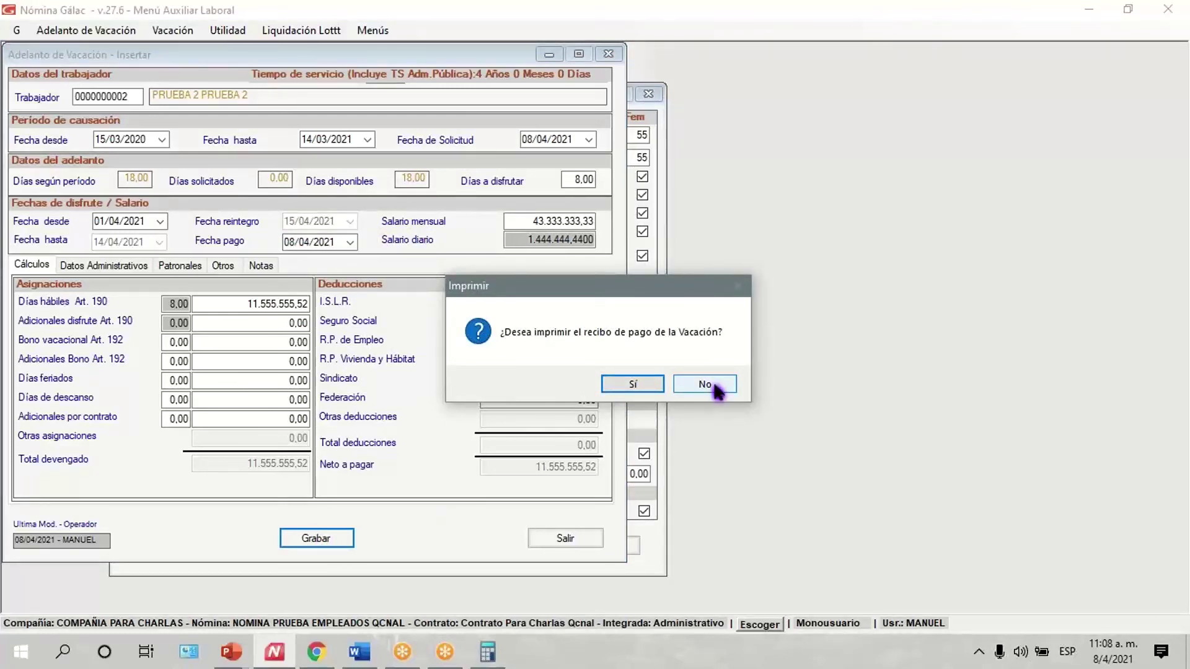
left_click(711, 382)
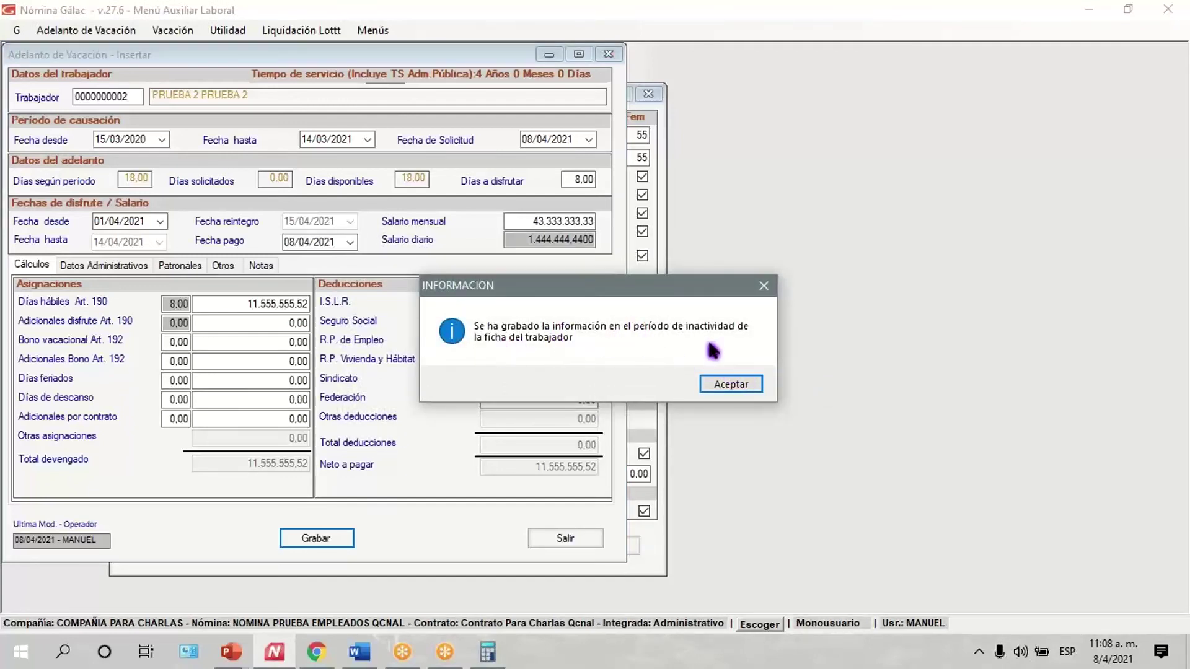
left_click(735, 387)
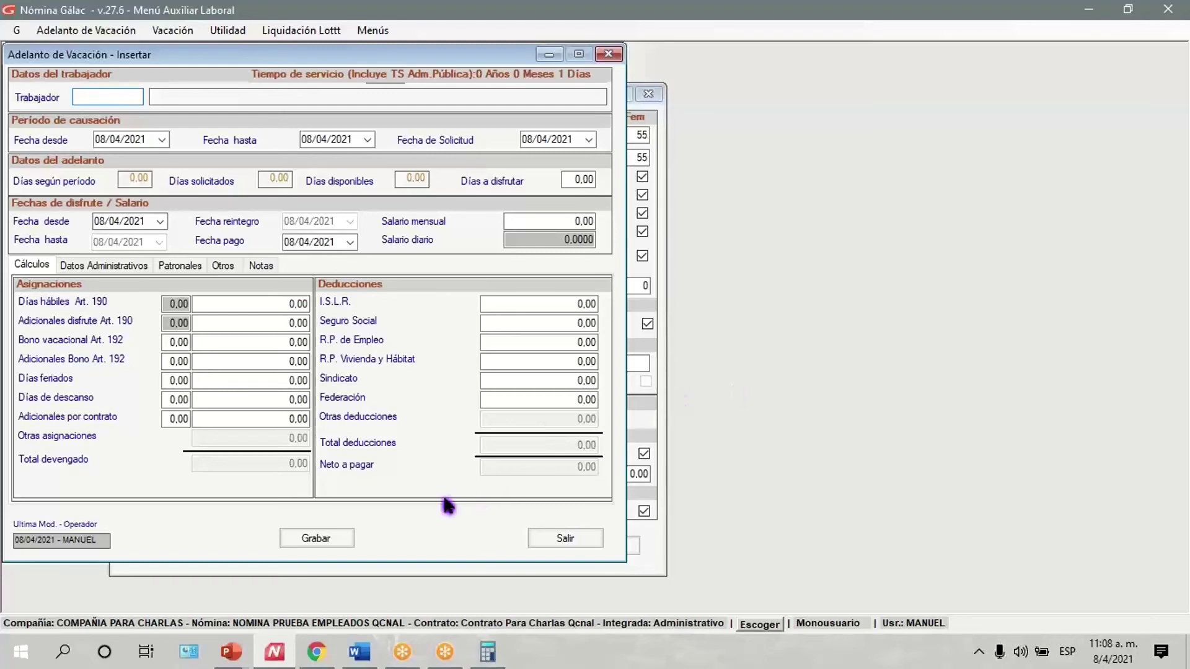
key("Escape")
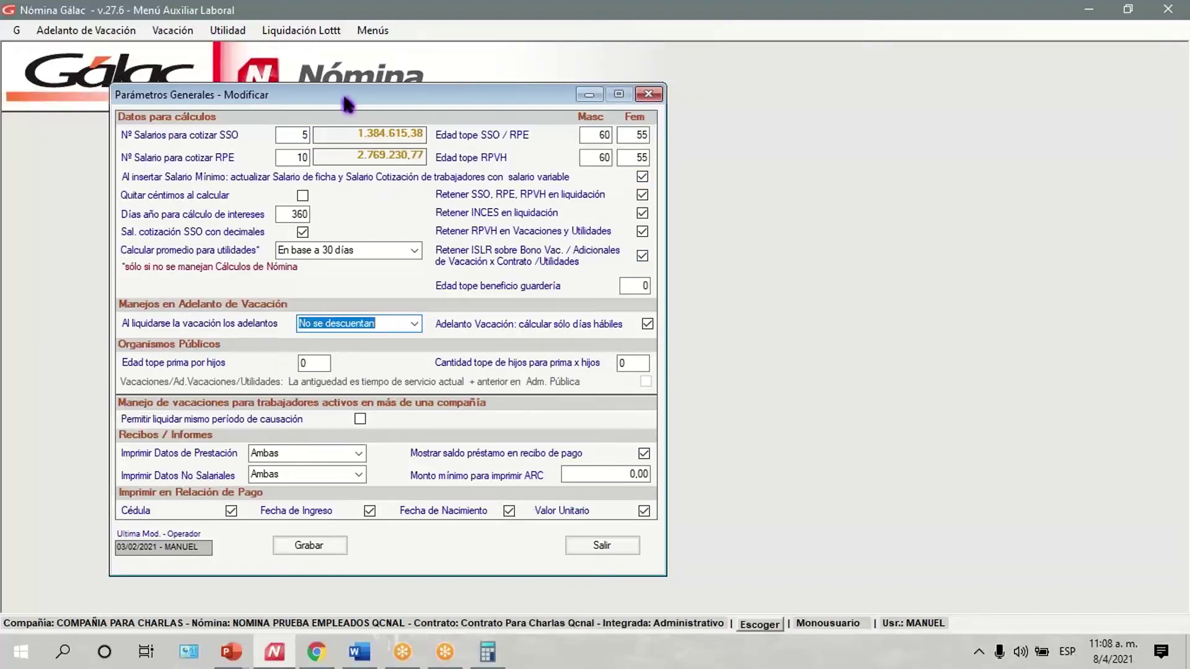
Begin inserting a vacation and choose PRUEBA 2 from the full worker search
left_click(178, 39)
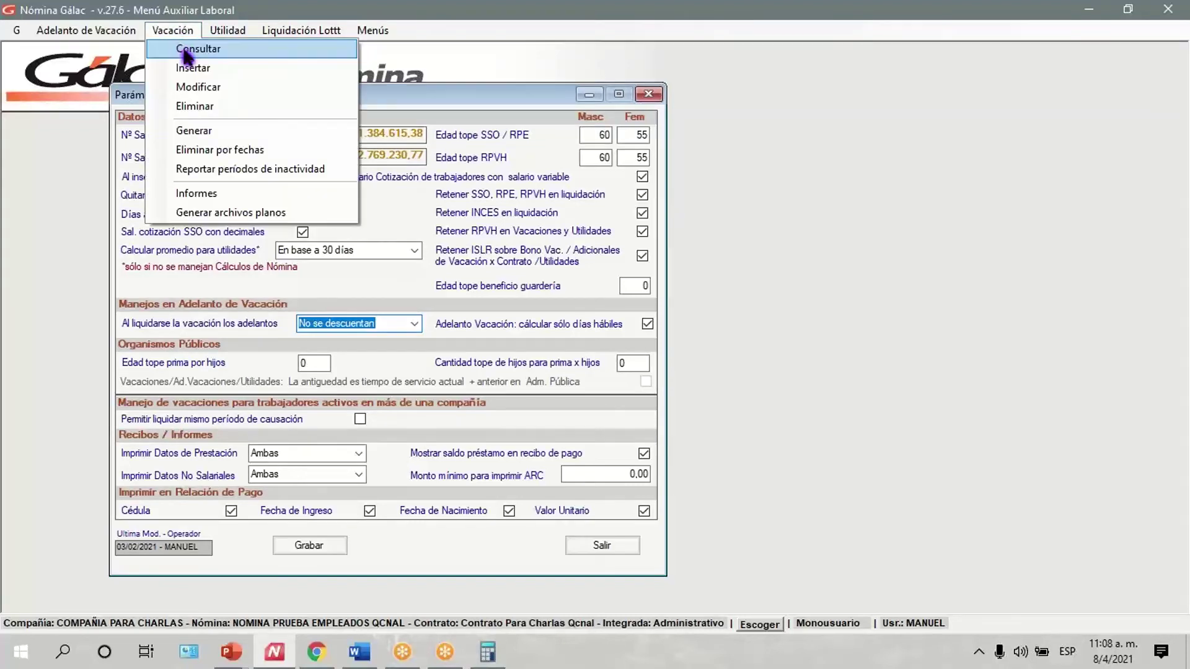
left_click(203, 80)
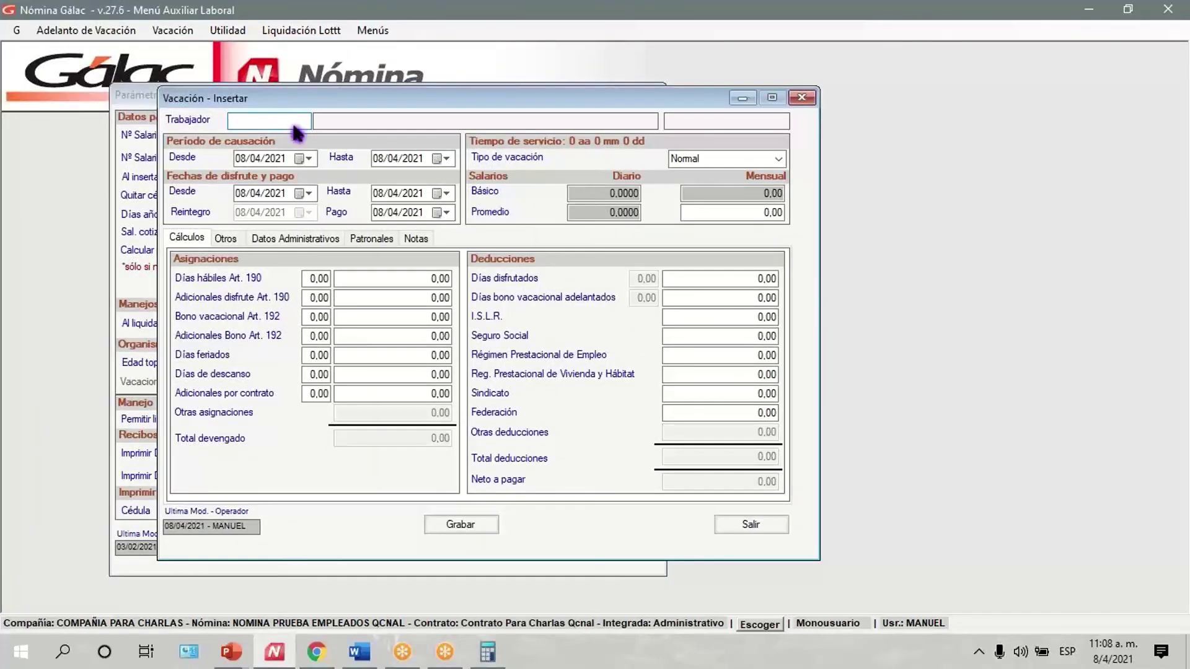
type("*")
key("Return")
left_click(265, 201)
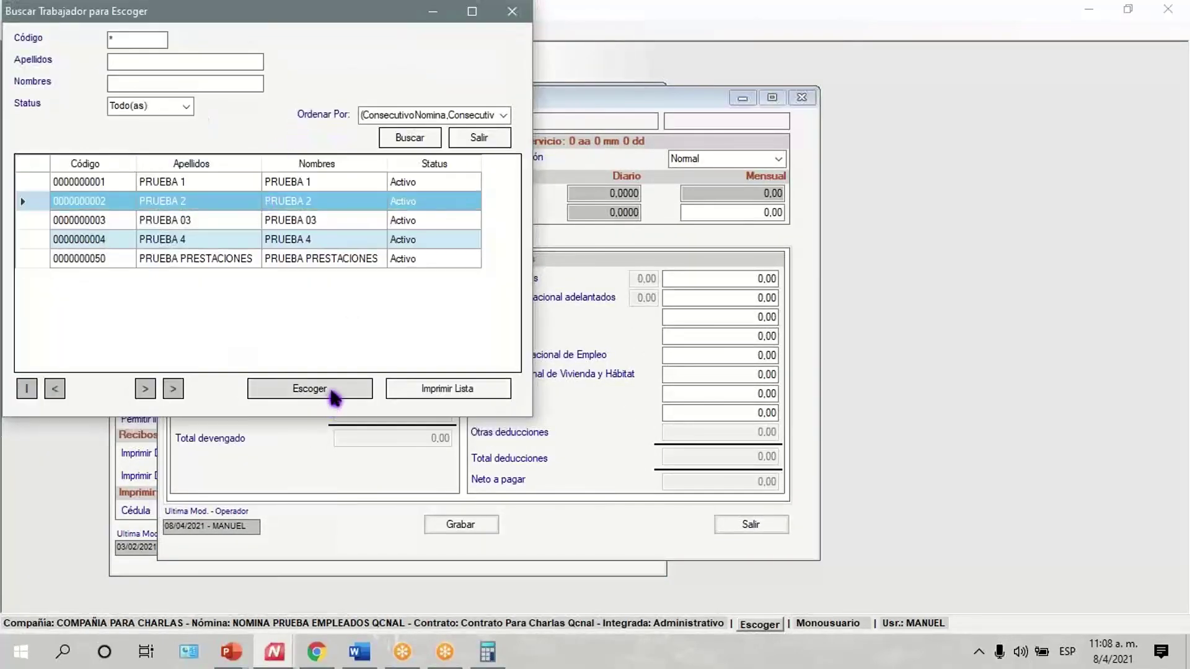
left_click(331, 391)
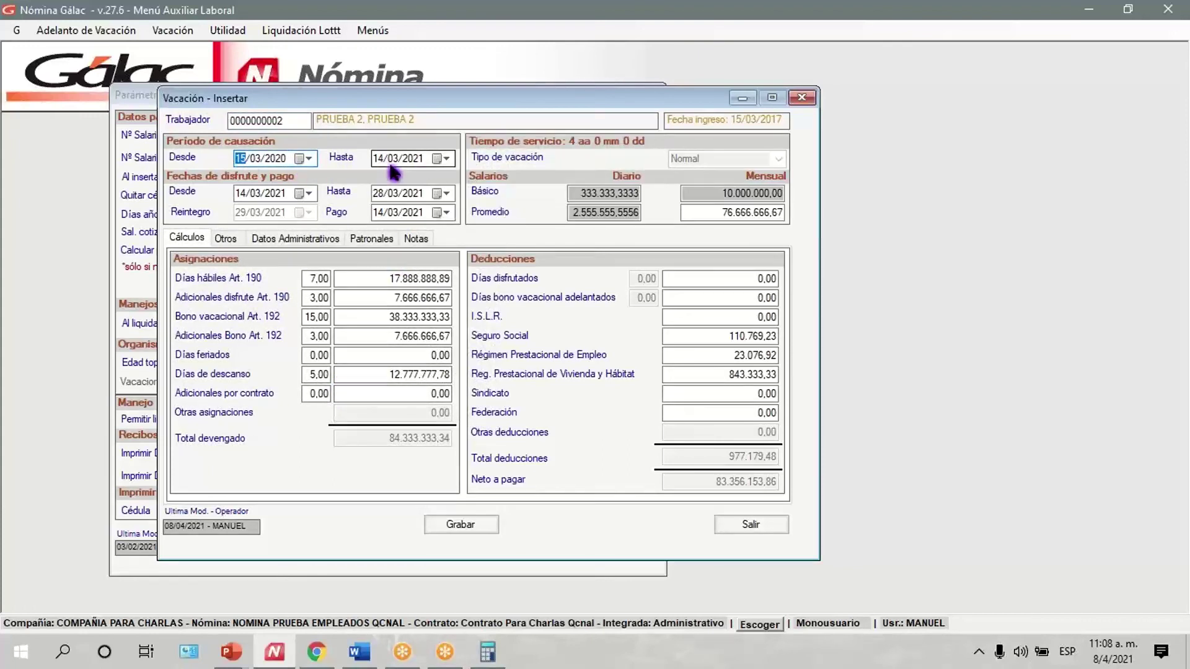
Set the vacation's enjoyment start date to 18/04/2021
left_click(259, 196)
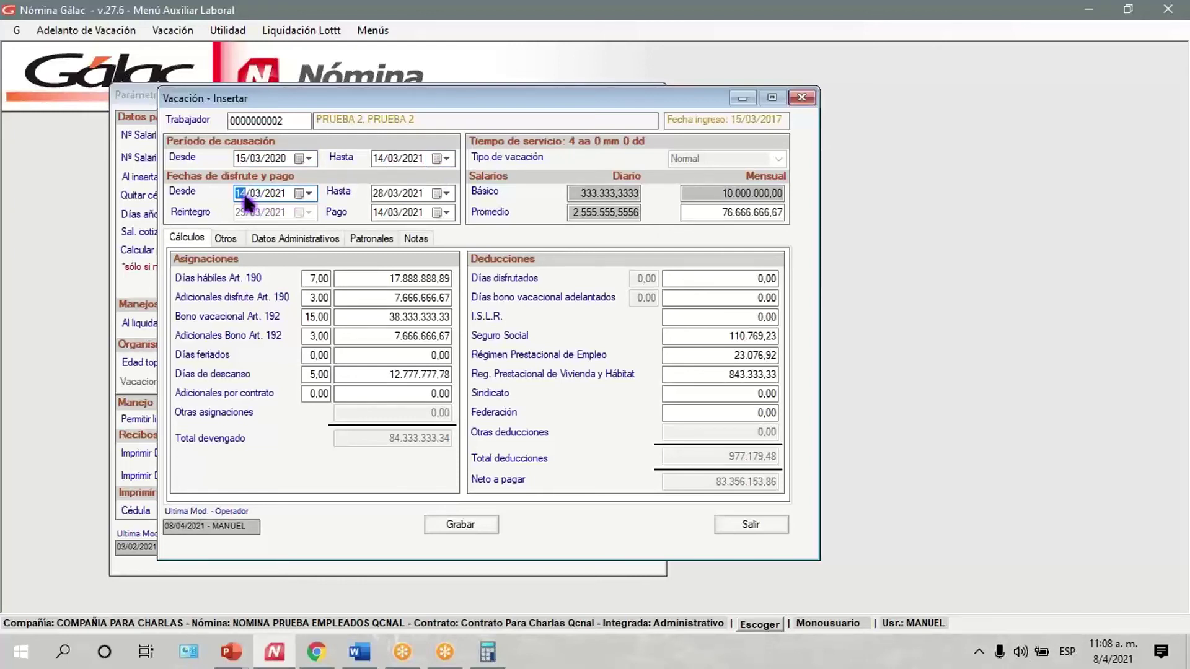
left_click(263, 196)
key("Tab")
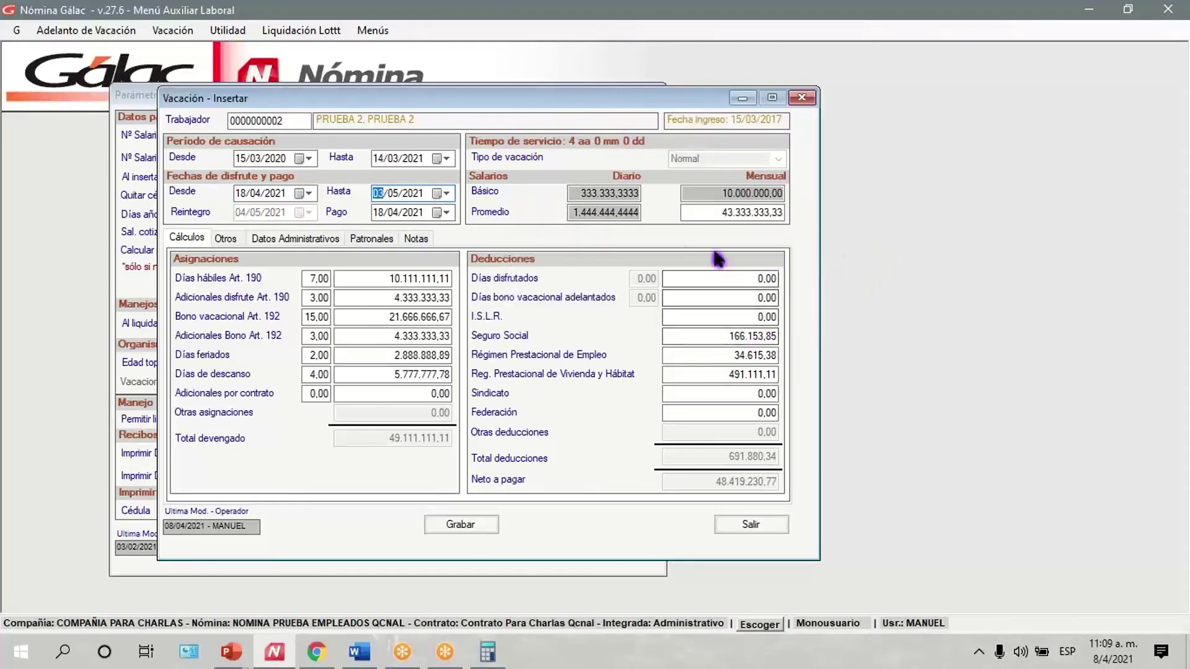
Examine the Días hábiles Art. 190 days against the advance deductions, and exit the vacation without saving it
left_click(311, 279)
left_click_drag(312, 279, 334, 279)
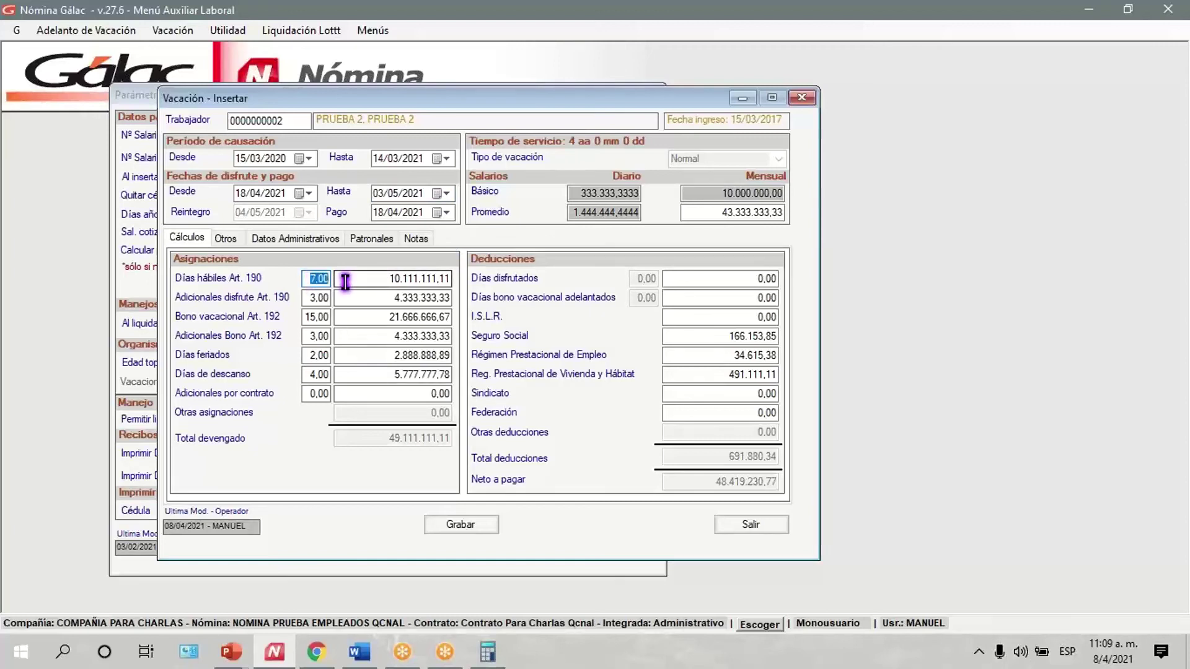
left_click(313, 280)
double_click(313, 280)
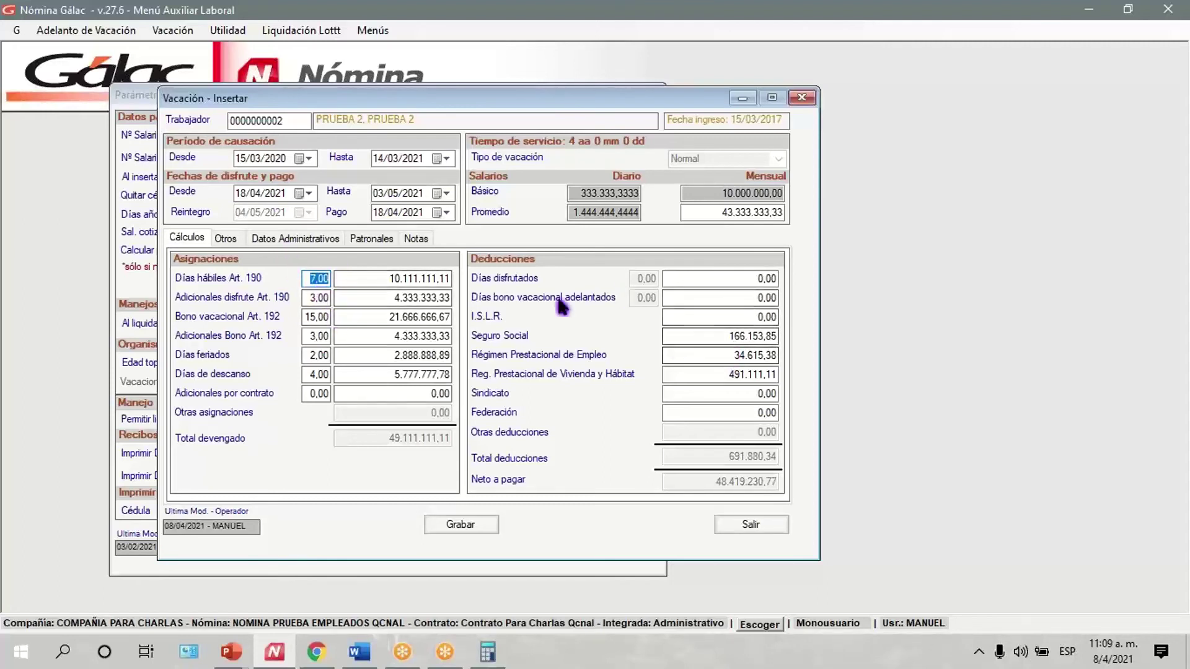
left_click(308, 280)
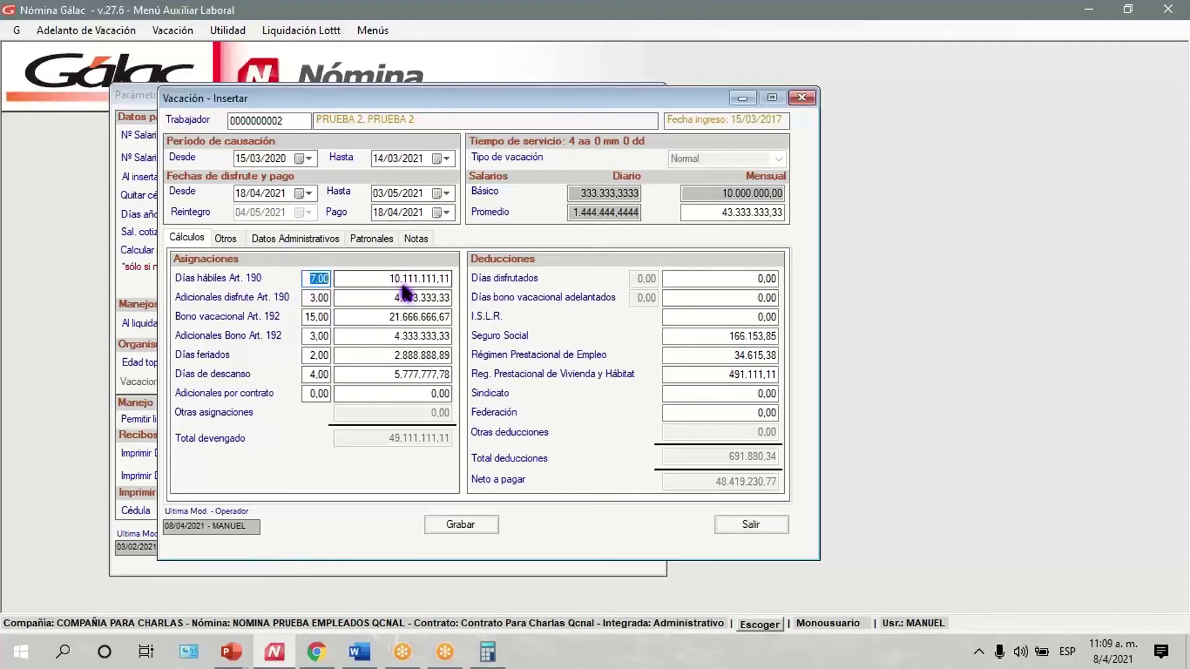
double_click(316, 279)
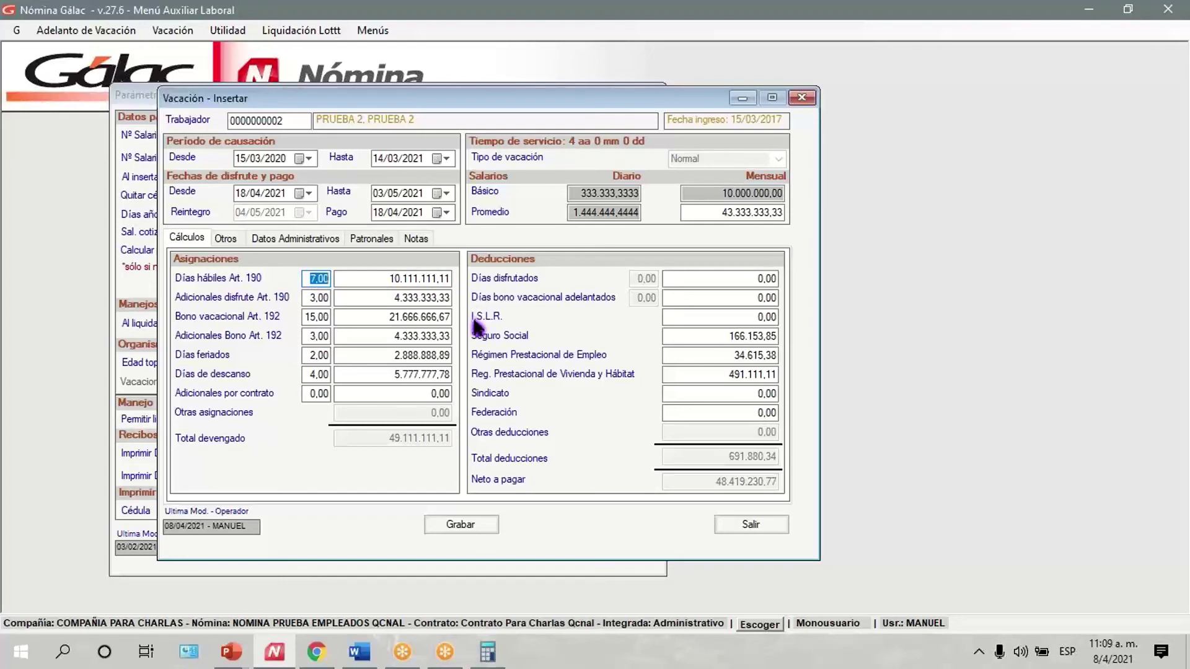
left_click(311, 280)
double_click(308, 280)
left_click(318, 280)
double_click(311, 280)
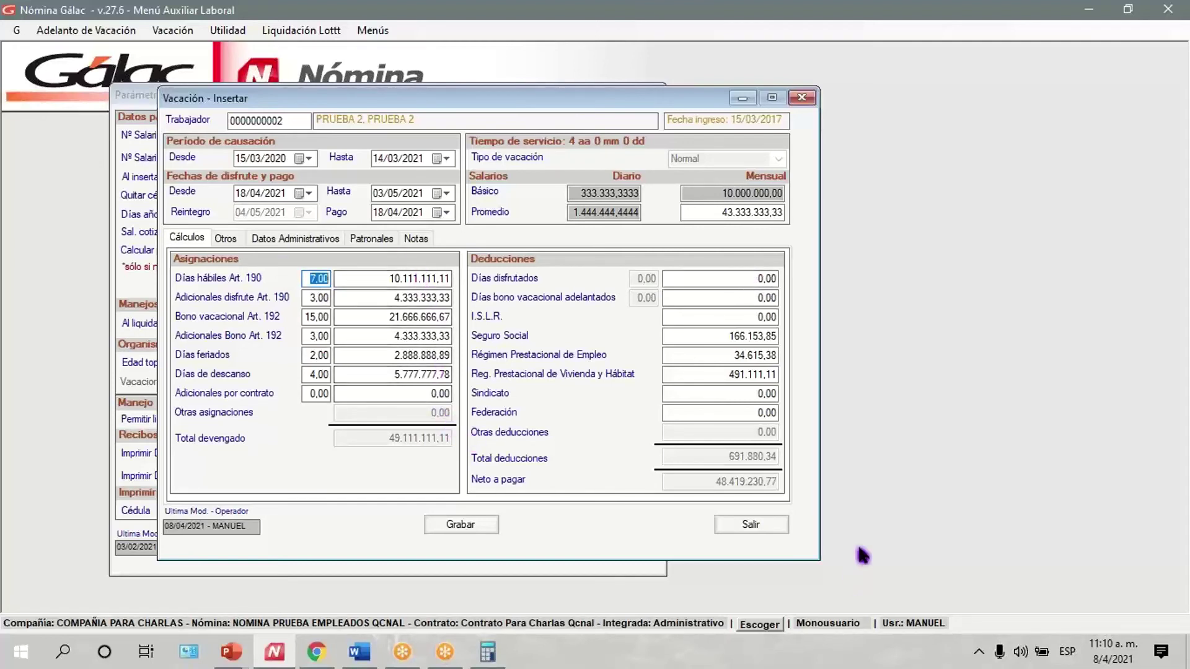
left_click(763, 528)
left_click(635, 385)
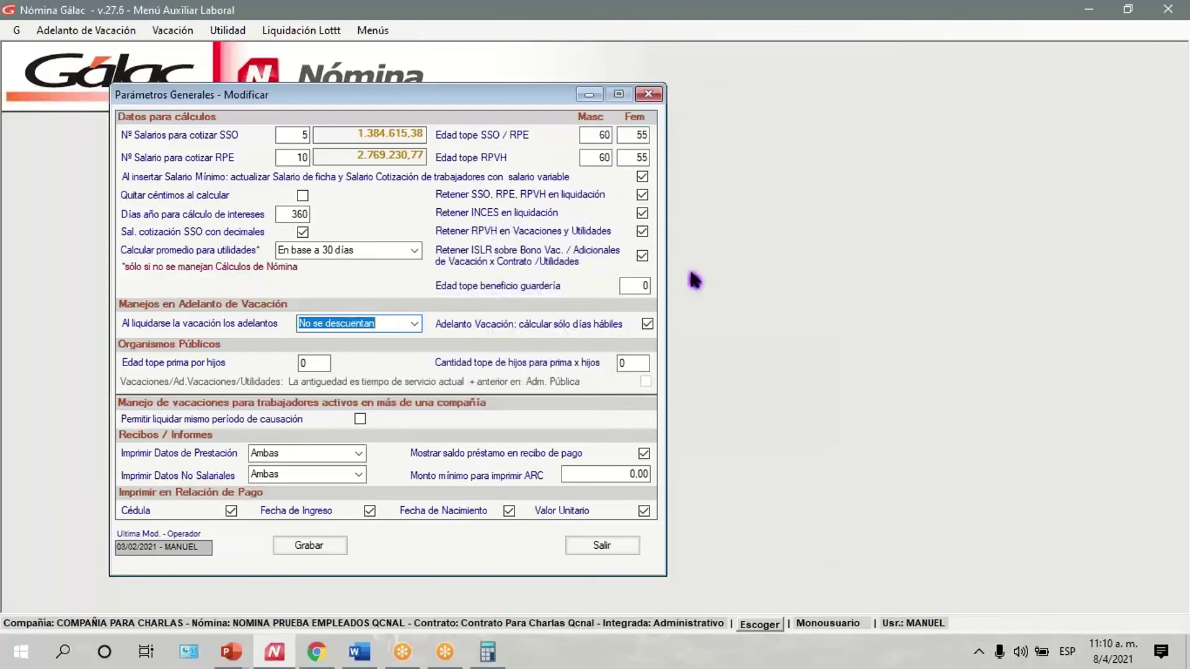
Go to the Principal section and open worker PRUEBA 2's record for modification
left_click(372, 30)
left_click(397, 49)
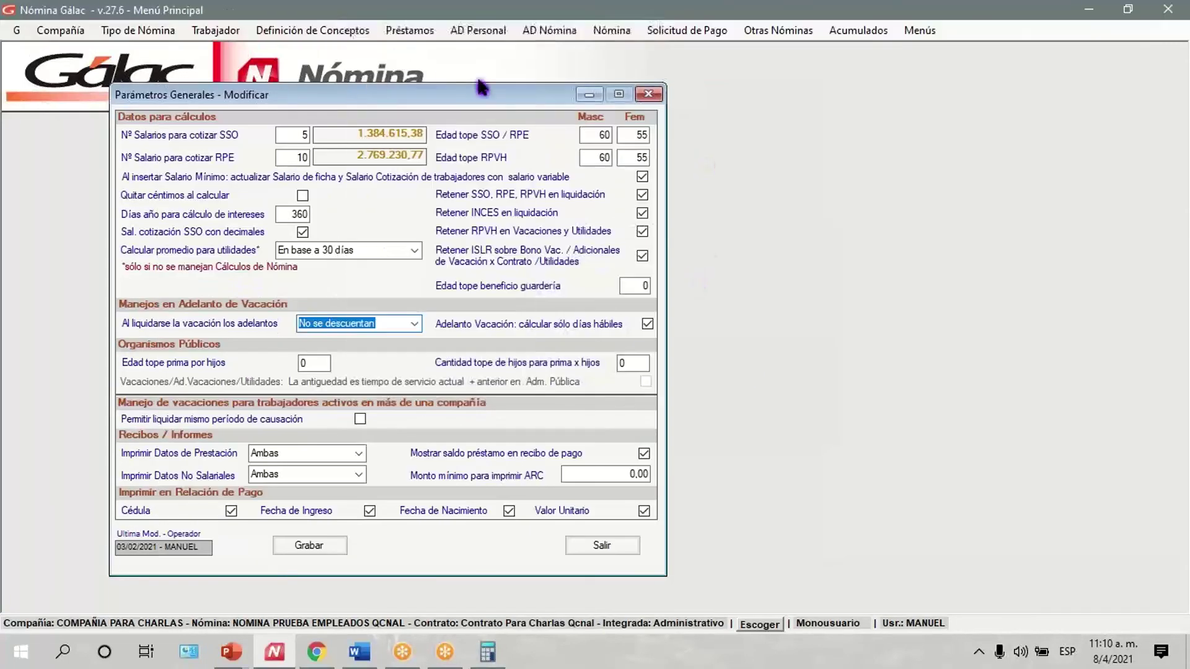
left_click(216, 31)
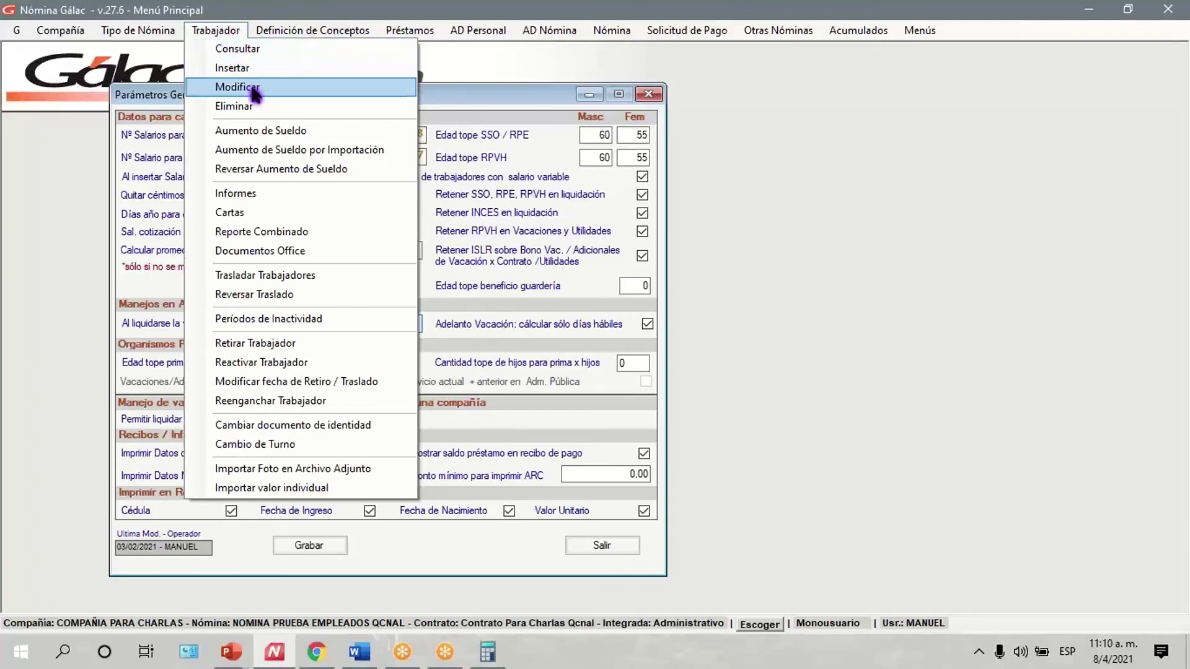
left_click(252, 89)
left_click(412, 179)
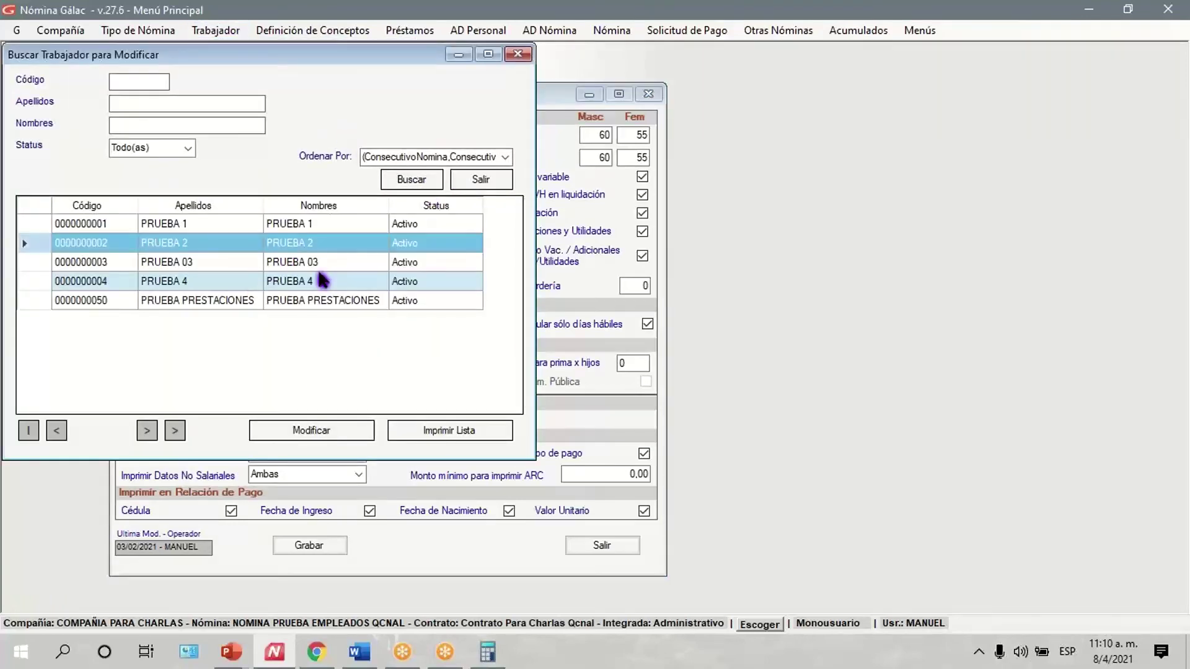
left_click(313, 433)
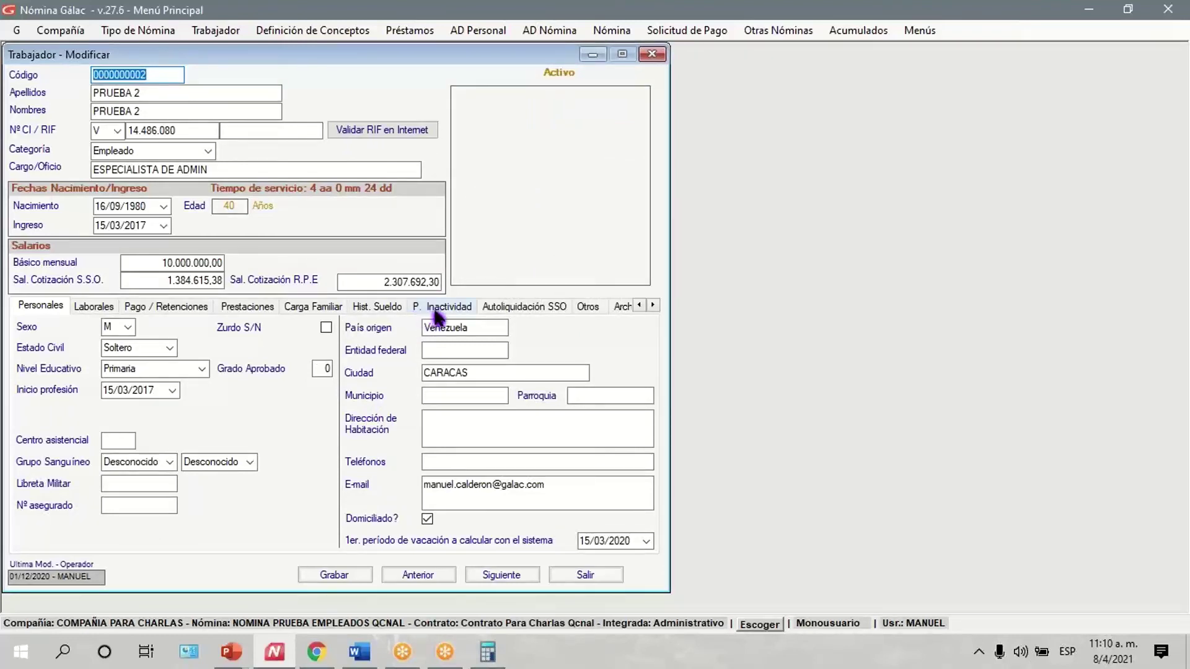
Delete the Adelanto vacaciones inactivity period from PRUEBA 2's record, save it, and close the worker search
left_click(439, 310)
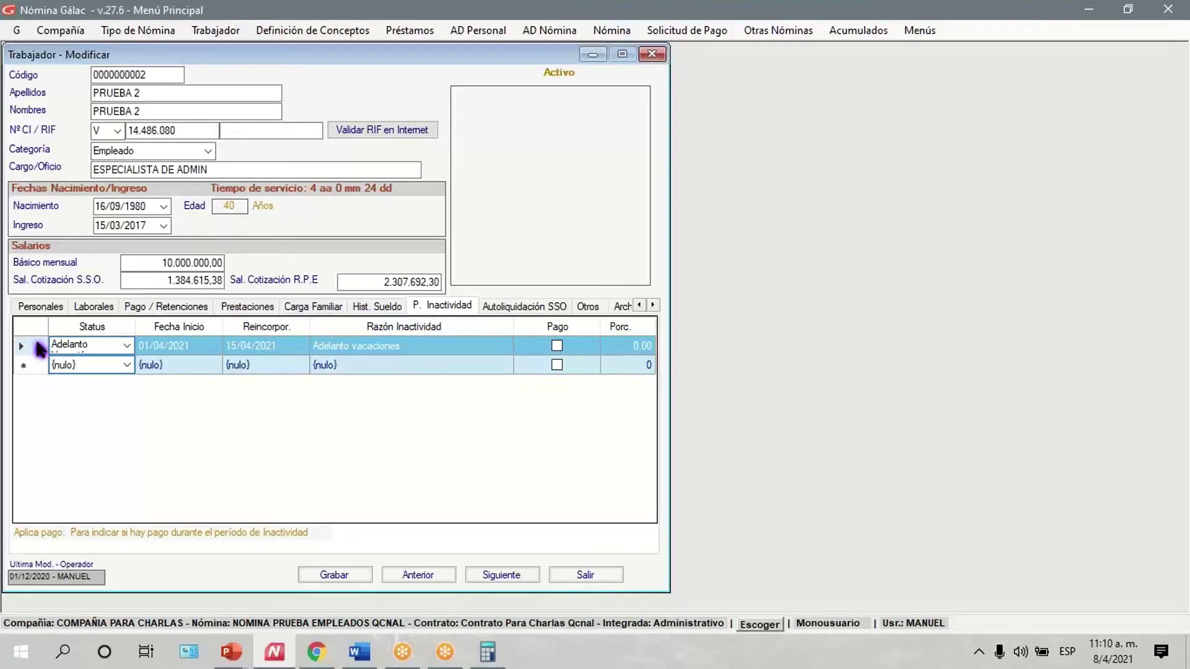
key("Delete")
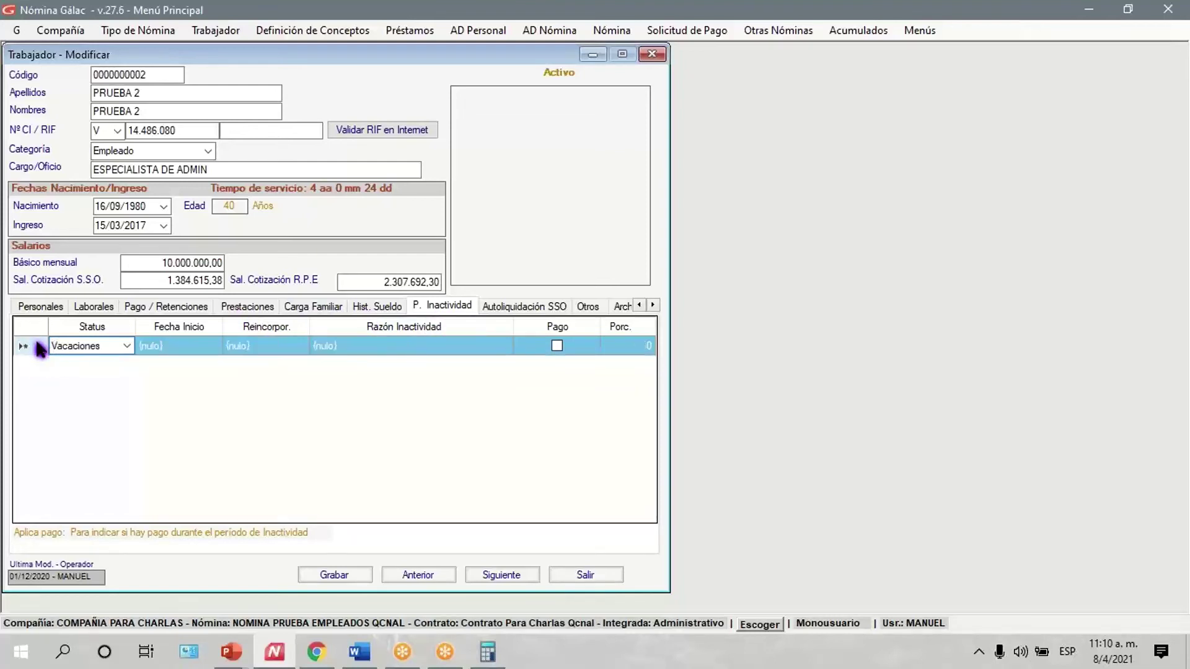
left_click(329, 575)
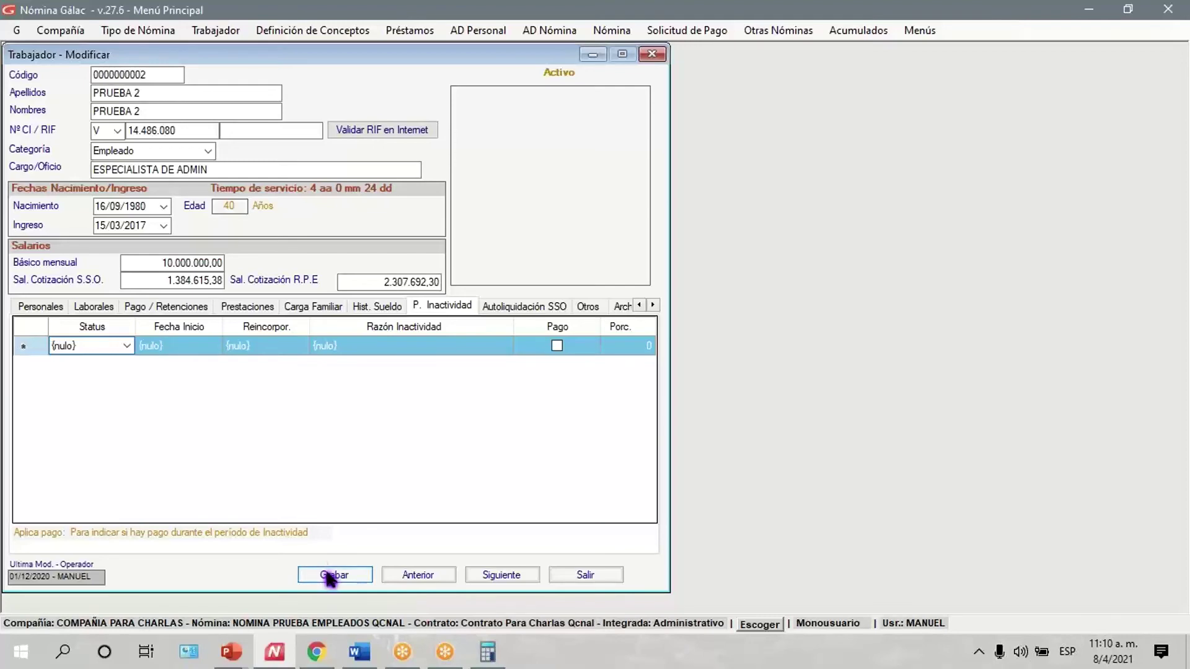
left_click(481, 179)
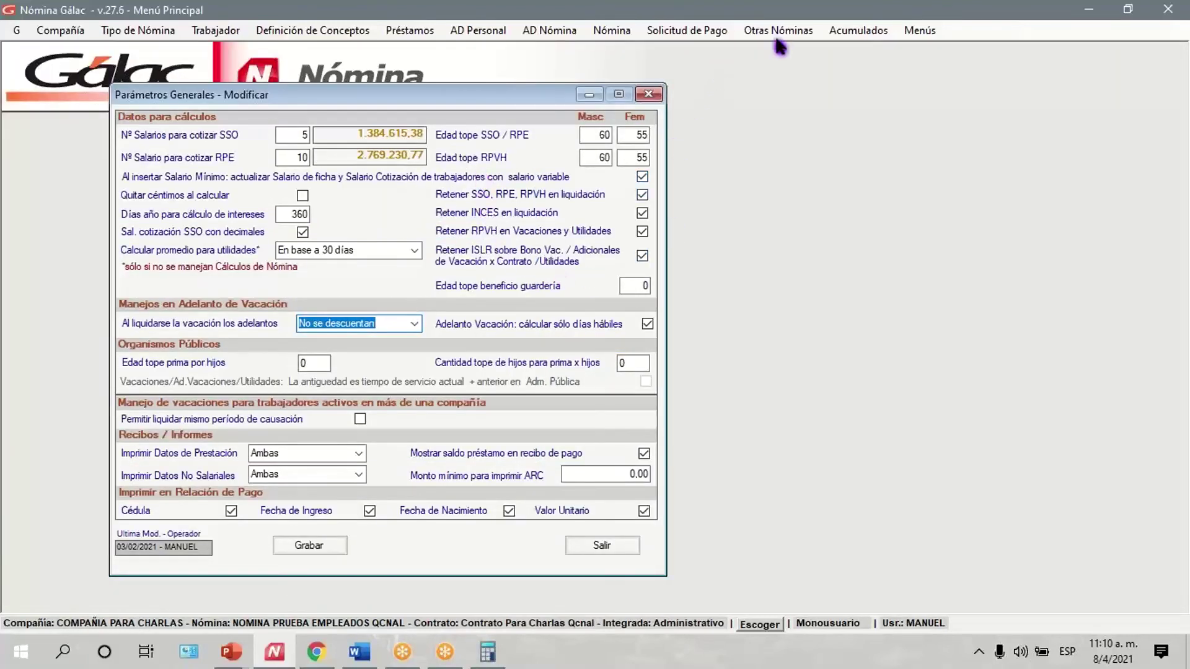
Go to the Auxiliar Laboral section, delete PRUEBA 2's vacation advance, and close the advance search
left_click(919, 30)
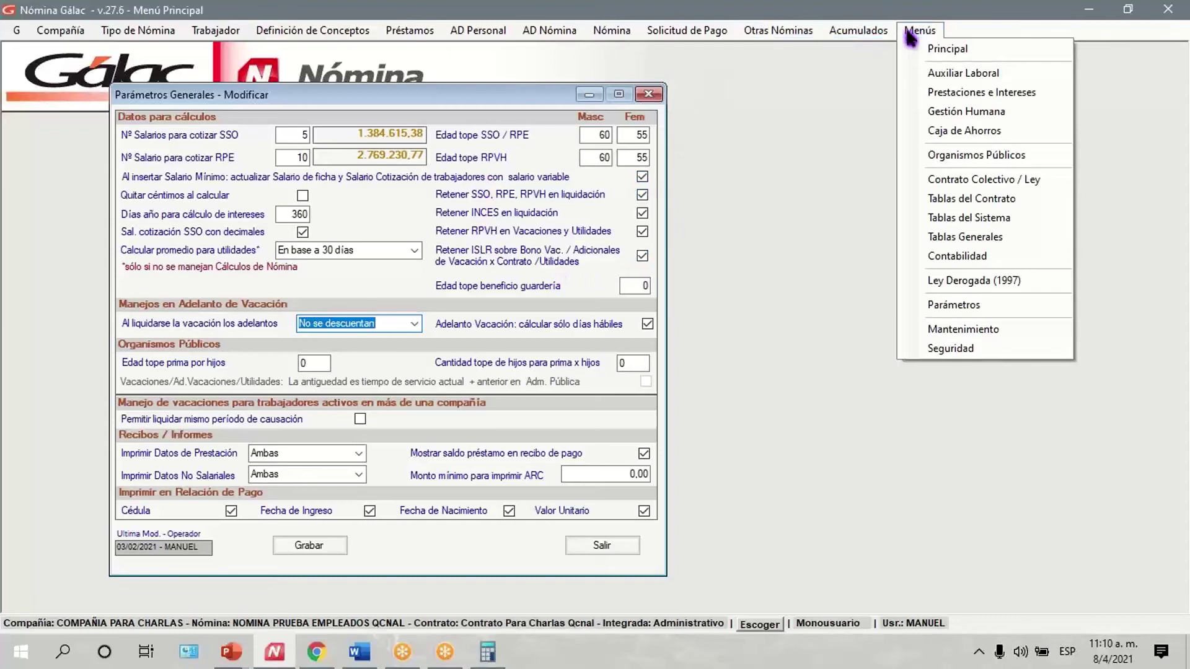
left_click(964, 73)
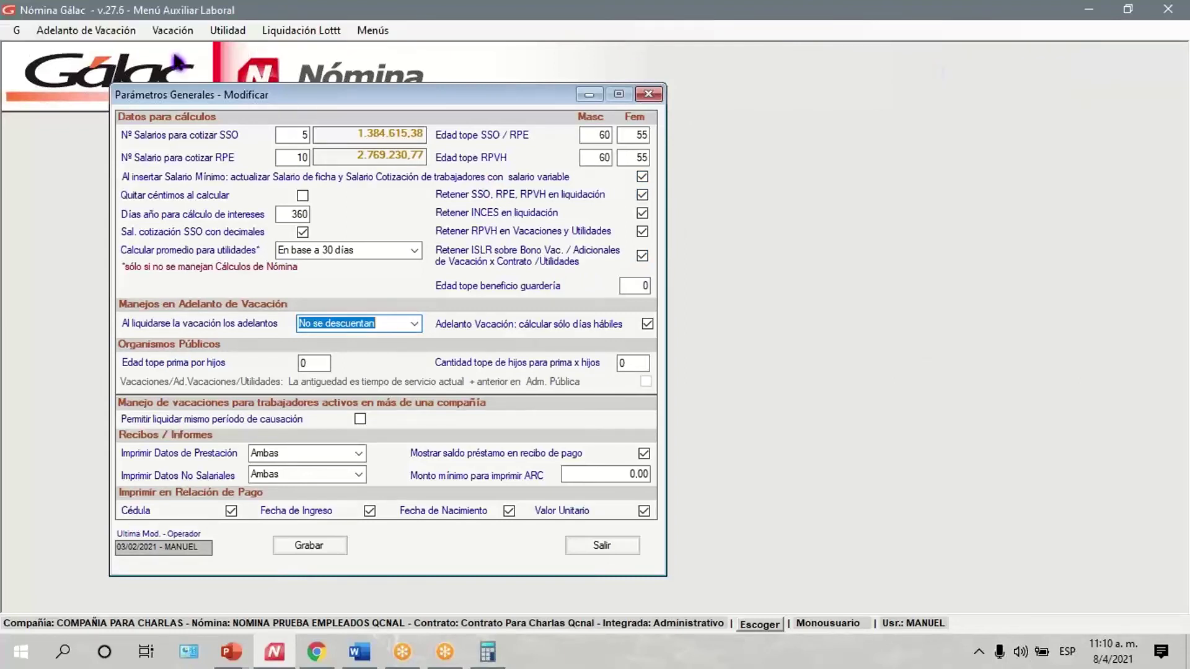
left_click(106, 32)
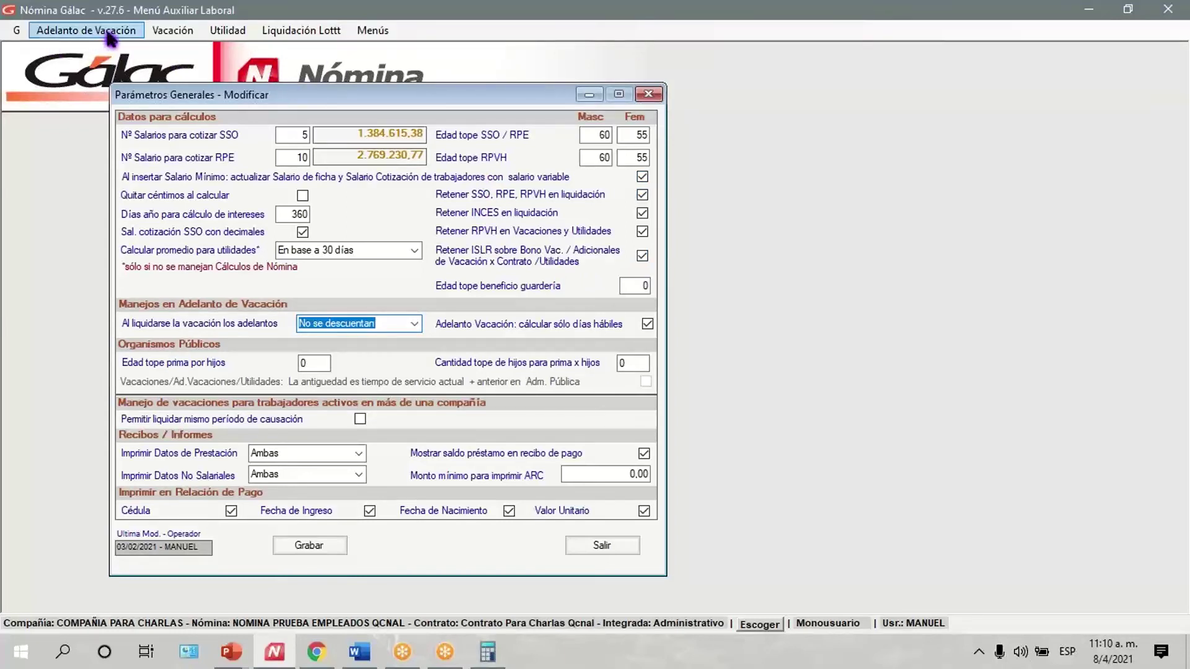
left_click(79, 106)
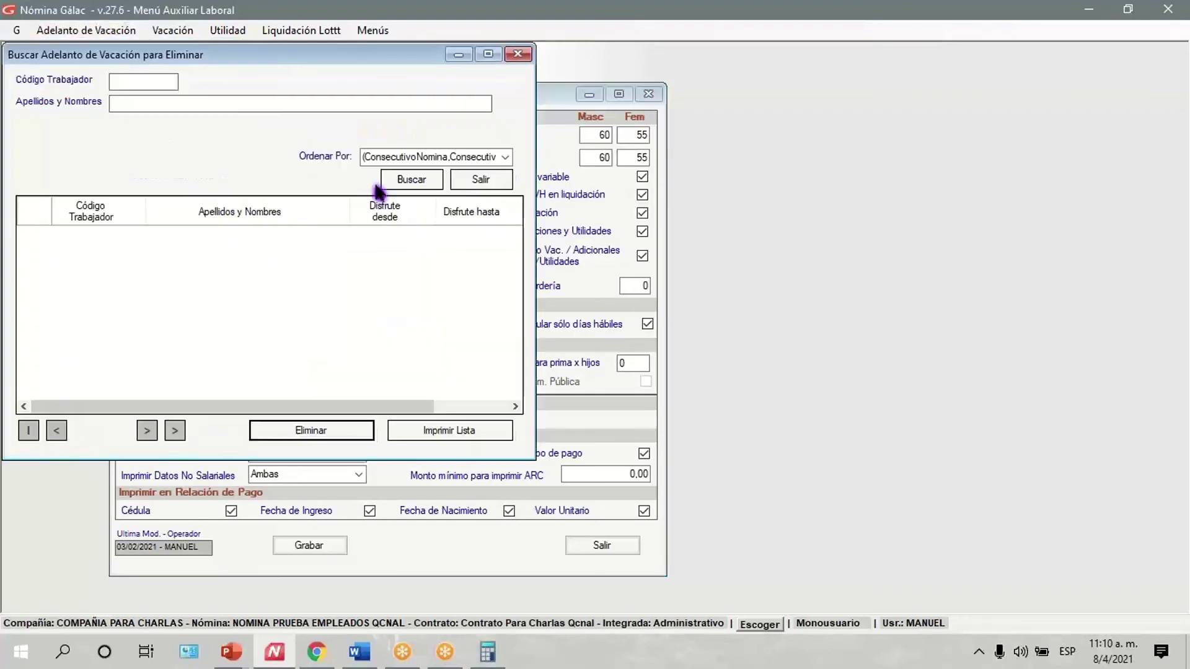
left_click(410, 180)
left_click(329, 432)
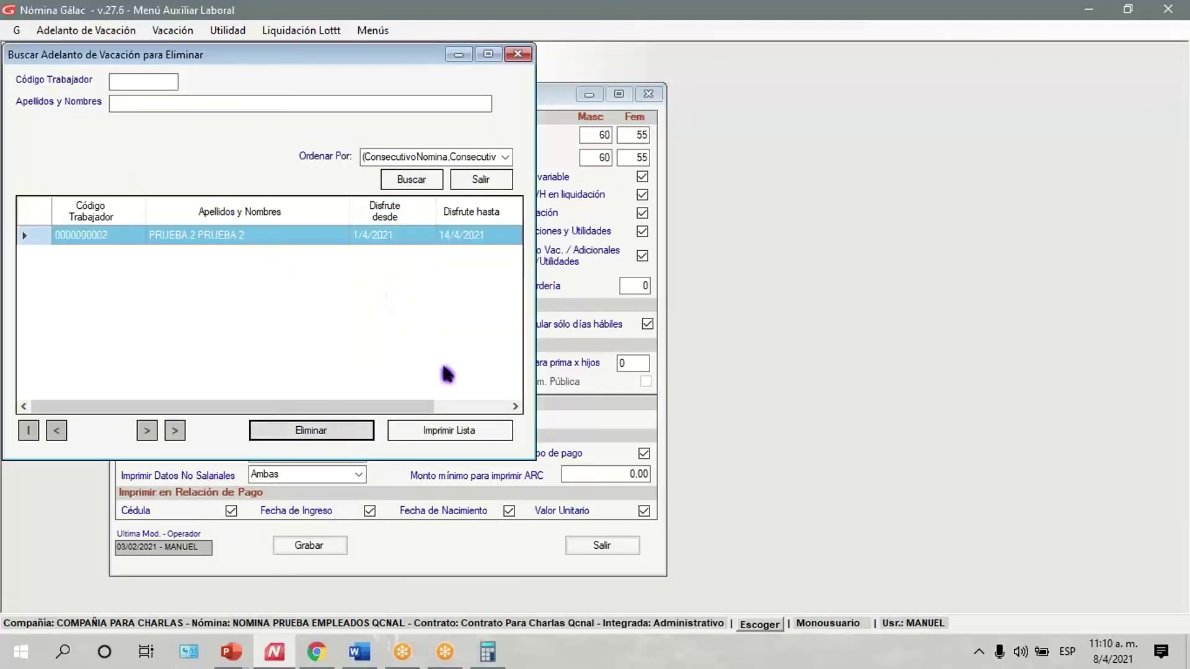
left_click(370, 426)
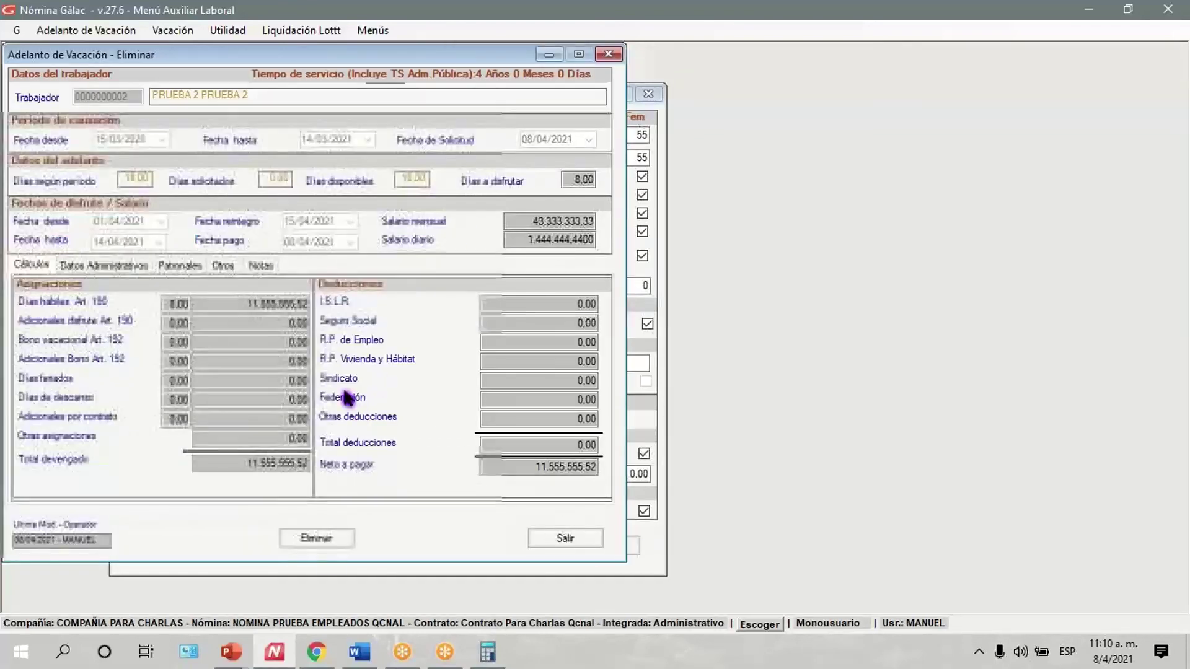
left_click(310, 544)
left_click(633, 388)
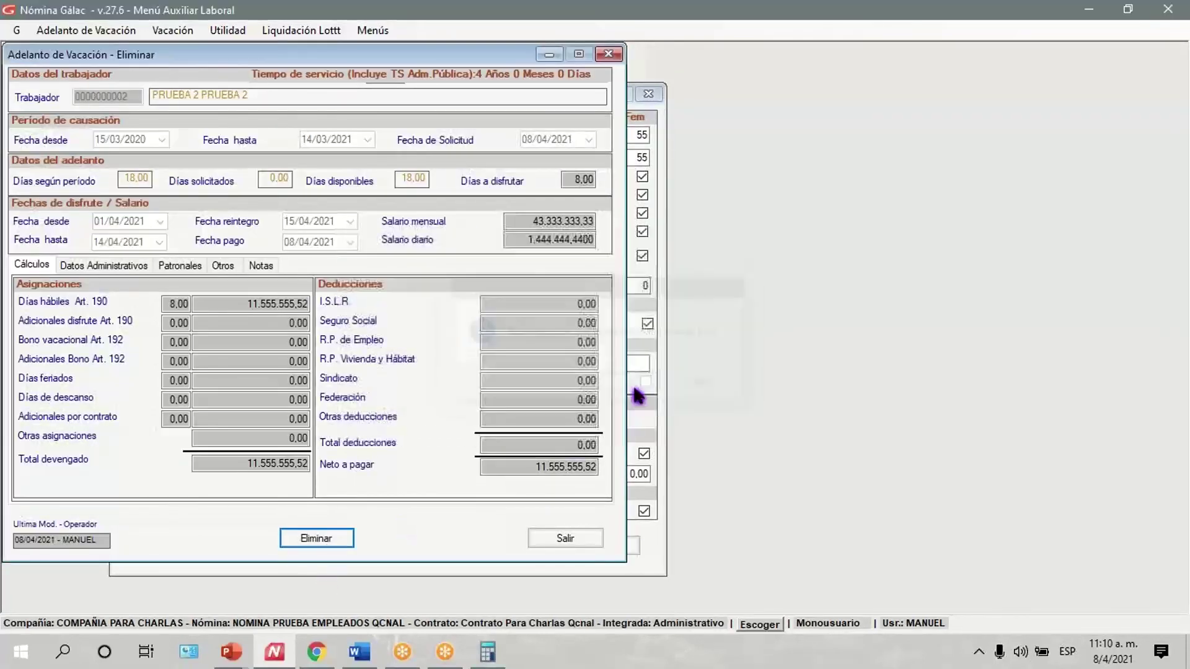
left_click(508, 179)
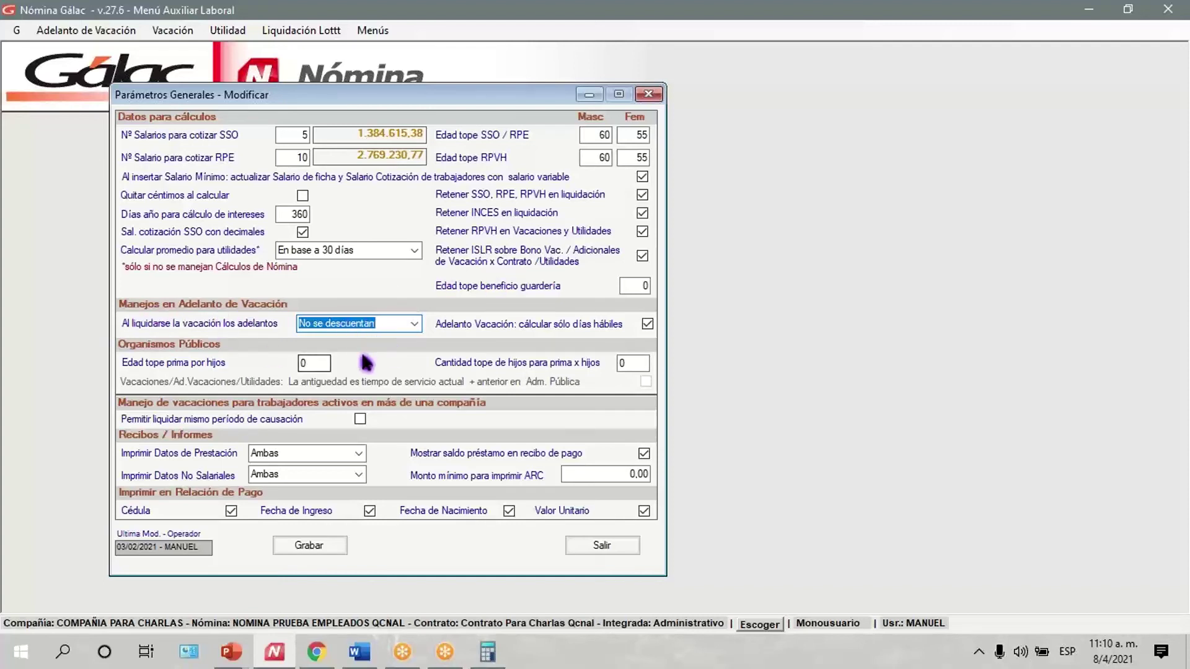
Set the parameter for advances when the vacation is settled to Se descuentan, and save the general parameters
left_click(416, 326)
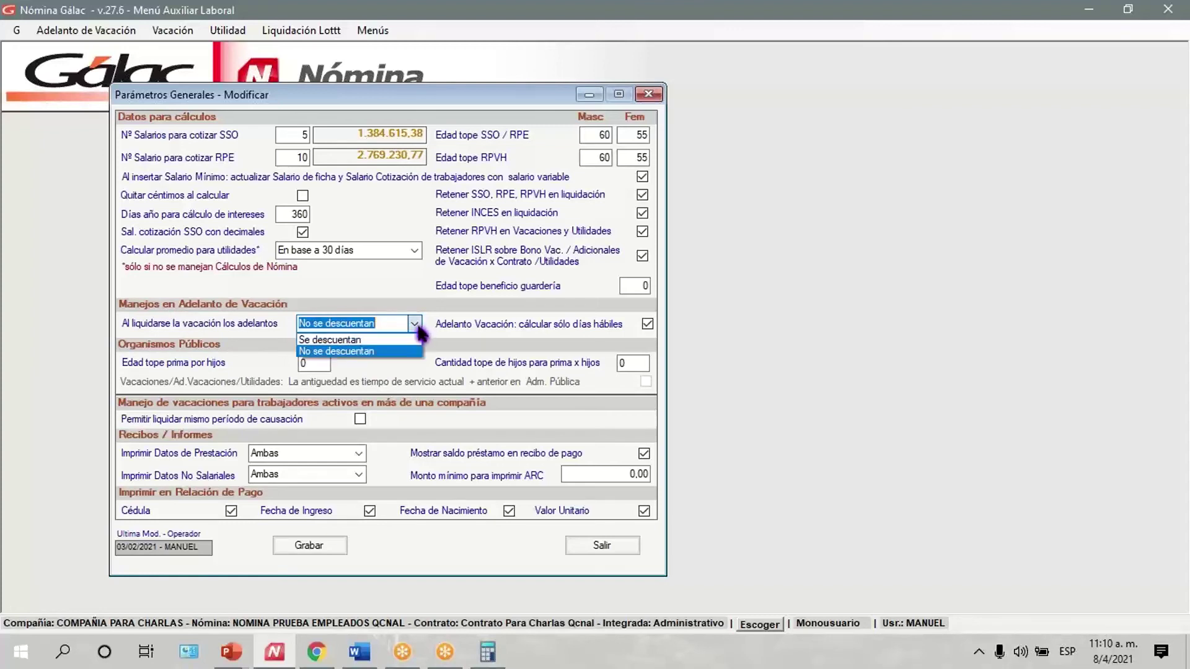
left_click(369, 340)
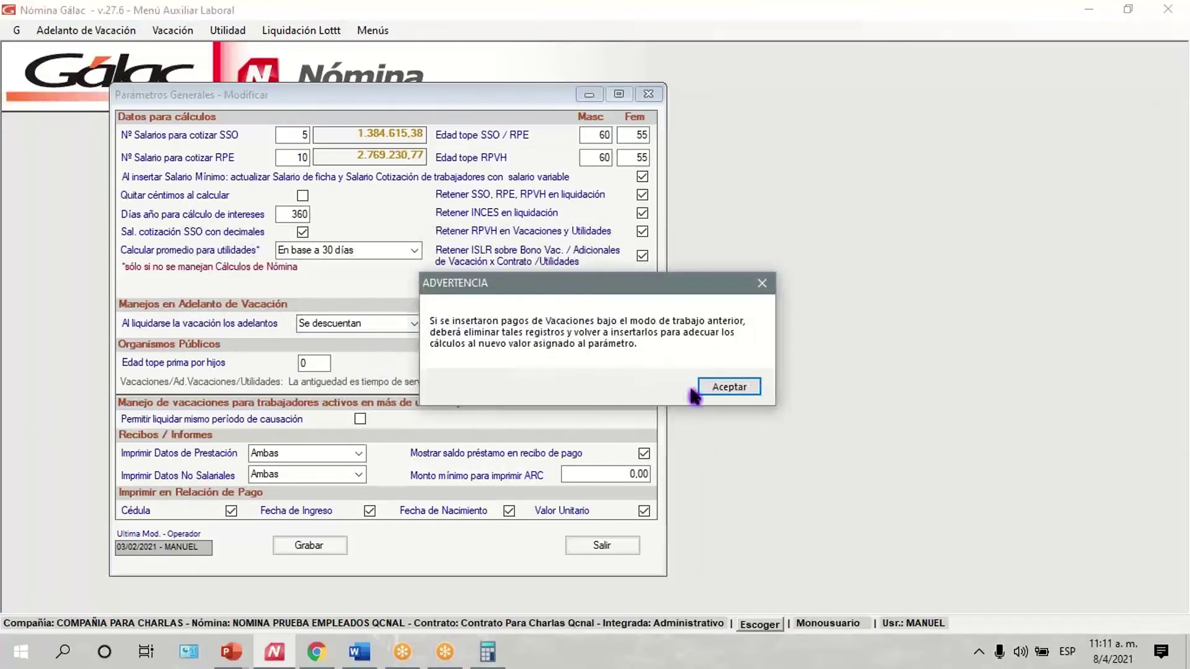
left_click(738, 390)
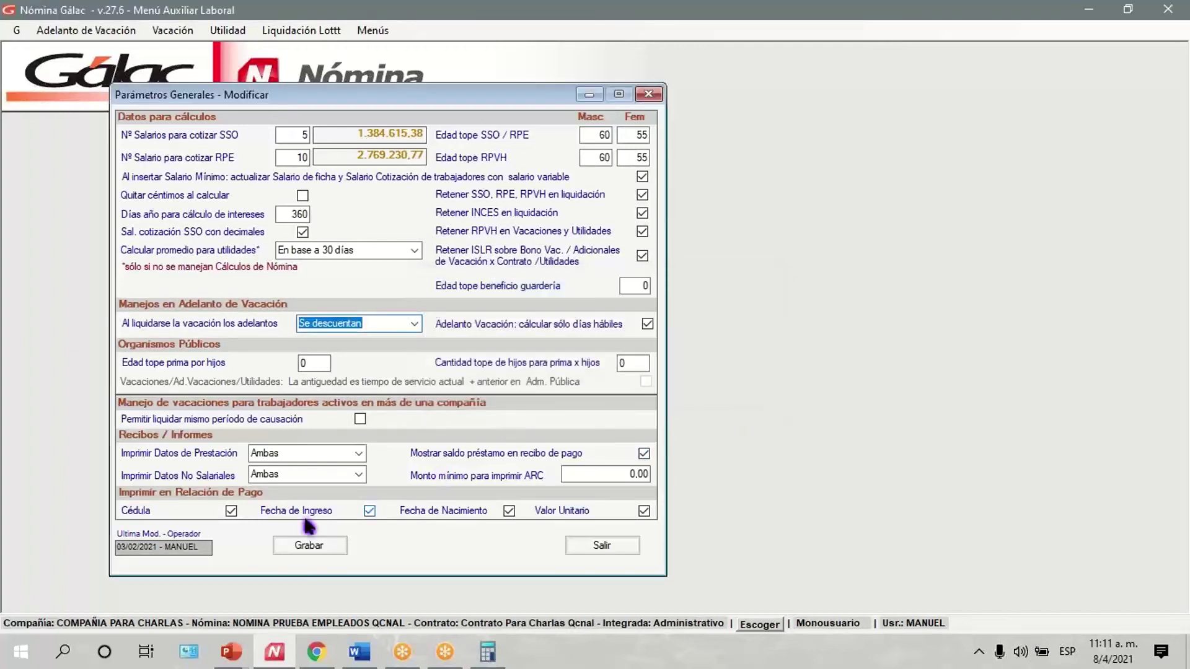
left_click(319, 550)
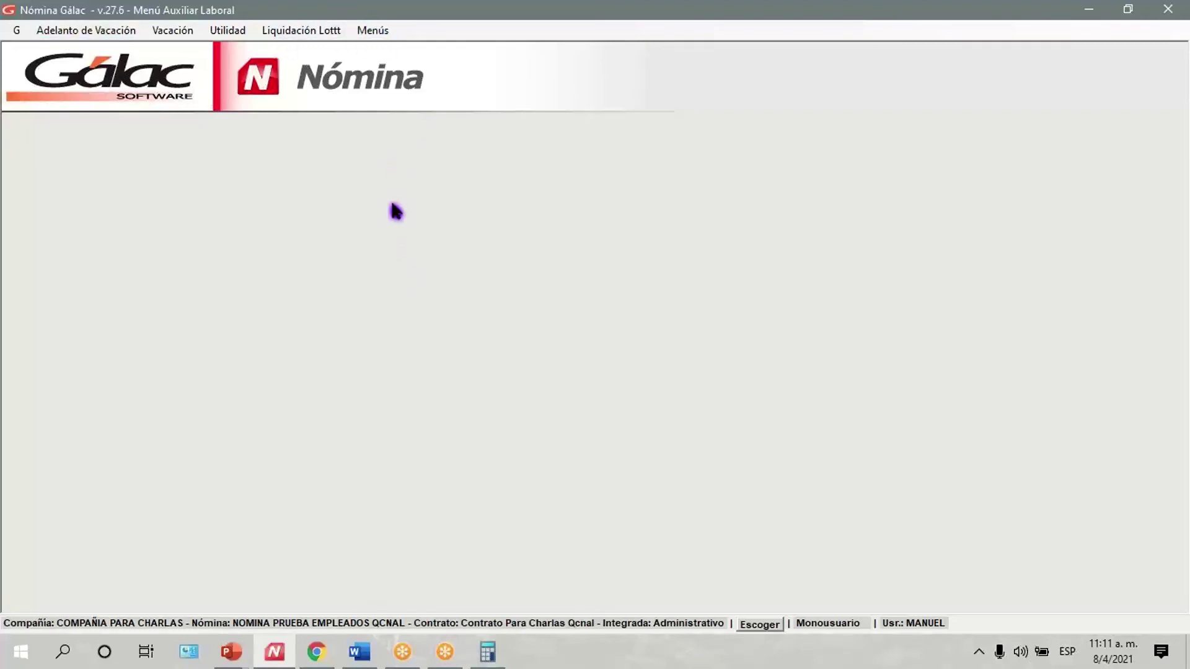
Start inserting a new vacation advance for worker PRUEBA 2
left_click(101, 31)
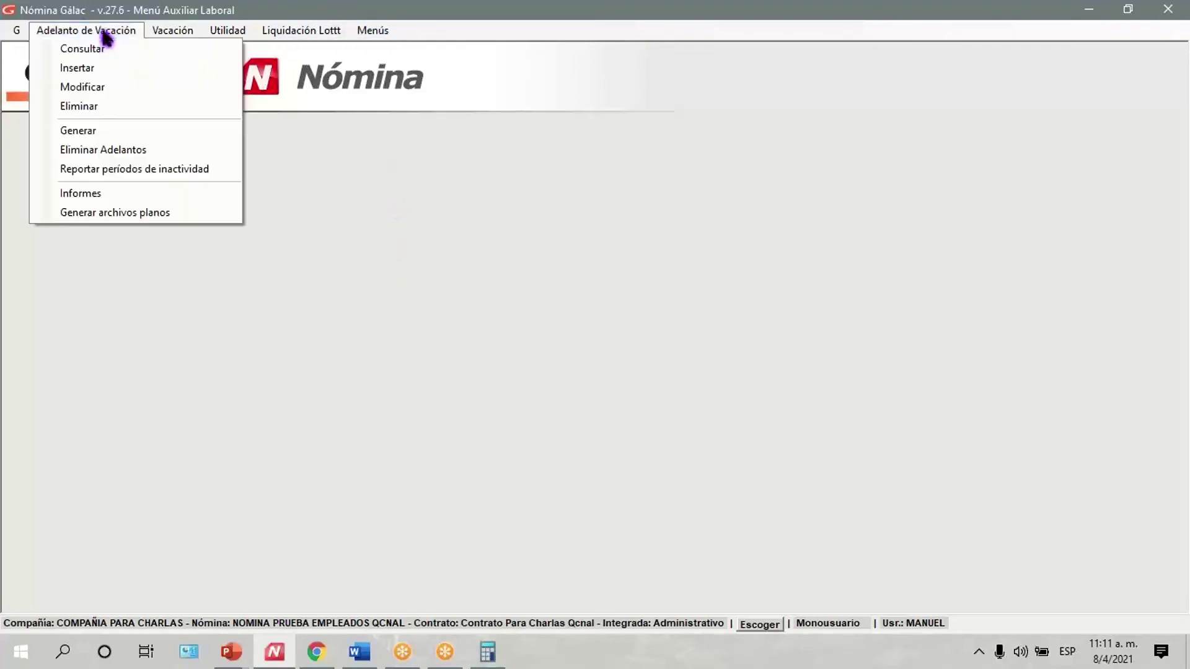
left_click(101, 69)
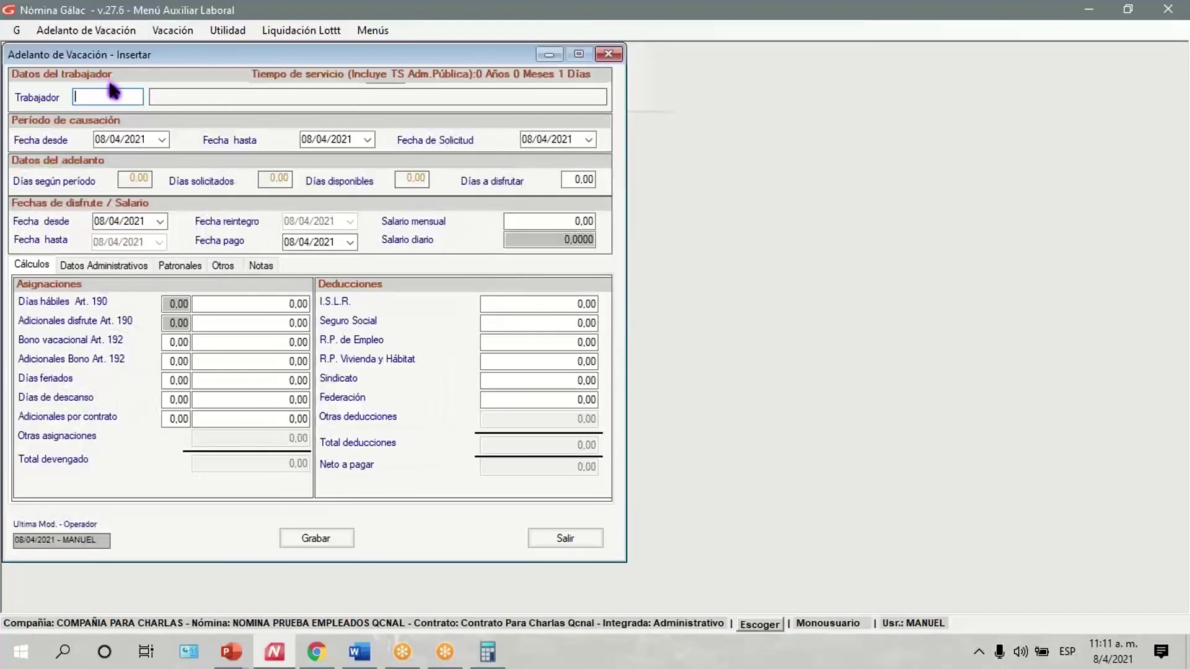
key("Return")
left_click(213, 206)
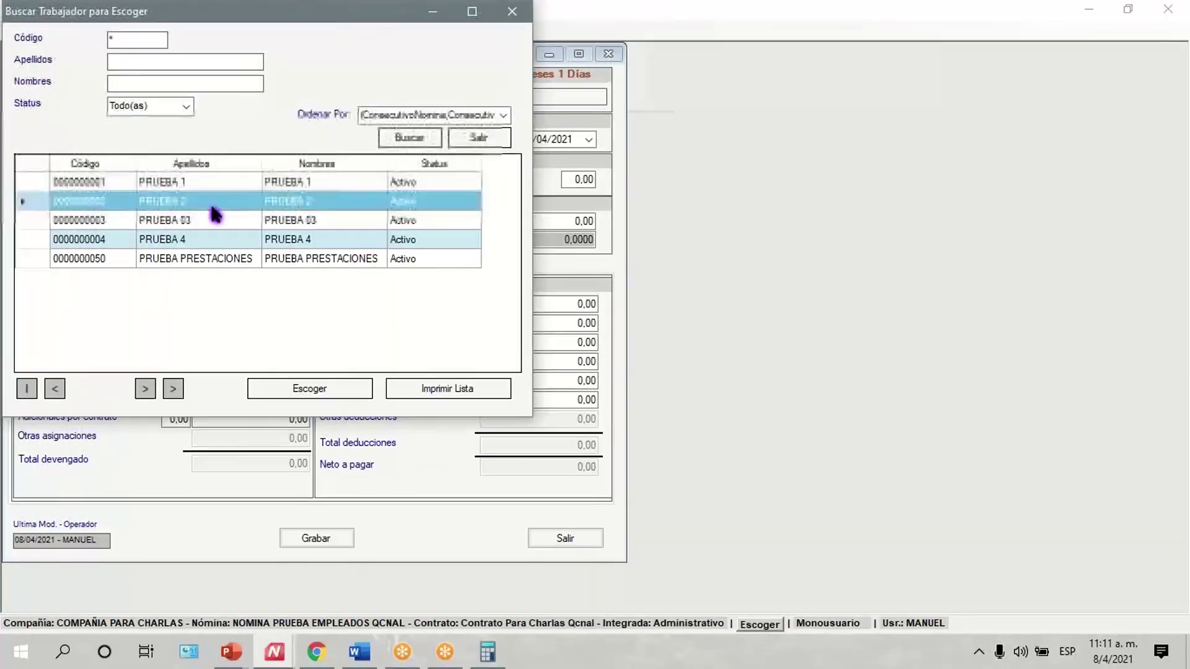
left_click(304, 388)
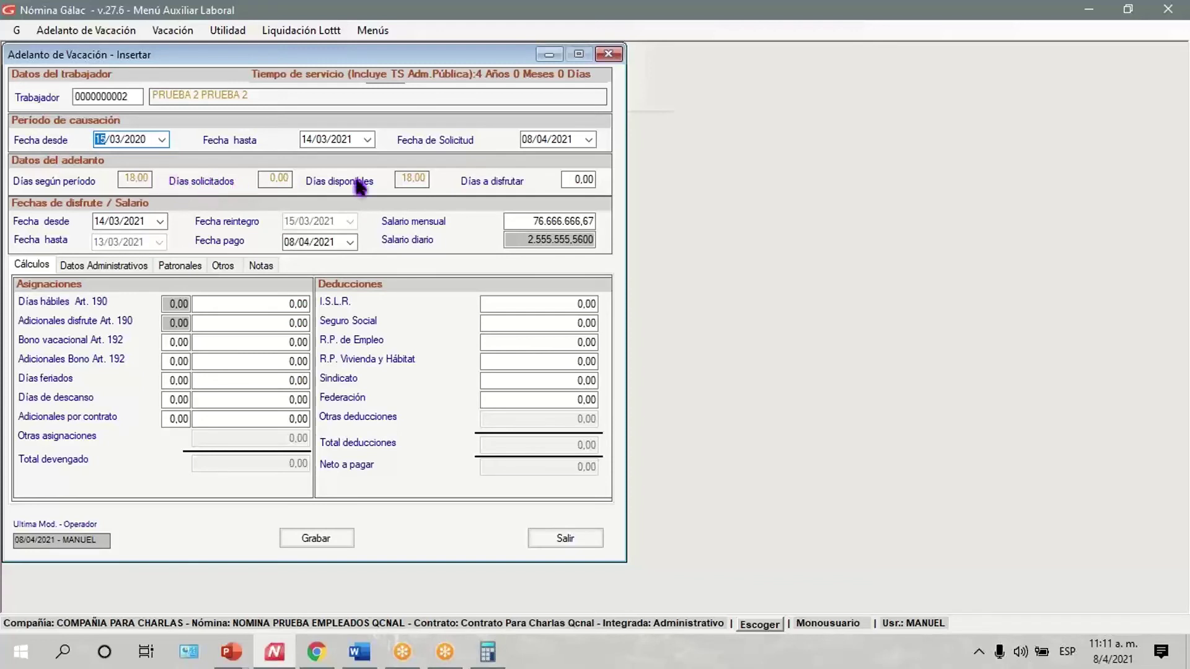
Set the advance's days to enjoy to 8 and its enjoyment start date to 01/04/2021
left_click(573, 181)
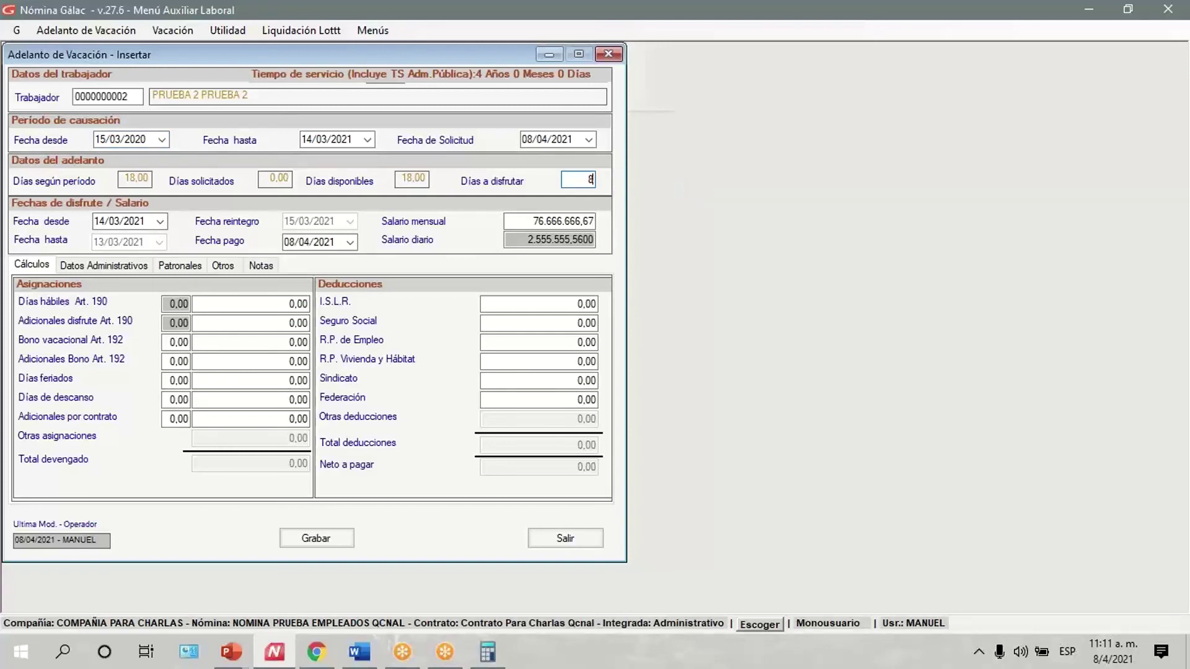
key("Tab")
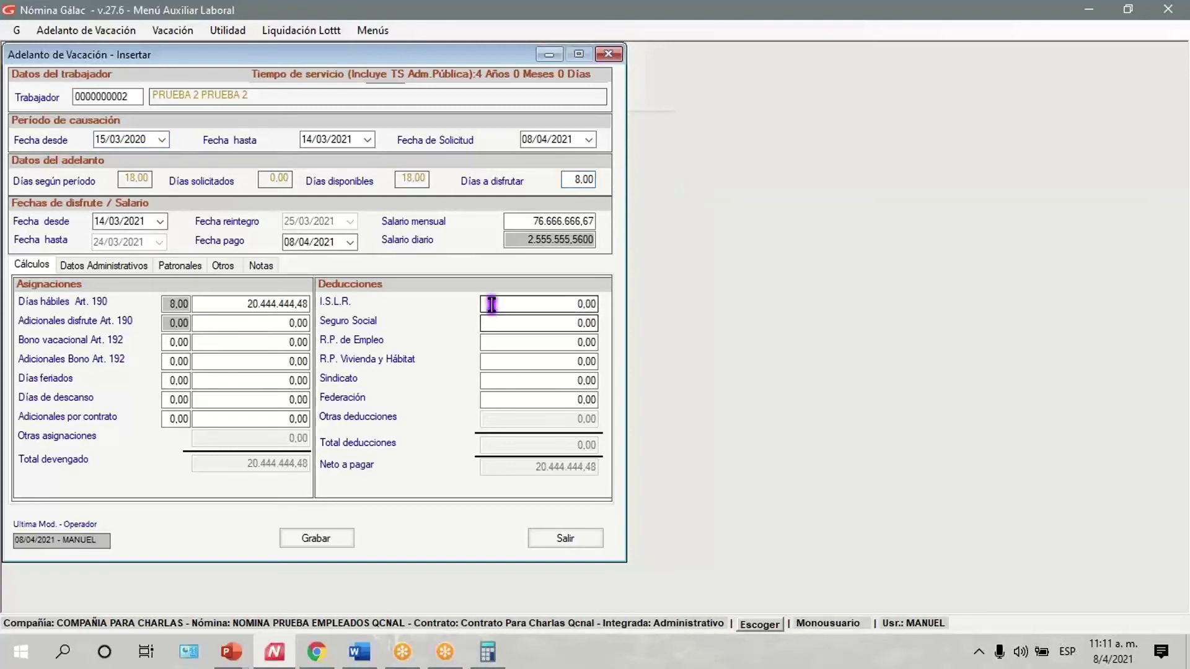
left_click_drag(237, 303, 303, 307)
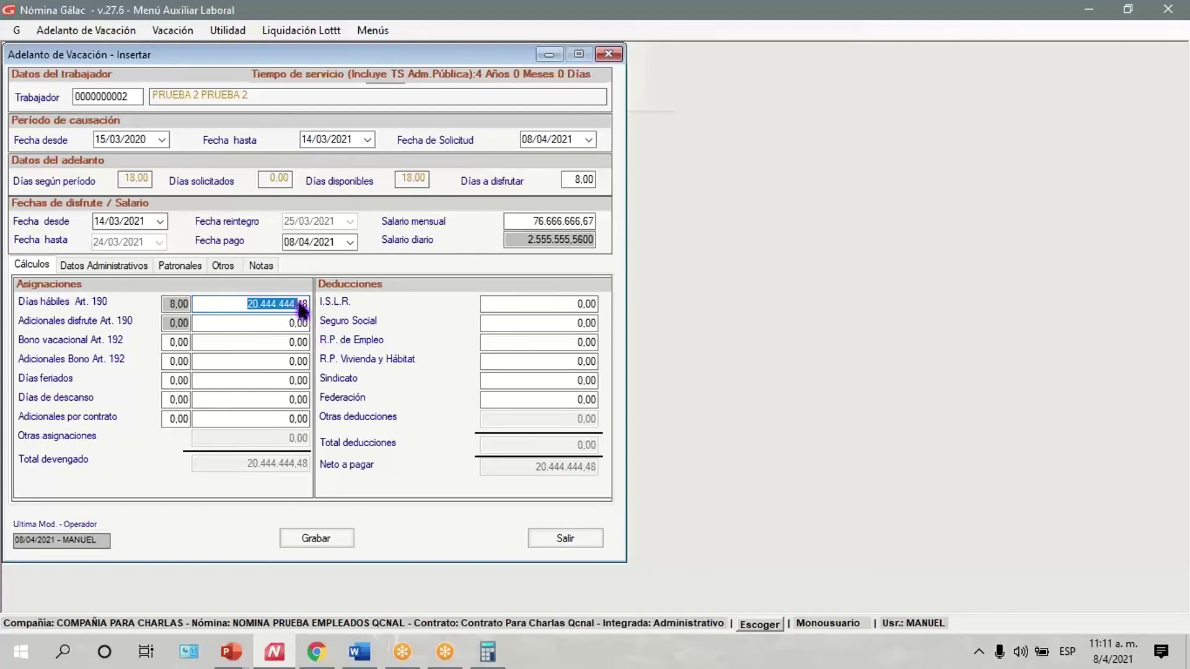
left_click(106, 224)
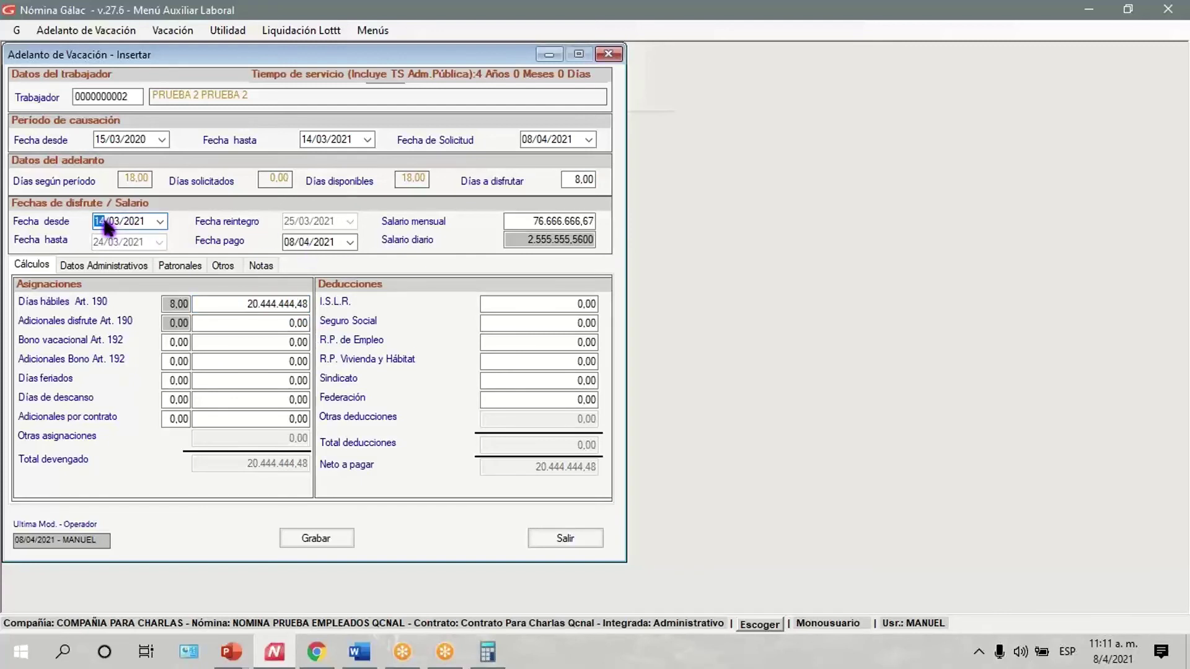
left_click(116, 224)
type("4")
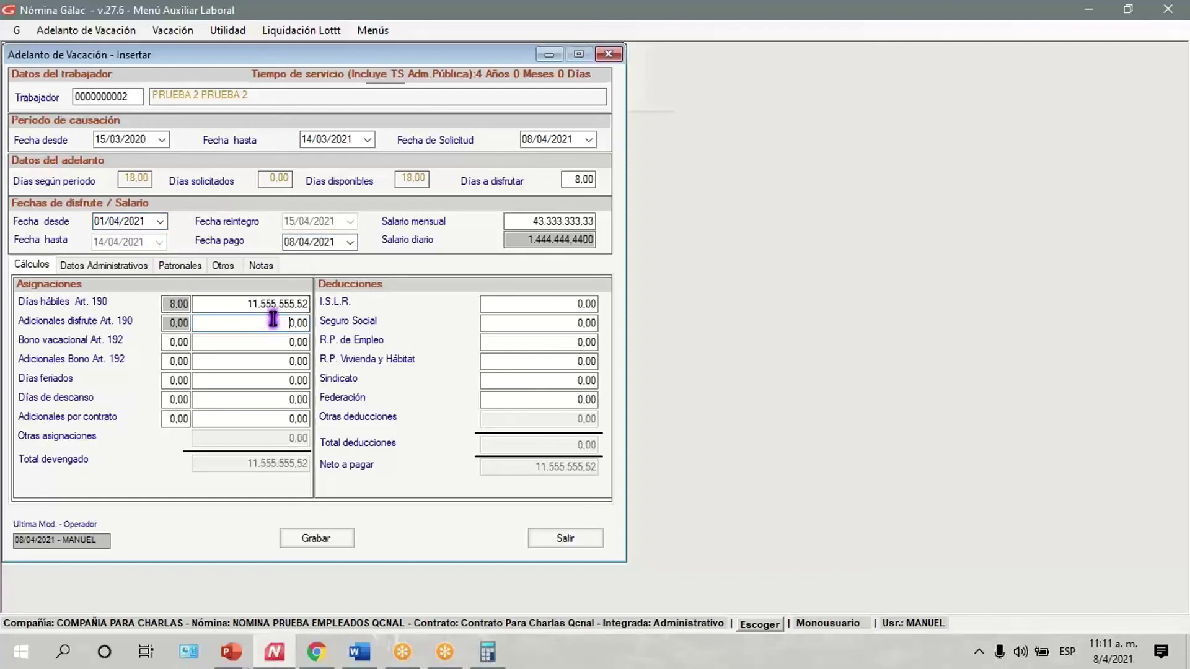
Set the advance's Días hábiles Art. 190 amount to 8.000.000,00
left_click_drag(307, 305, 240, 303)
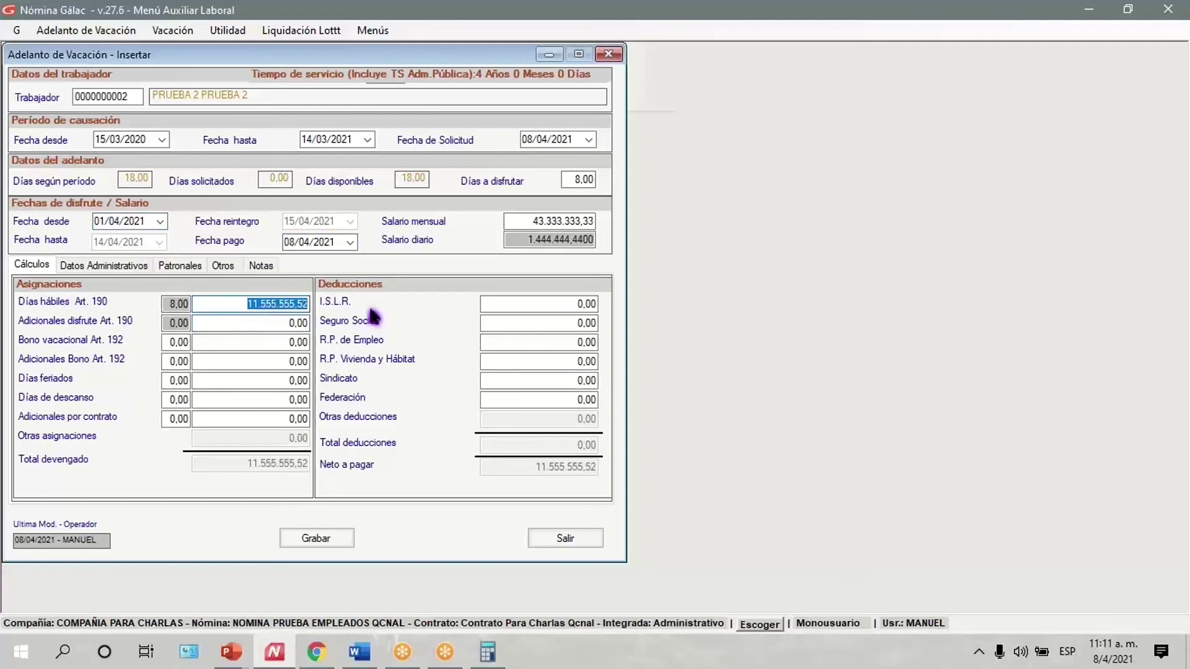
type("80000000")
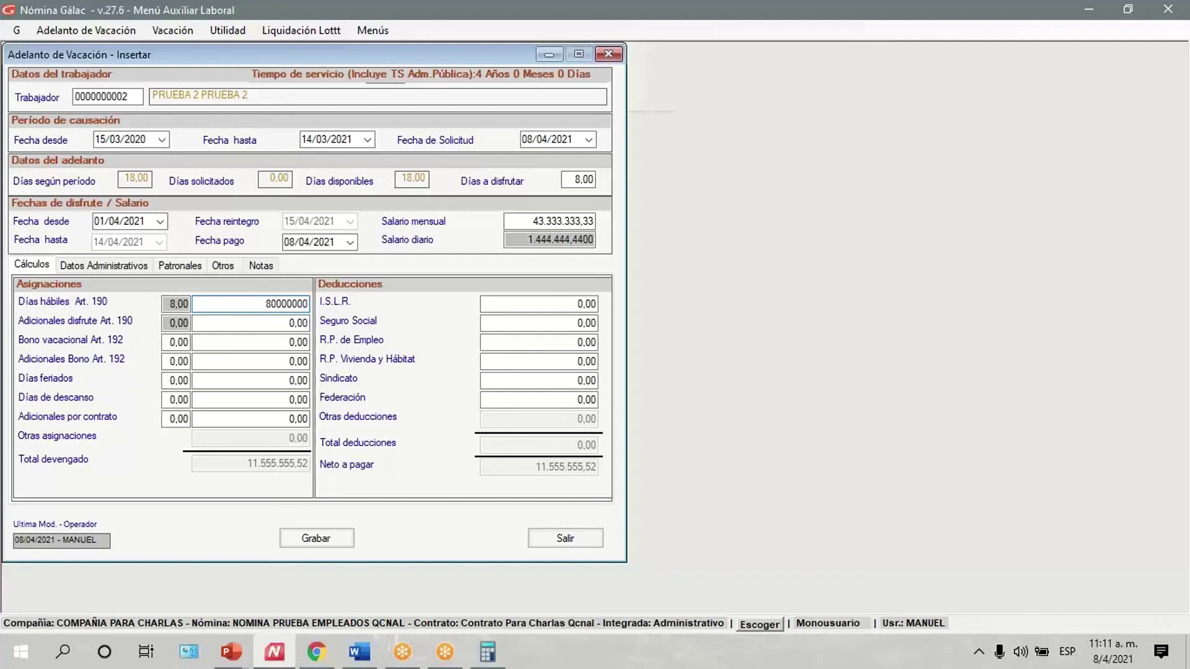
key("Tab")
left_click(267, 303)
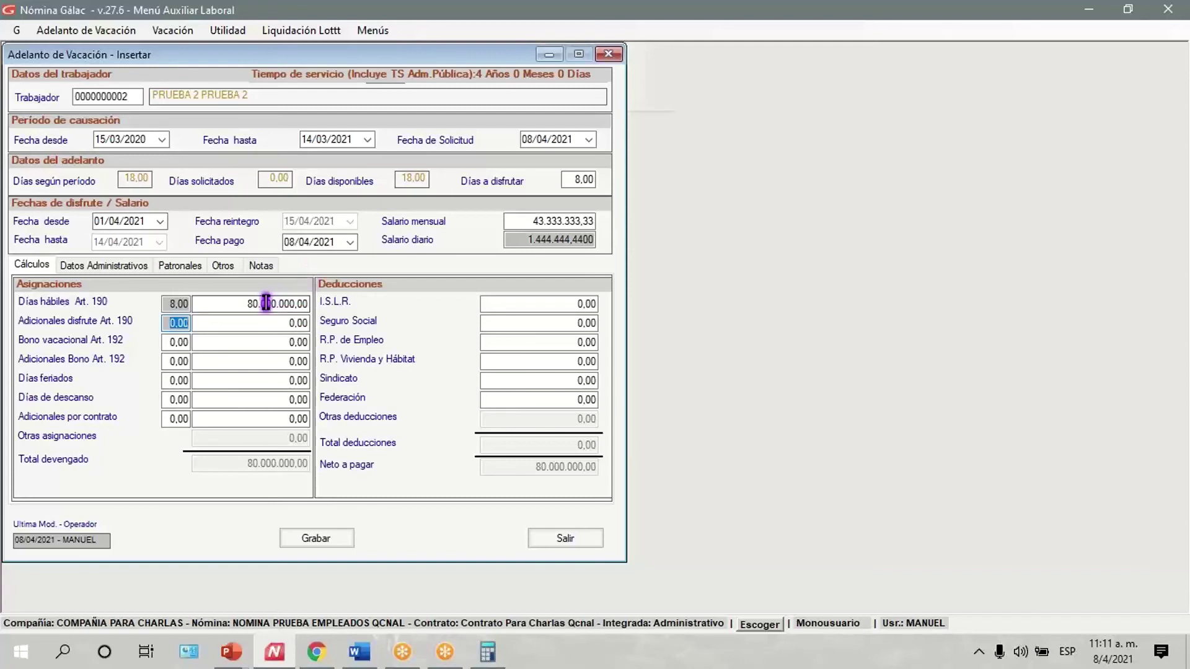
key("BackSpace")
key("Tab")
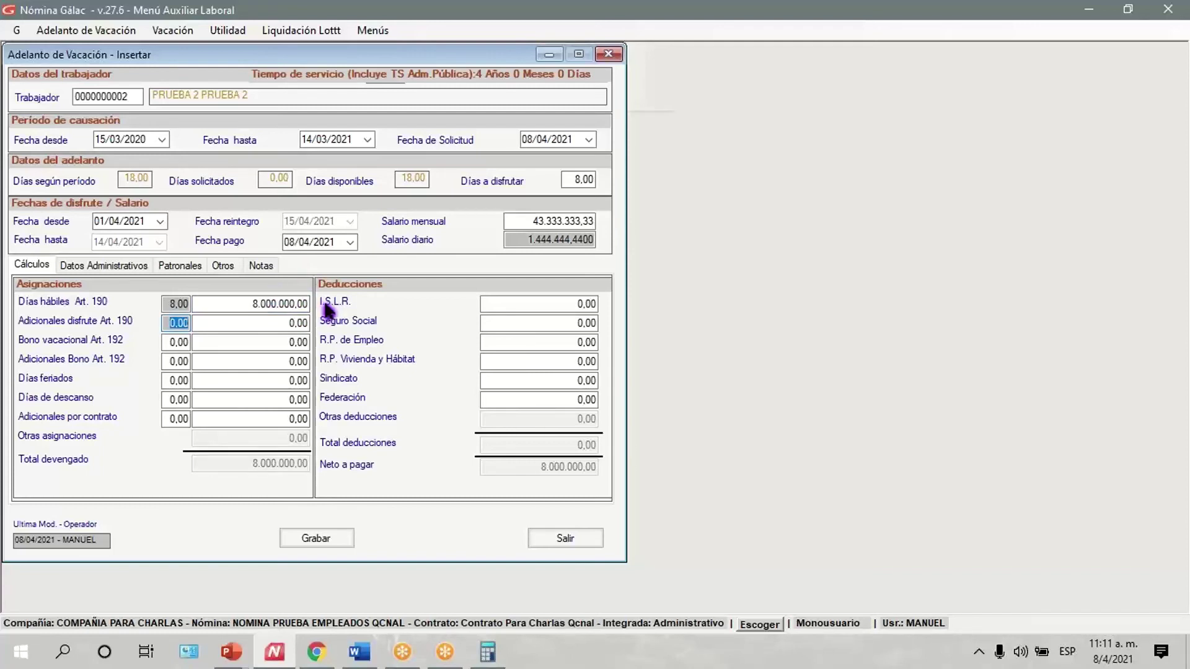
Save the vacation advance without printing the payment receipt, and leave the advance form
left_click(321, 540)
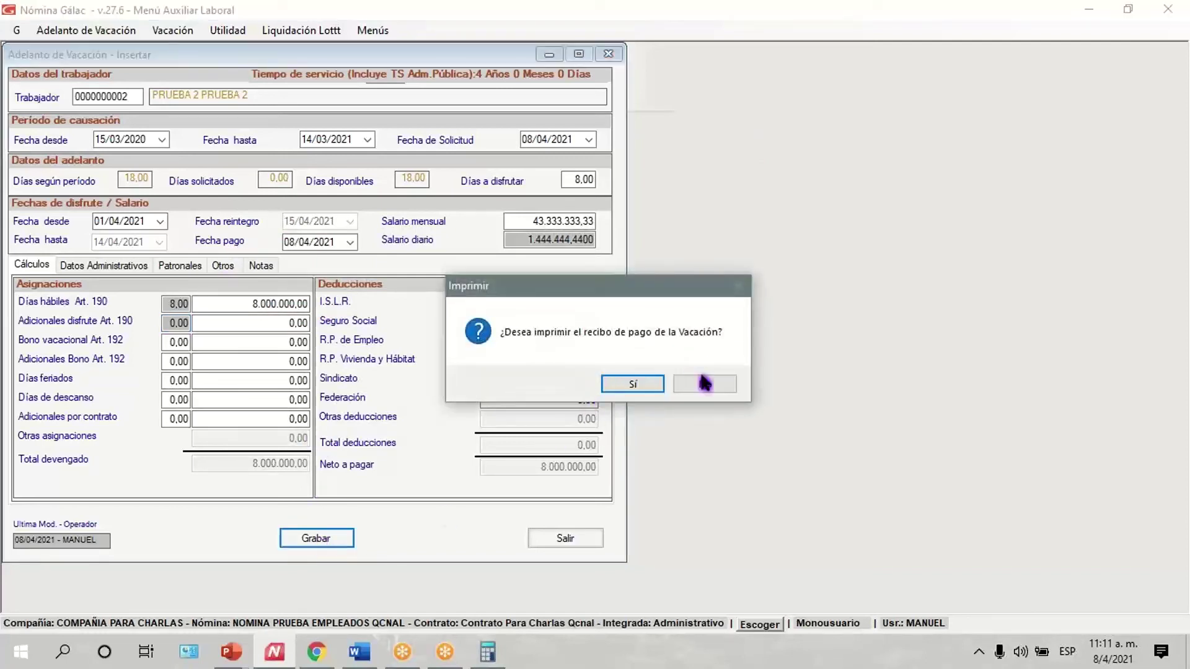
left_click(718, 387)
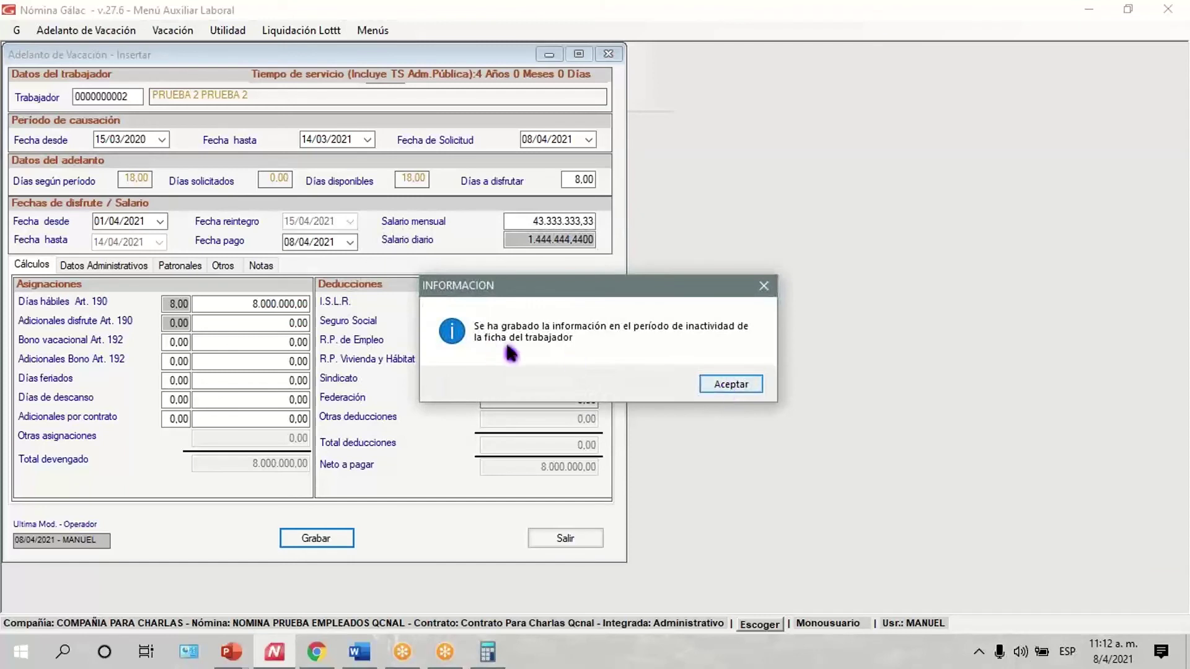
left_click(730, 385)
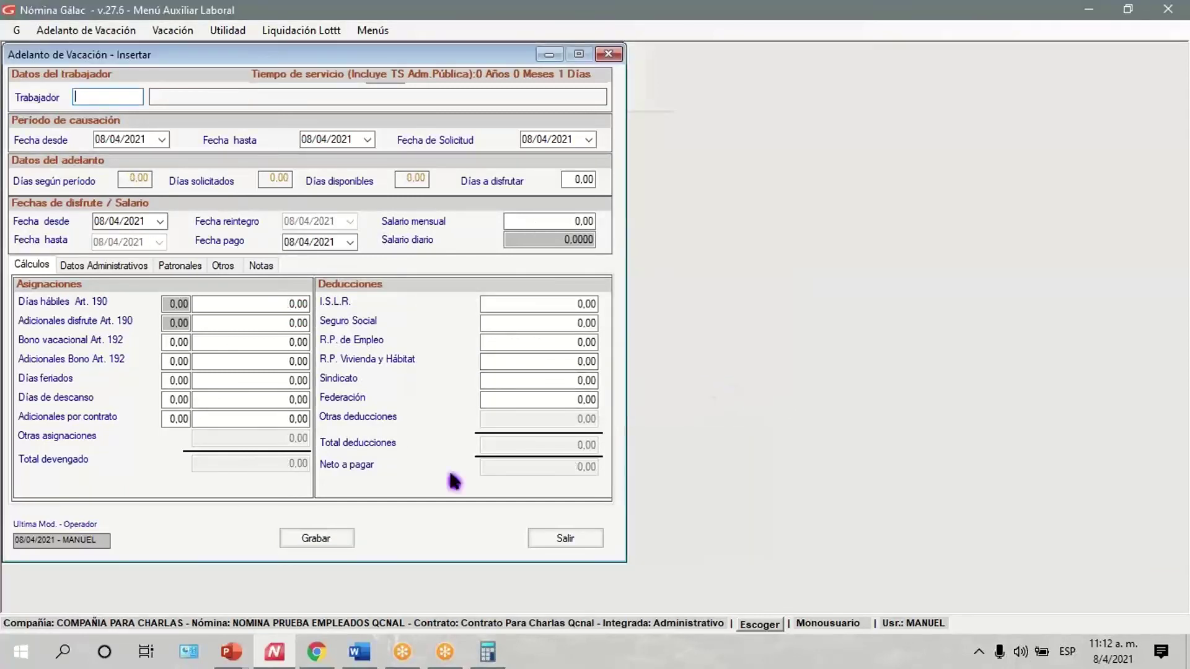
key("Escape")
key("Return")
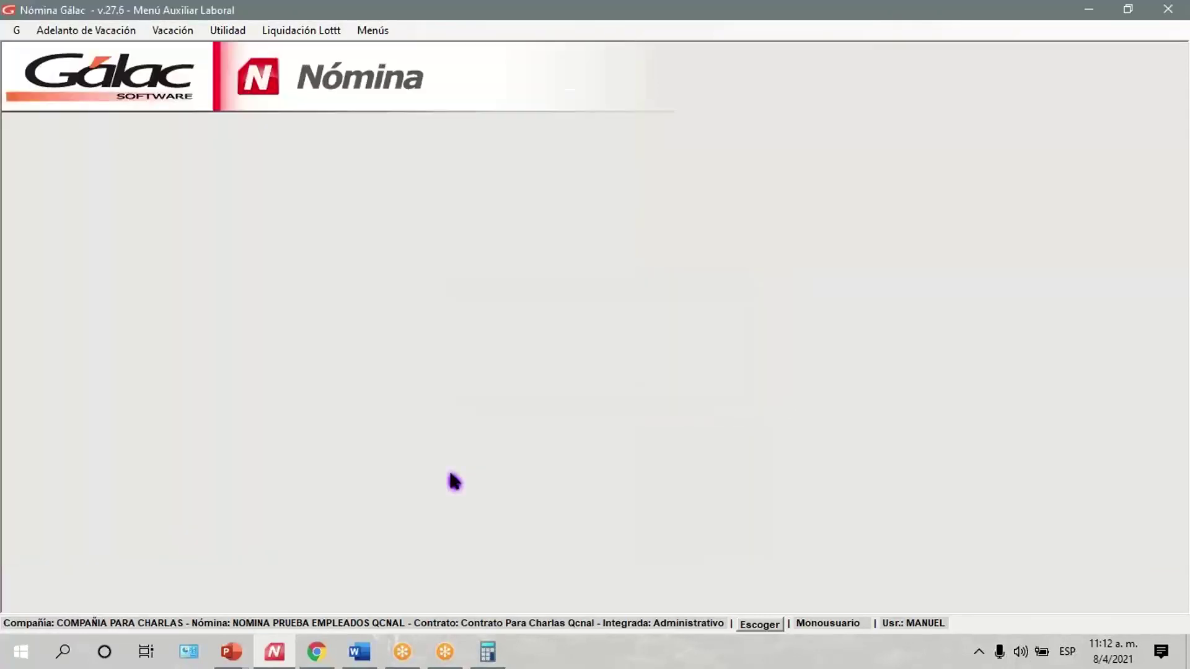
Start inserting a new vacation for worker PRUEBA 2
left_click(174, 32)
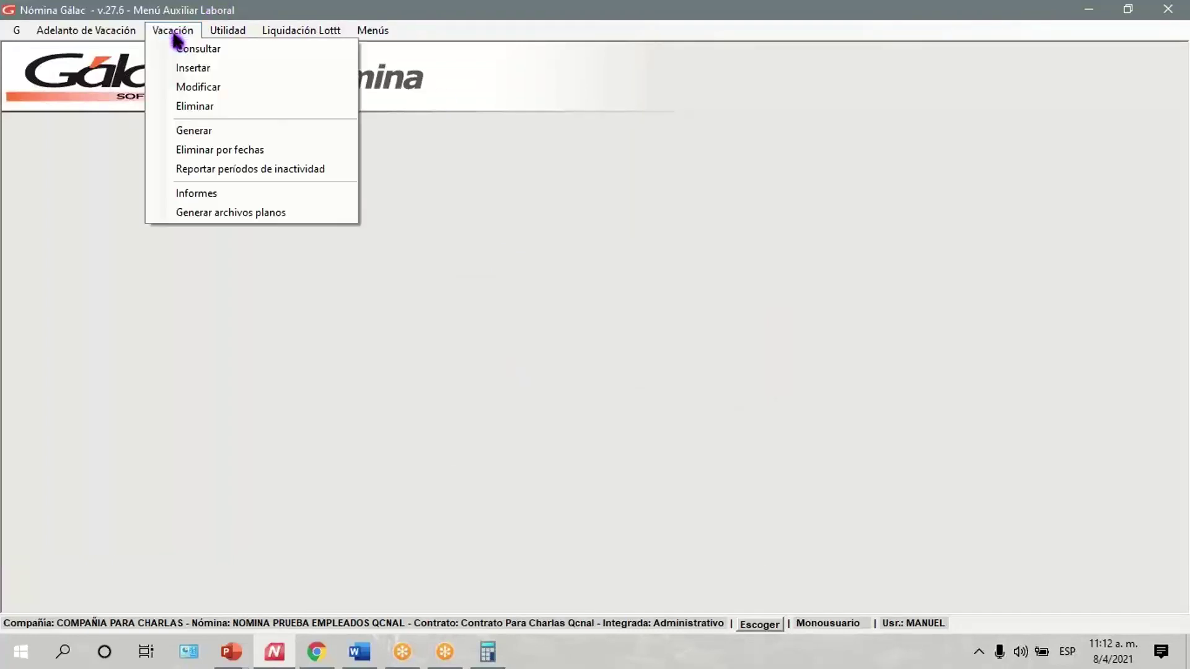
left_click(213, 69)
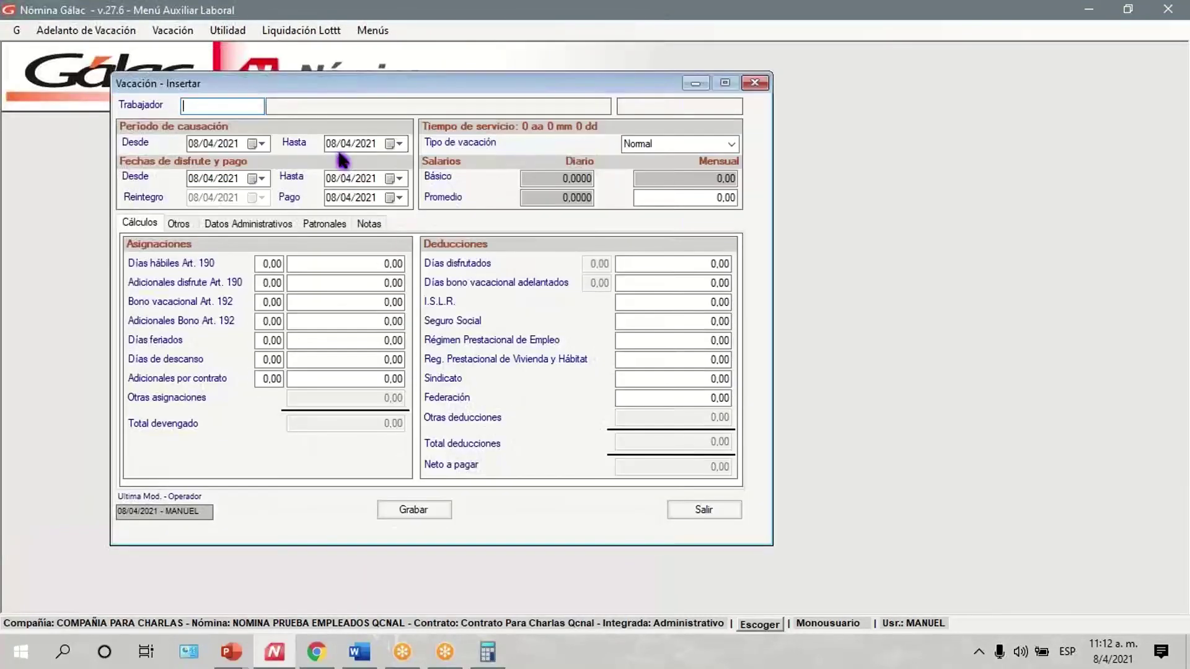
type("*")
key("Return")
left_click(254, 203)
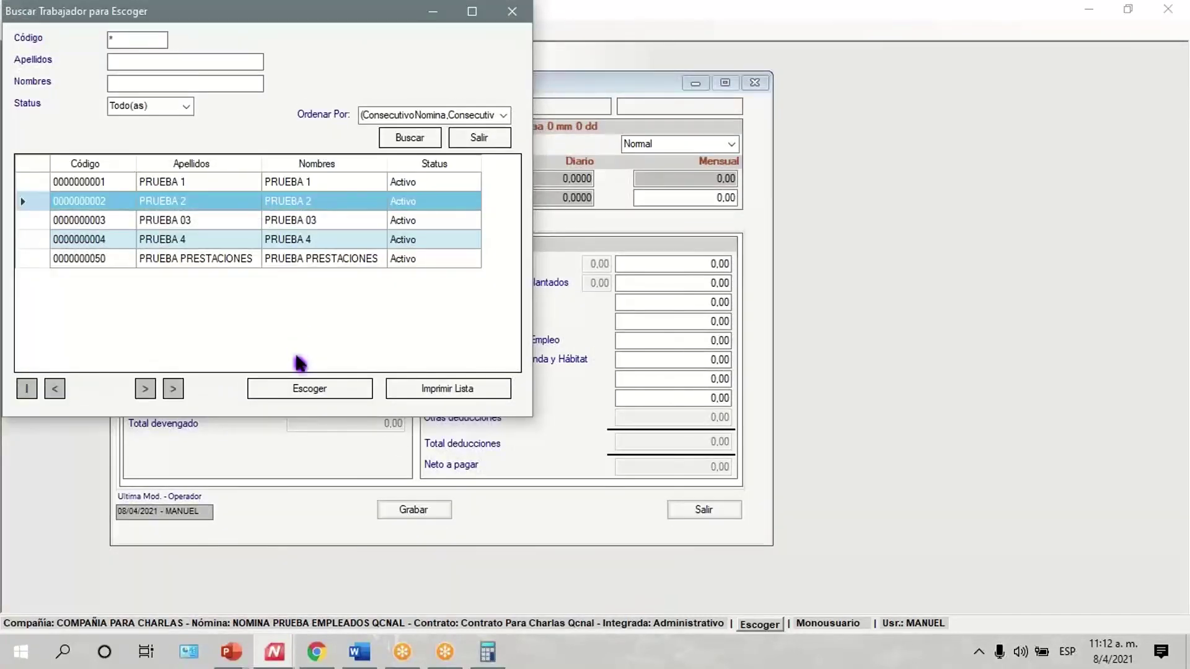
left_click(321, 395)
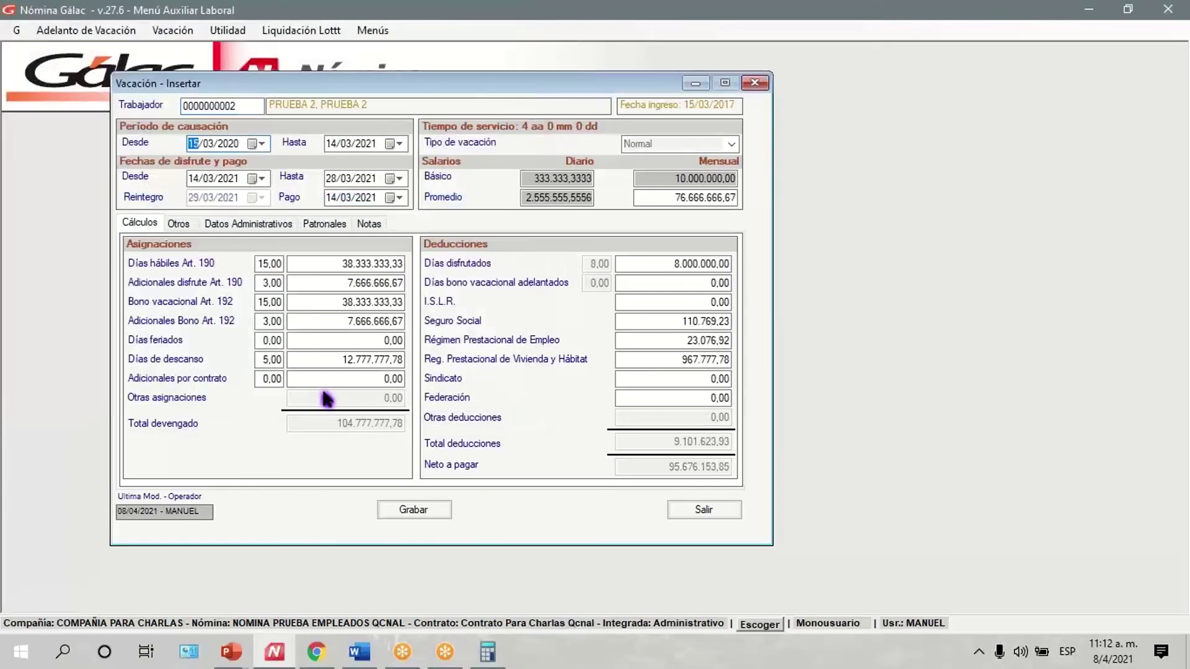
Set the enjoyment start date of PRUEBA 2's vacation to 18/04/2021
left_click(204, 178)
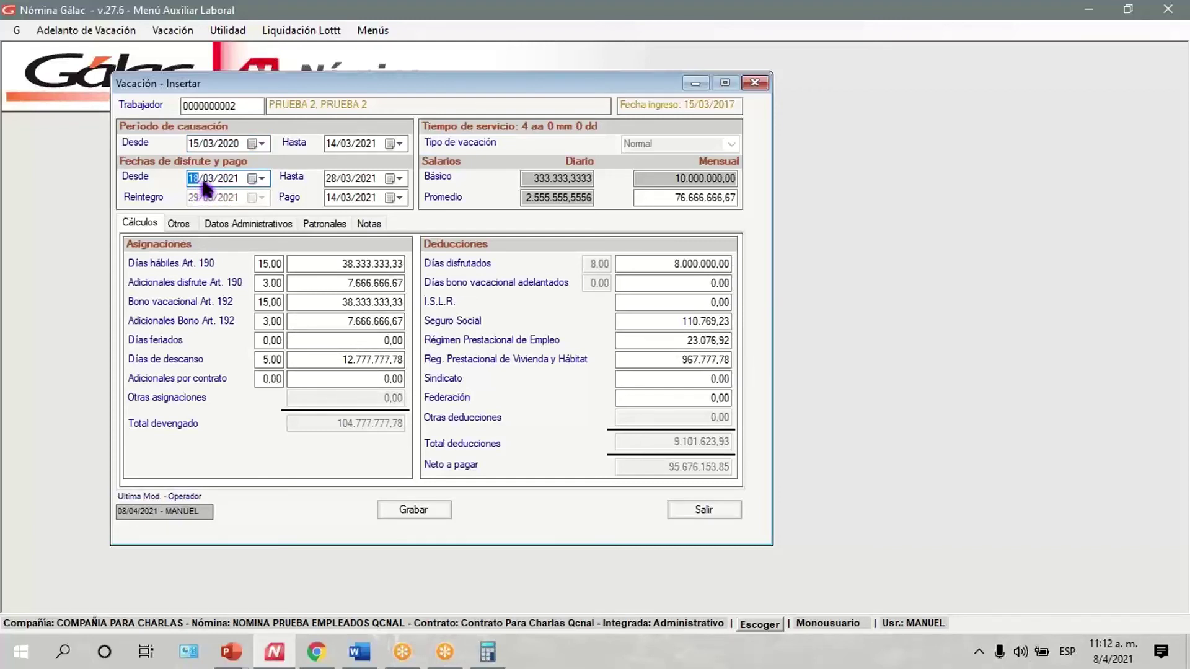
left_click(204, 180)
key("Tab")
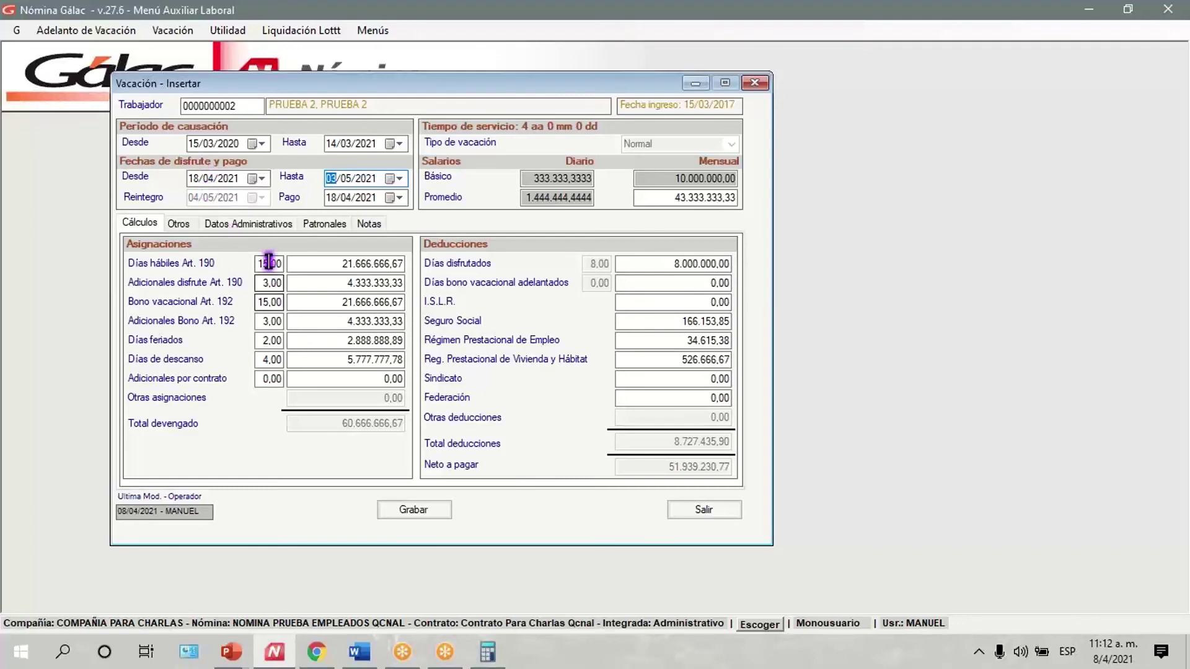
Examine the Días hábiles Art. 190 days and the Días disfrutados deduction in PRUEBA 2's vacation, and leave it without saving
left_click_drag(263, 263, 285, 273)
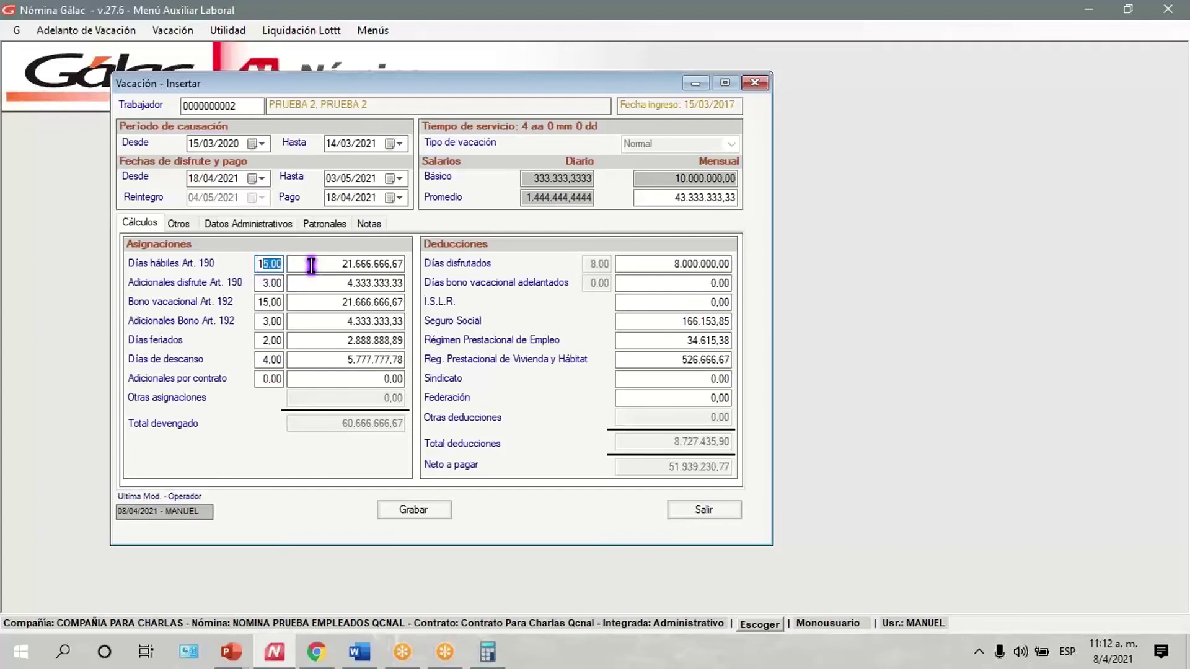
key("shift+Home")
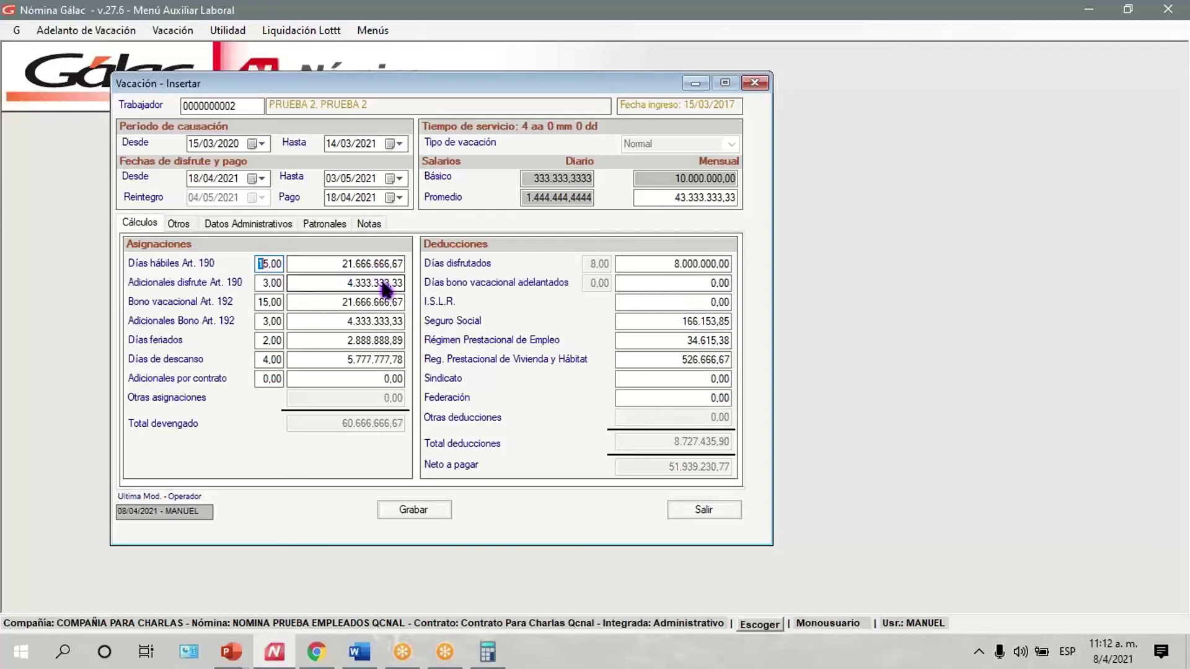
left_click(640, 266)
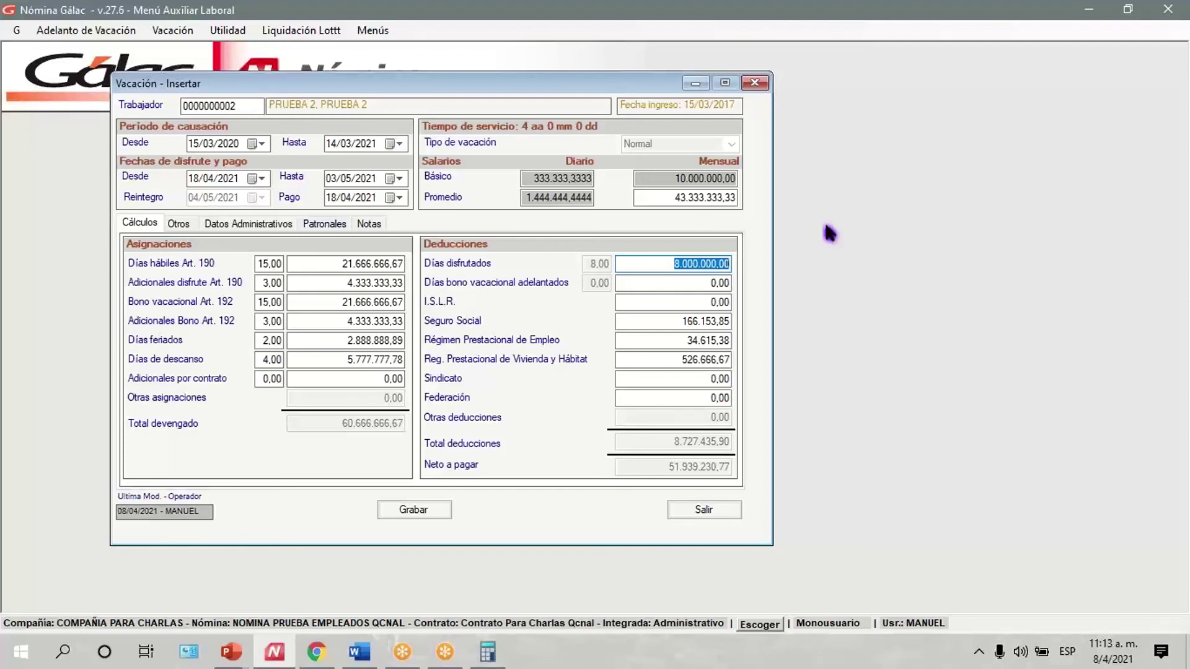
left_click_drag(673, 265, 728, 264)
left_click(704, 509)
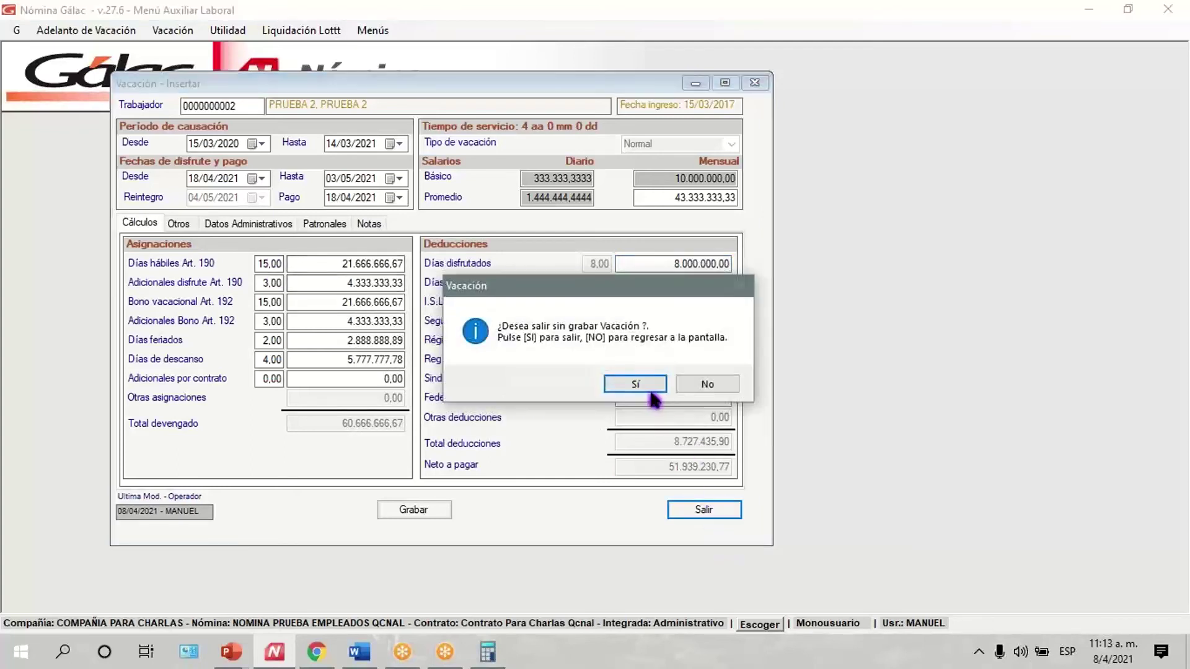
left_click(638, 383)
Delete PRUEBA 2's vacation advance and leave the advance search
left_click(87, 31)
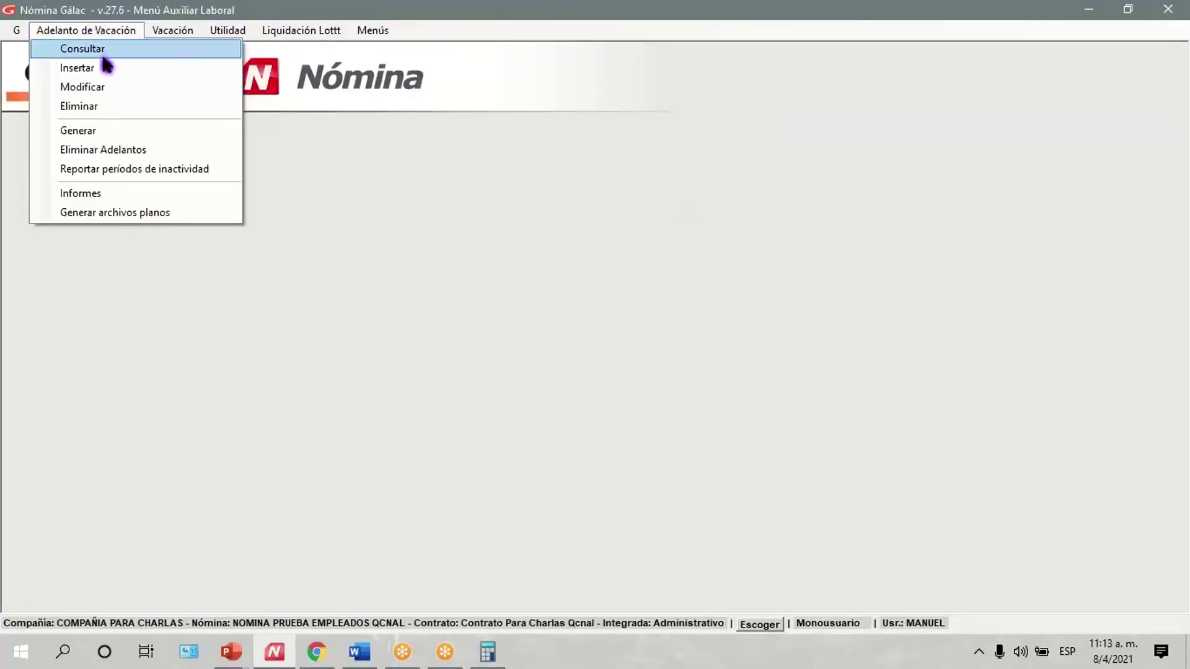
left_click(171, 108)
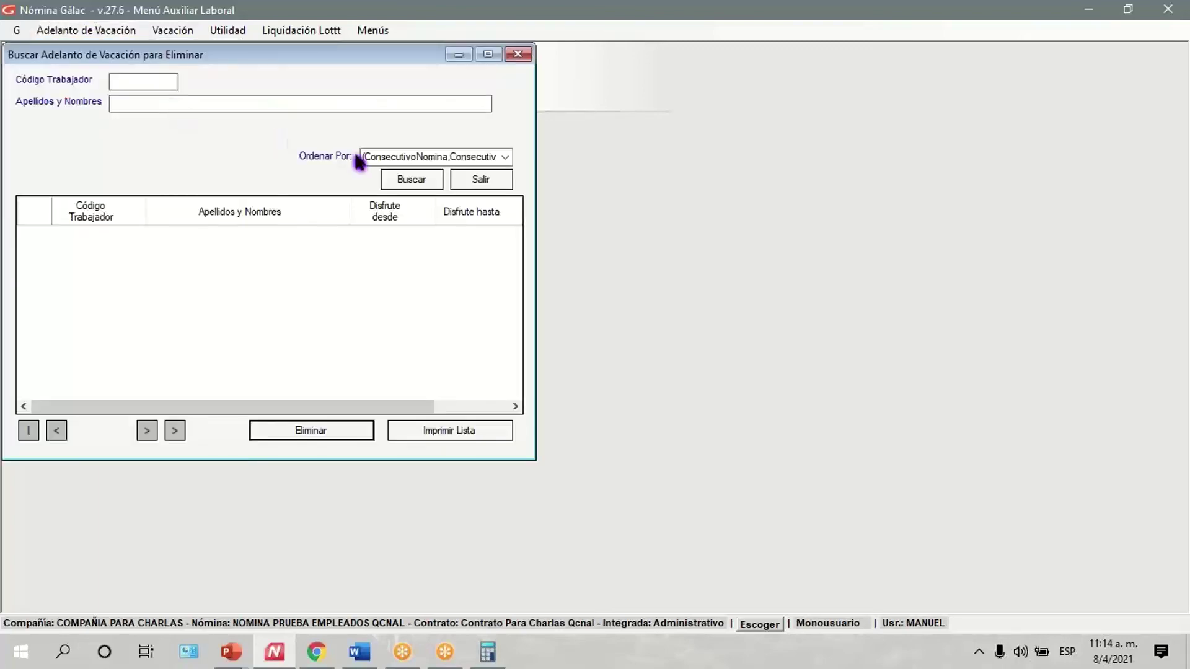
left_click(336, 432)
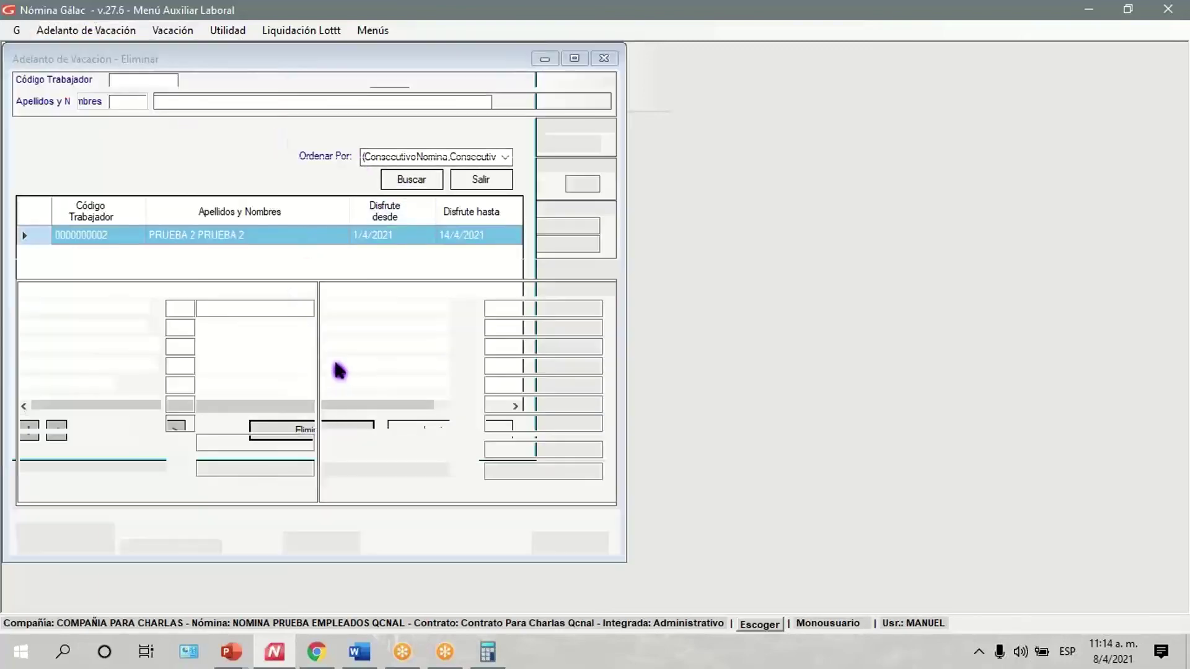
left_click(316, 538)
left_click(628, 382)
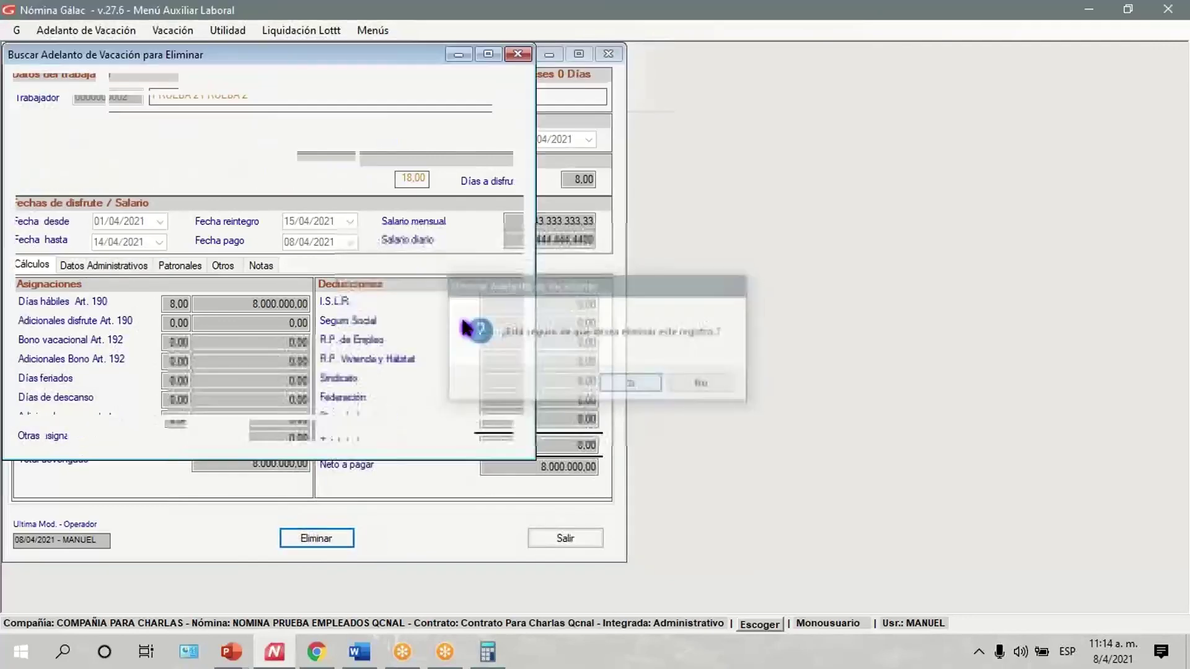
left_click(484, 180)
Open worker PRUEBA 2's record for modification from the main payroll module
left_click(374, 31)
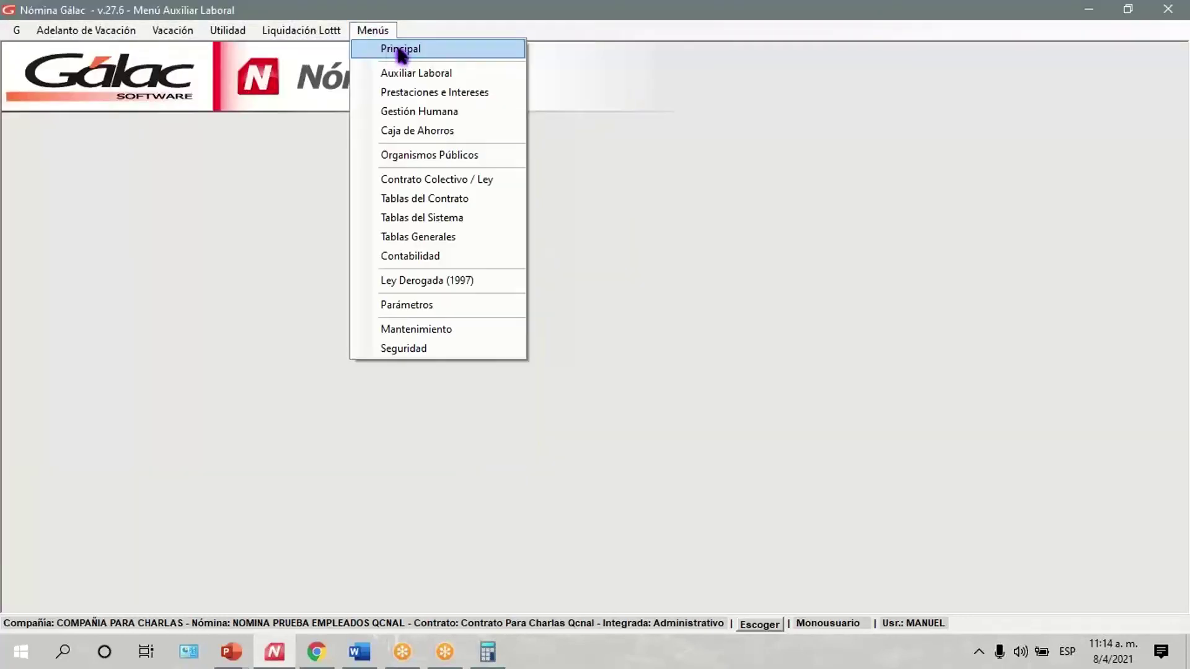
left_click(377, 46)
left_click(236, 31)
left_click(272, 88)
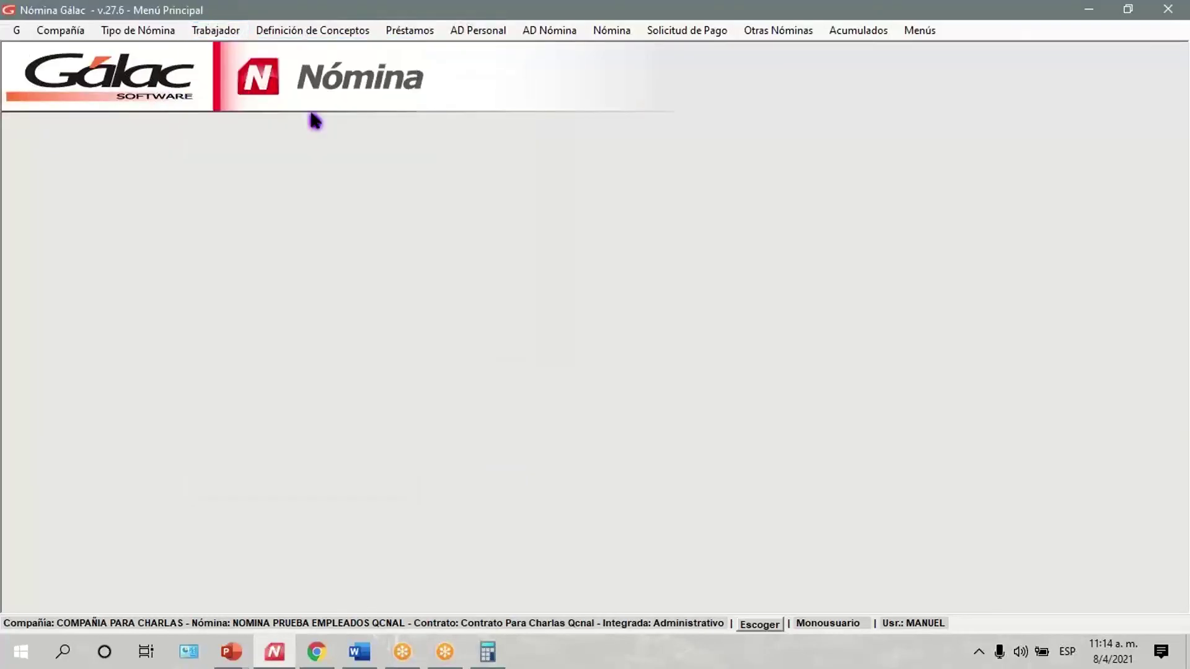
left_click(409, 178)
left_click(257, 265)
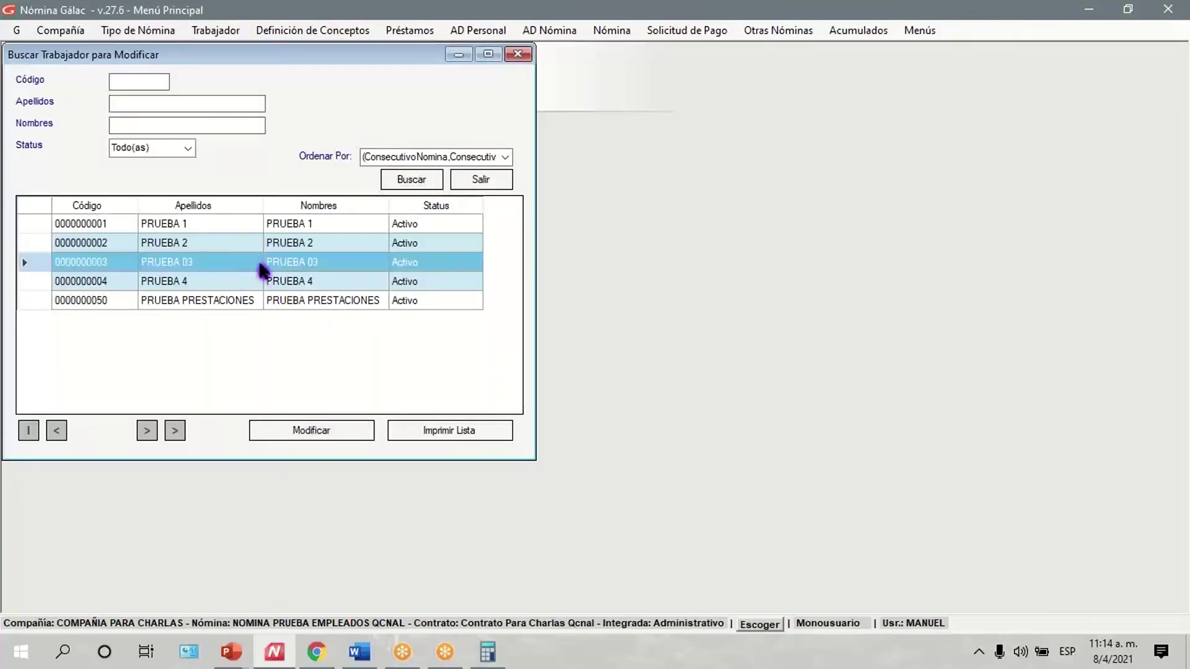
left_click(259, 244)
left_click(344, 430)
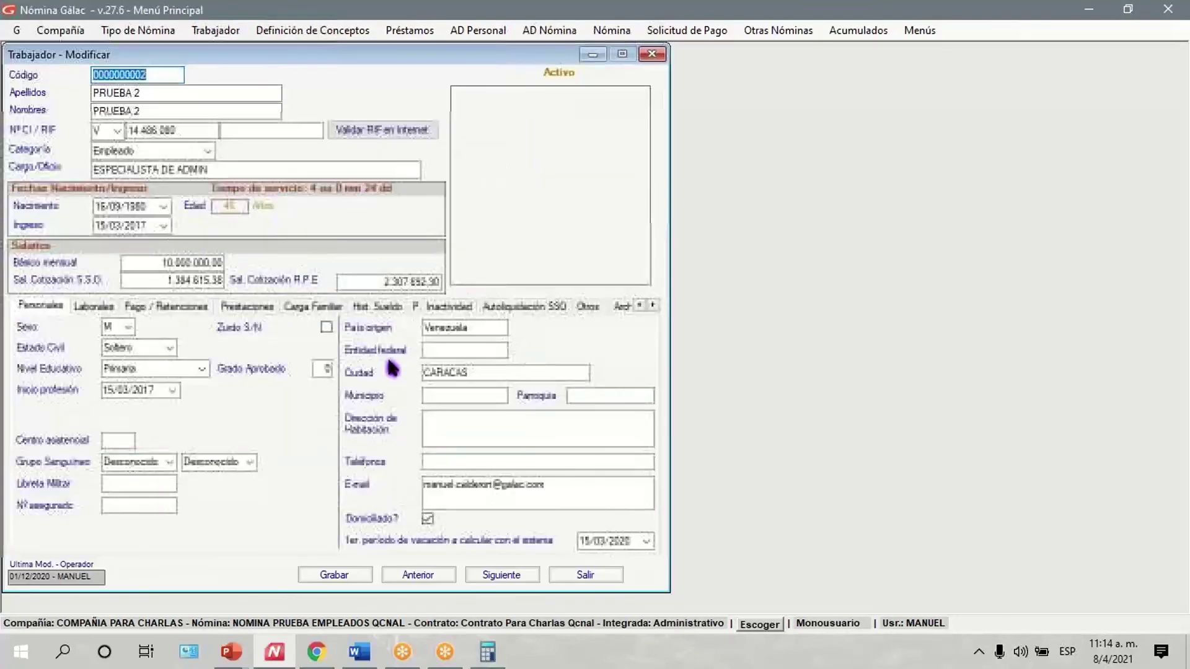
Delete the Adelanto vacaciones inactivity period starting 01/04/2021 from PRUEBA 2's record, save it, and leave the worker search
left_click(427, 307)
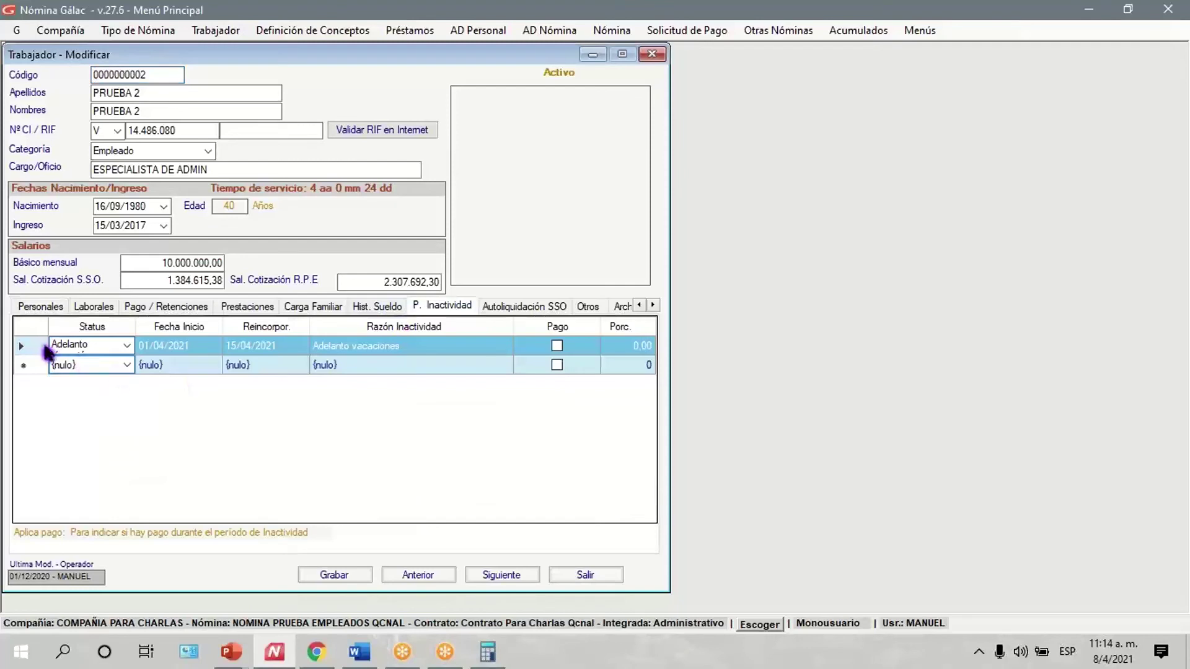
left_click(38, 348)
key("Delete")
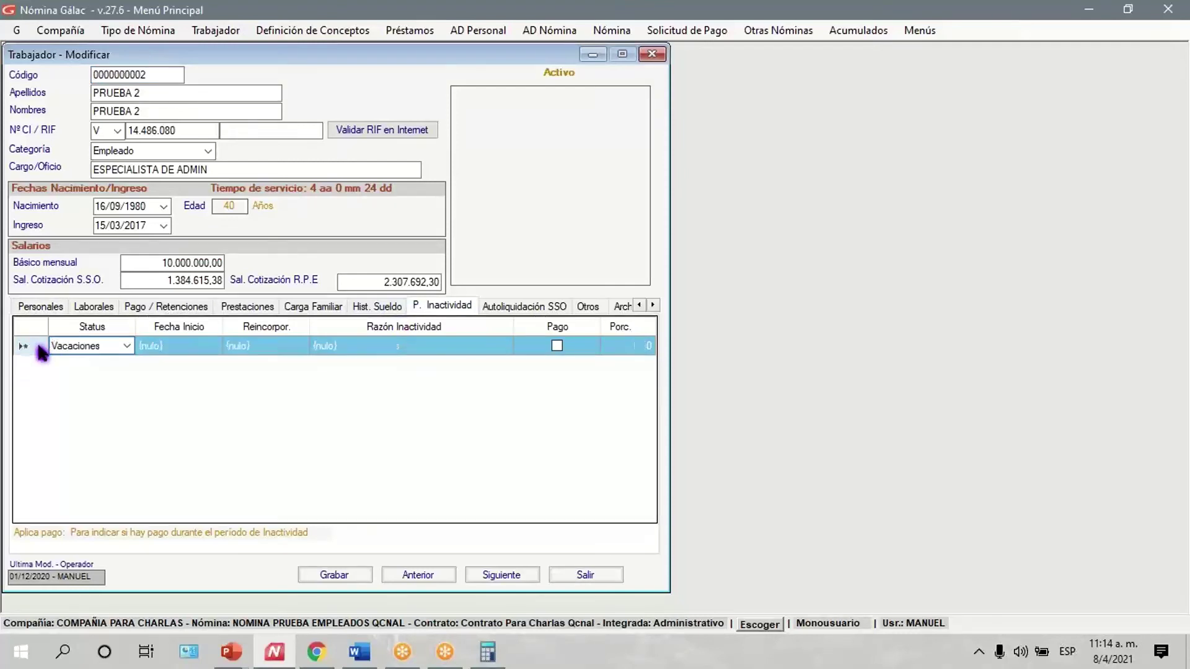
left_click(355, 576)
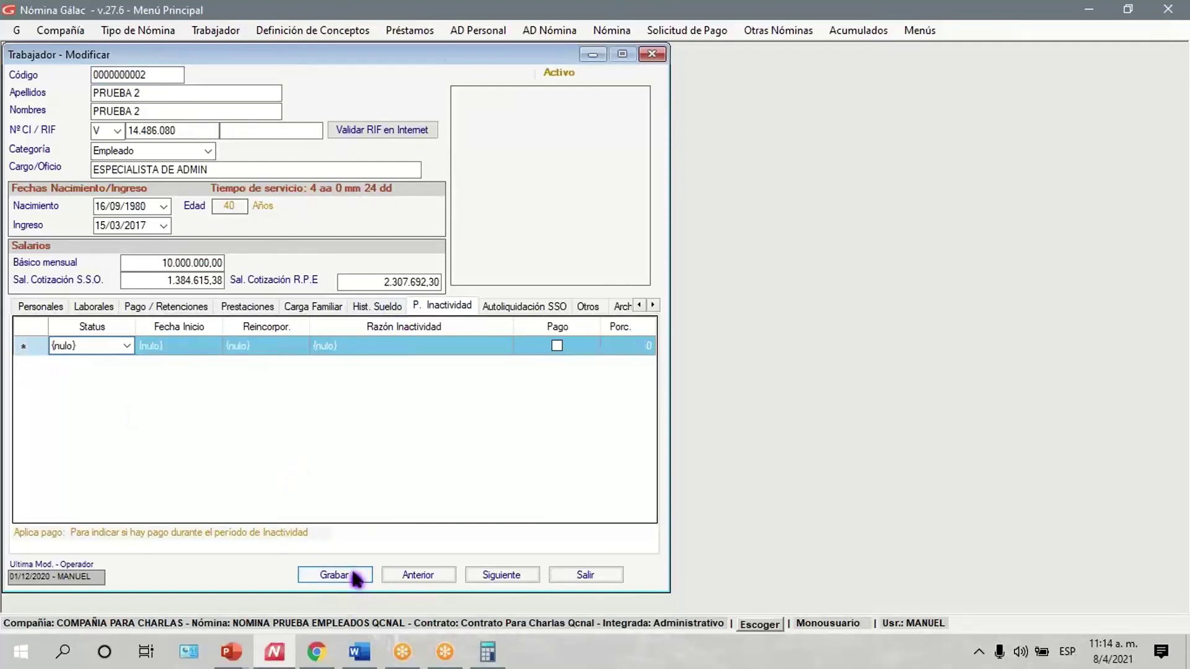
left_click(490, 181)
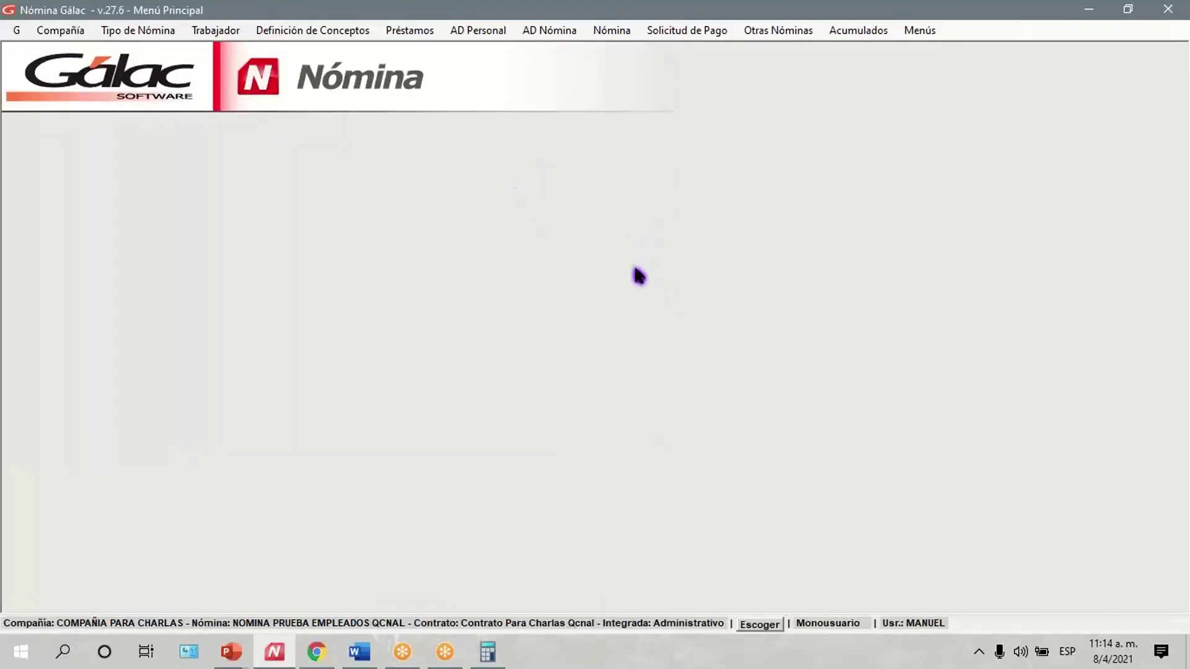
Open the company parameters for modification and show the Auxiliar Laboral settings
left_click(921, 32)
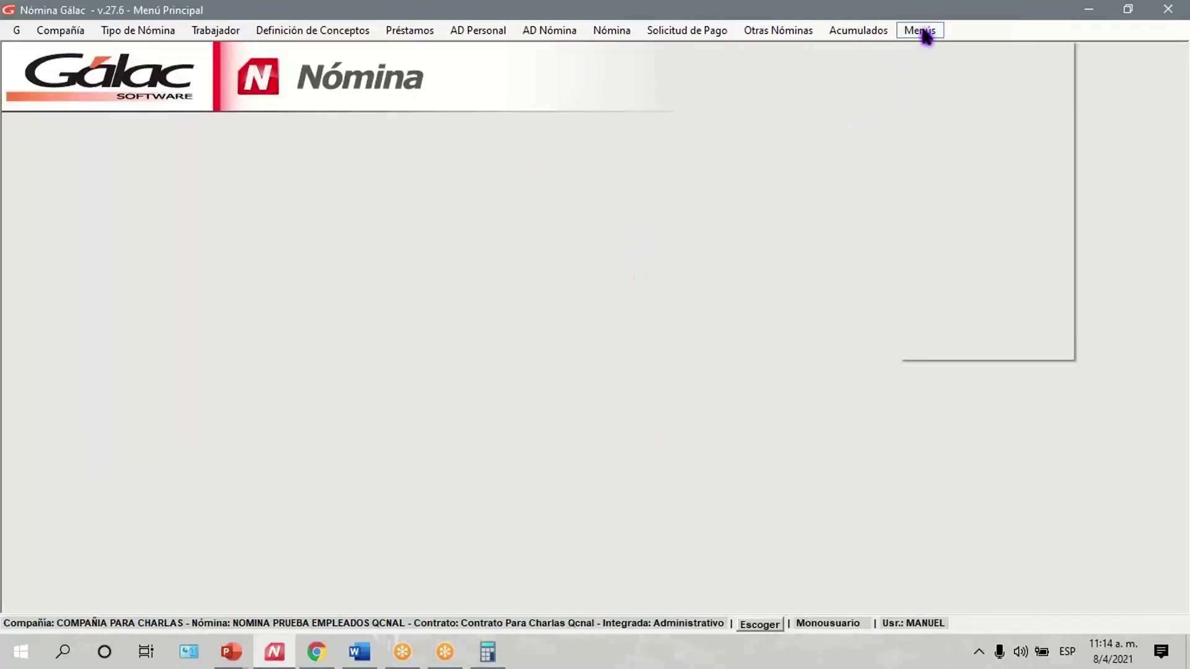
left_click(948, 305)
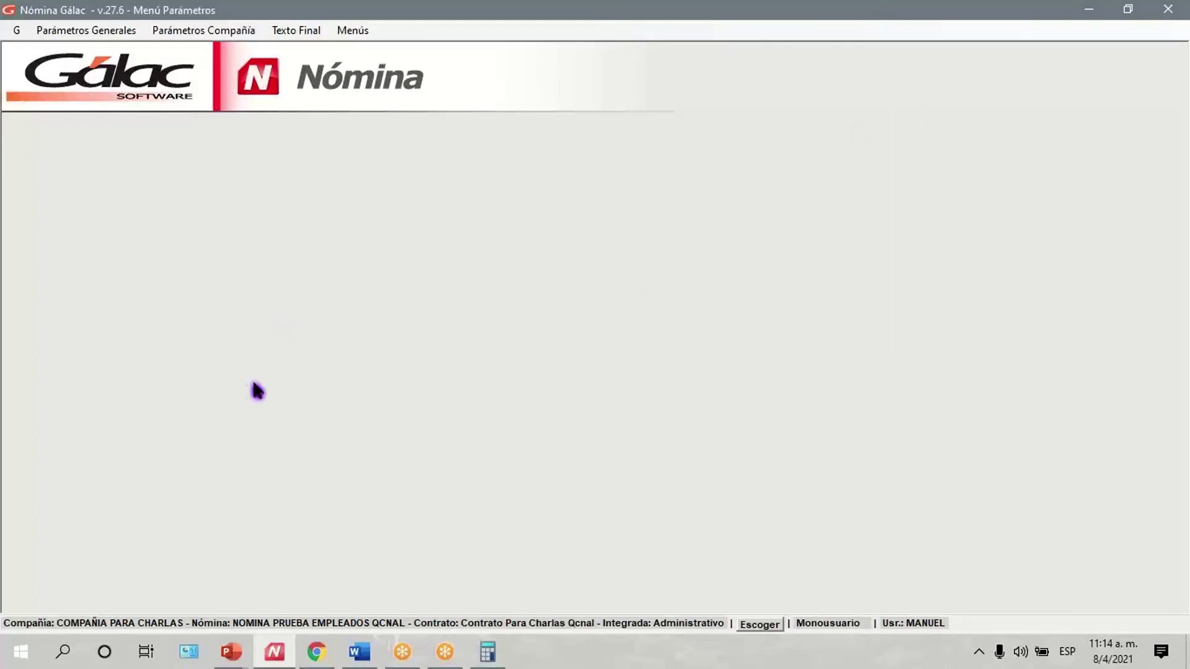
left_click(212, 31)
left_click(212, 70)
left_click(721, 383)
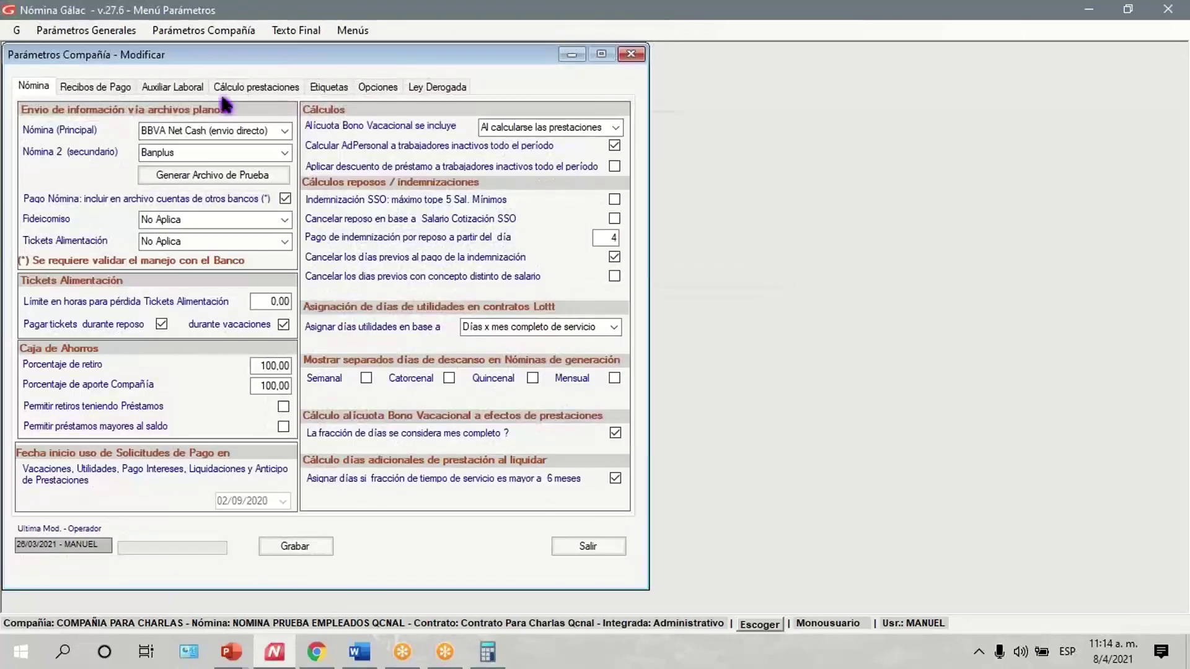
left_click(170, 87)
left_click_drag(277, 56, 360, 62)
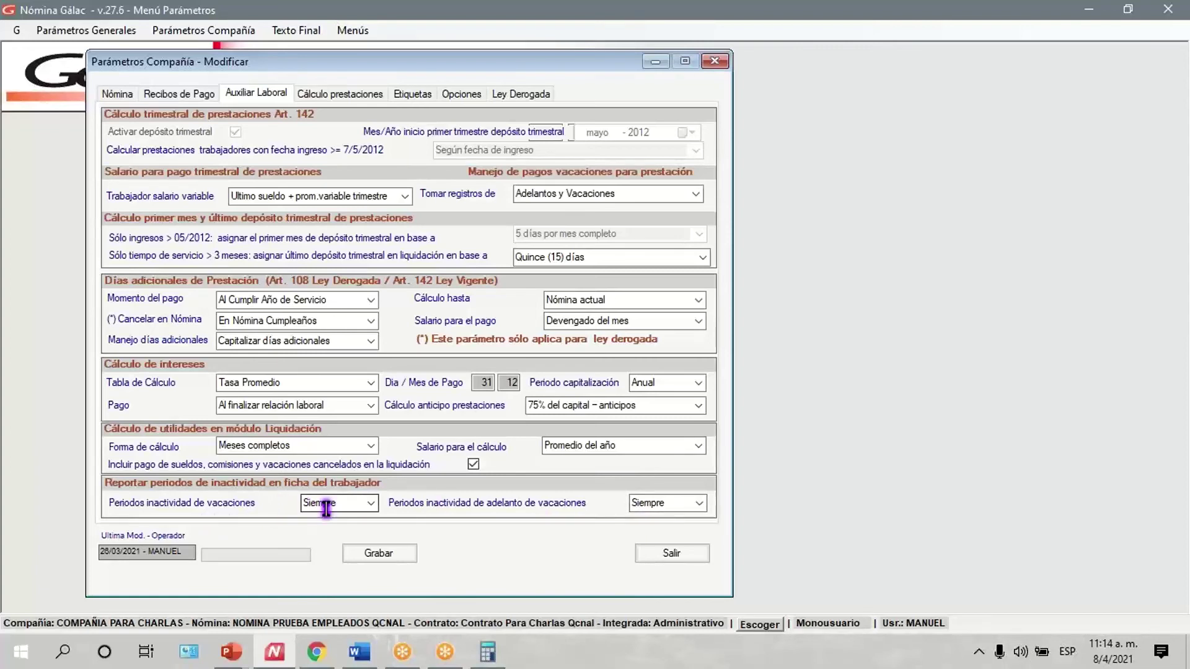
Set inactivity period reporting for both vacations and vacation advances to Siempre, and save the company parameters
left_click(349, 504)
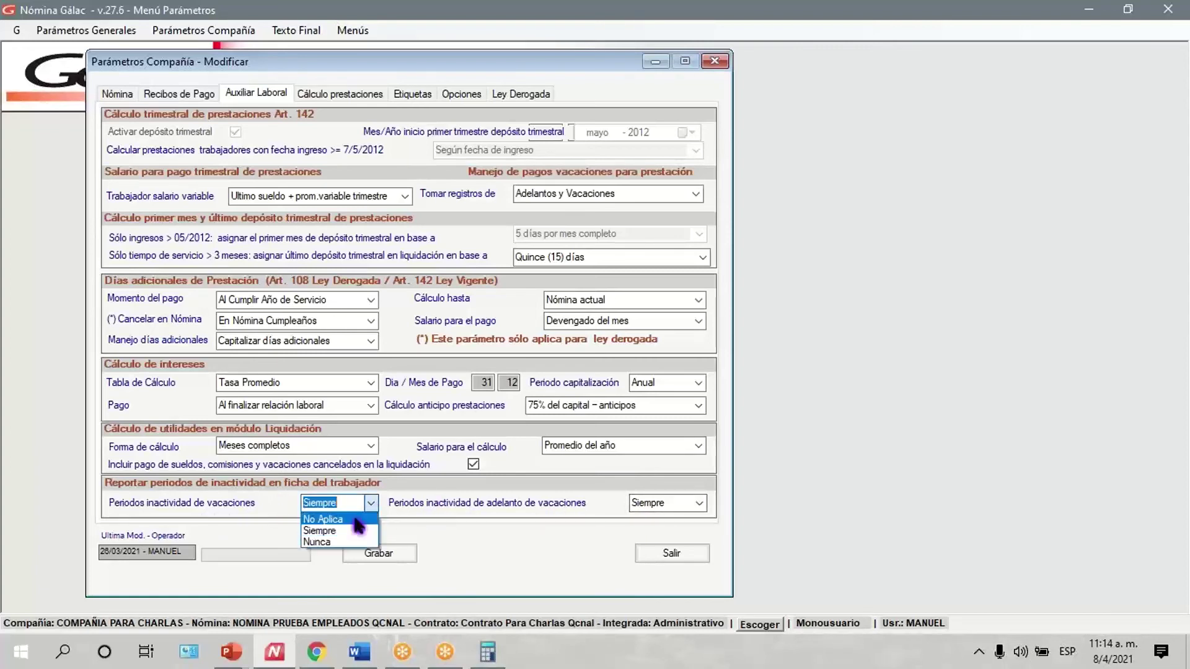
left_click(350, 528)
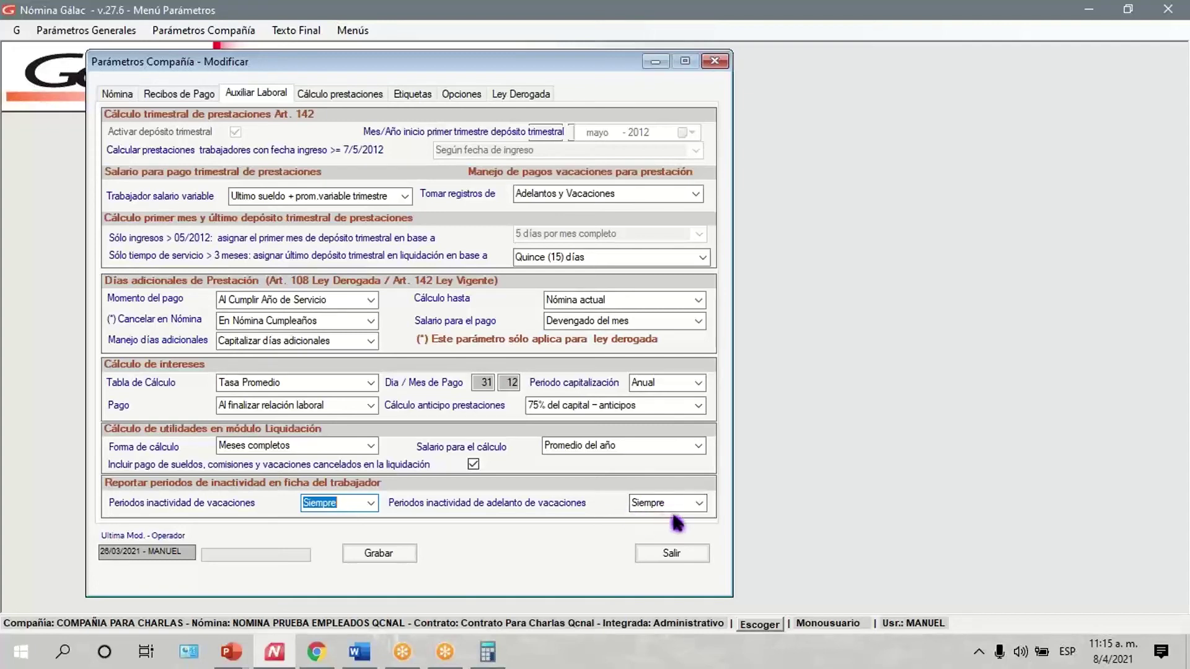
left_click(697, 505)
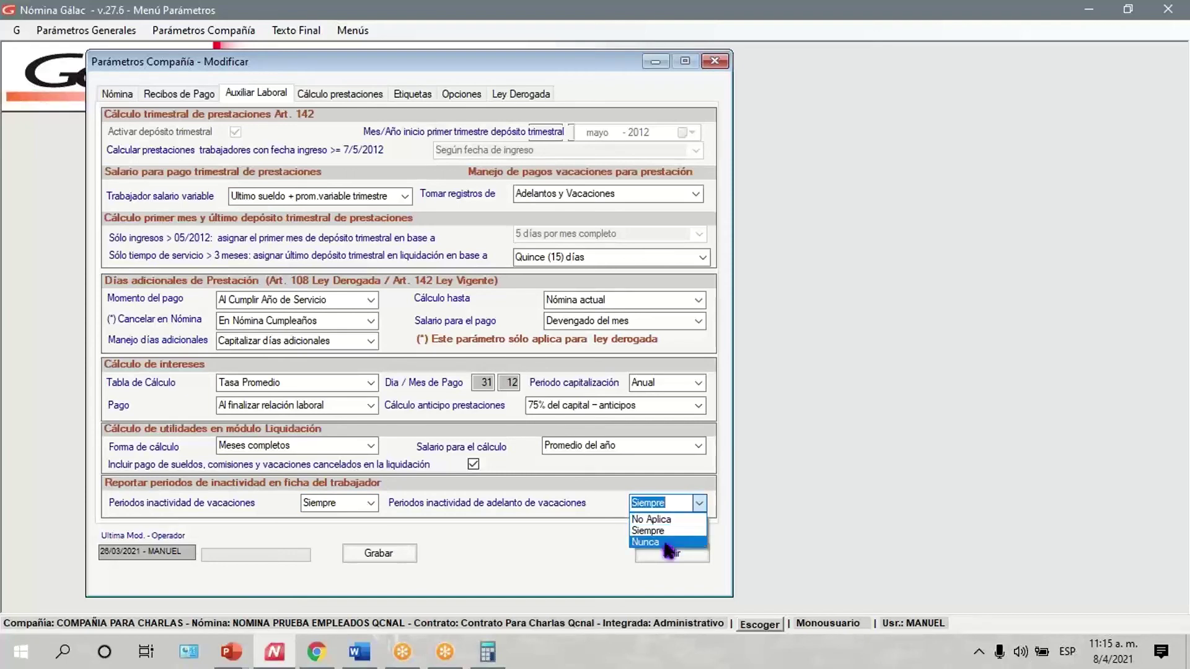
left_click(669, 531)
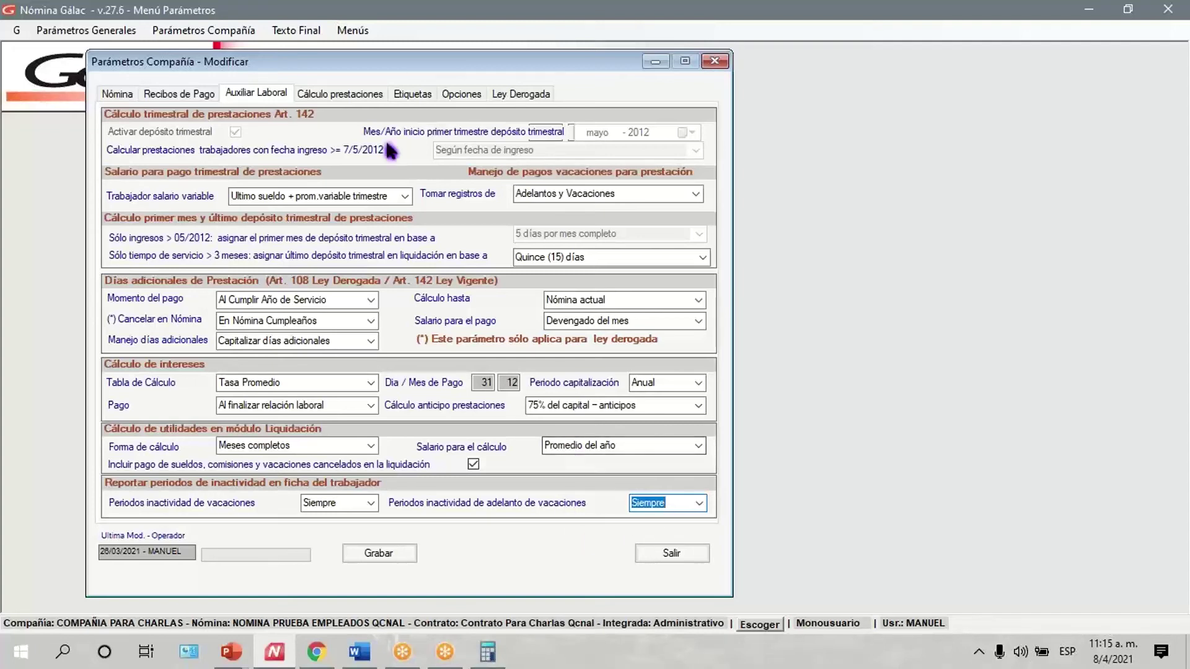
left_click(698, 502)
left_click(681, 531)
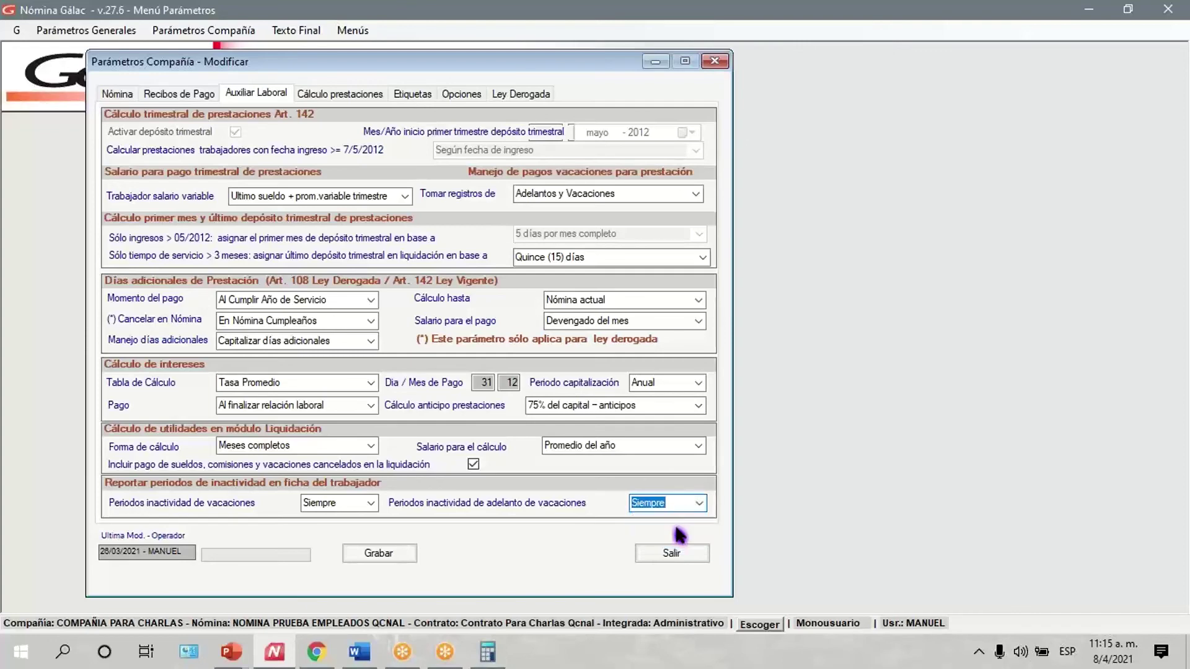
left_click(338, 94)
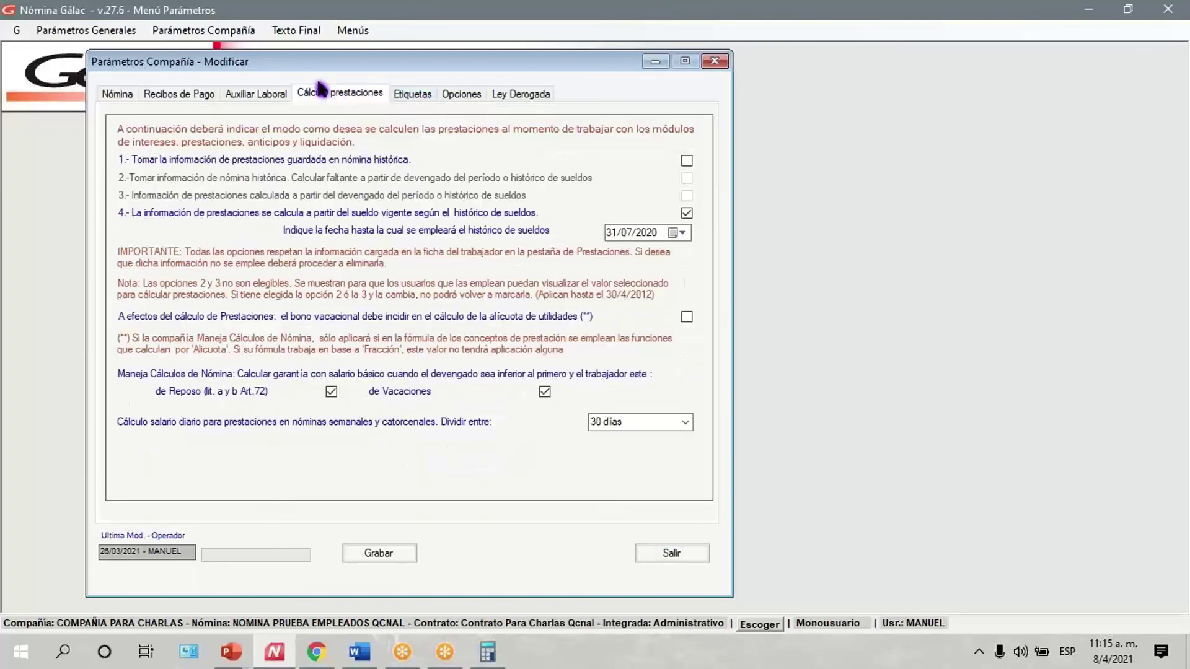
left_click(282, 94)
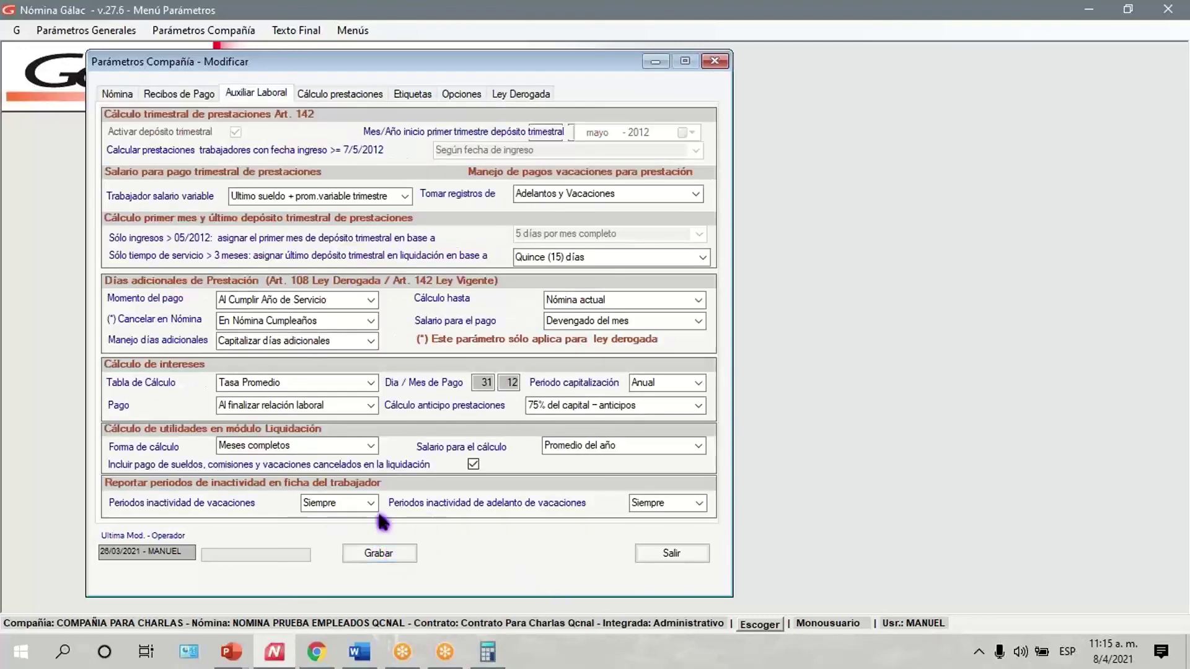
left_click(403, 558)
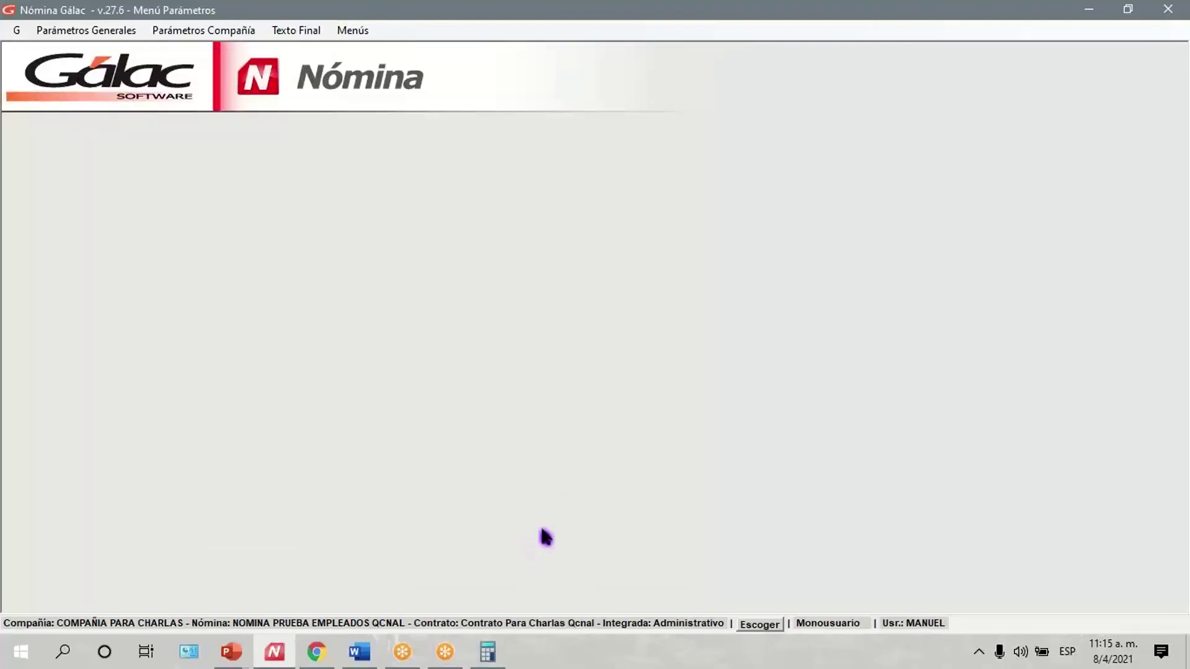
Consult the contract's vacation table and examine the enjoyment and bonus days for each year of service
left_click(353, 31)
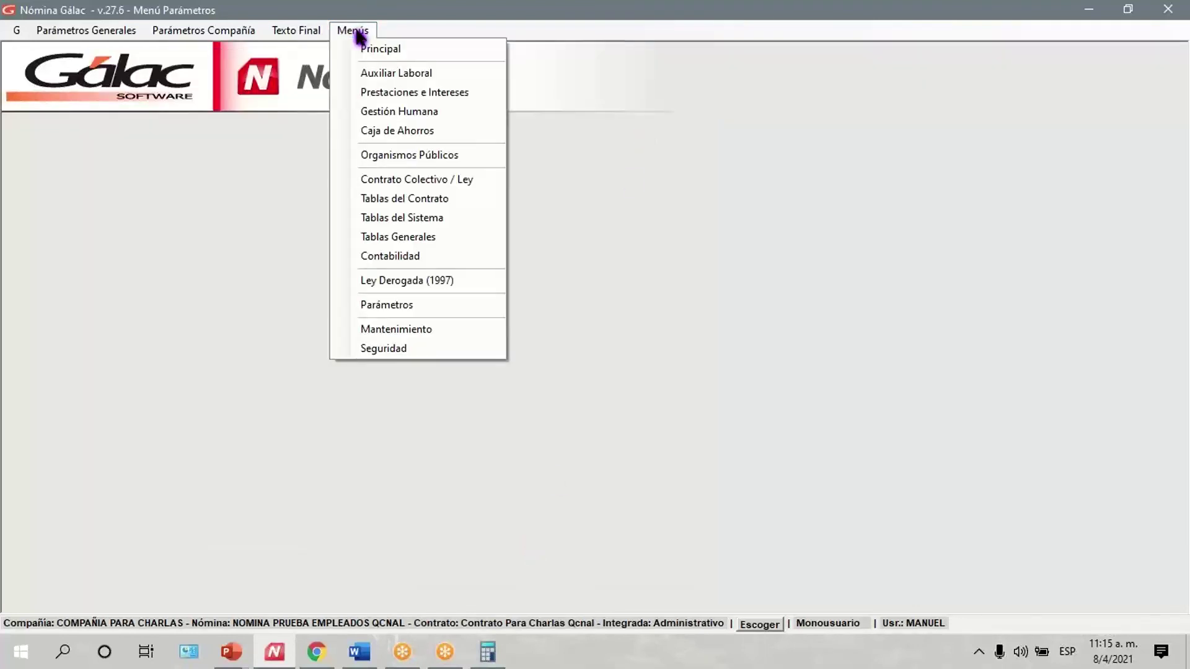
left_click(444, 200)
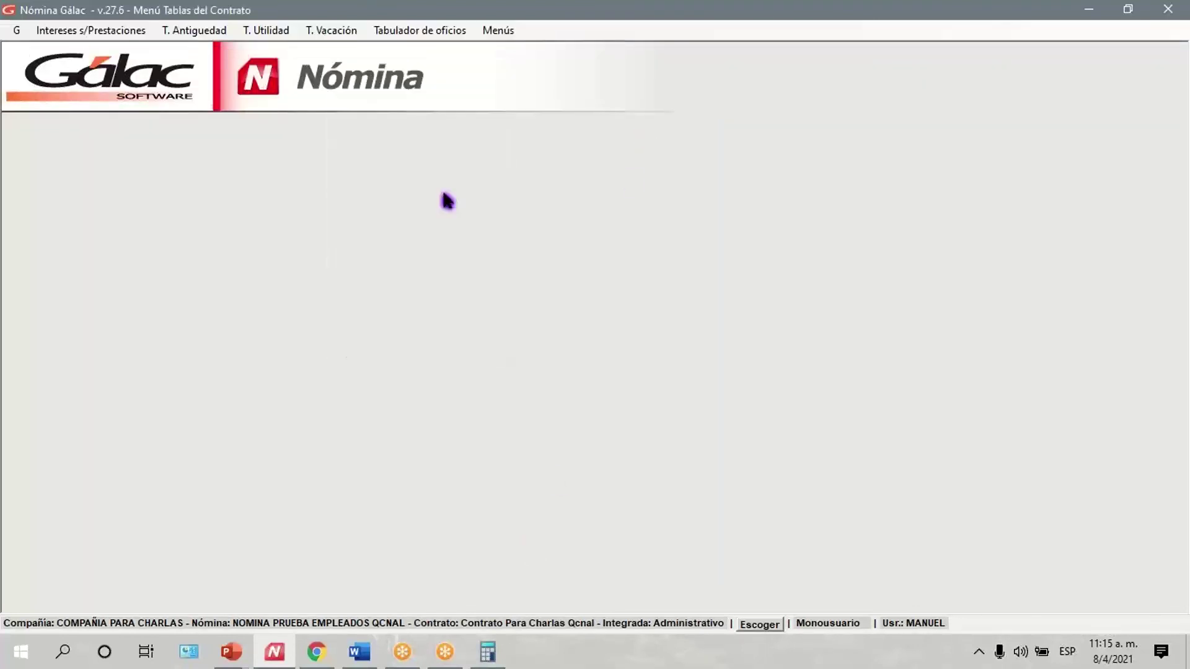
left_click(330, 32)
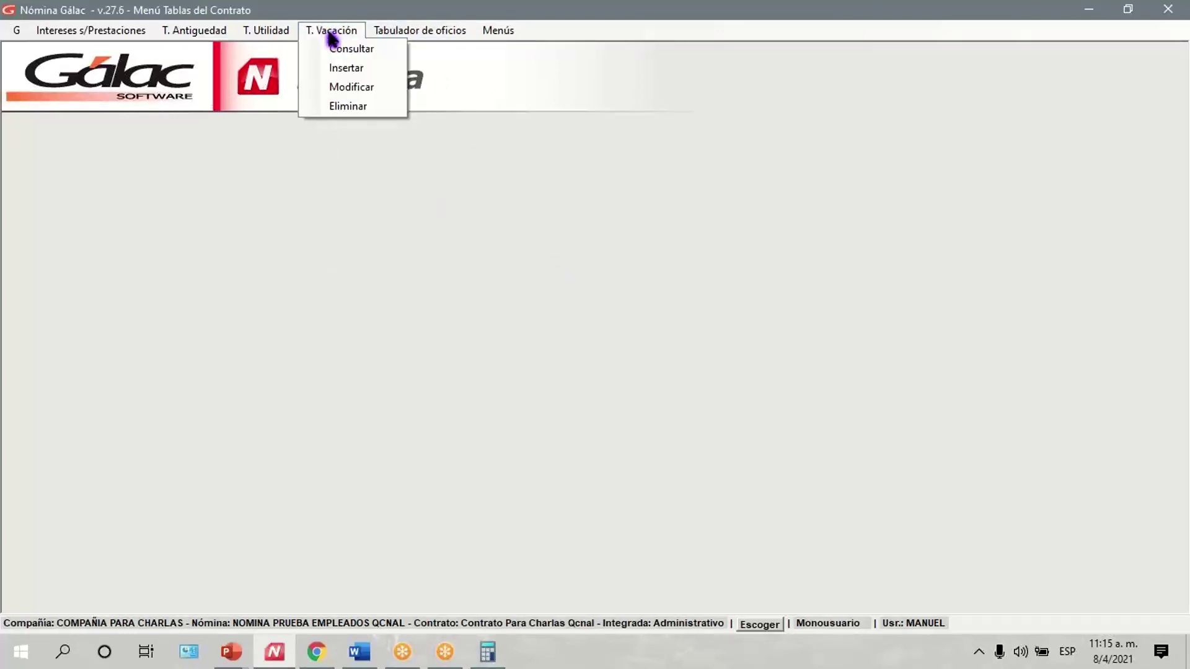
left_click(350, 51)
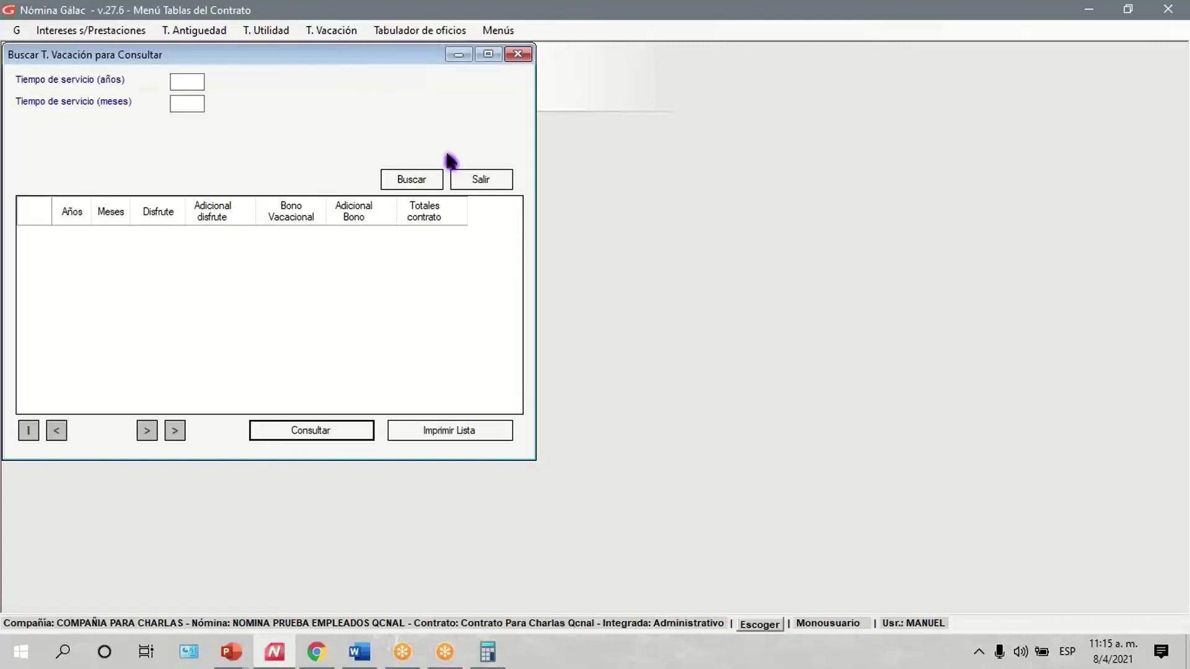
left_click(415, 181)
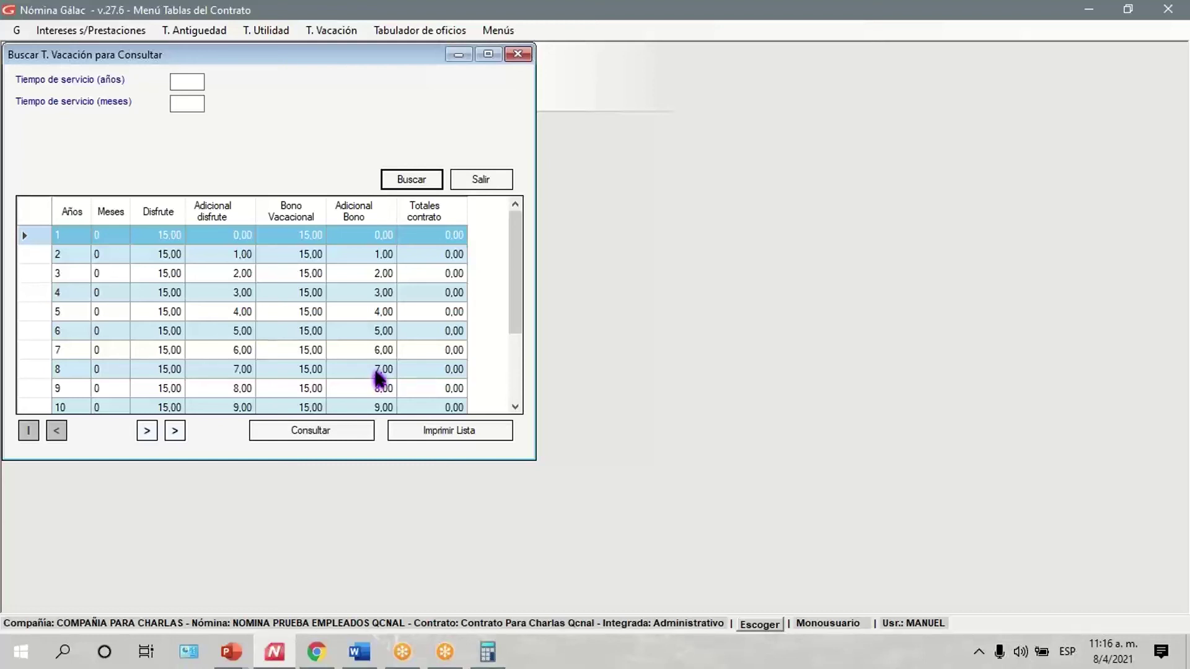
left_click_drag(336, 67, 532, 164)
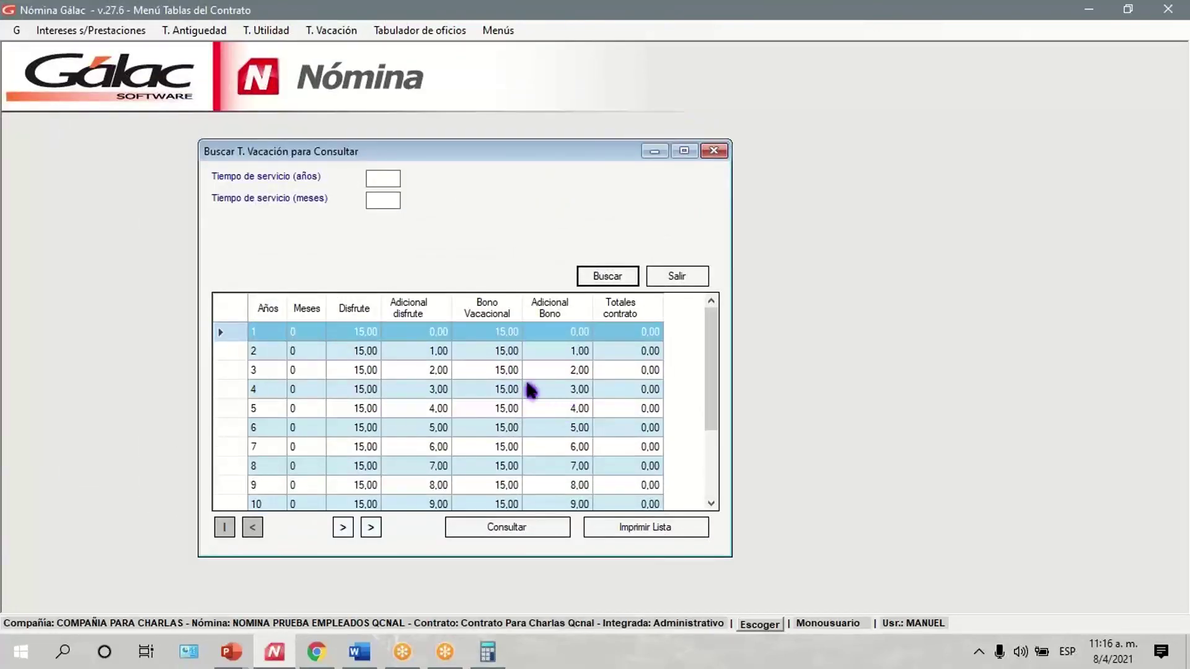
scroll(530, 409, "down", 2)
scroll(512, 417, "up", 2)
scroll(432, 371, "down", 2)
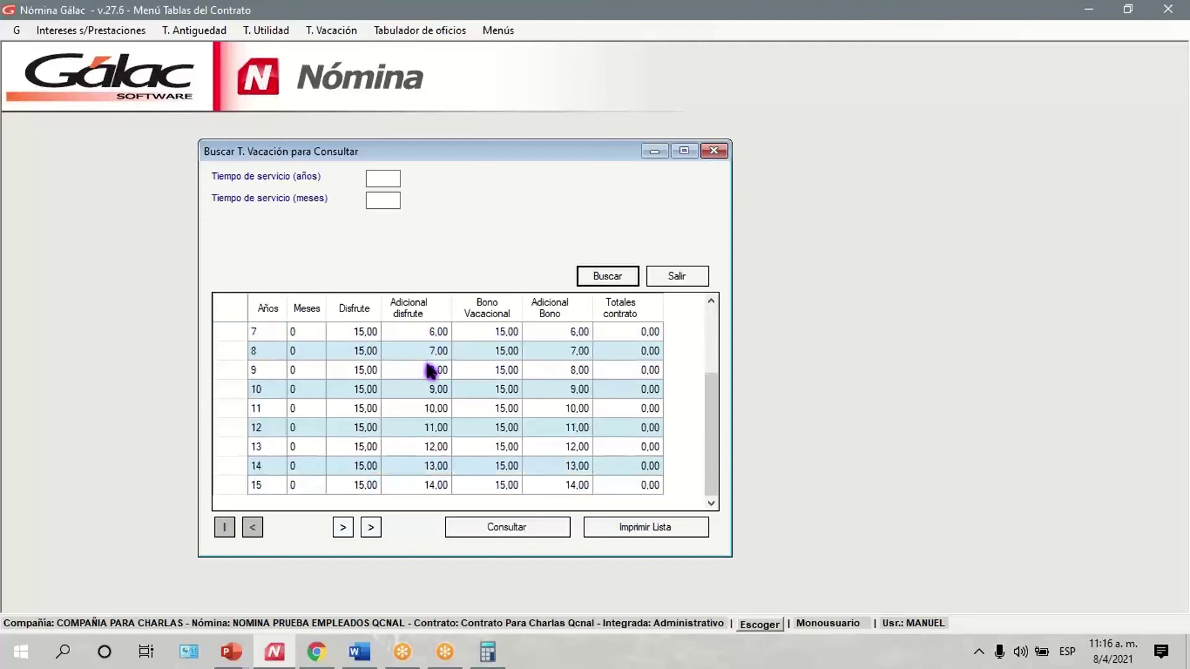
Examine the vacation days for the highest year of service, return to the first years, and close the vacation table
left_click(343, 526)
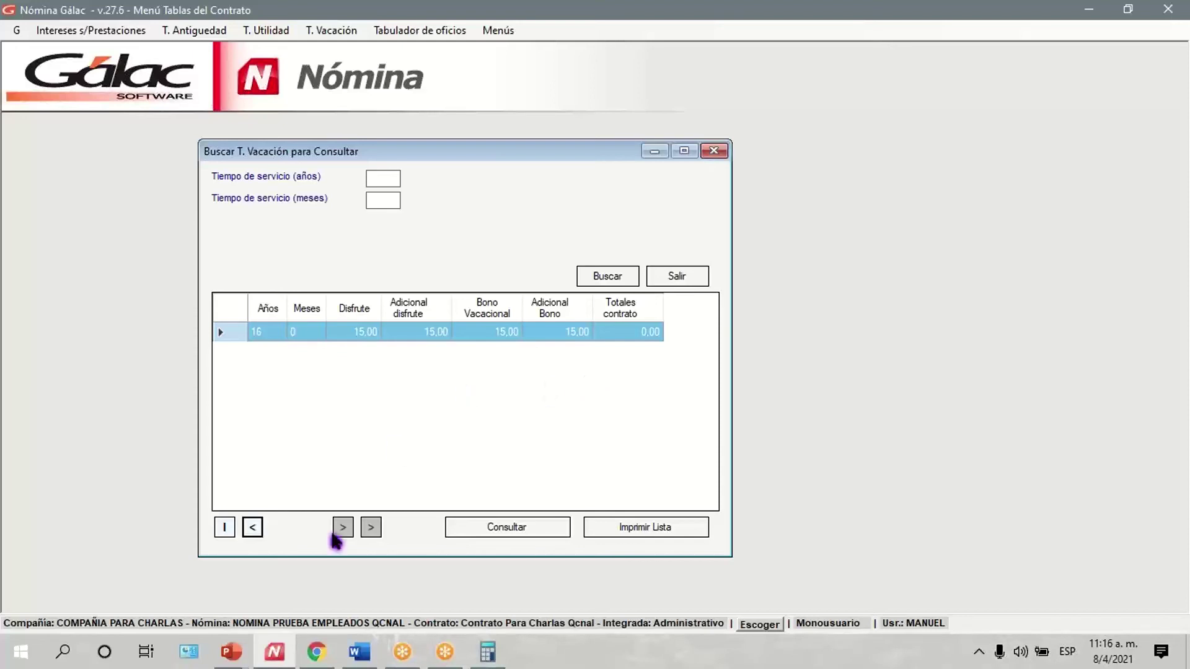
left_click(253, 528)
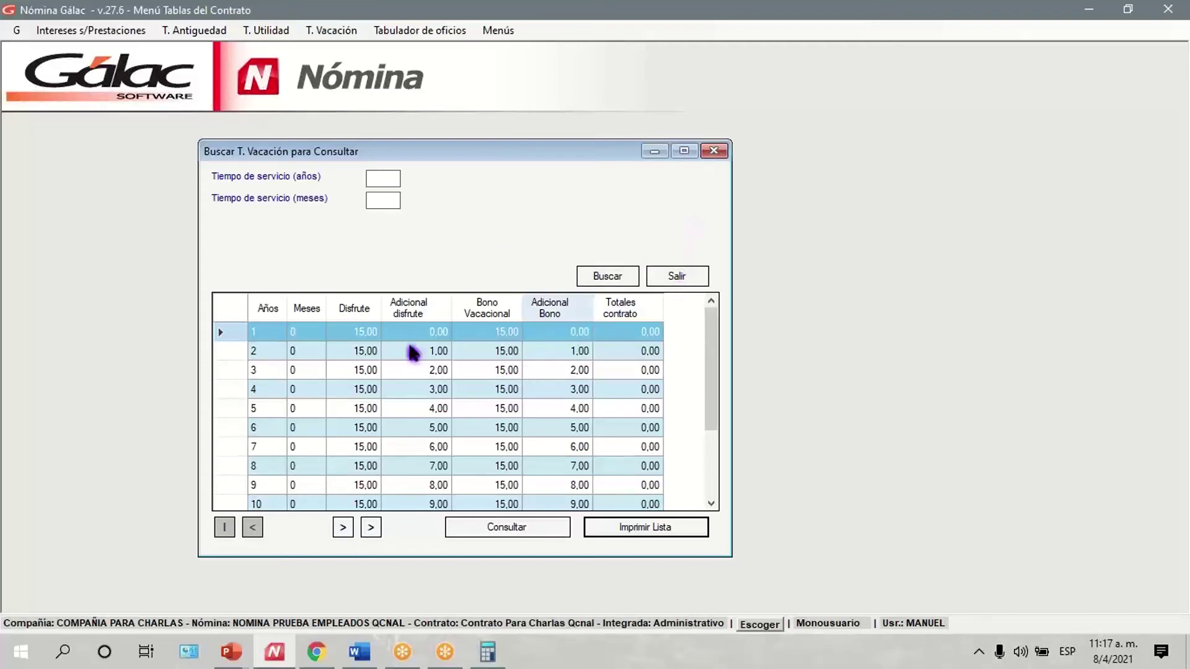
left_click(672, 282)
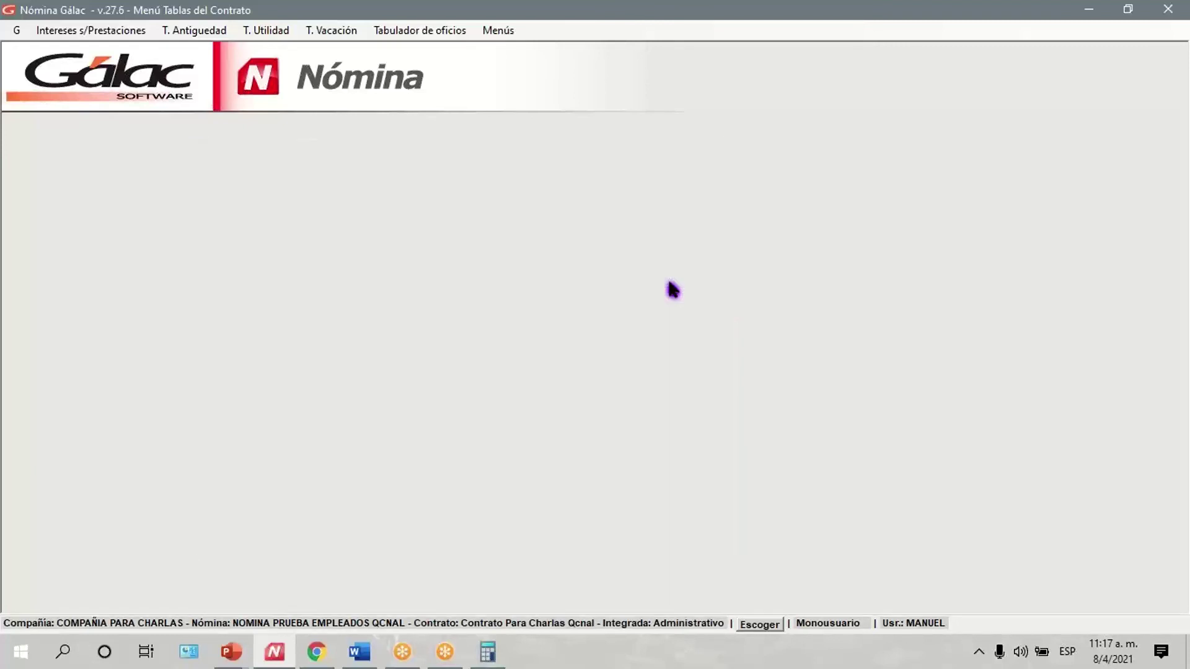
Return to the Principal module and open worker PRUEBA 2's record for modification
left_click(499, 32)
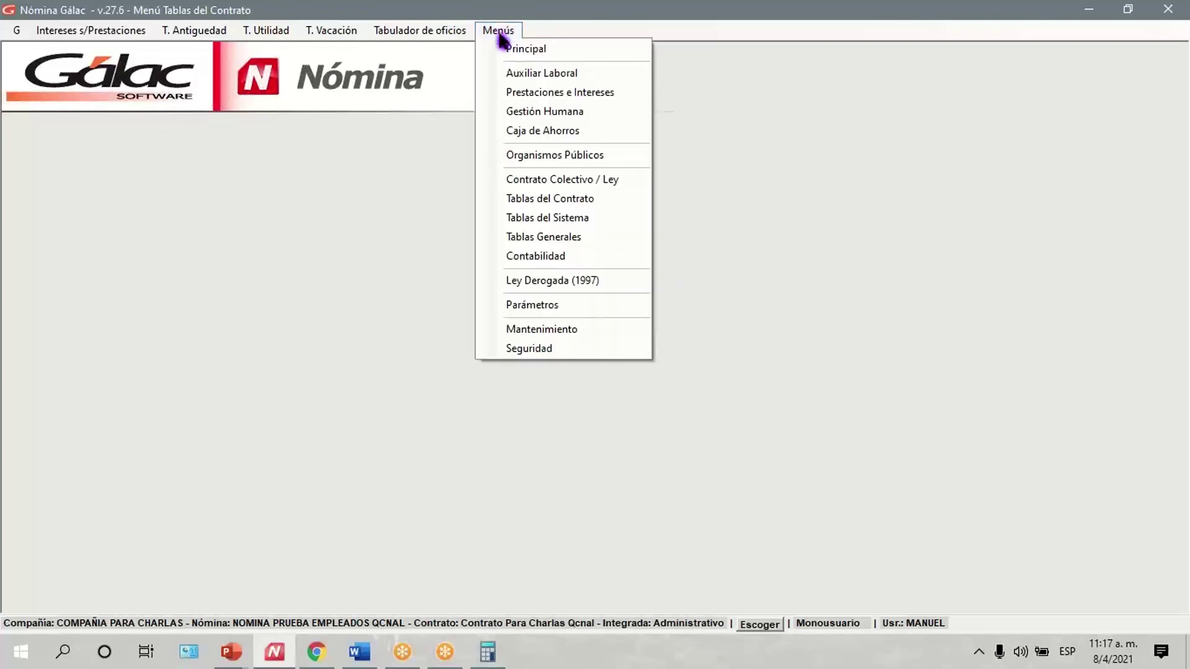
left_click(537, 48)
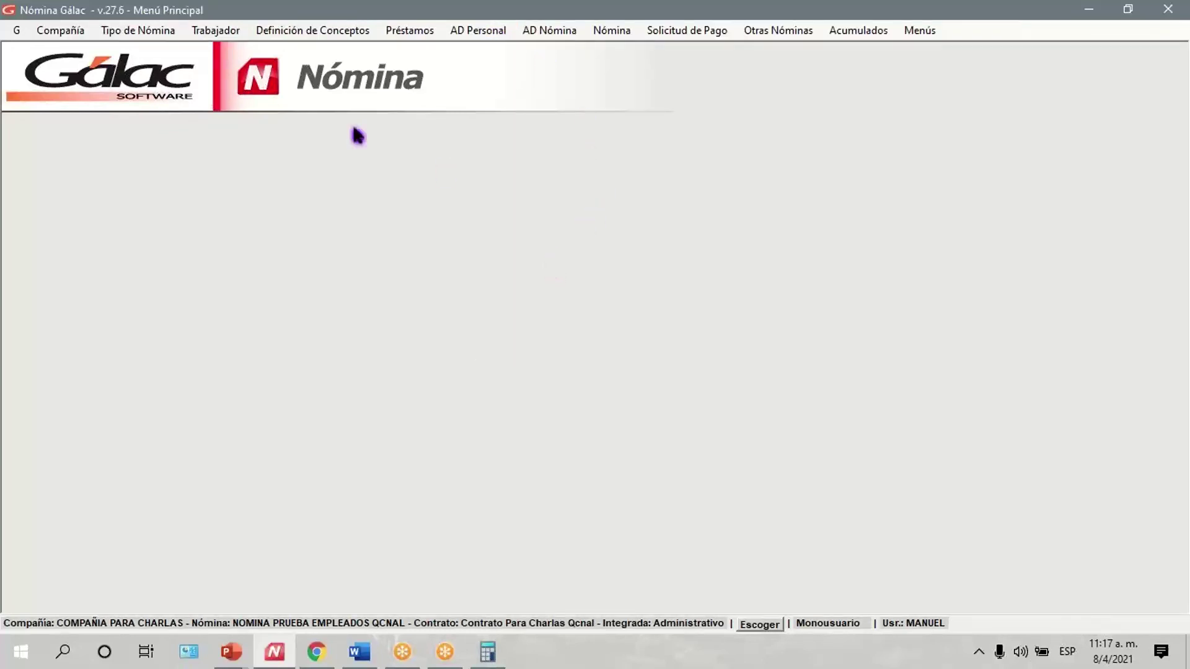
left_click(236, 42)
left_click(236, 85)
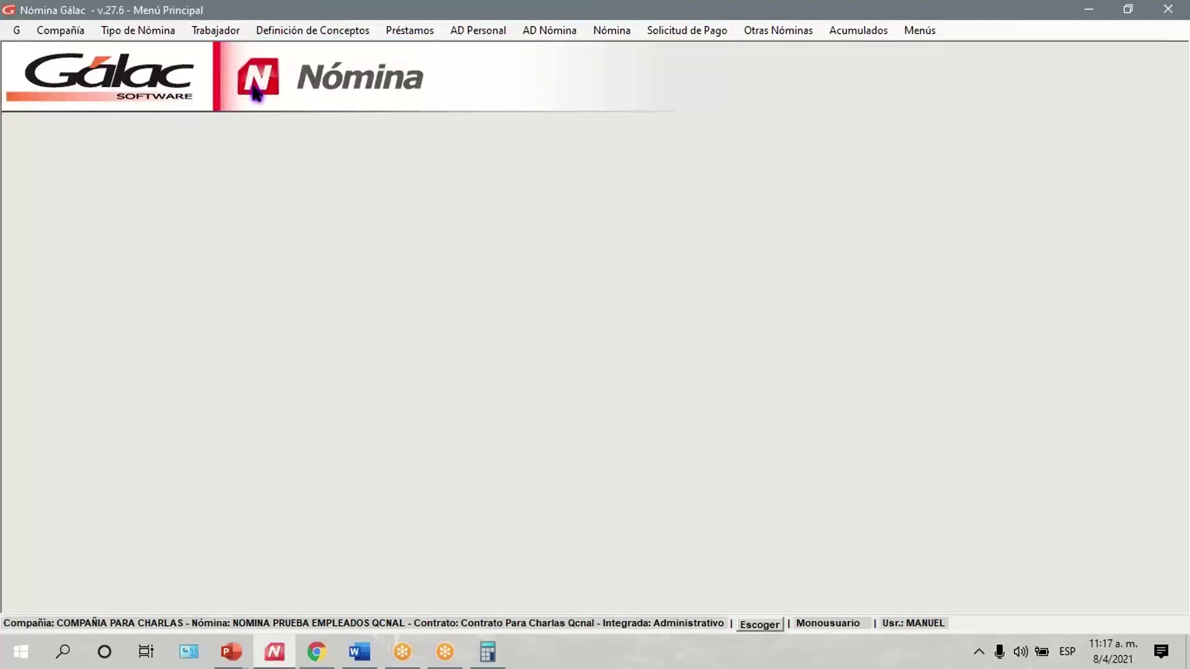
left_click(397, 185)
left_click_drag(291, 53, 380, 95)
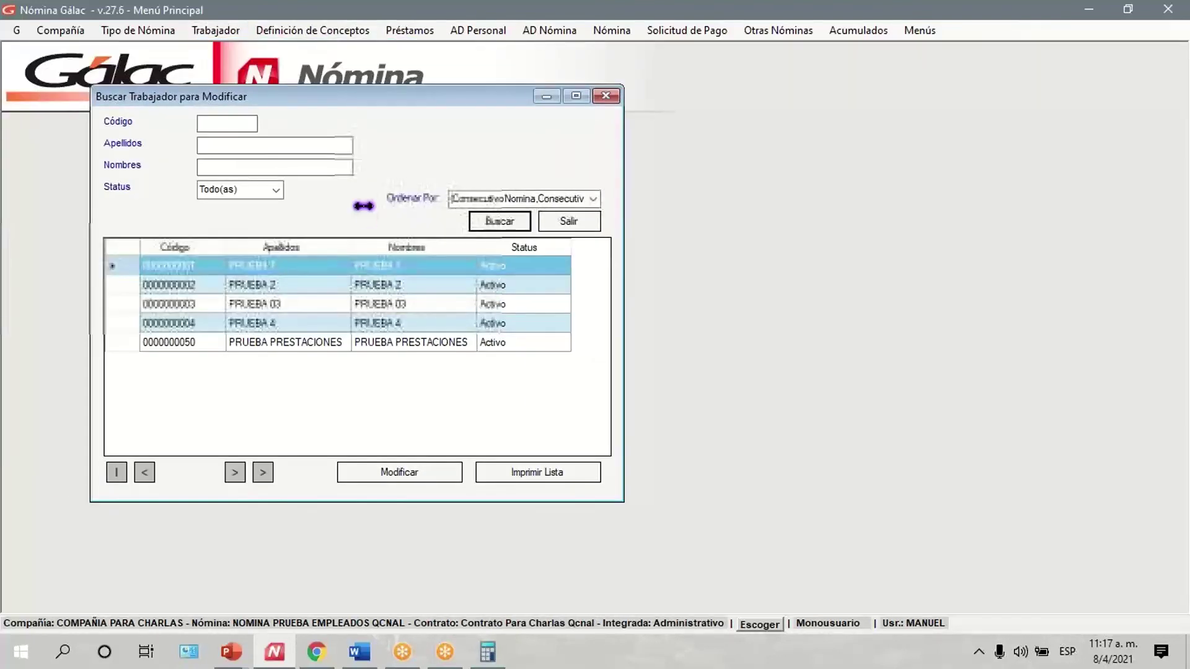
left_click(325, 289)
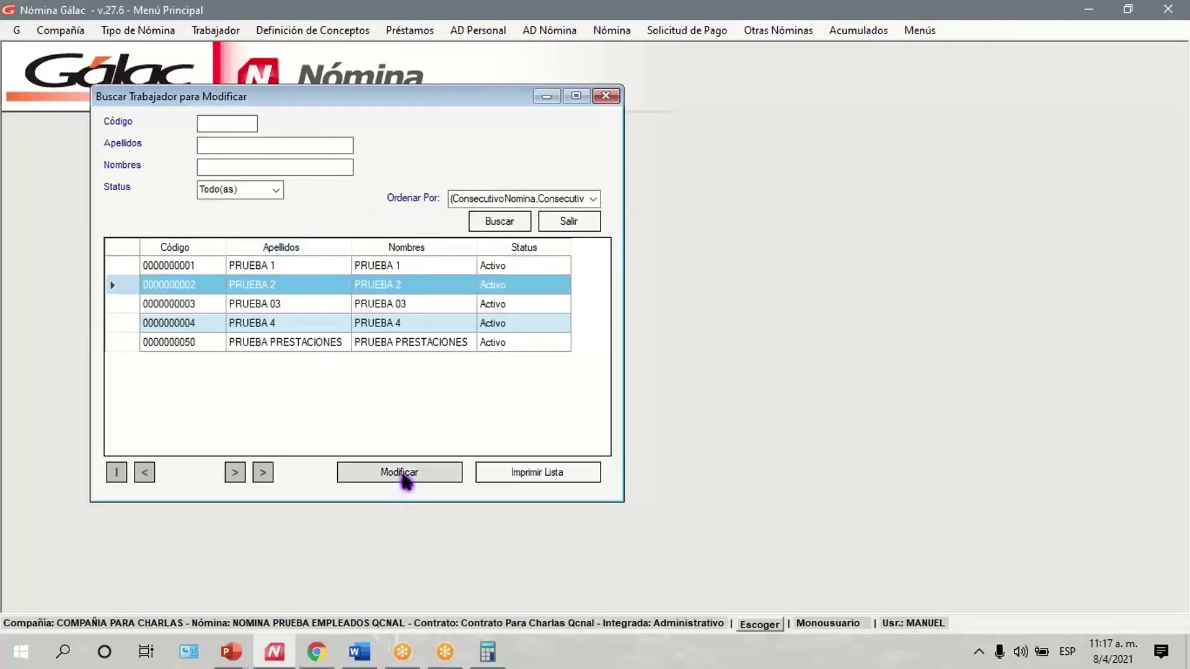
left_click(401, 472)
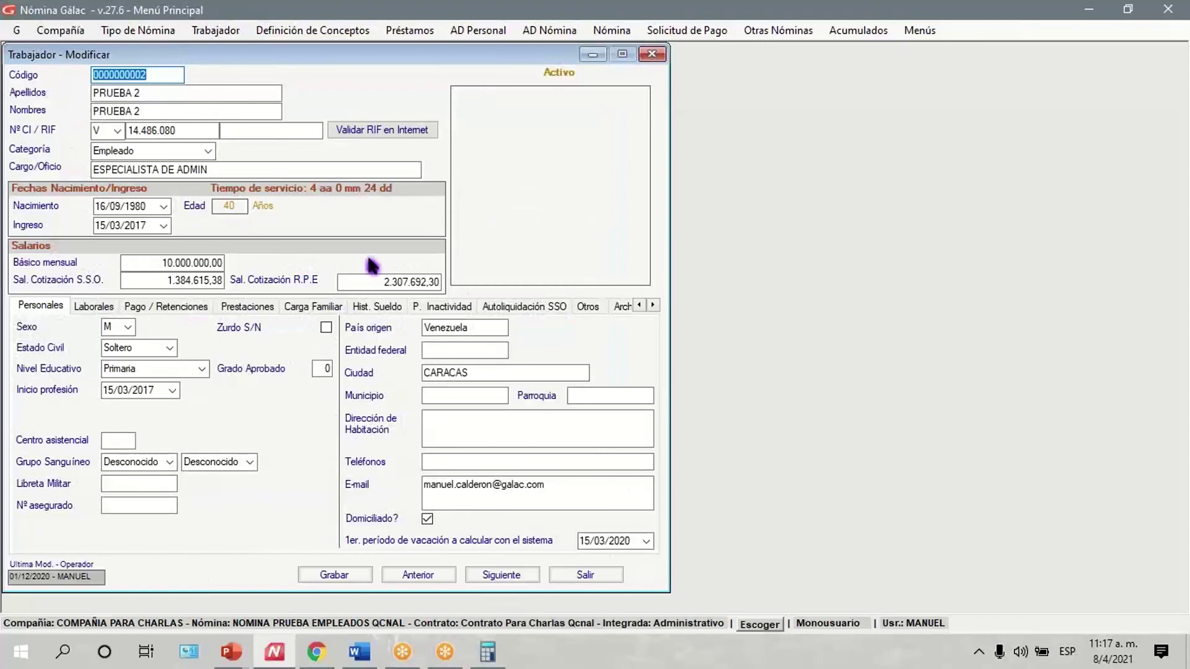
Examine PRUEBA 2's Laborales data, such as work week and free days, together with the Pago / Retenciones settings
left_click(93, 307)
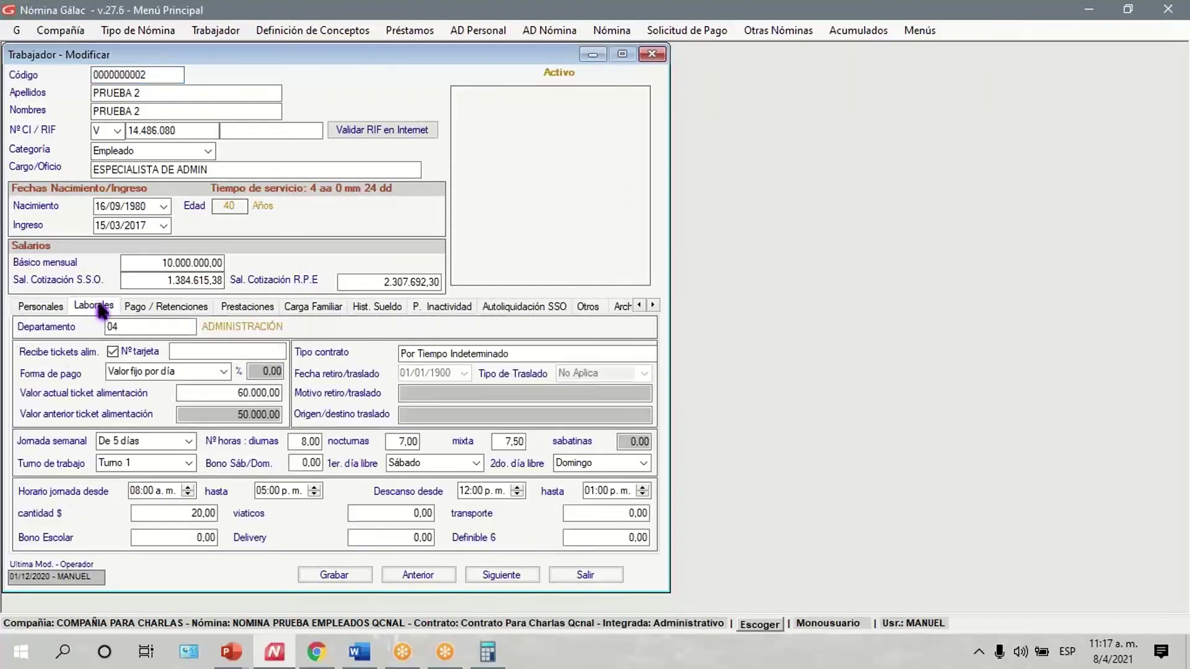
left_click(149, 309)
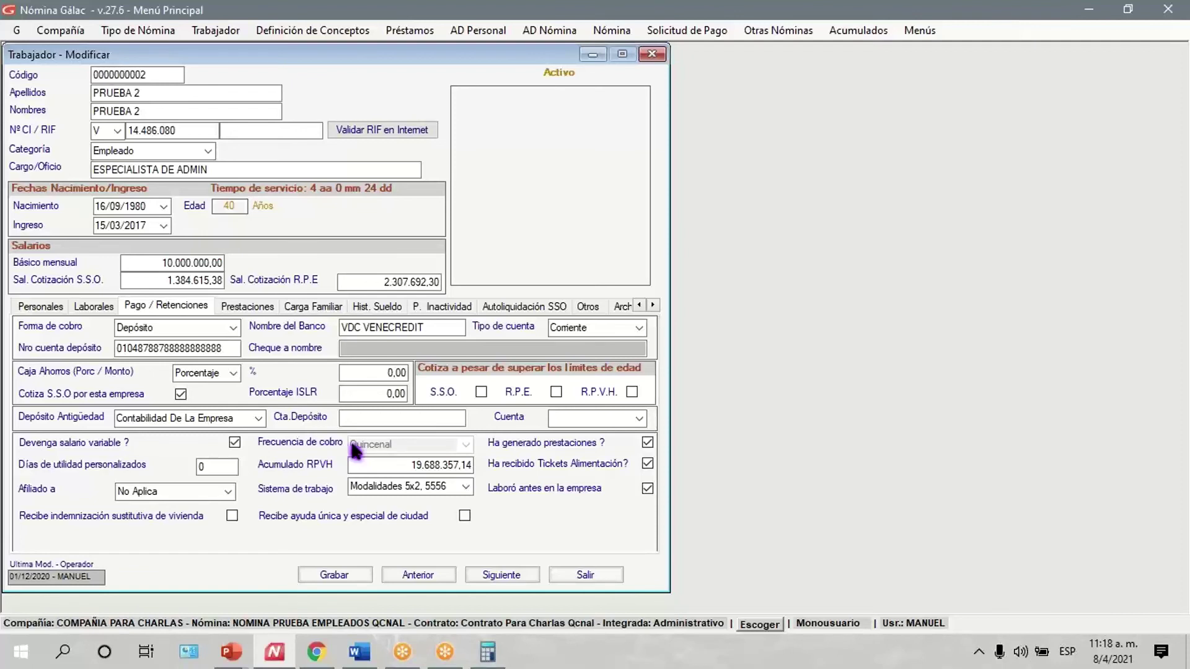
left_click(94, 306)
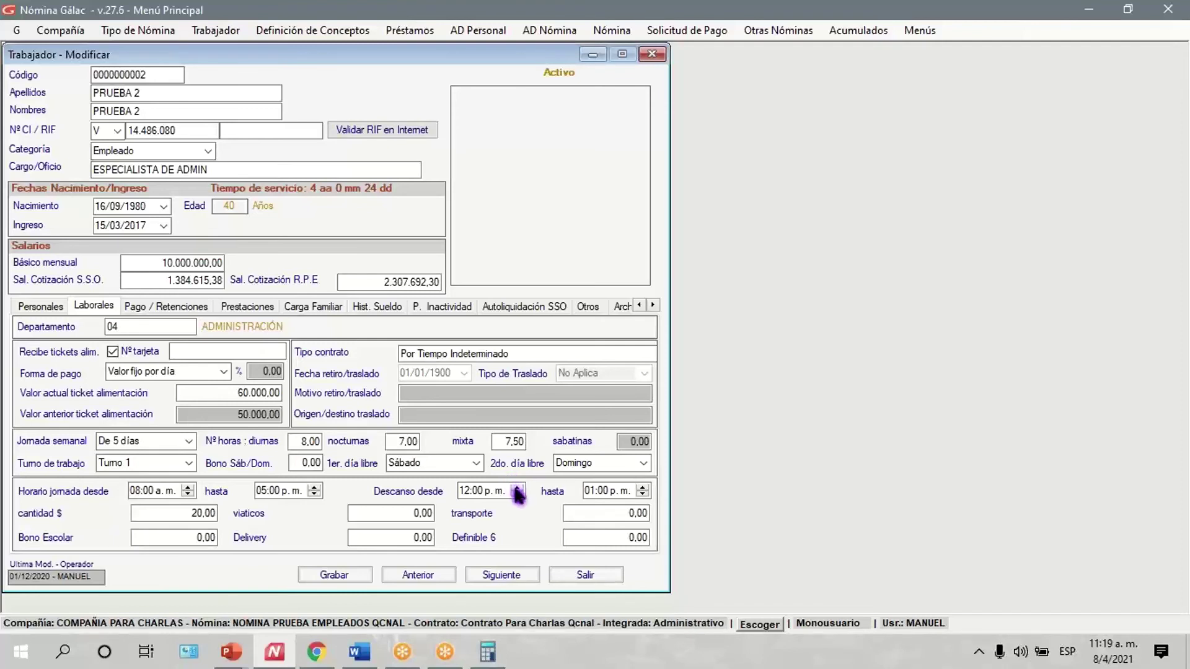
Save PRUEBA 2's record, leave the worker search, and switch to the Auxiliar Laboral module
left_click(334, 576)
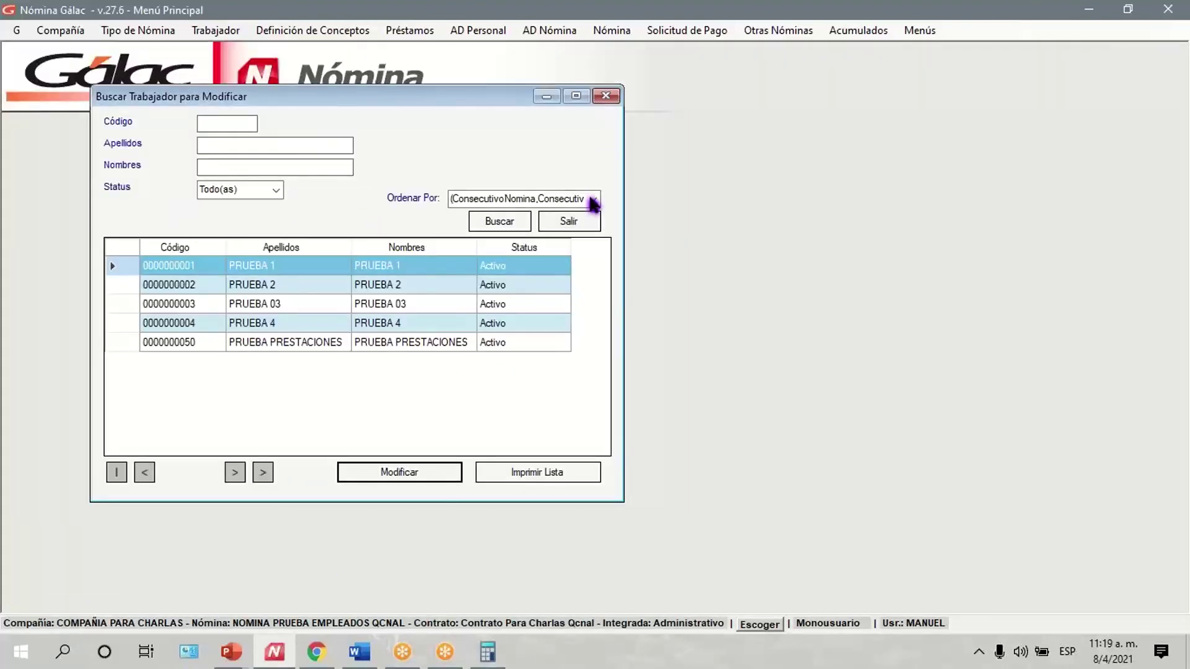
left_click(587, 224)
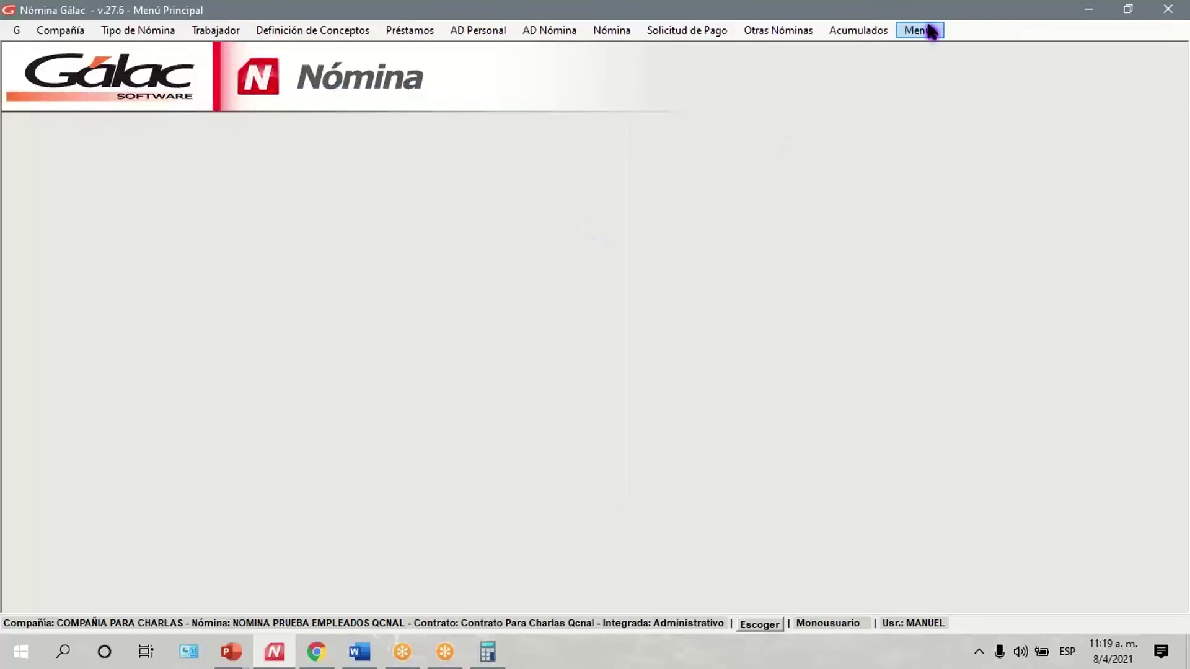
left_click(931, 32)
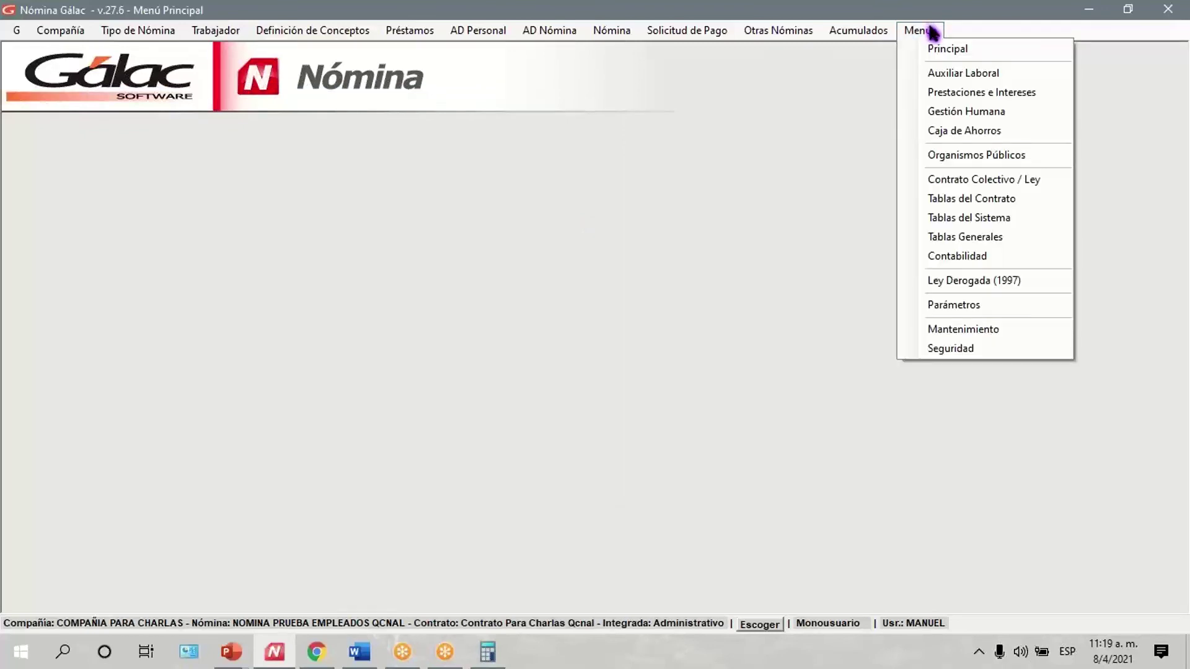
left_click(953, 73)
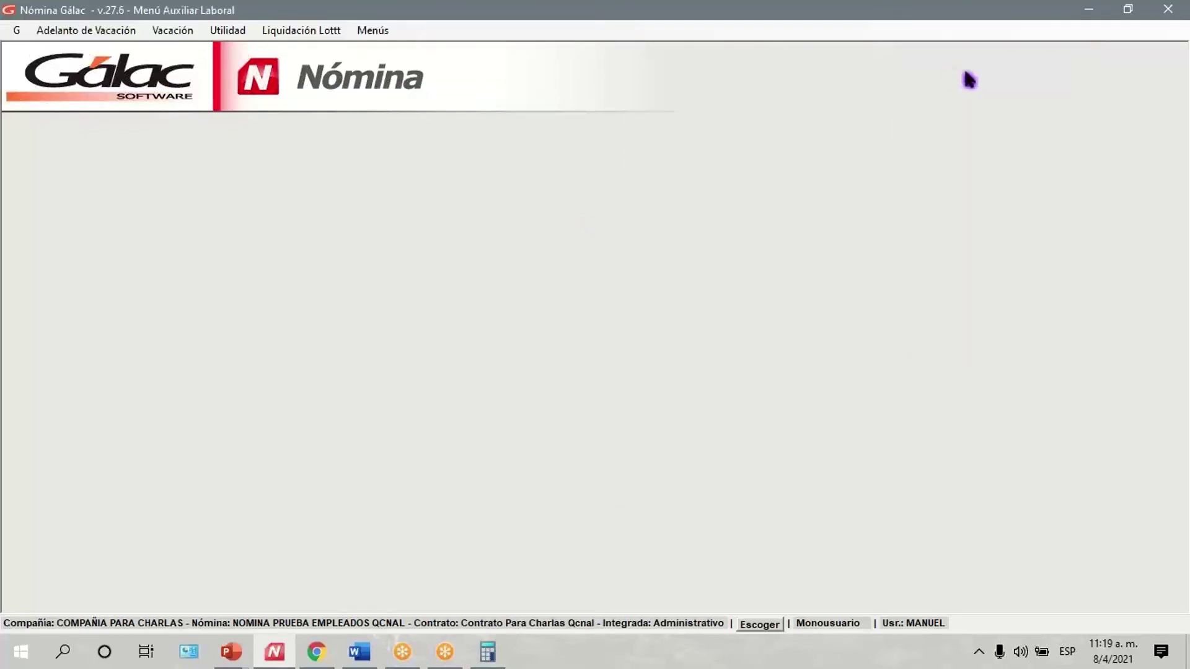
Start inserting a vacation and choose PRUEBA 2 from the full worker list
left_click(191, 34)
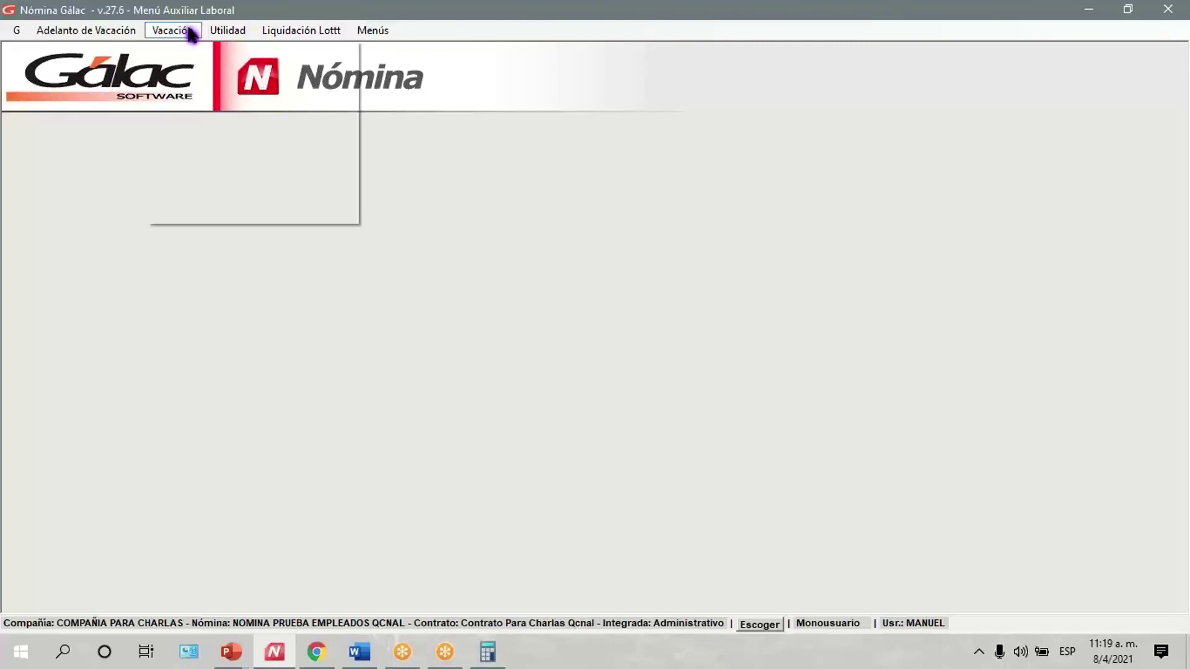
left_click(193, 68)
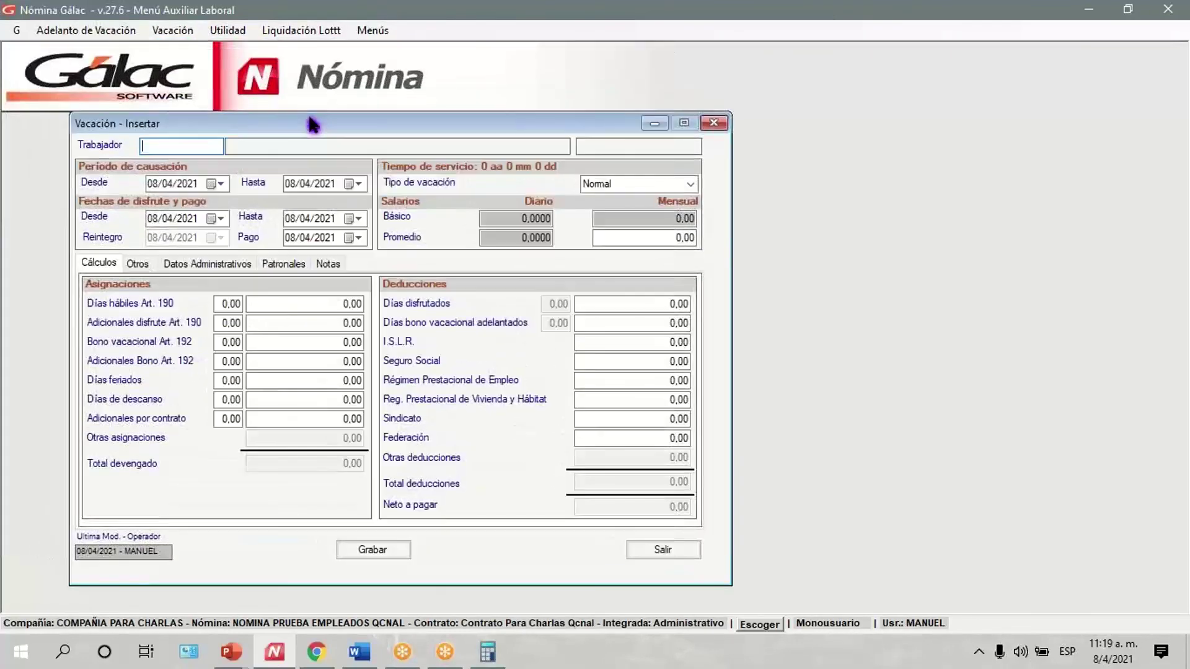
type("*")
key("Return")
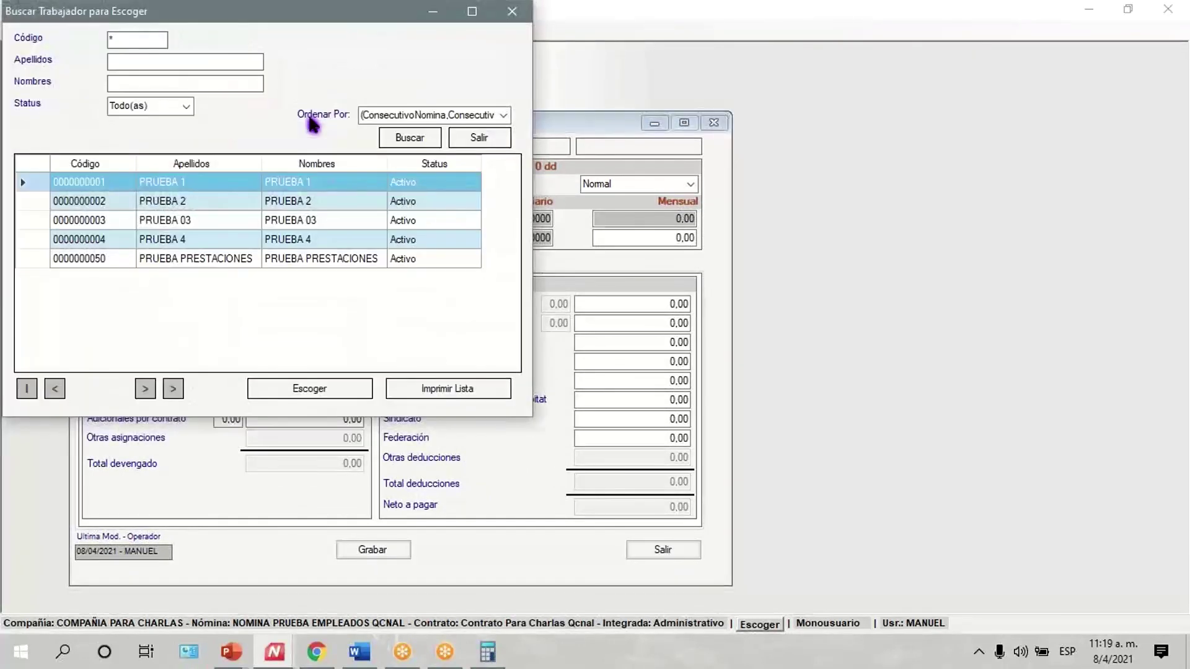
left_click(199, 206)
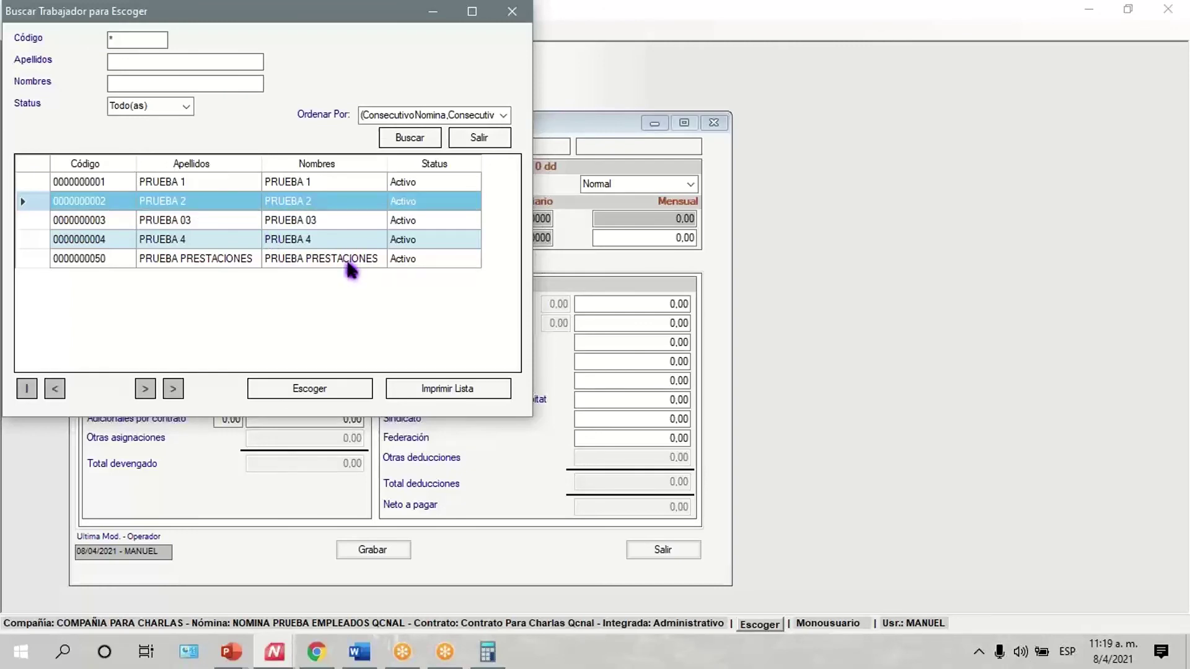
left_click(304, 389)
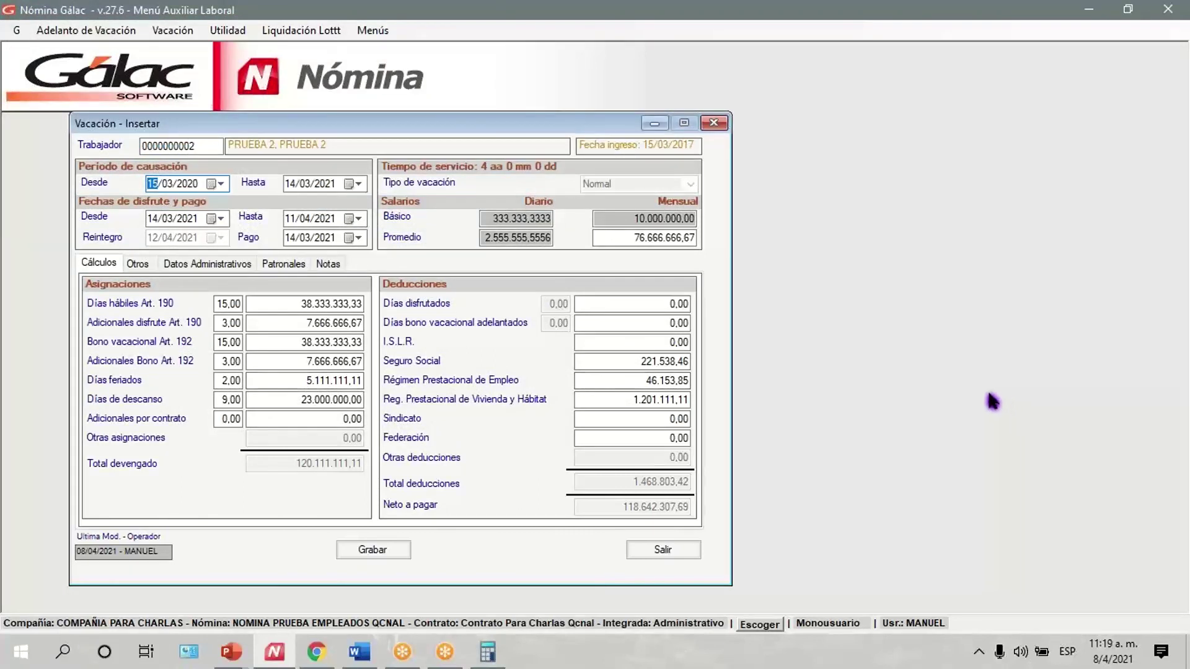
Try to set the accrual period's start date to 01/04/2020, and abandon the vacation entry
left_click(173, 184)
key("Tab")
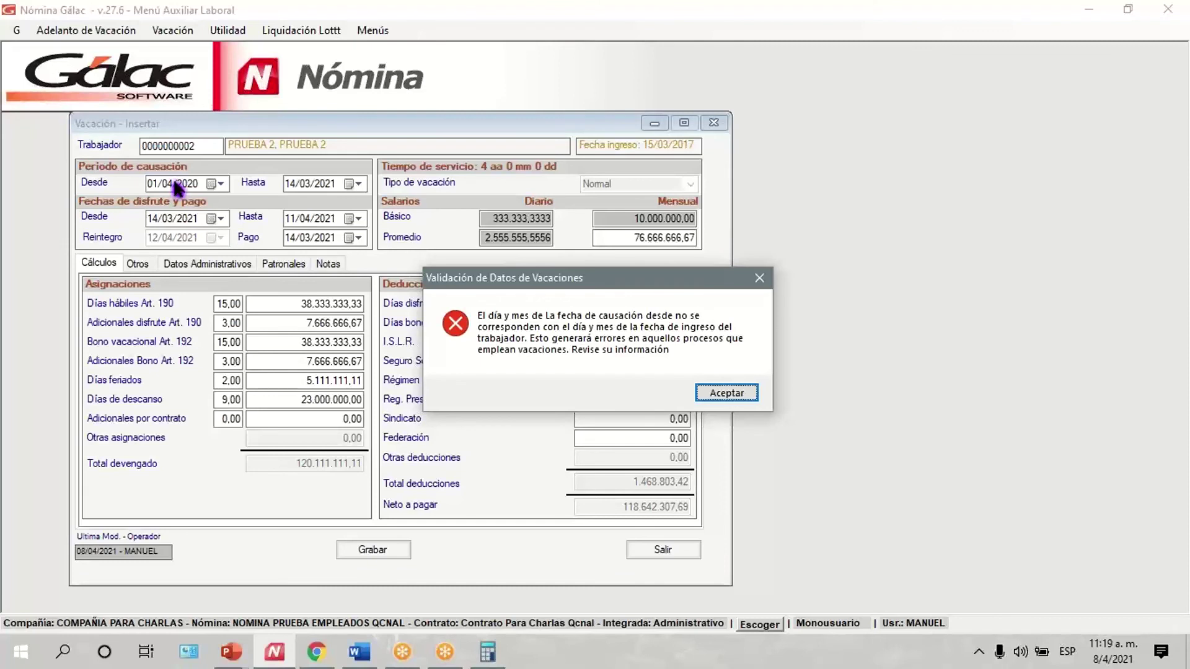
key("Escape")
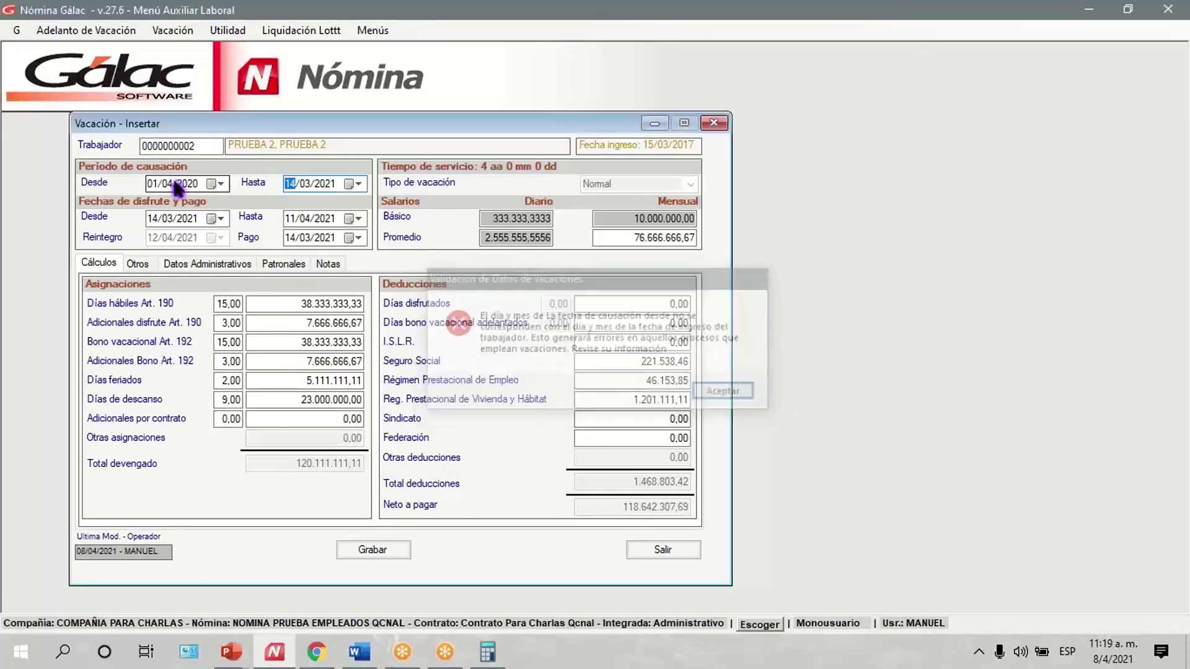
key("Escape")
key("Return")
Search for saved vacation records to delete, and leave the search
left_click(172, 31)
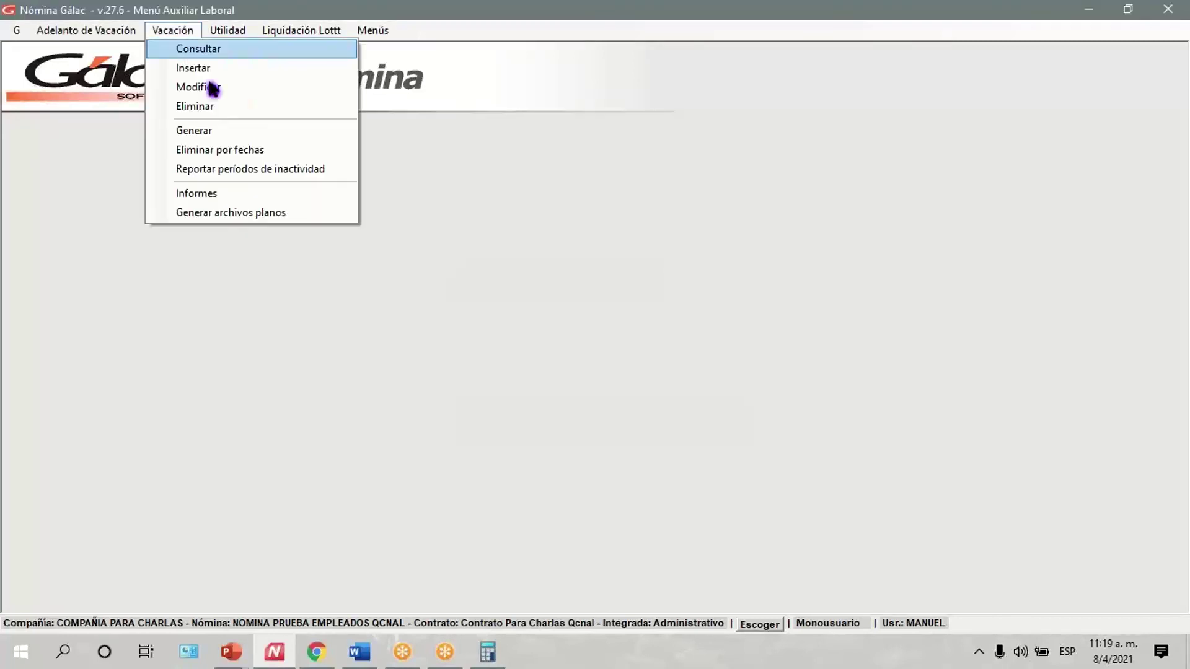
left_click(223, 108)
left_click(403, 180)
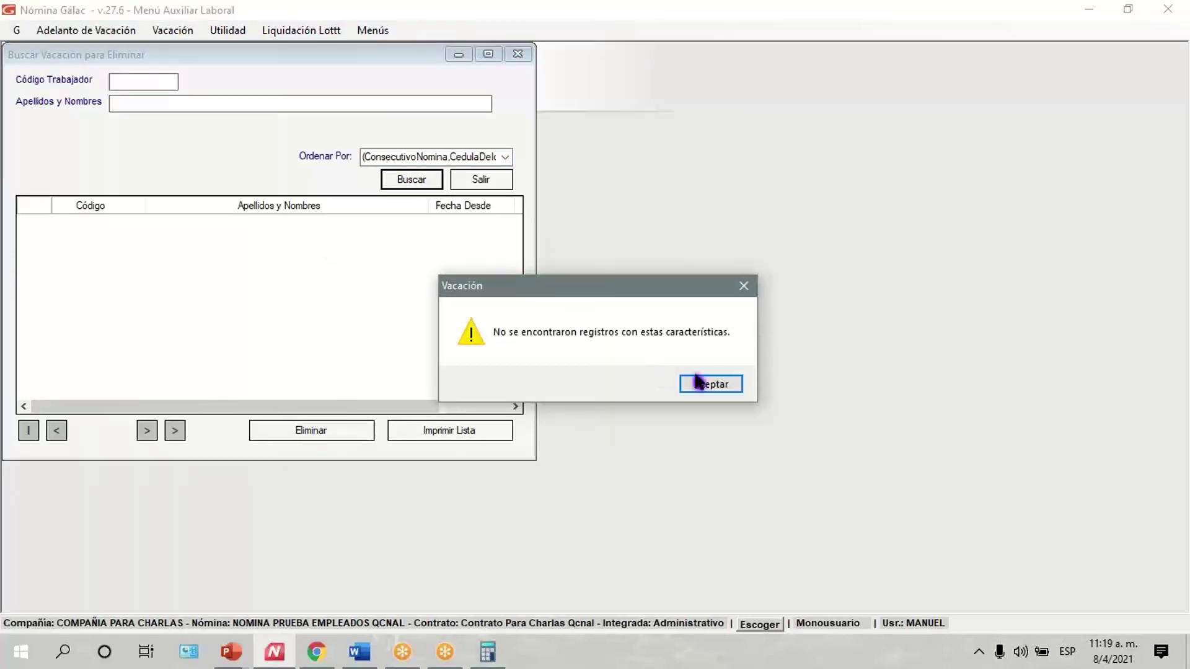
left_click(704, 379)
left_click(481, 179)
Try to insert a vacation for PRUEBA 2 with the accrual period starting on 01/03/2020, and abandon the entry
left_click(184, 32)
left_click(189, 51)
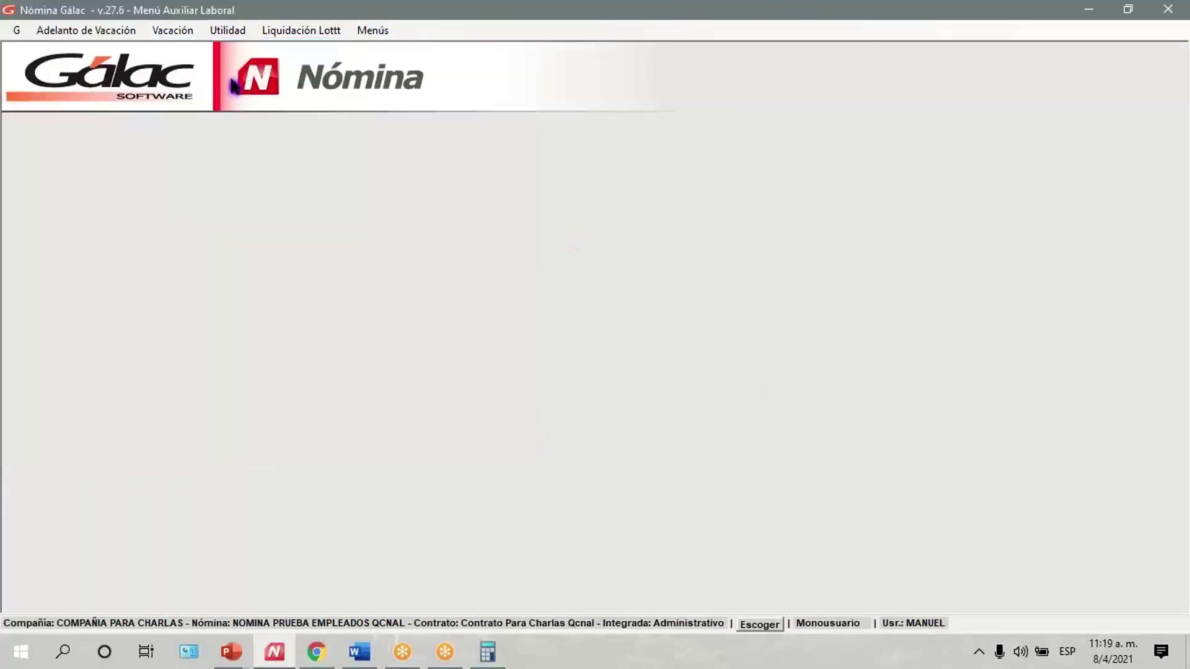
key("Return")
key("Down")
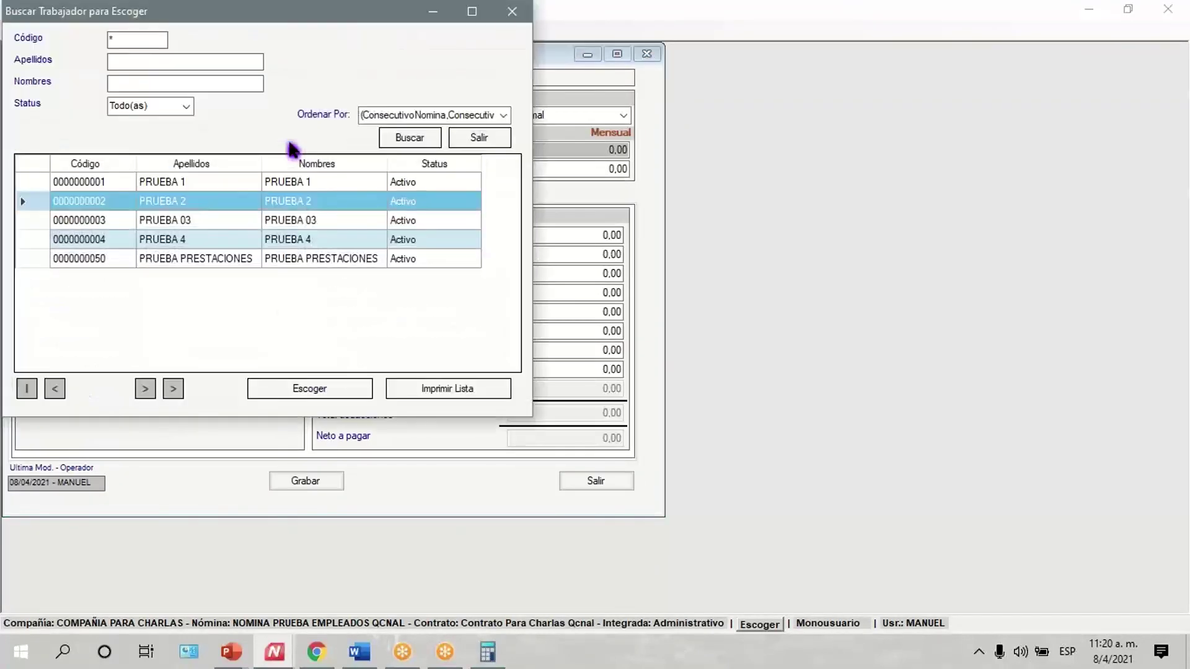
key("Return")
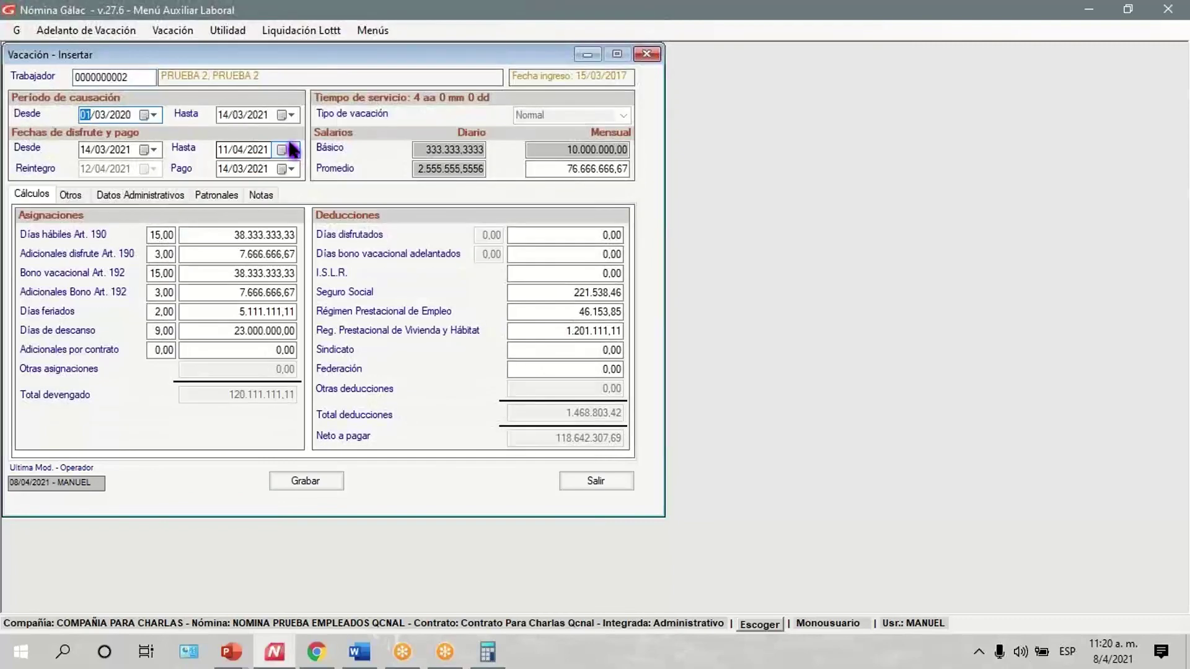
key("Right")
left_click(99, 149)
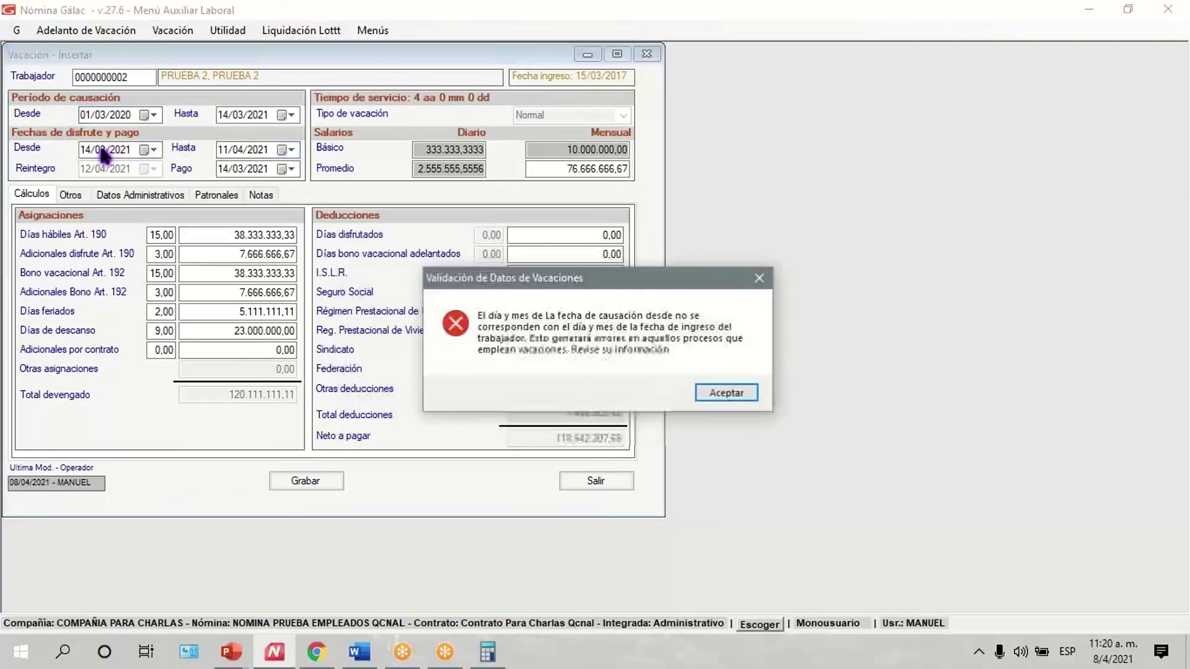
left_click(722, 393)
key("Escape")
left_click(721, 393)
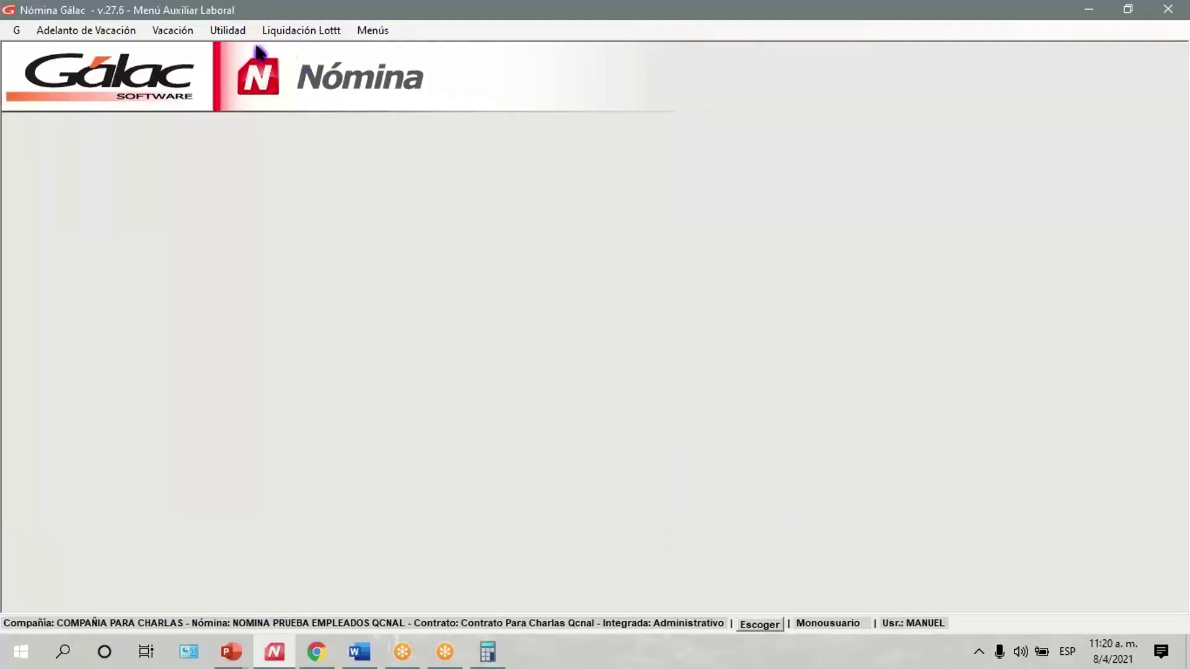
Insert a new vacation record for worker PRUEBA 2, keeping the proposed accrual period
left_click(172, 29)
left_click(223, 68)
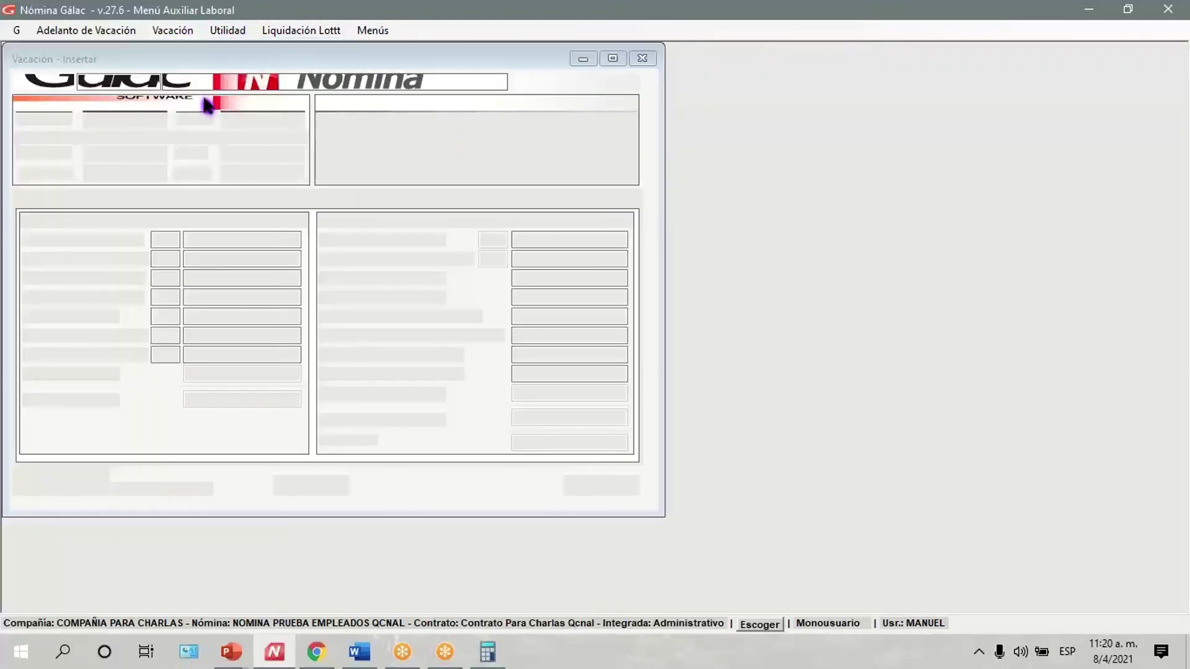
key("Return")
key("Down")
key("Return")
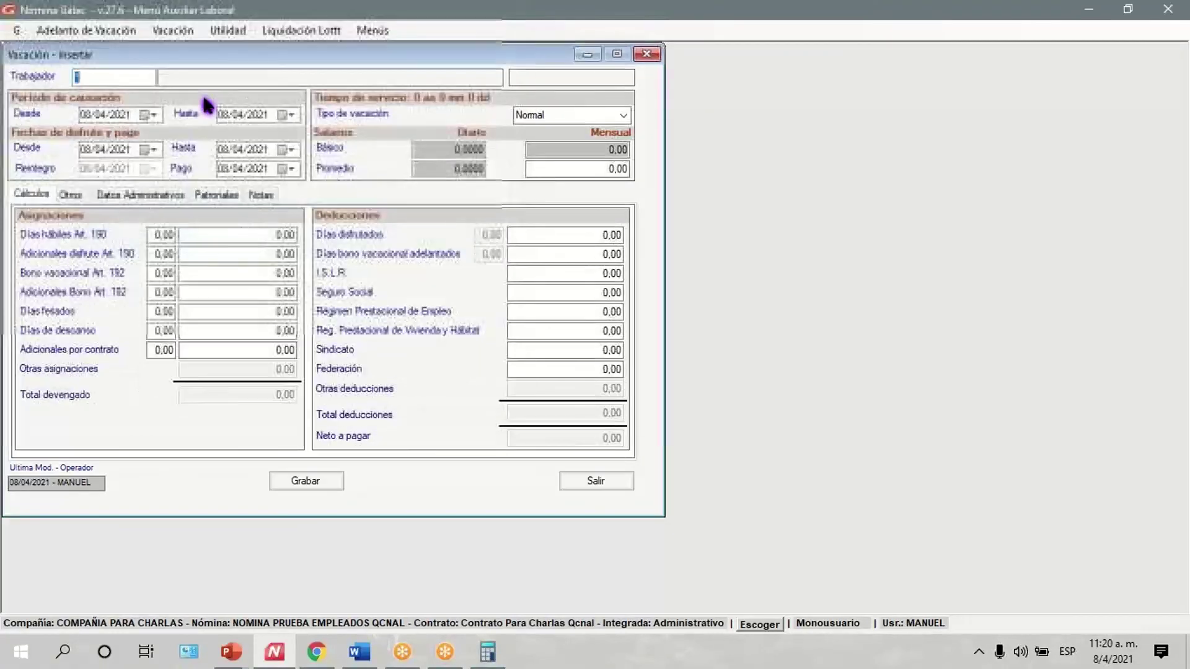
Set the vacation's enjoyment start date to 01/03/2021 and let the calculation update
left_click(95, 150)
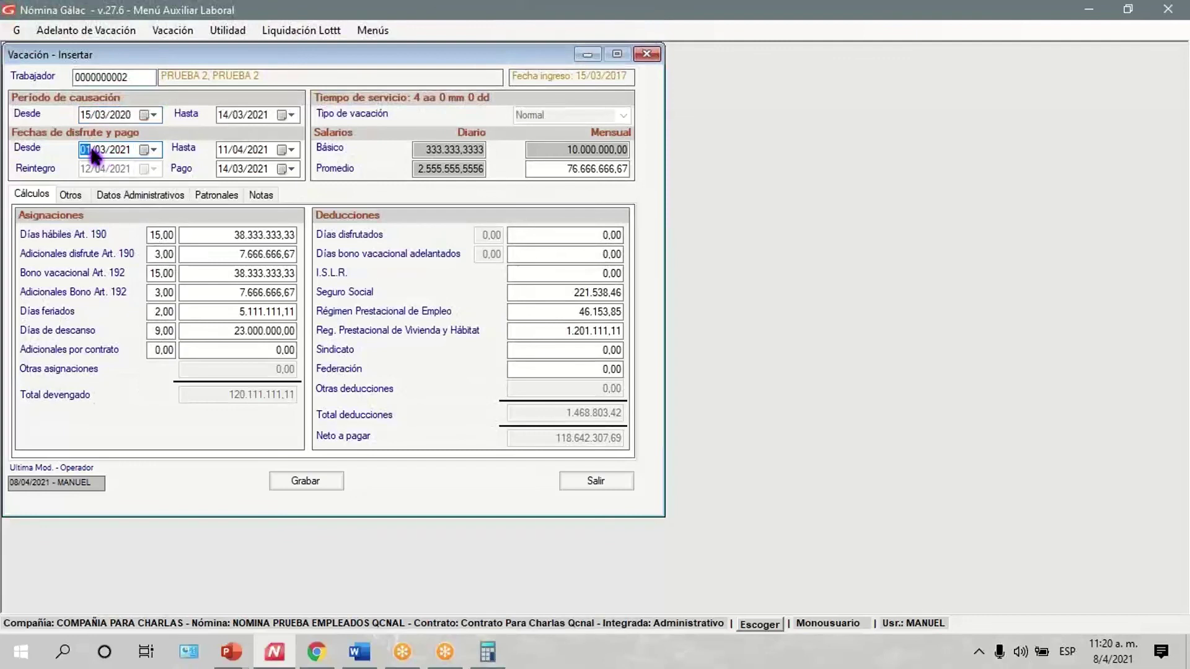
left_click(99, 150)
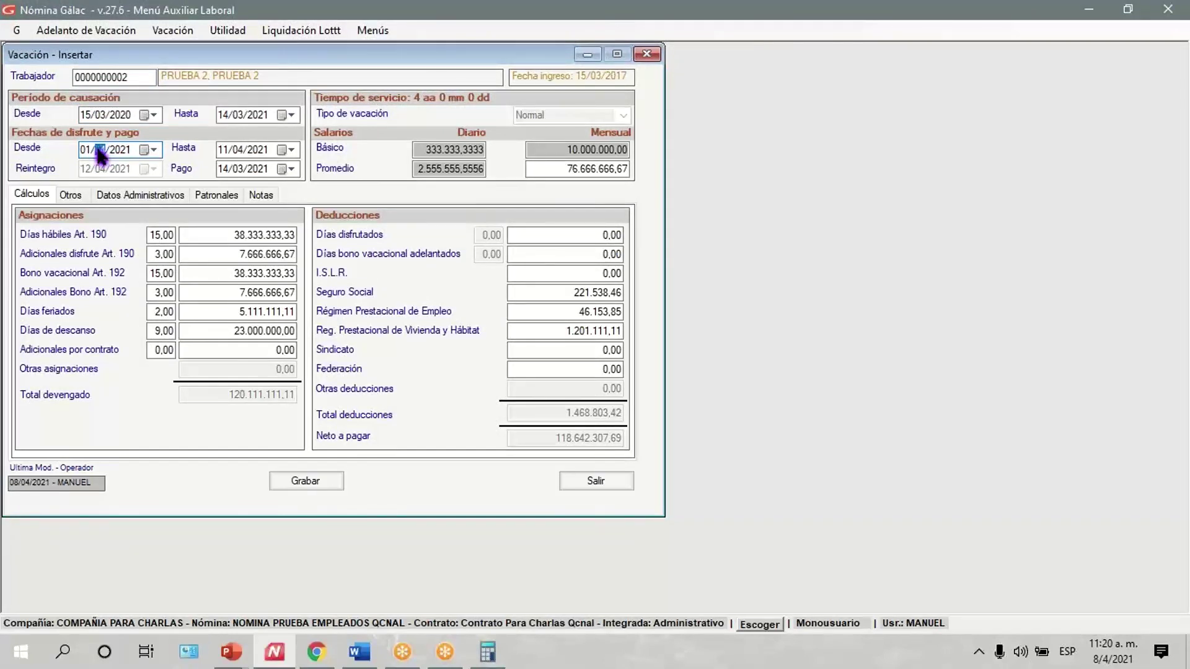
type("03")
key("Tab")
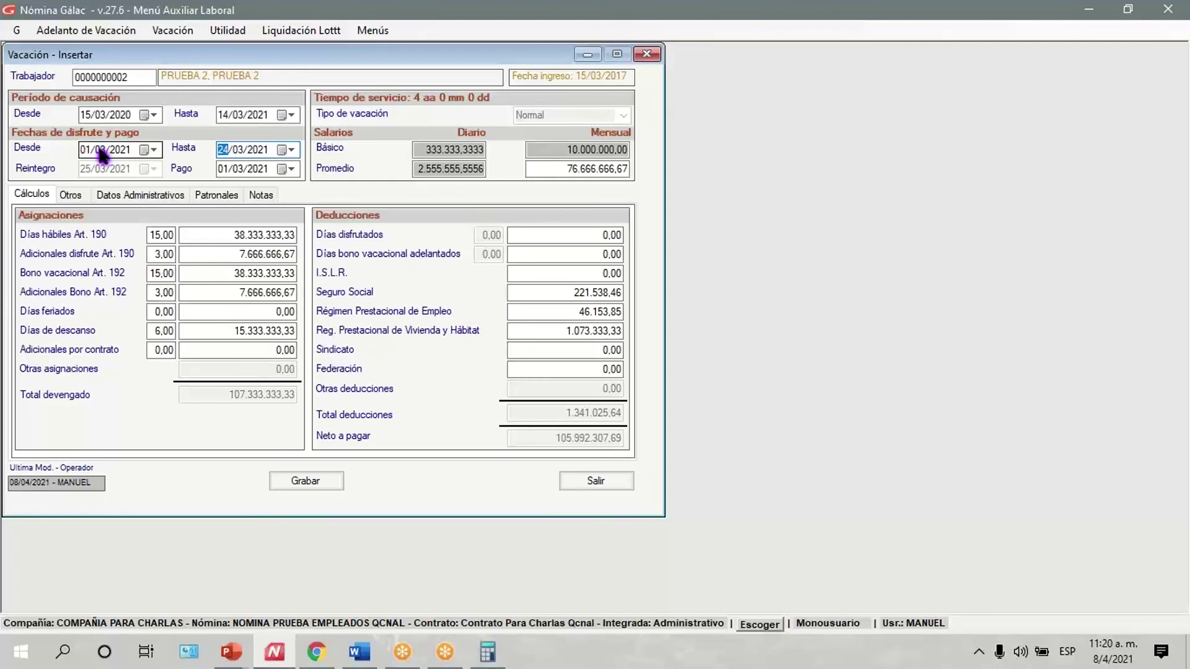
Change the vacation's enjoyment start date to 01/04/2021 and back to 01/03/2021 to compare the calculated average salary
left_click(101, 150)
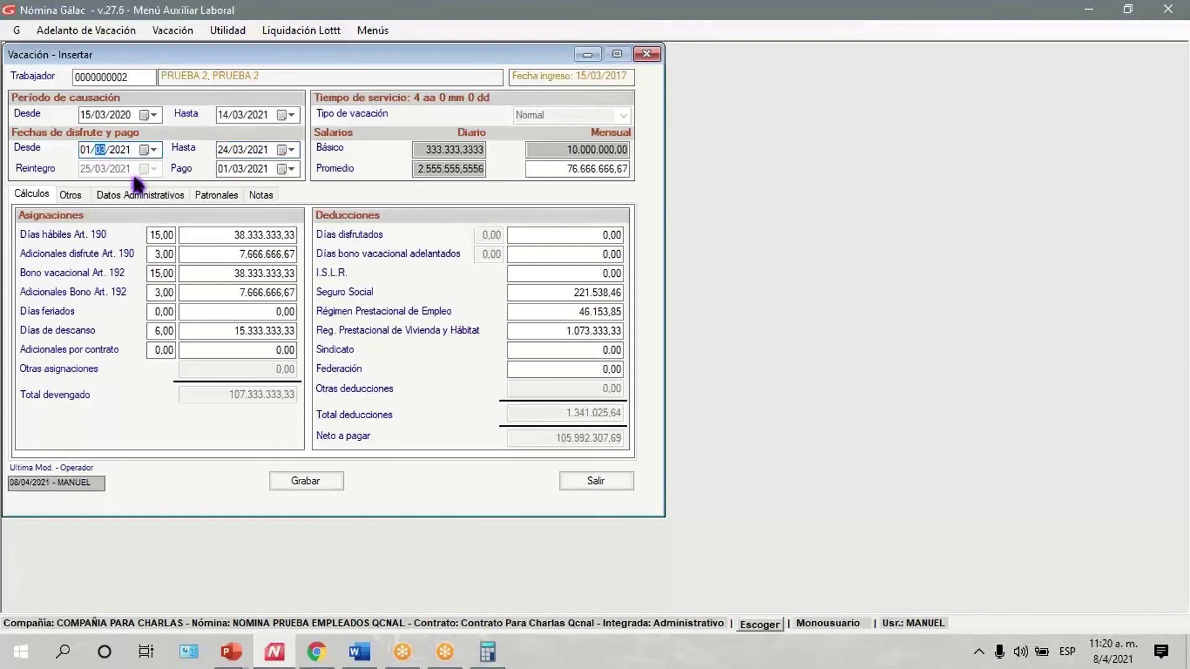
key("Tab")
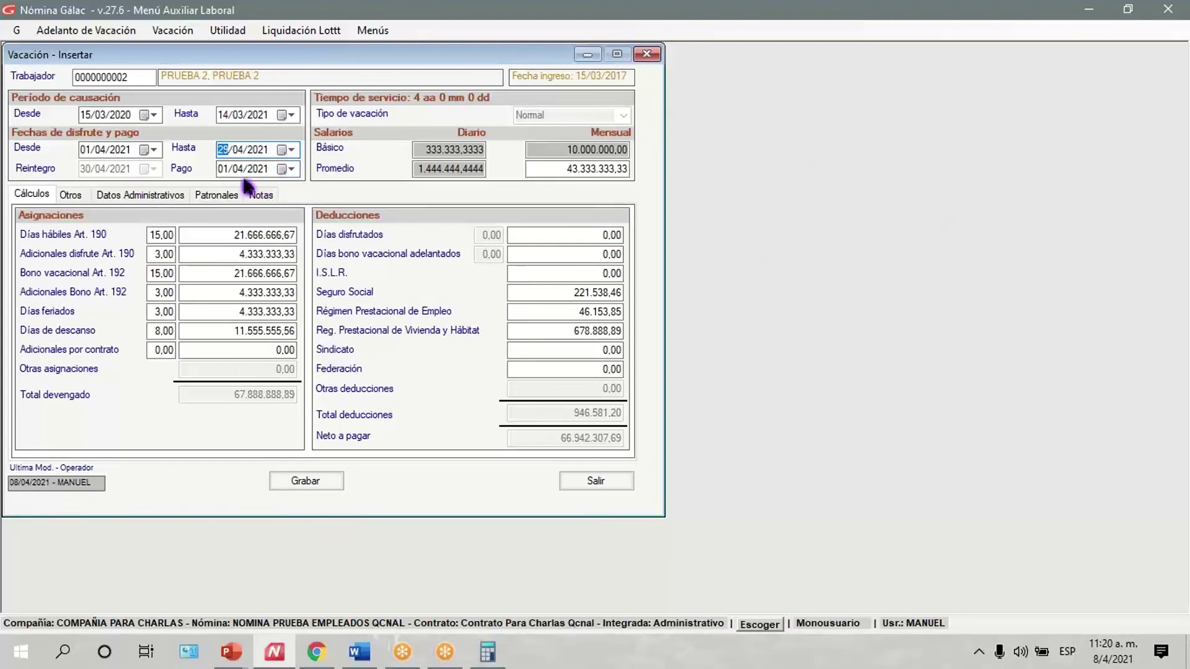
left_click(99, 150)
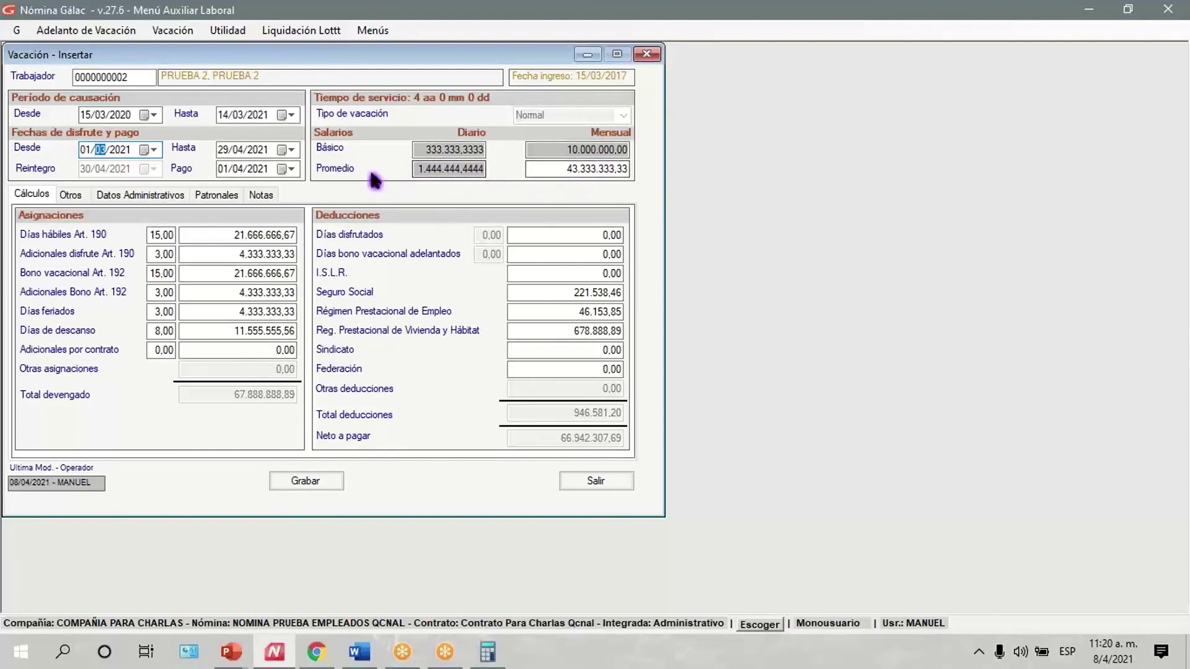
key("Tab")
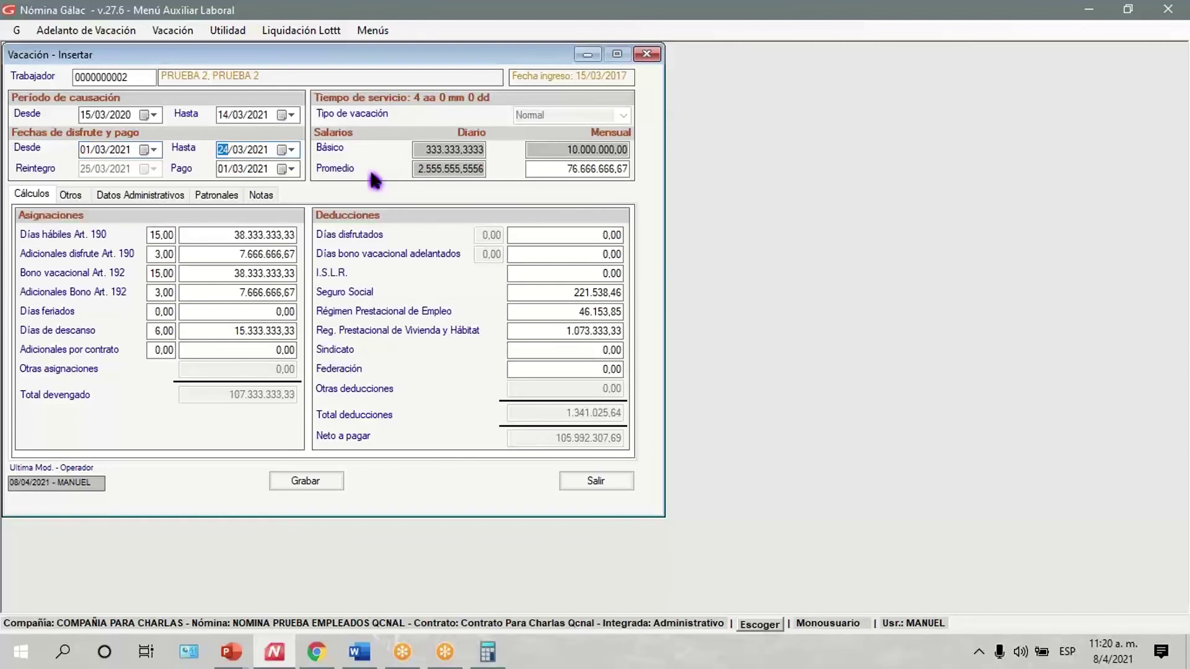
left_click(567, 172)
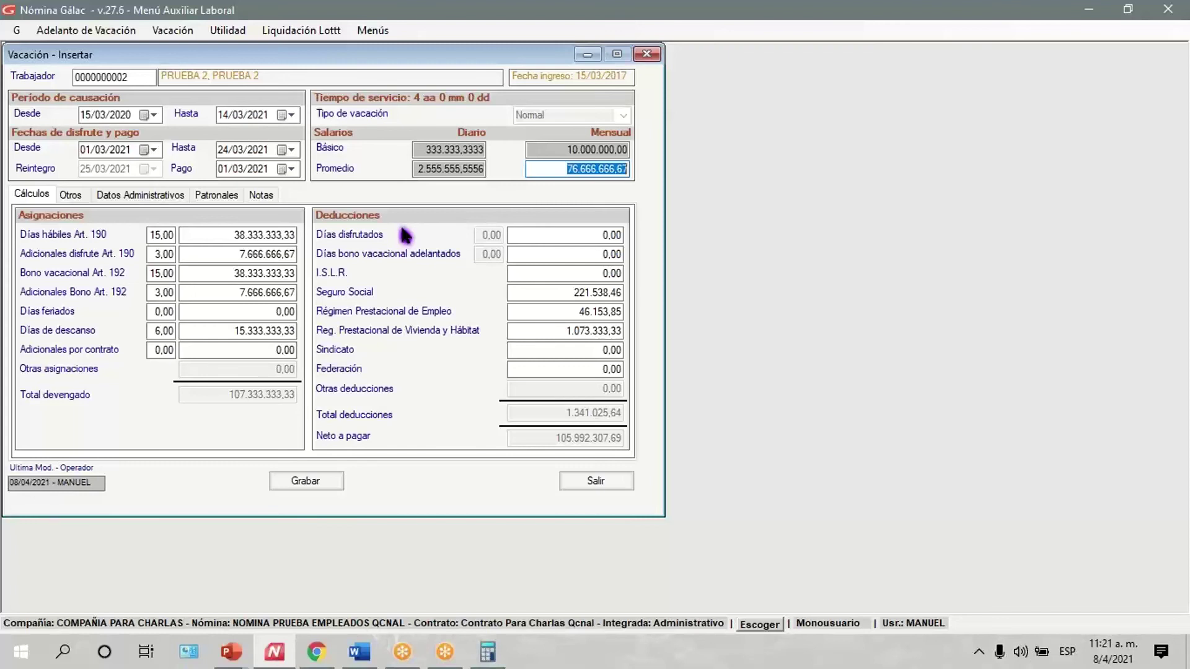
Set the vacation's enjoyment start date to 01/04/2021 and let the amounts recalculate
left_click(101, 150)
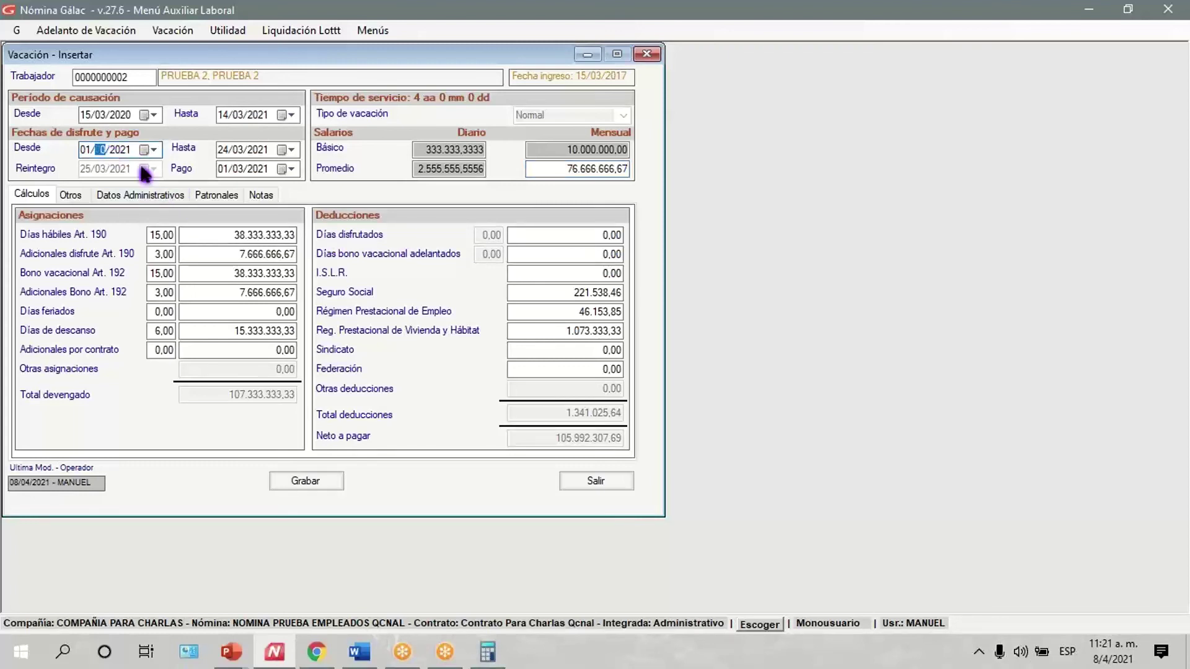
key("Tab")
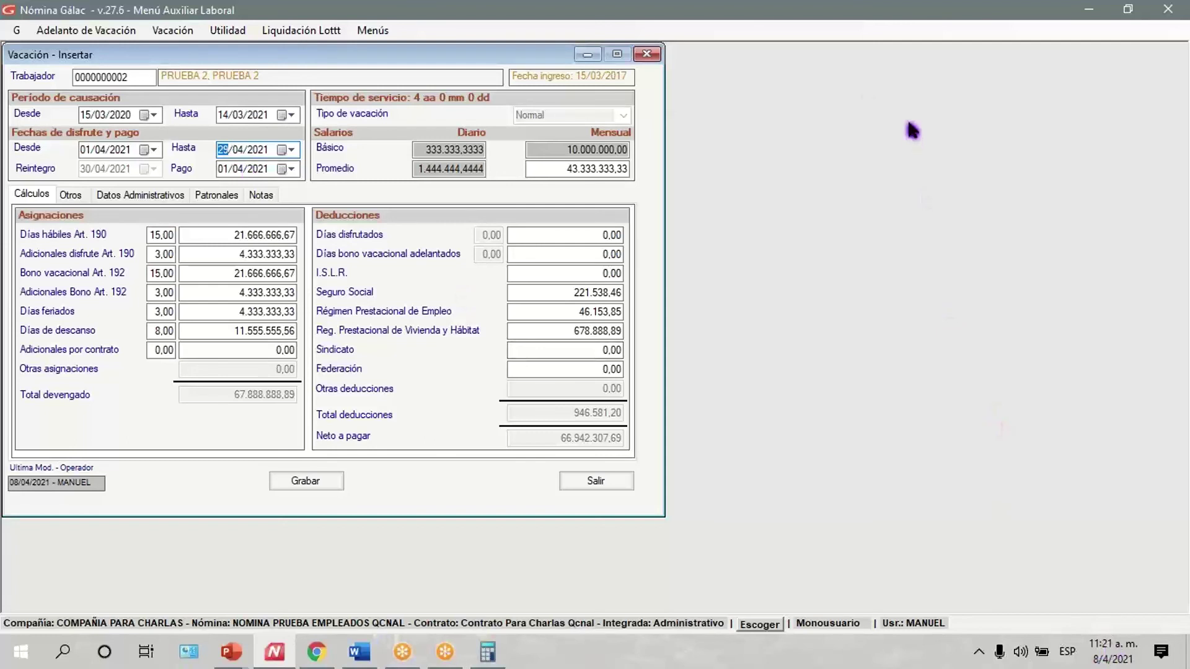
left_click(980, 653)
left_click(1103, 656)
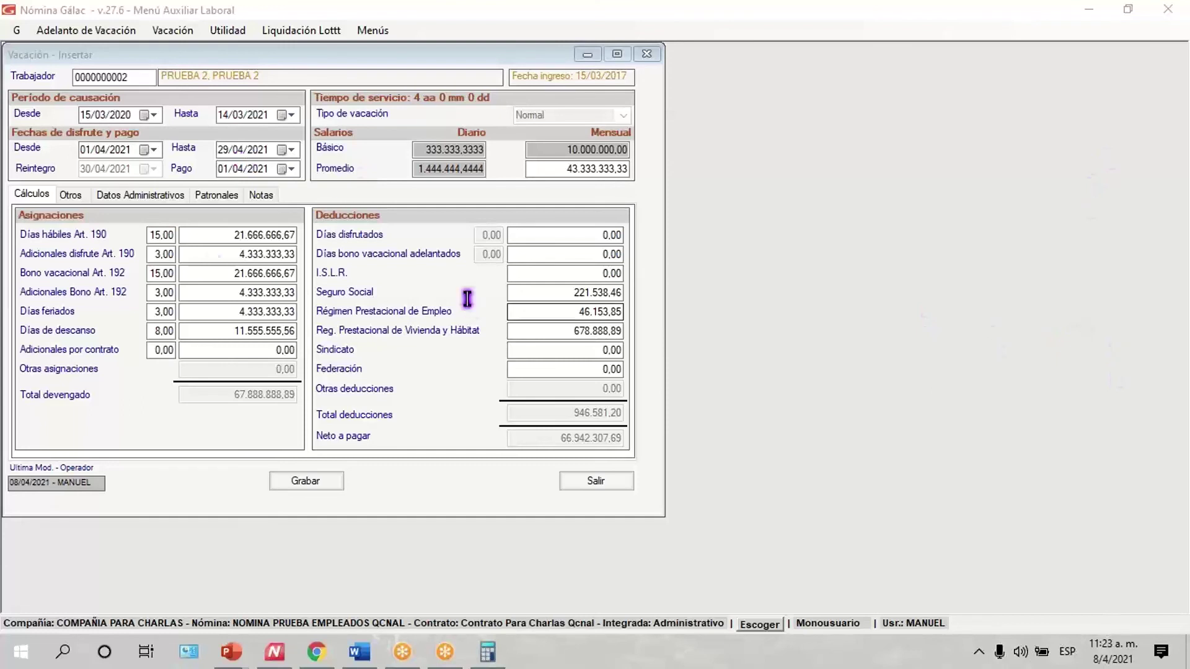
left_click(87, 151)
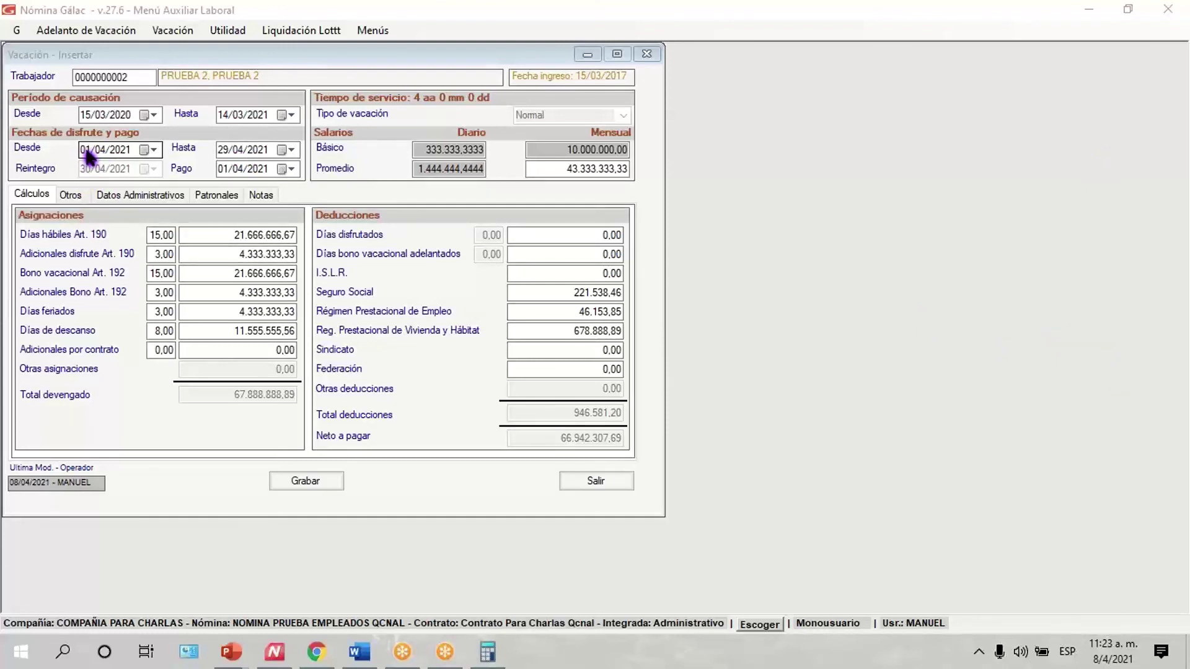
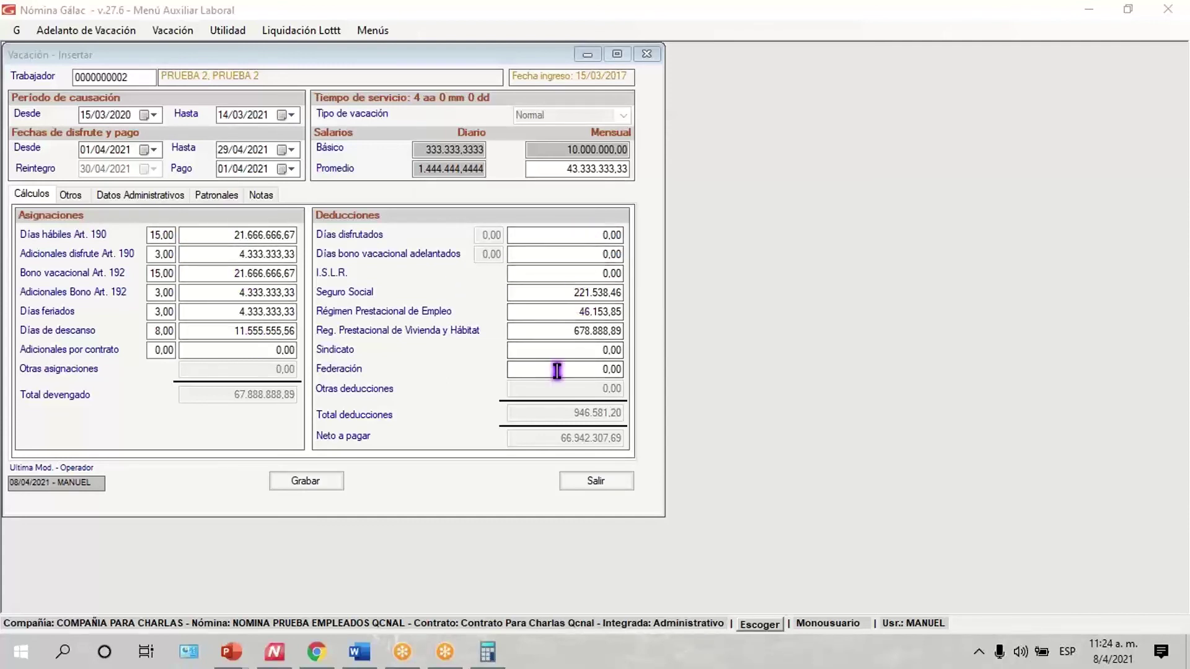
Switch to the Calculator and divide the monthly average of 43.333.333,33 by 30 to check the daily average salary
left_click(487, 652)
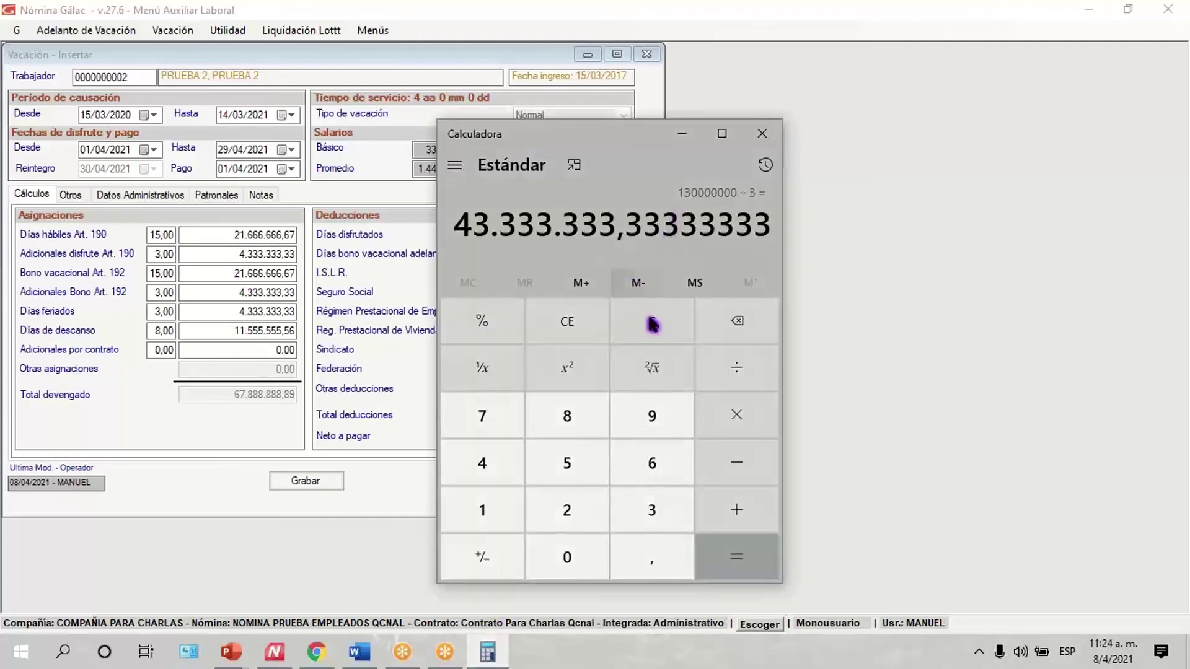
left_click_drag(616, 152, 752, 155)
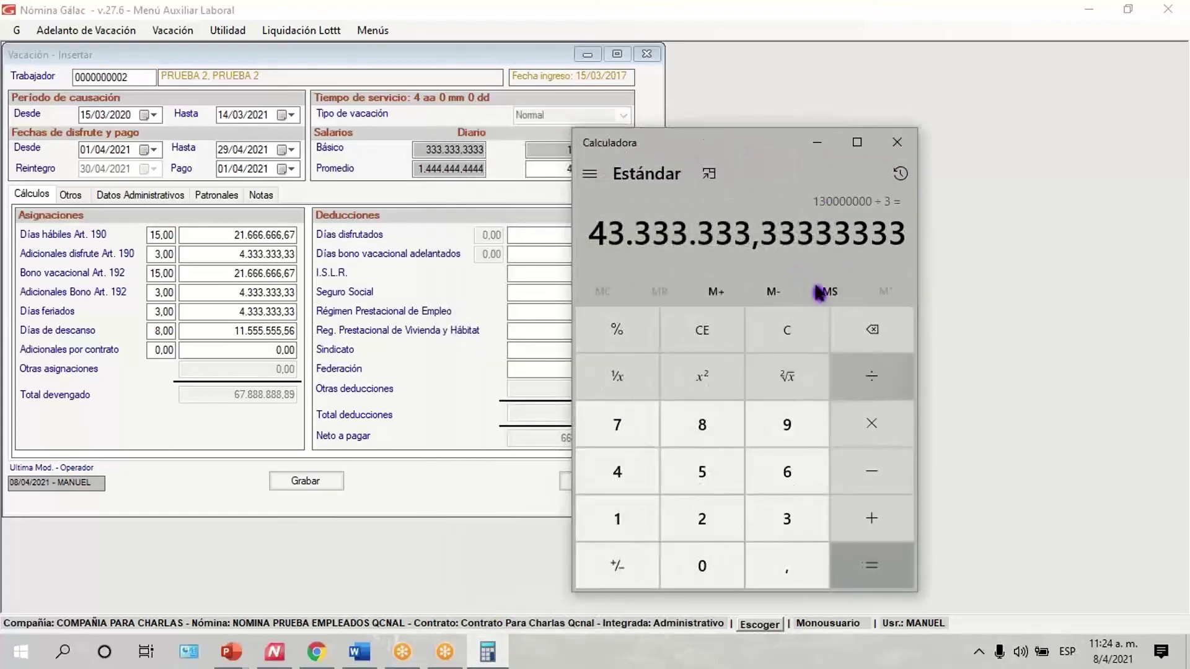
left_click(871, 376)
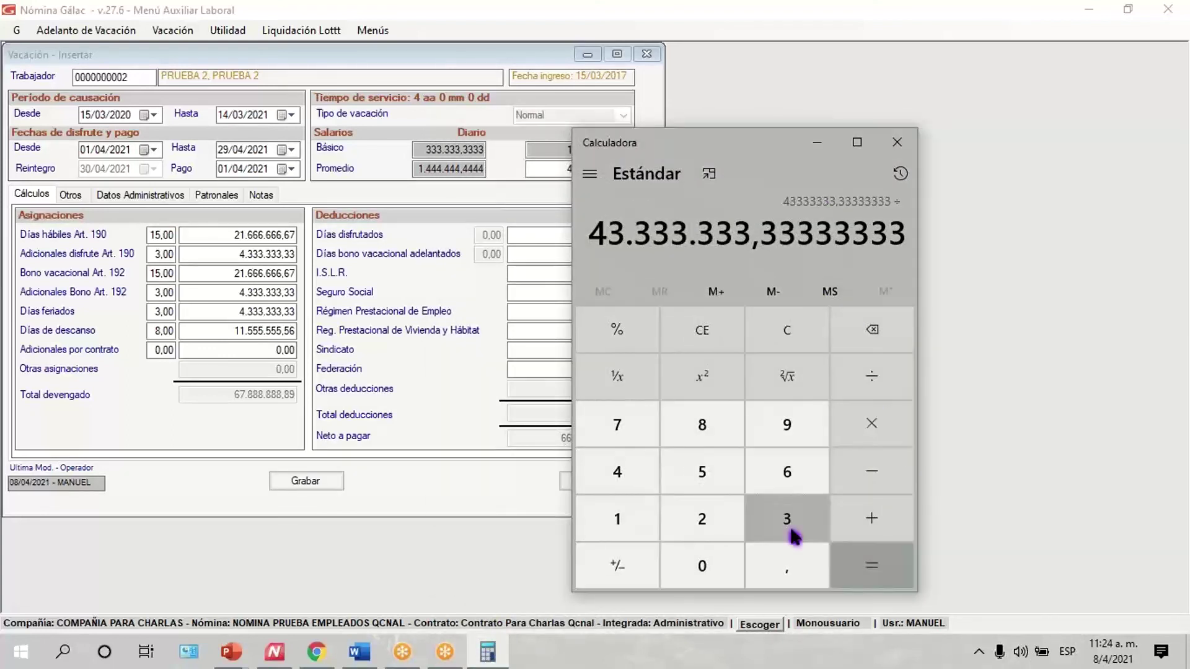
left_click(788, 523)
left_click(703, 564)
left_click(871, 565)
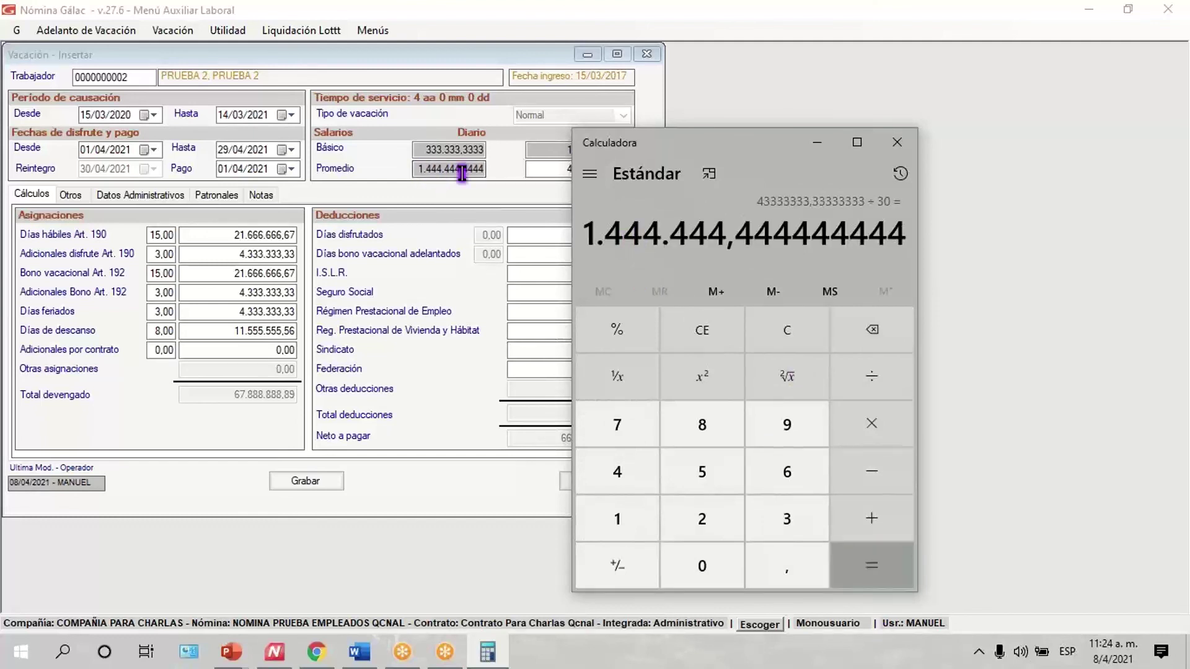
Multiply the daily average by 15 and compare the result with the Días hábiles Art. 190 amount in the vacation record
left_click(872, 434)
left_click(610, 518)
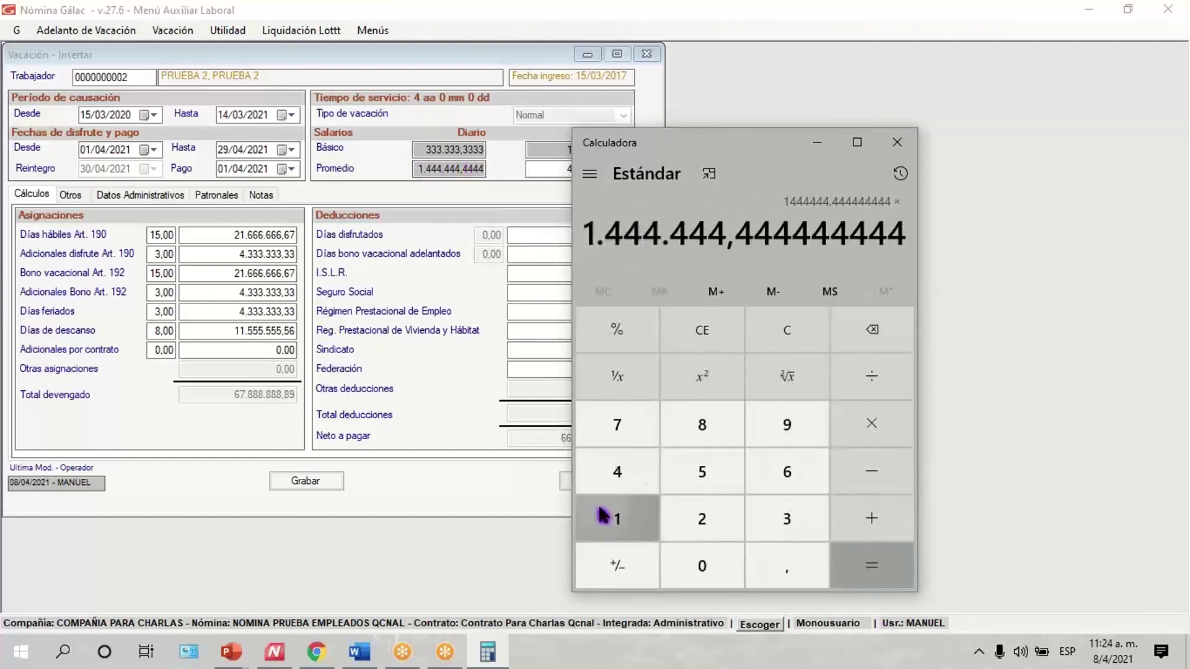
left_click(700, 471)
left_click(868, 566)
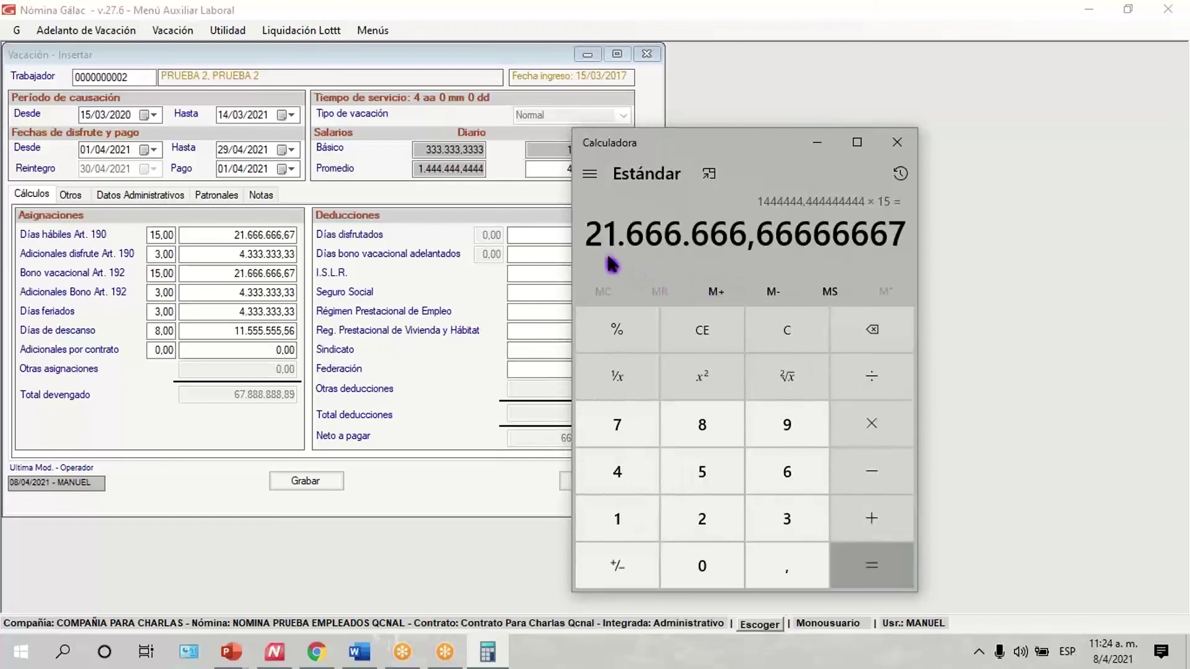
left_click_drag(233, 235, 282, 235)
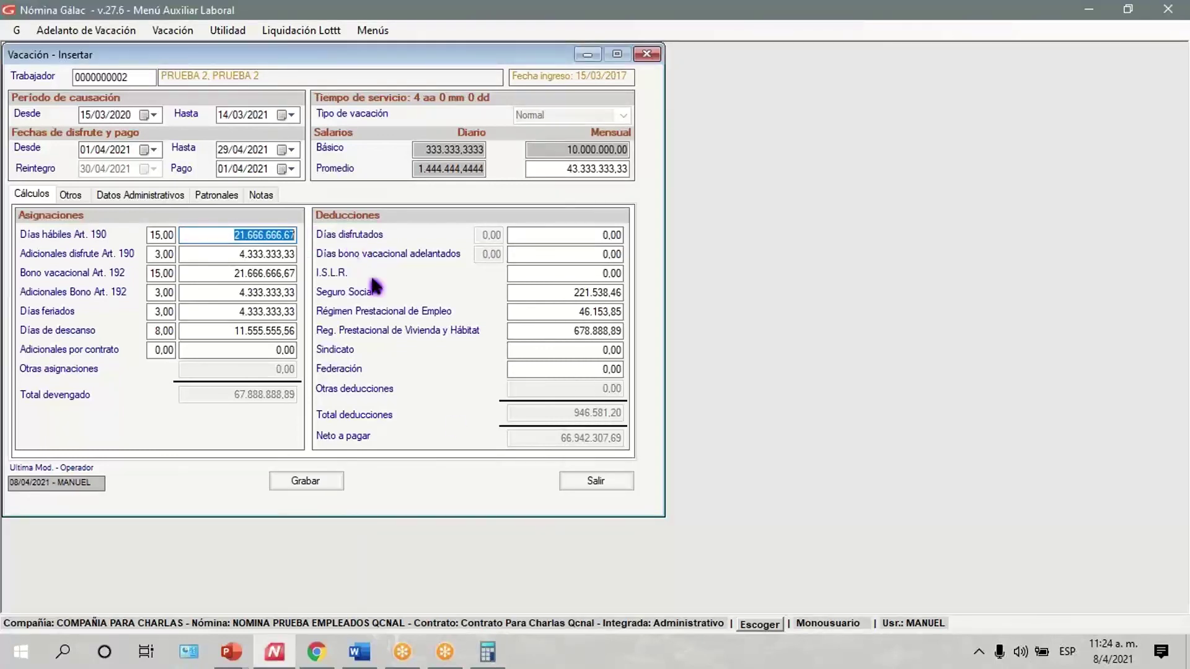
left_click(488, 651)
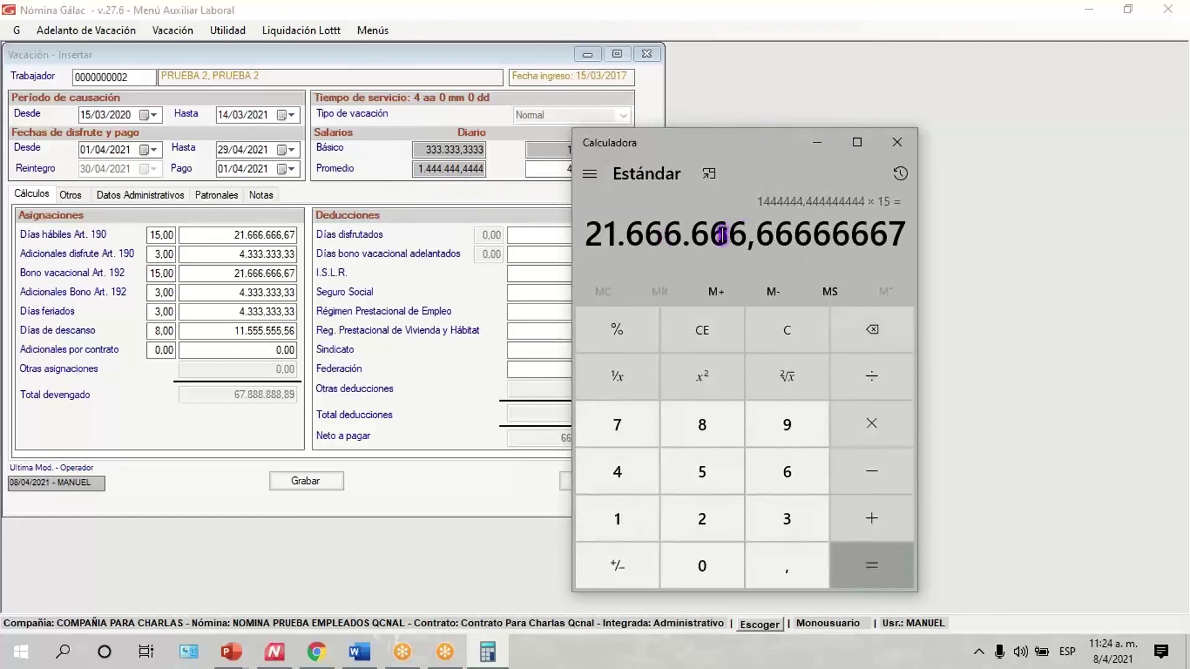
left_click_drag(673, 159, 484, 216)
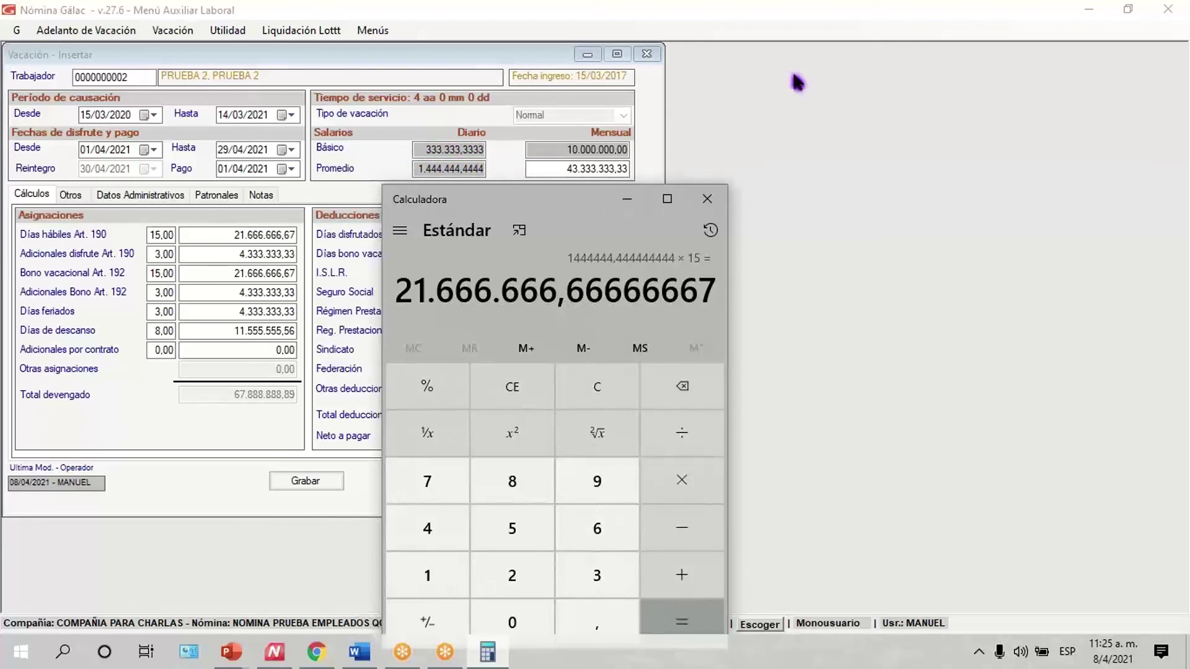
left_click(849, 39)
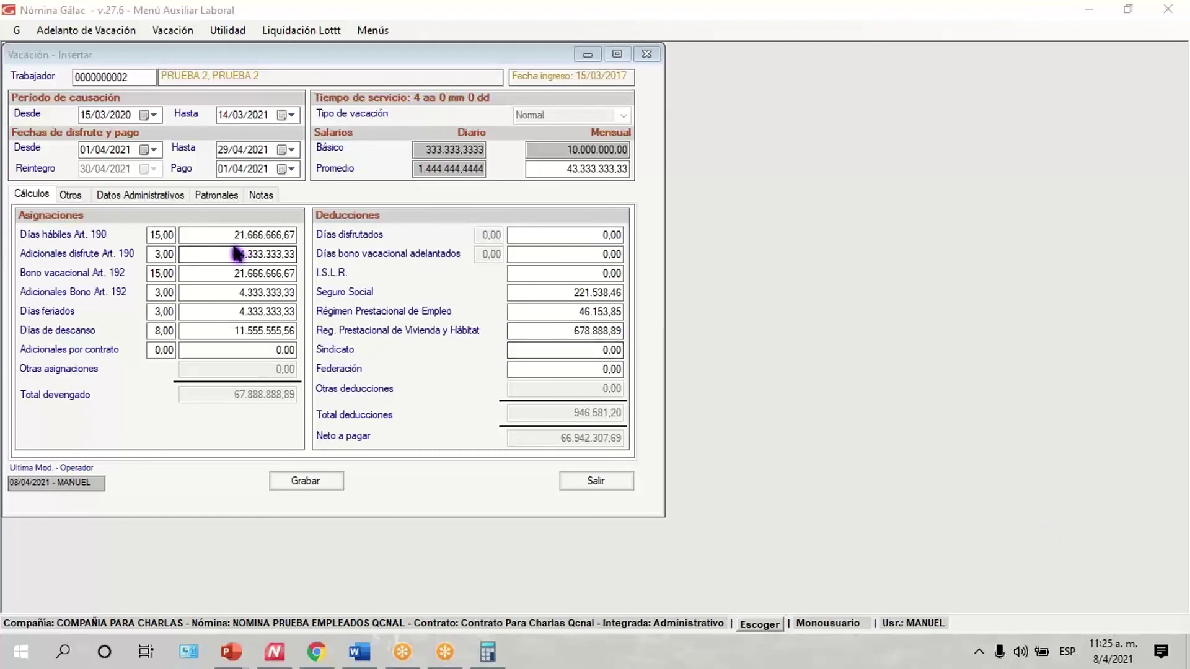
Add the other concept "Bono Especial Complemento" to the vacation as an Asignación with an amount of 20.000.000,00
left_click(74, 196)
left_click(148, 241)
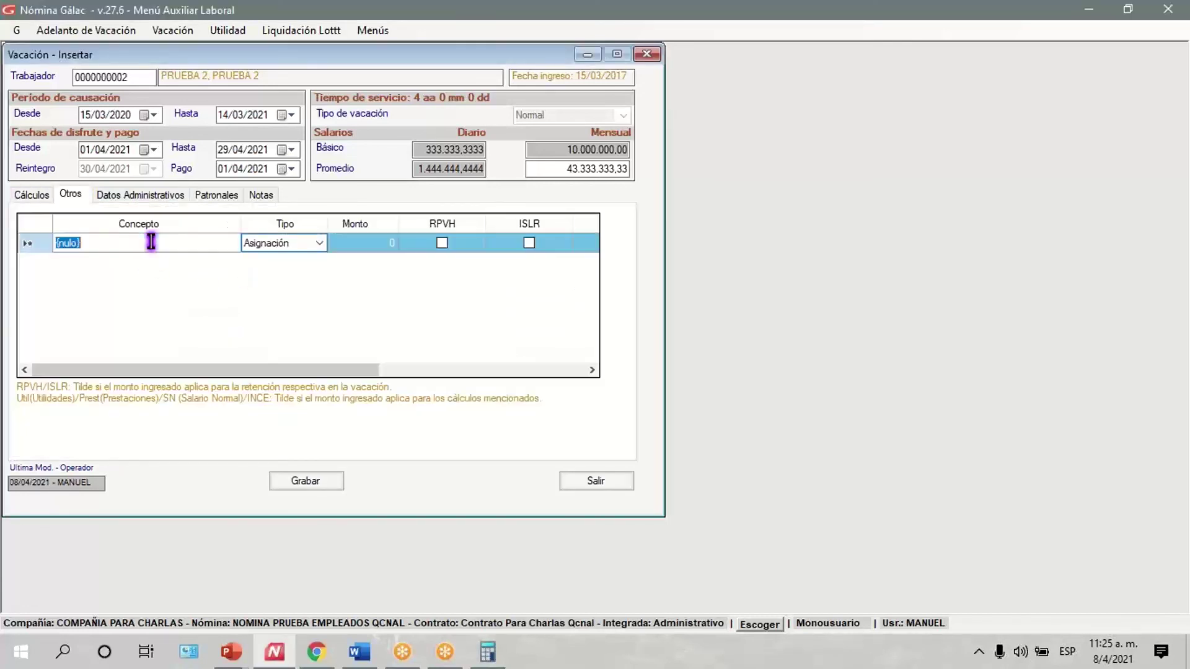
key("BackSpace")
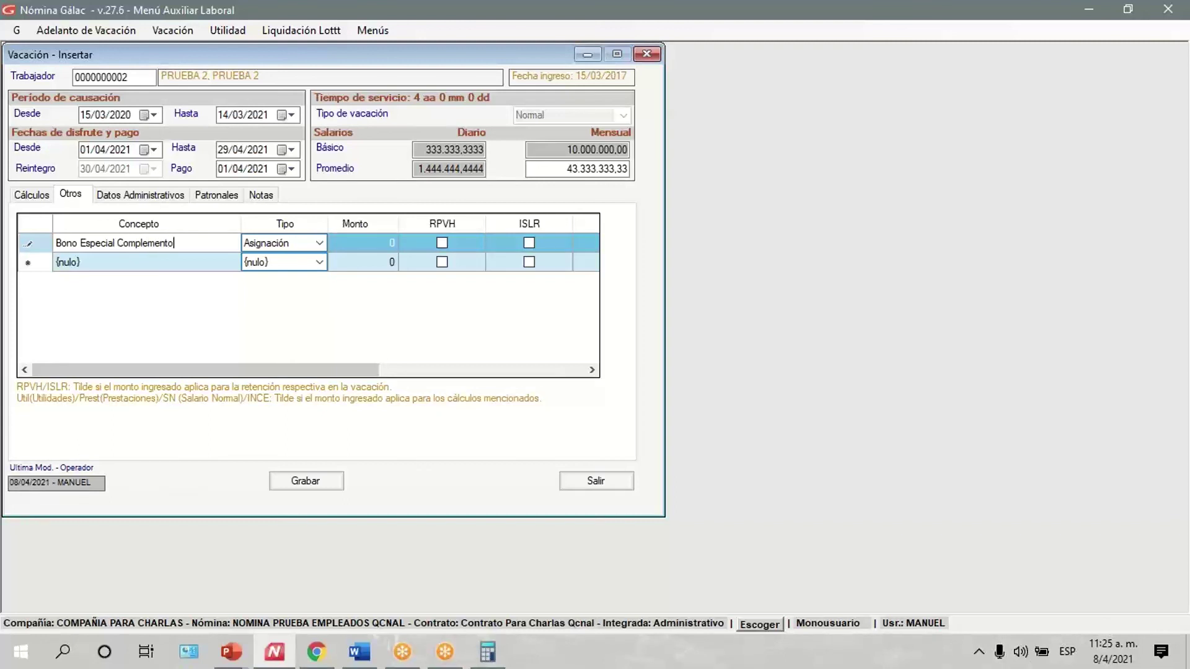
left_click(318, 243)
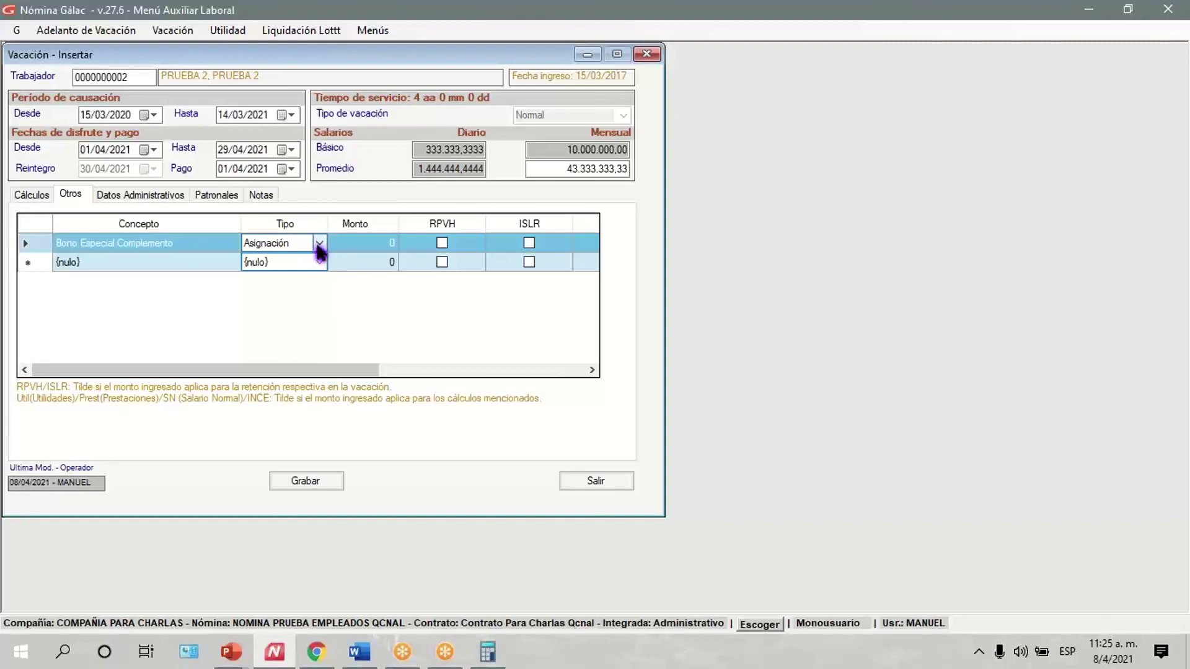
left_click(361, 244)
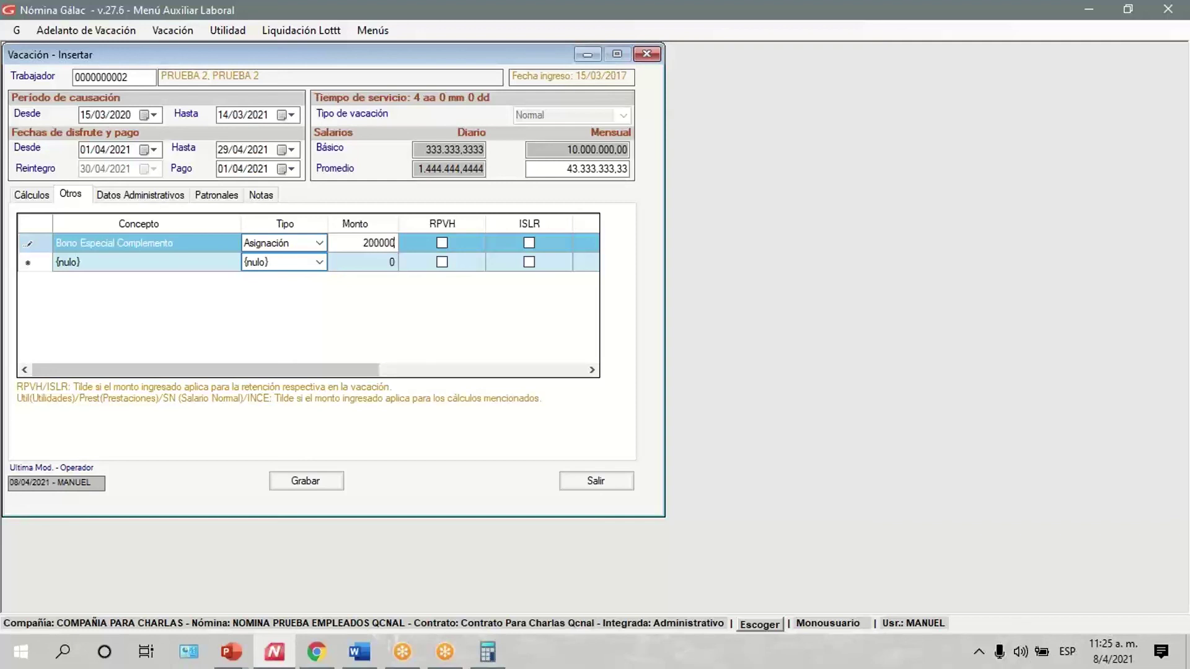
key("Return")
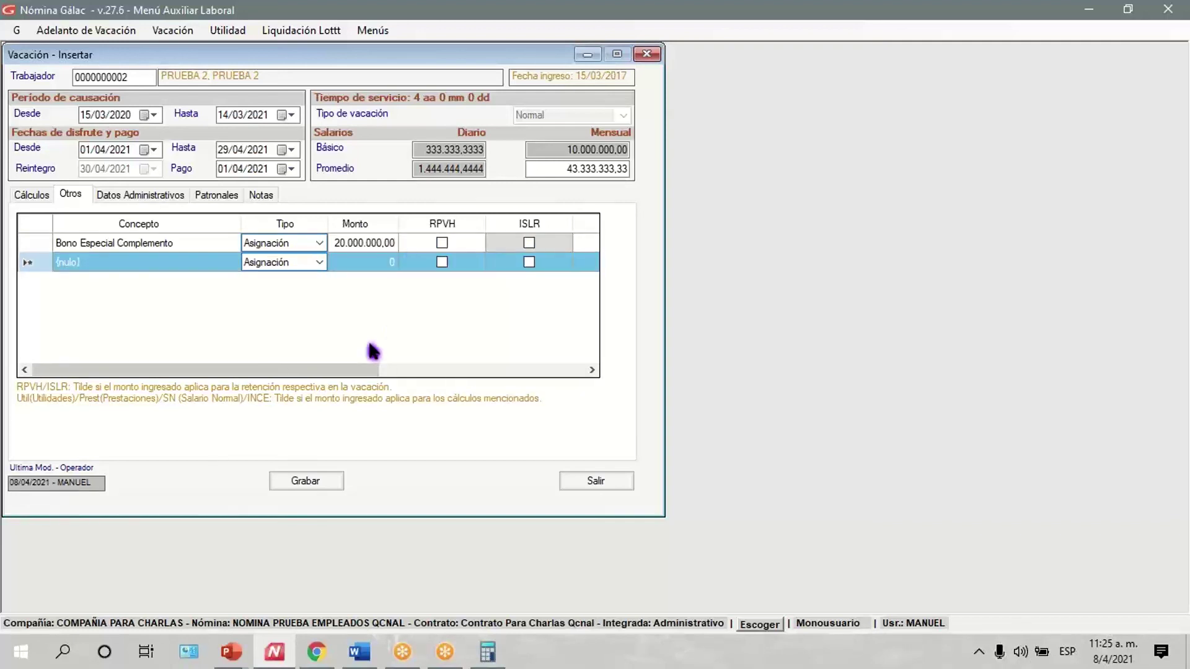
Review the bonus's RPVH, ISLR, Util, Prest and S.N. options, keeping its type as Asignación
scroll(371, 351, "right", 5)
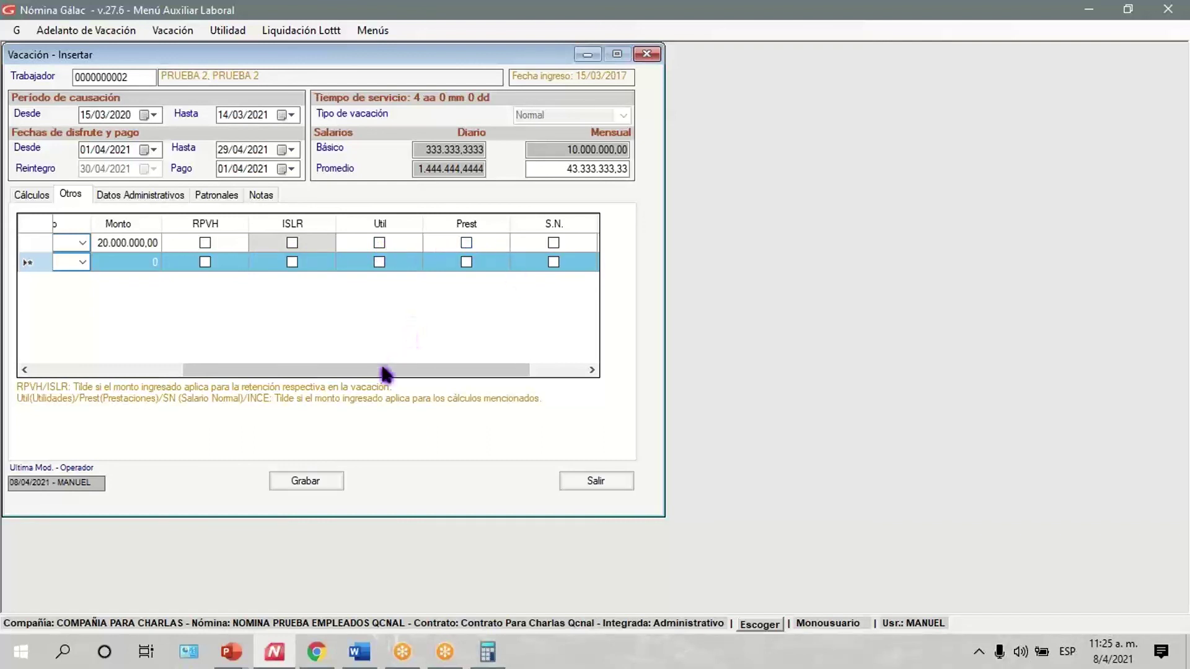
left_click_drag(385, 370, 233, 371)
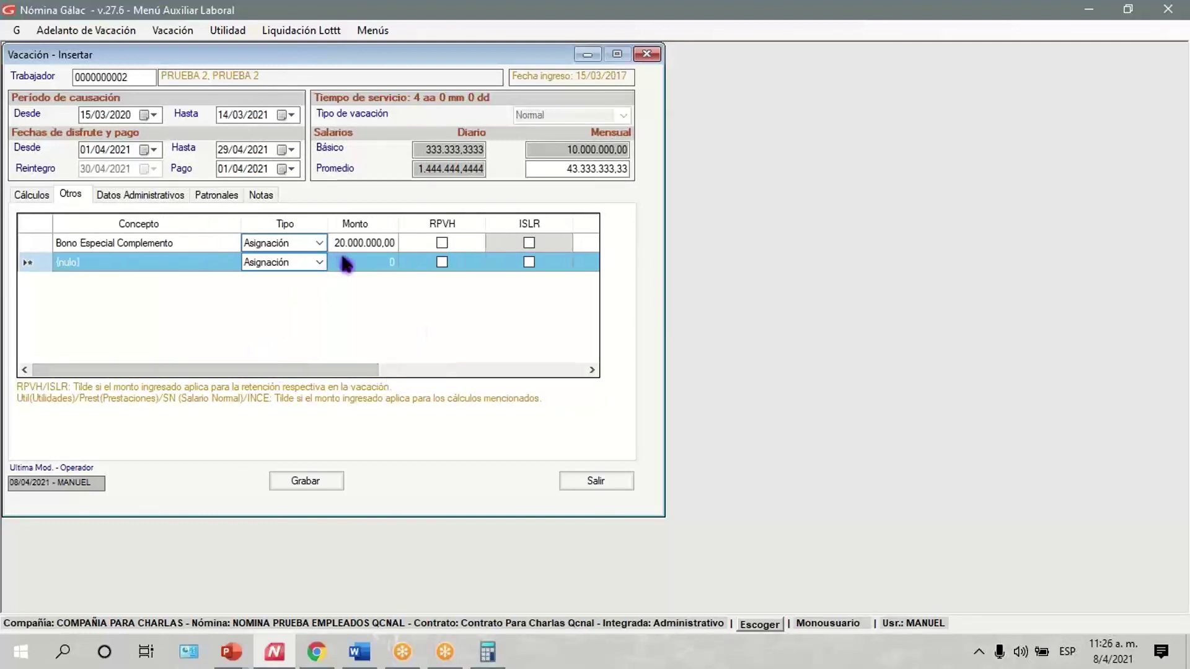
left_click(196, 247)
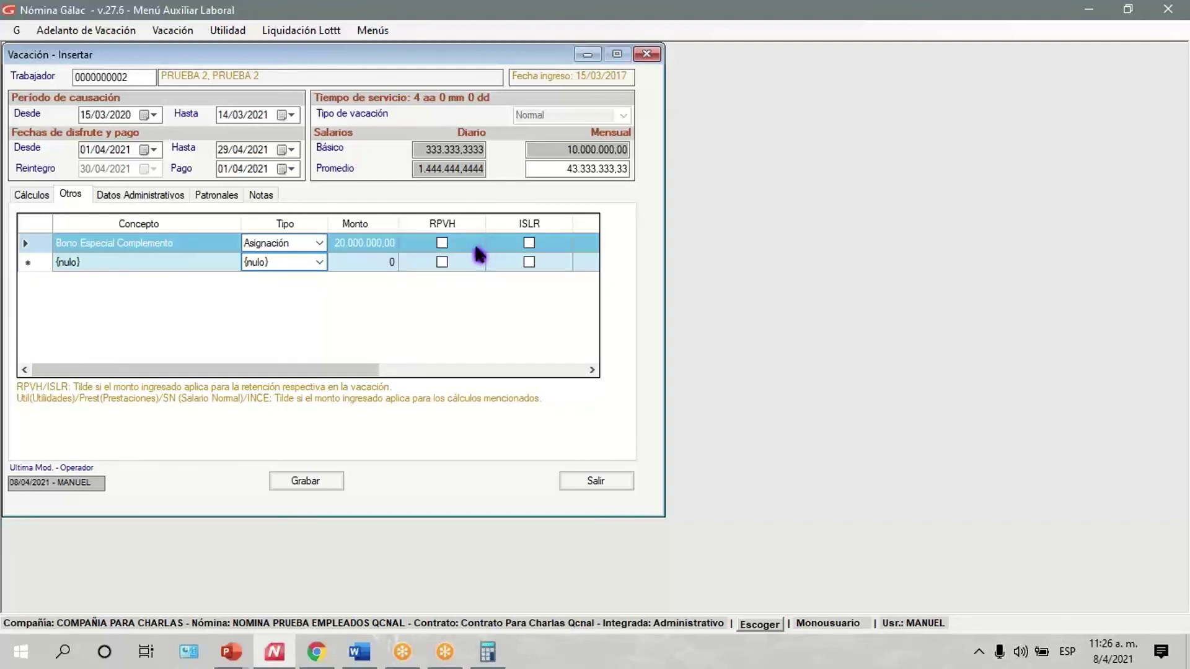
left_click_drag(350, 371, 7, 319)
left_click(319, 244)
left_click(279, 261)
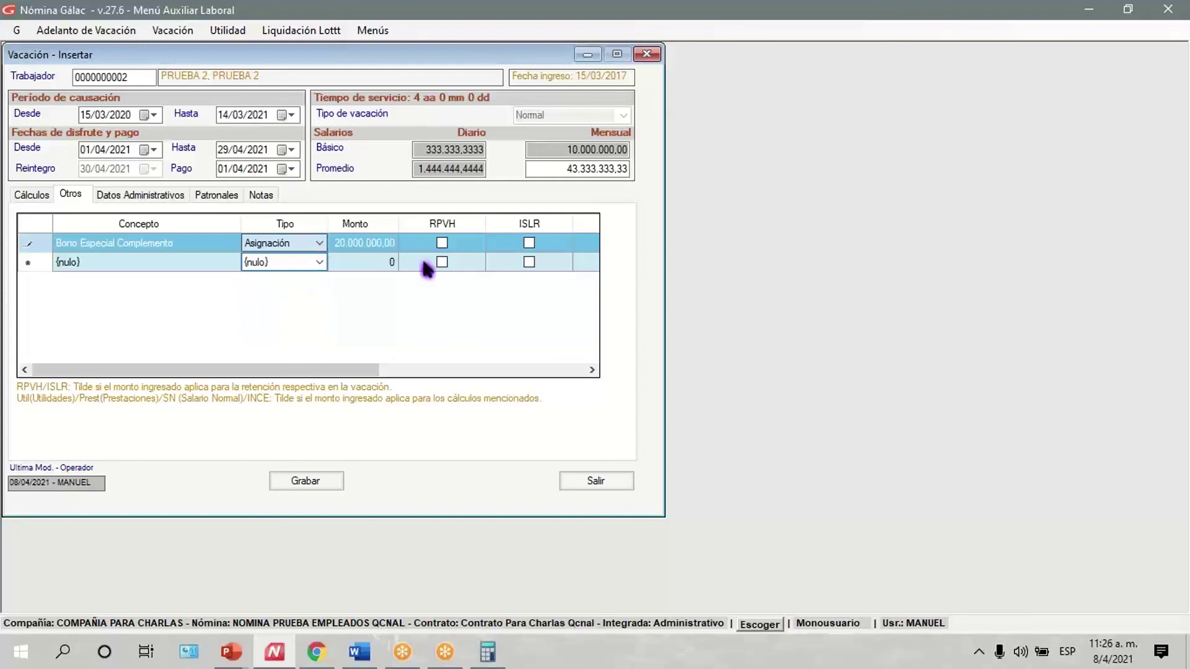
left_click_drag(345, 371, 310, 485)
Save the vacation without printing its payment receipt, acknowledge the inactivity period notice, and close the insert form
left_click(310, 484)
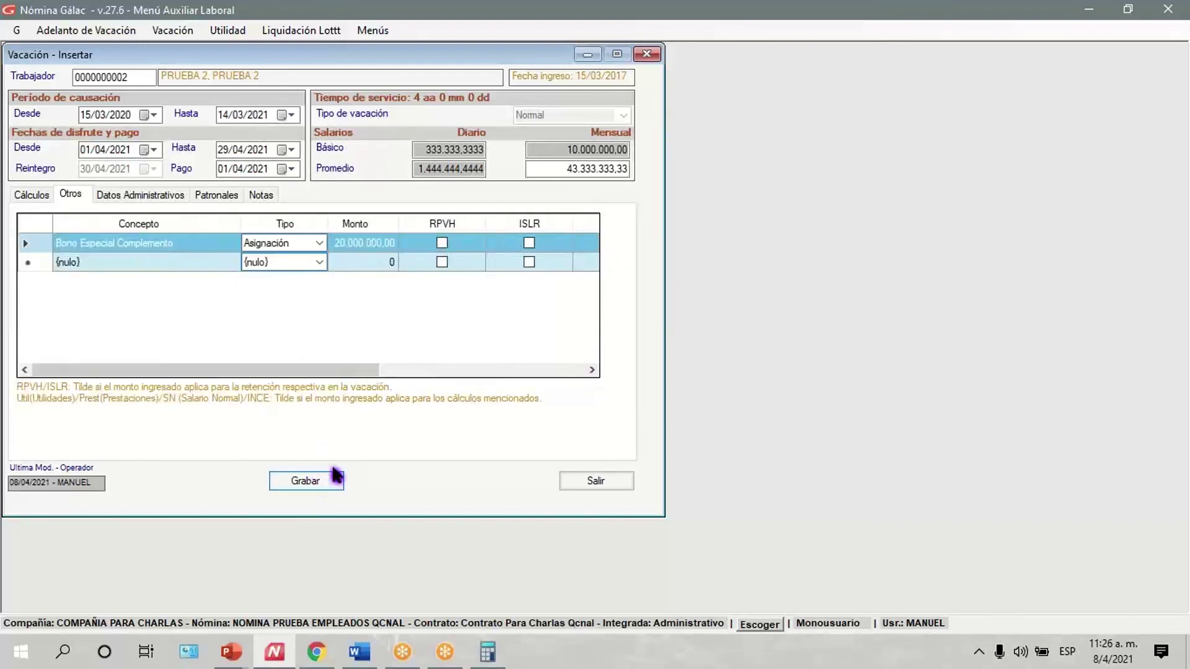
left_click(335, 476)
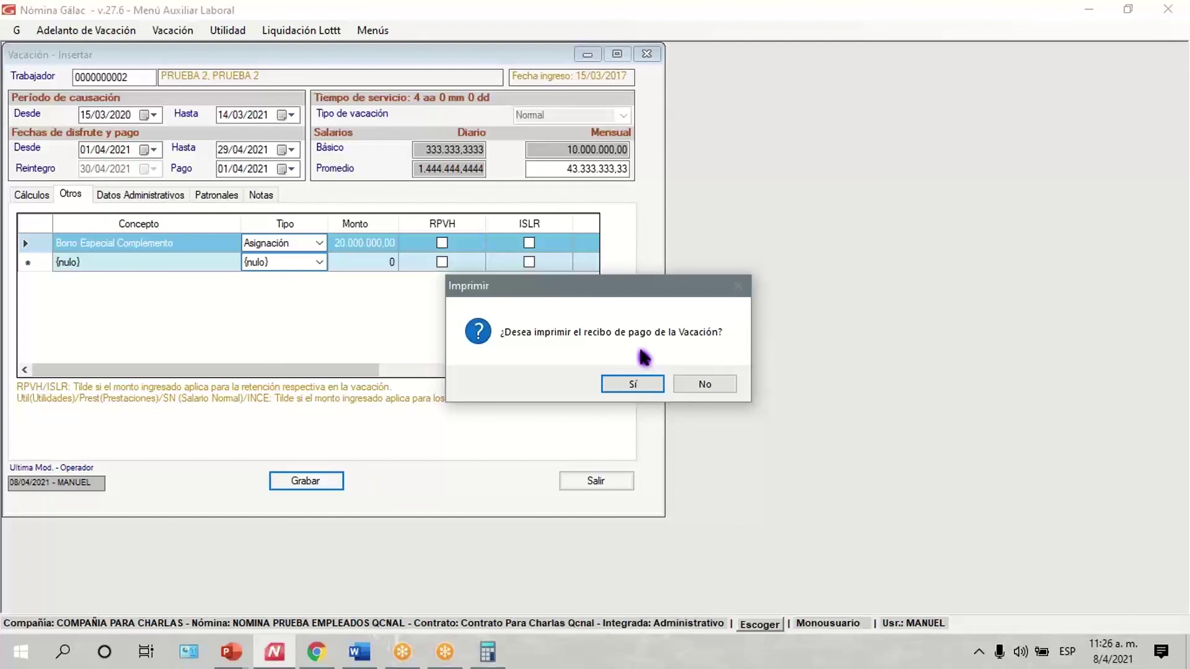
left_click(721, 389)
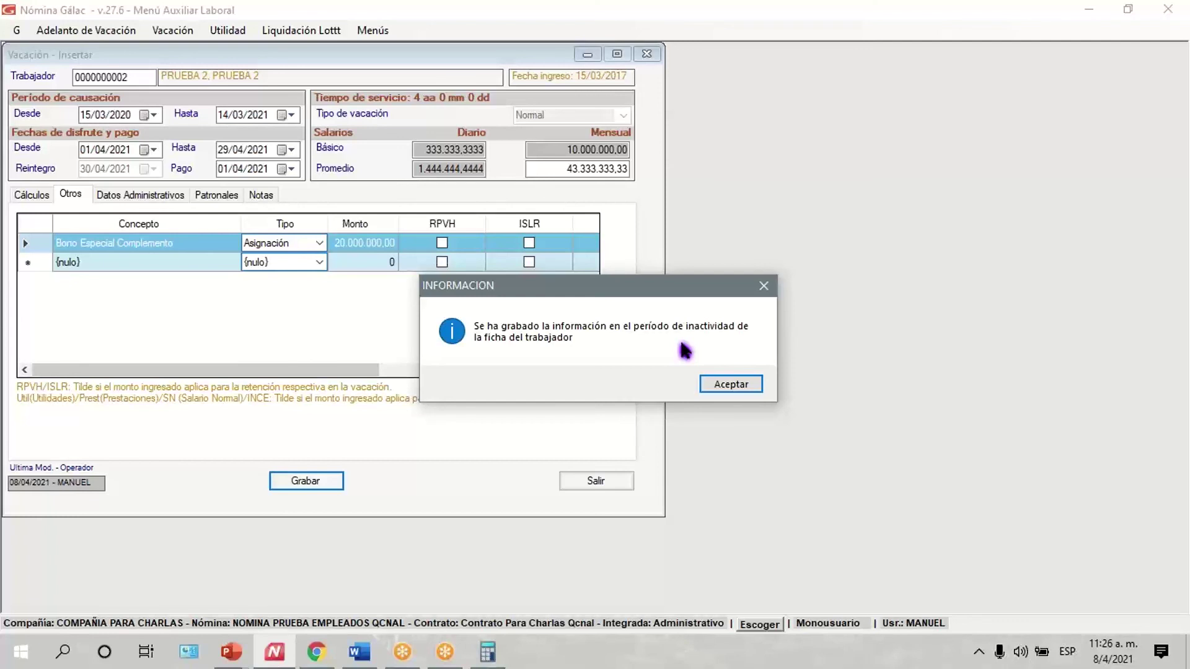
left_click(731, 385)
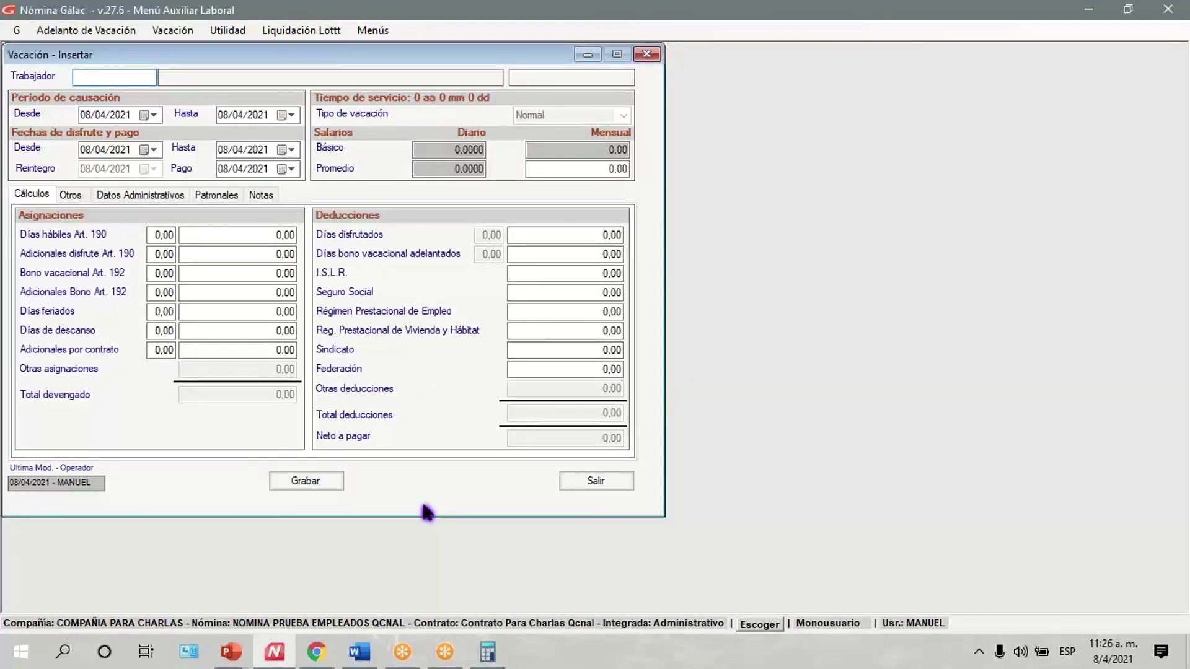
key("Escape")
key("Return")
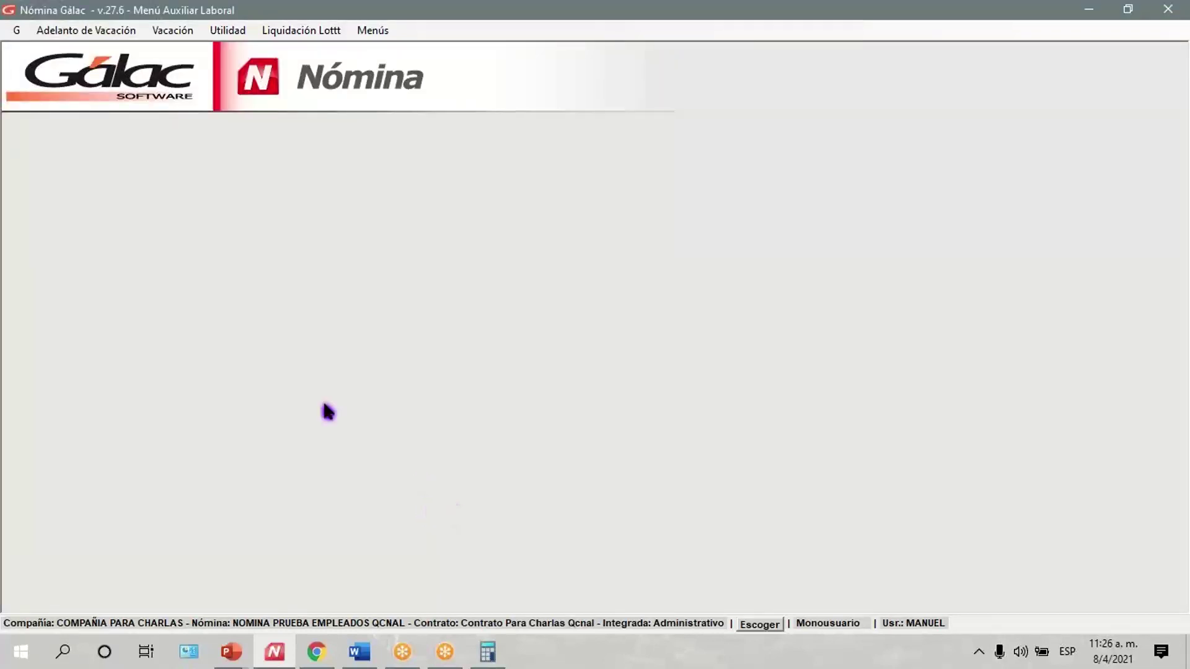
Set up the Pago de Vacación report for a single worker, code 2 (PRUEBA 2), from the vacation reports
left_click(186, 32)
left_click(186, 32)
left_click(186, 32)
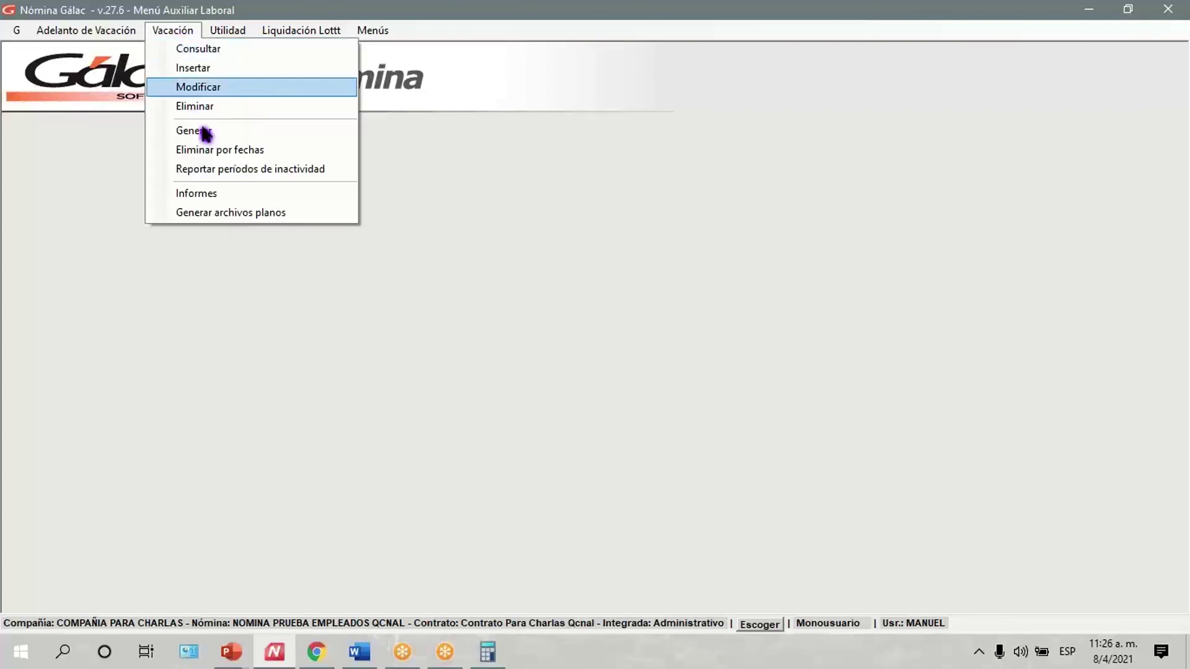
left_click(207, 193)
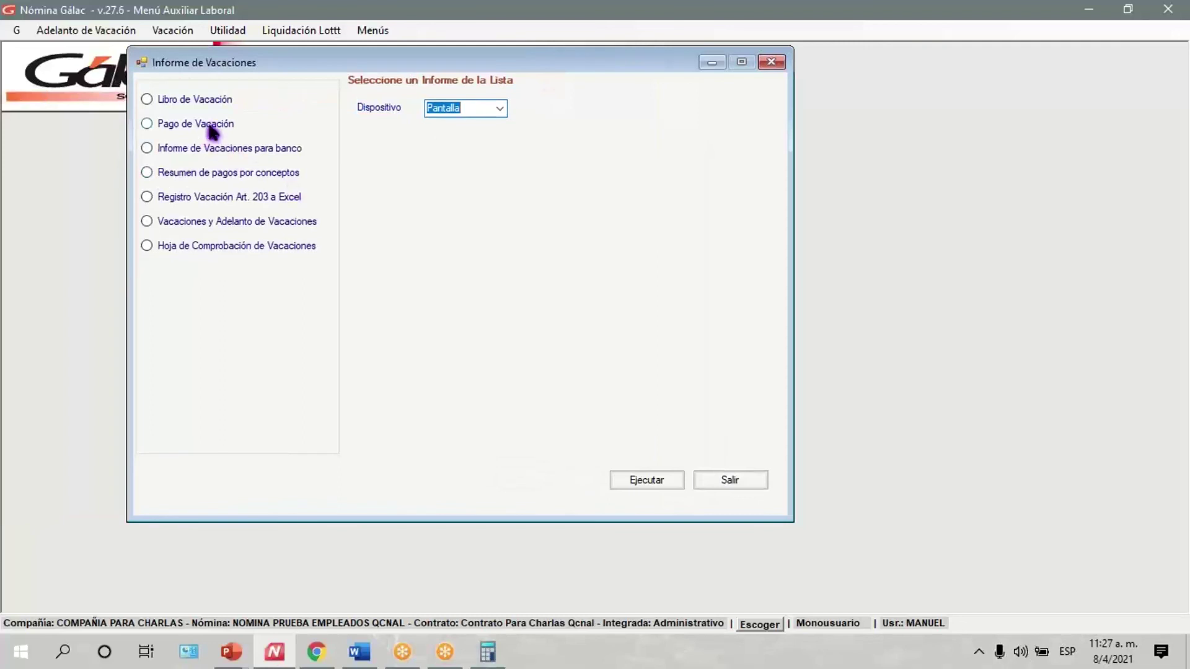
left_click(211, 126)
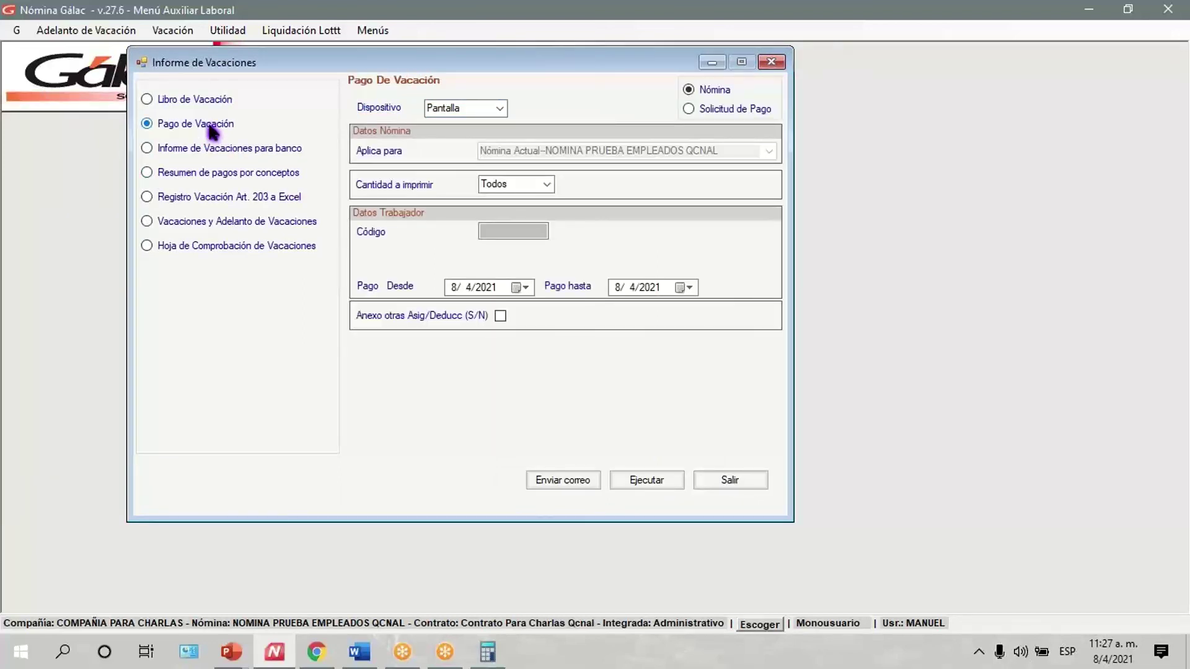
left_click(546, 184)
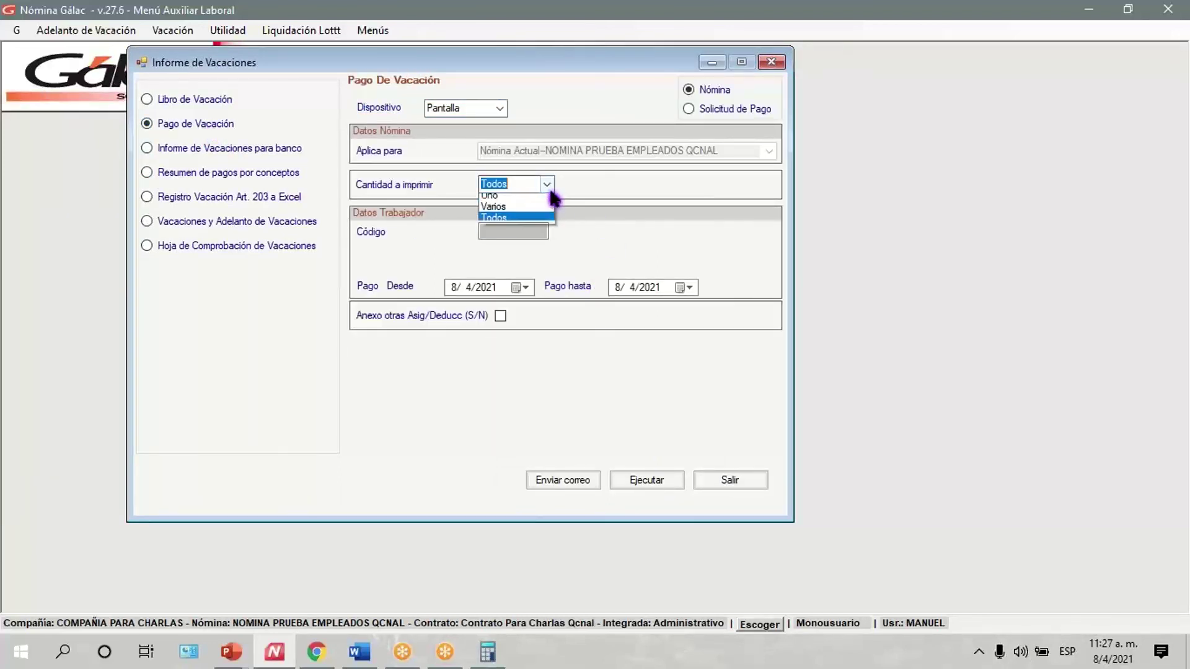
left_click(514, 201)
left_click(520, 230)
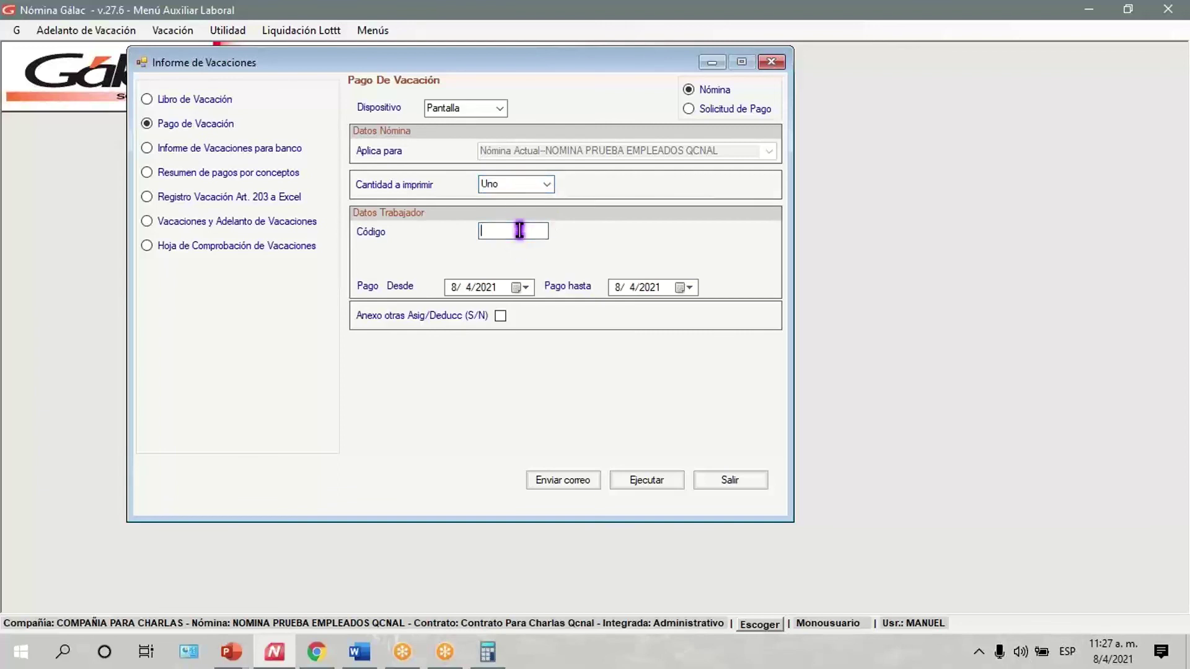
type("2")
key("Return")
key("Tab")
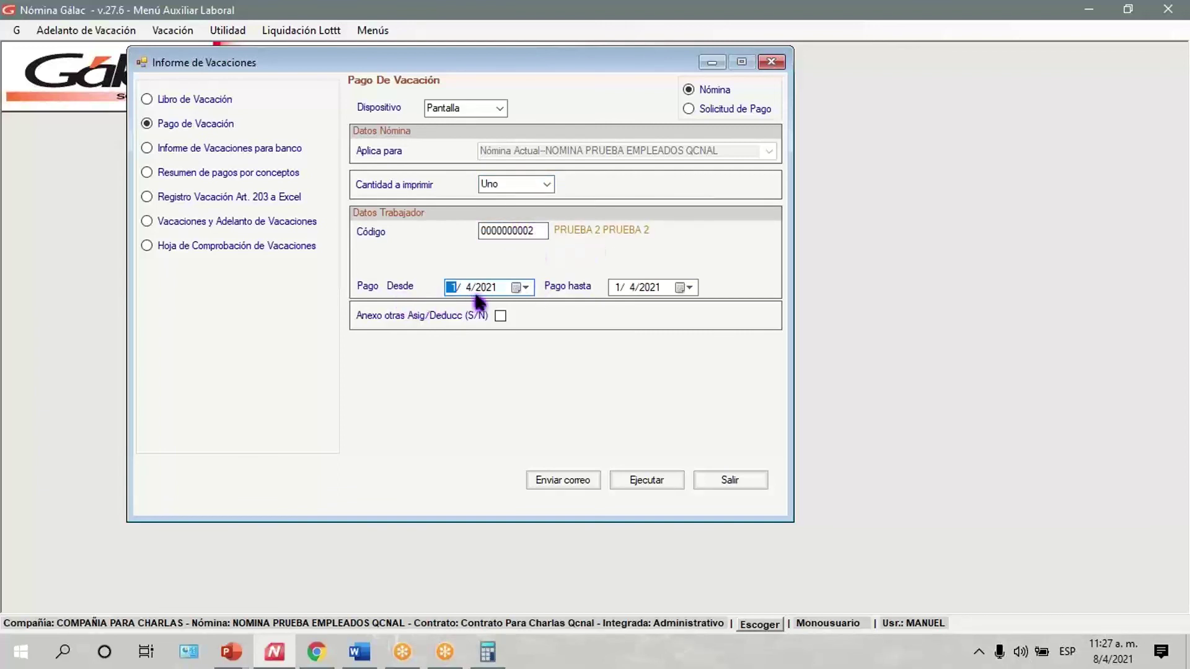
Include the annex of other allocations and deductions, run the report on screen, and bring up the generated vacation payment receipt
left_click(501, 317)
left_click(657, 486)
left_click(657, 486)
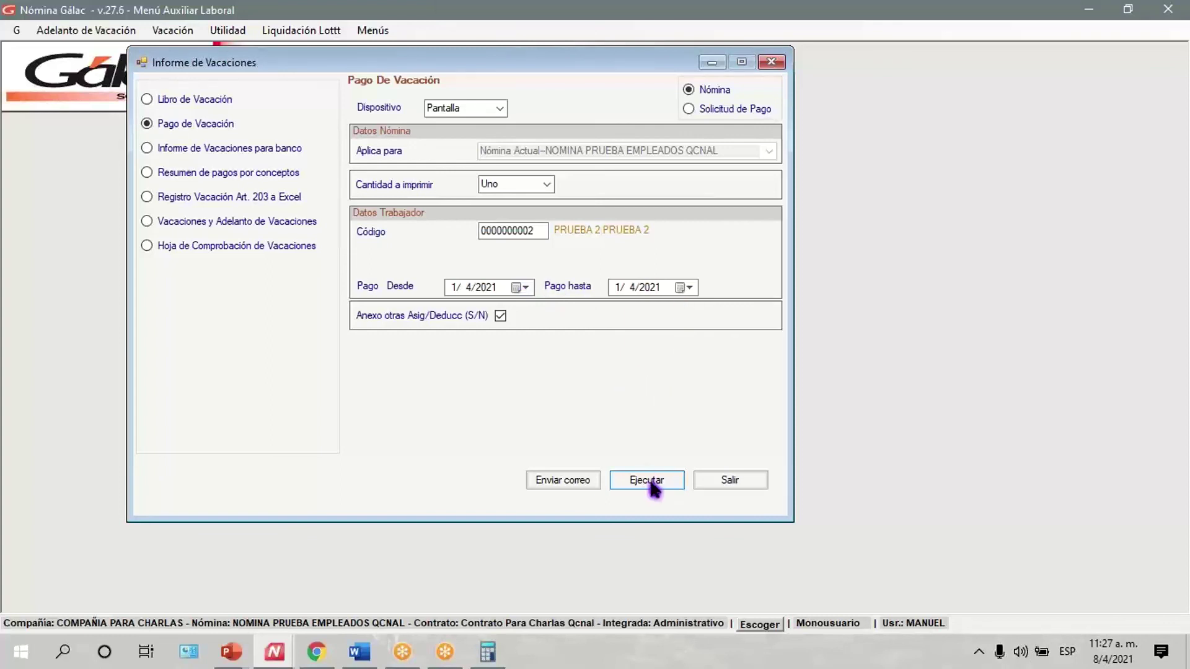
left_click(274, 650)
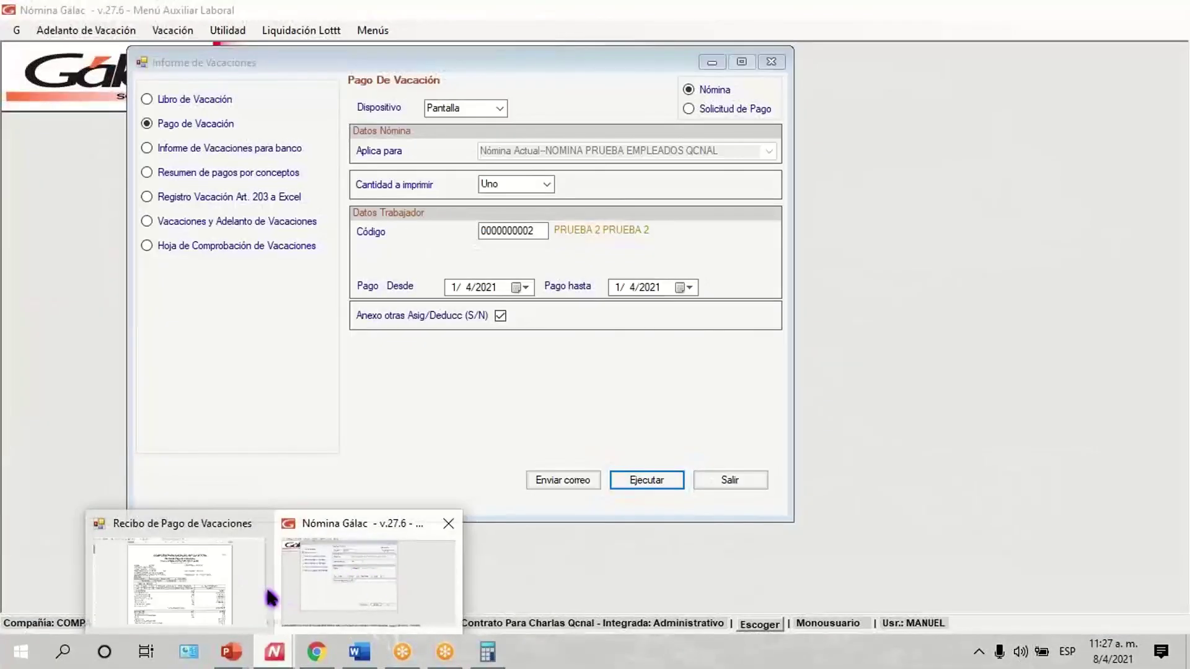
left_click(260, 589)
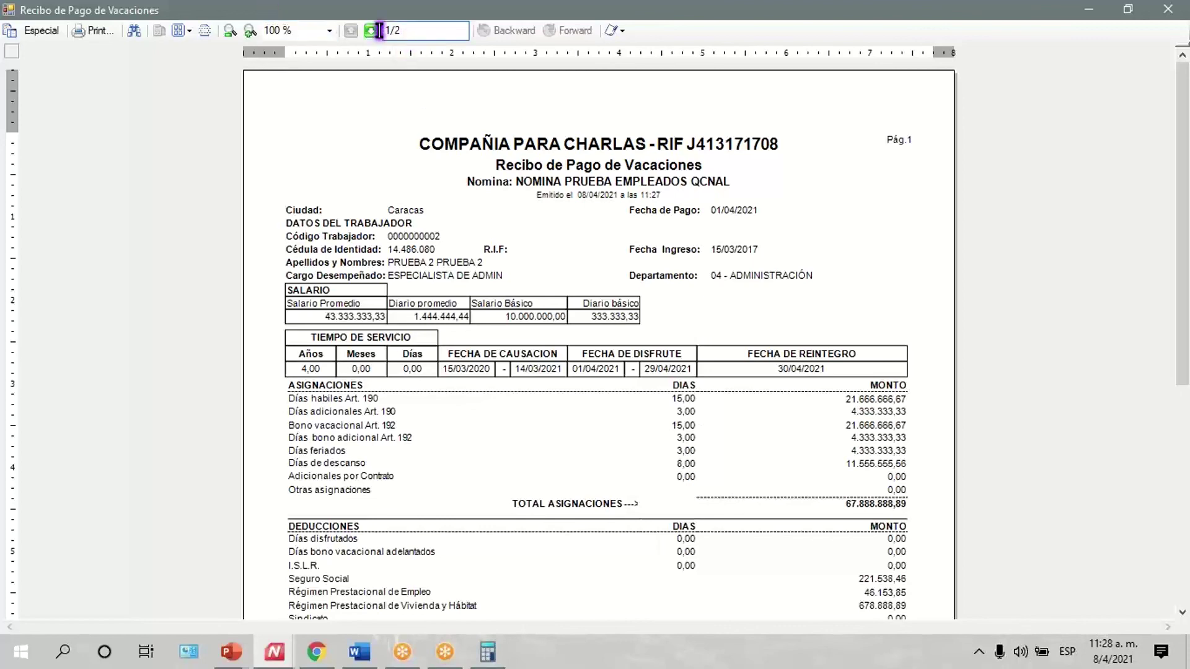
Review the receipt's allocations and deductions, check the Bono Especial Complemento annex on the second page, and return to the first page
scroll(551, 390, "down", 1)
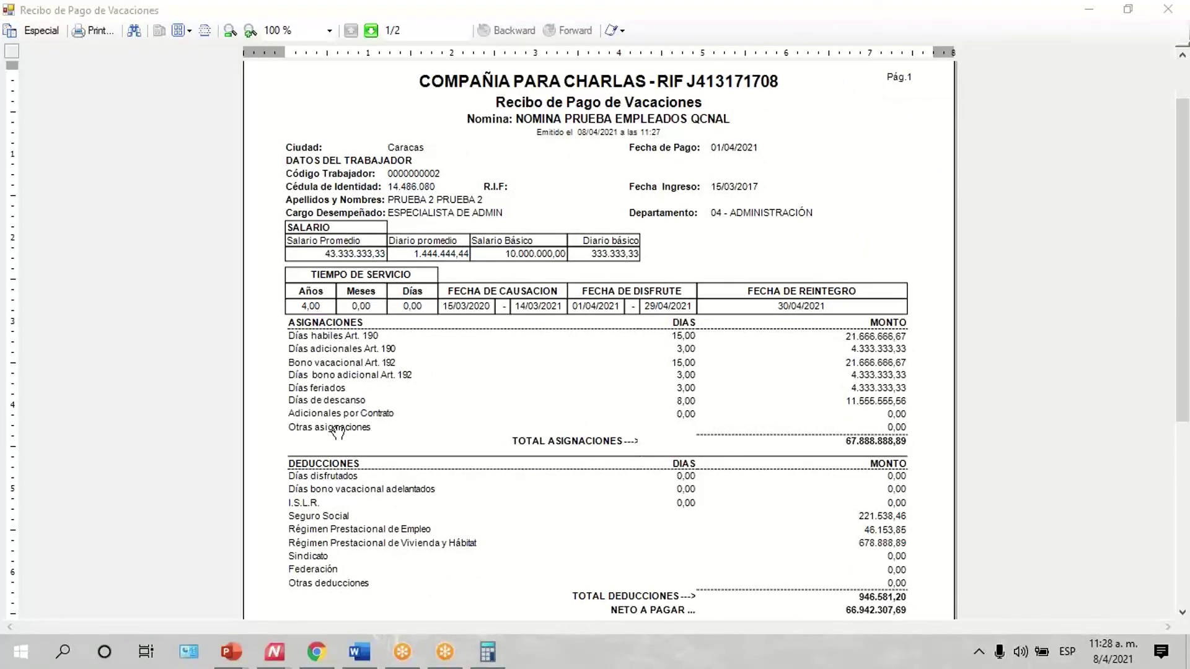
scroll(380, 463, "down", 1)
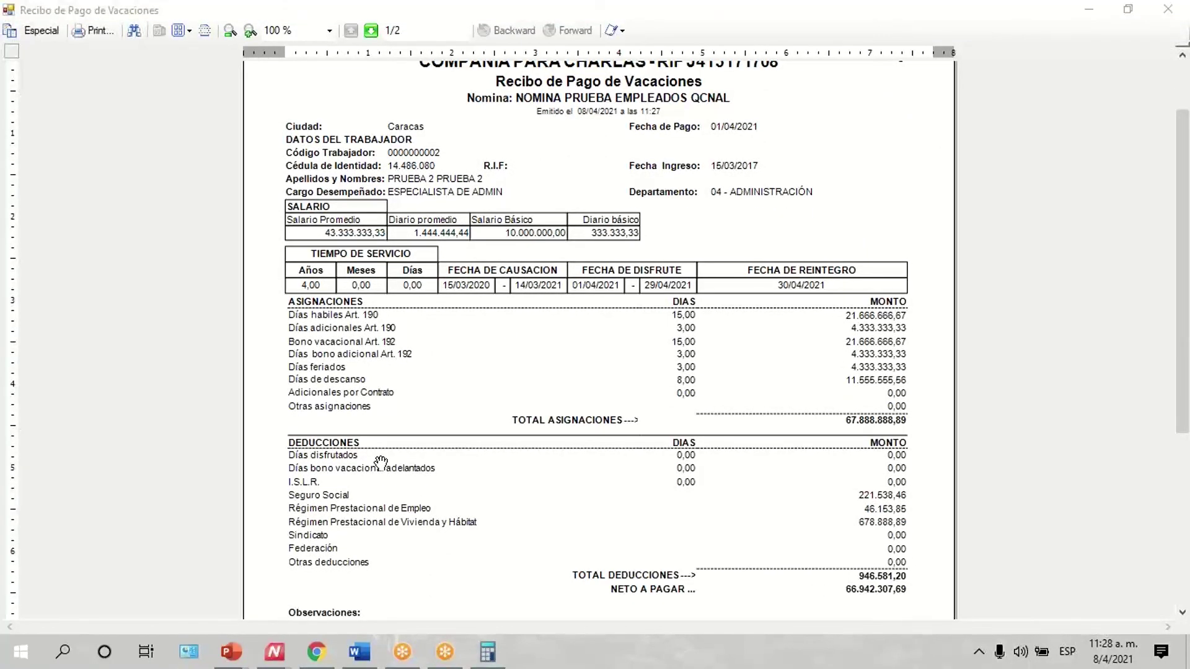
scroll(381, 463, "down", 5)
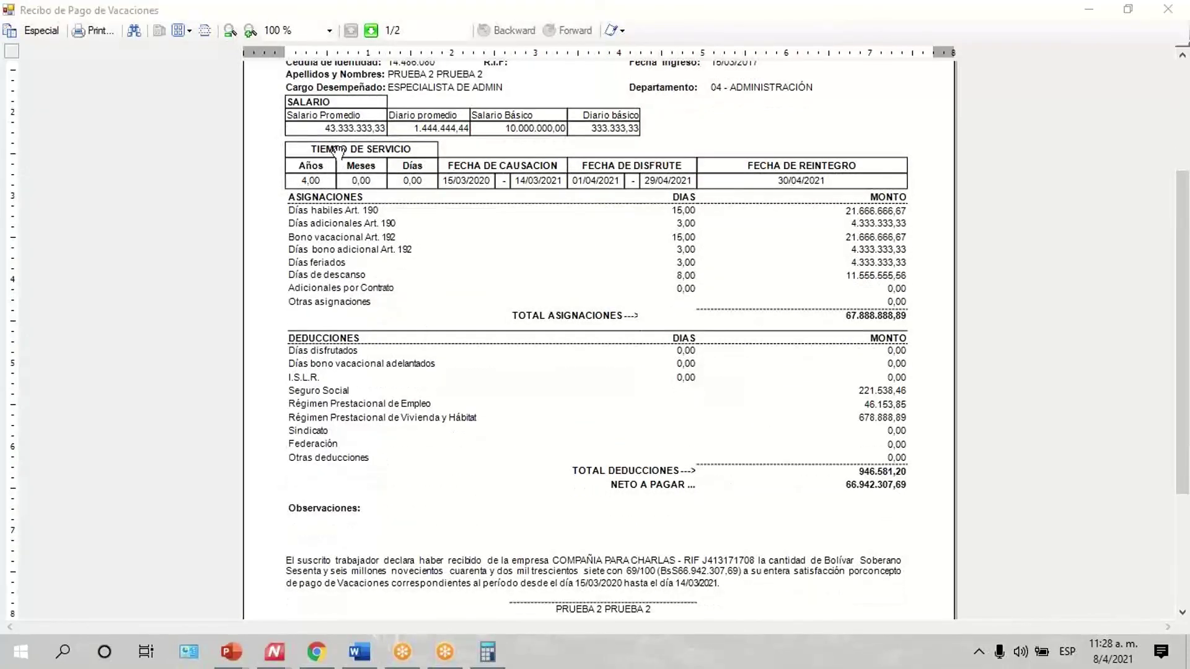
left_click(374, 34)
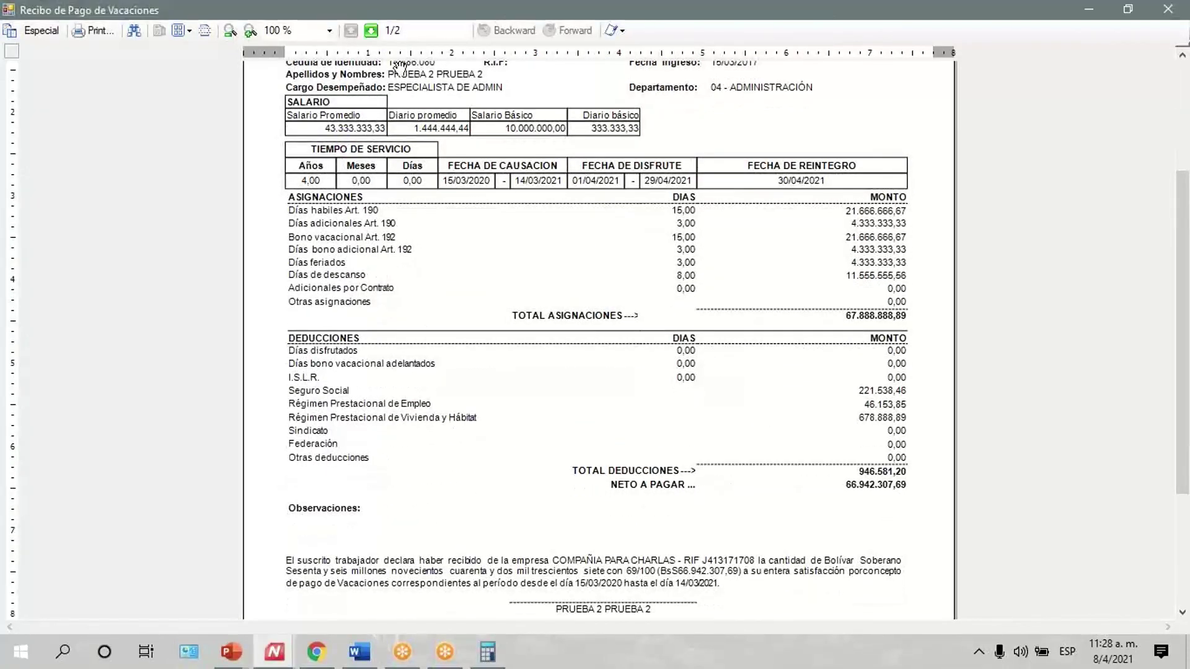
left_click(371, 31)
scroll(584, 333, "up", 2)
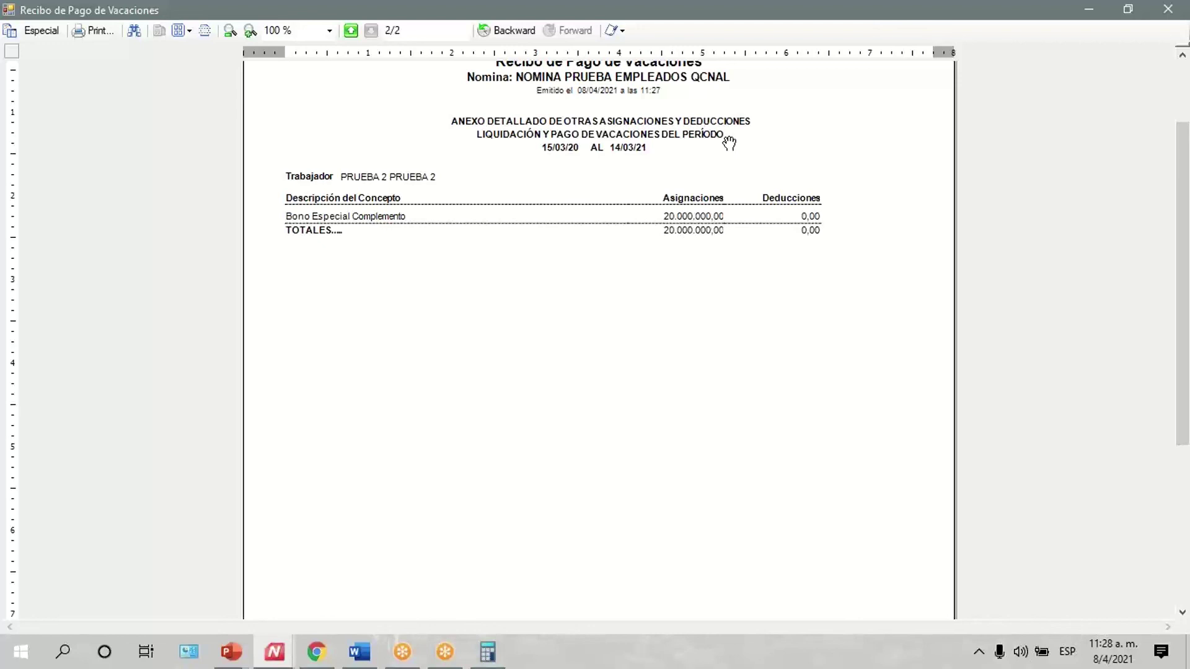
left_click(351, 31)
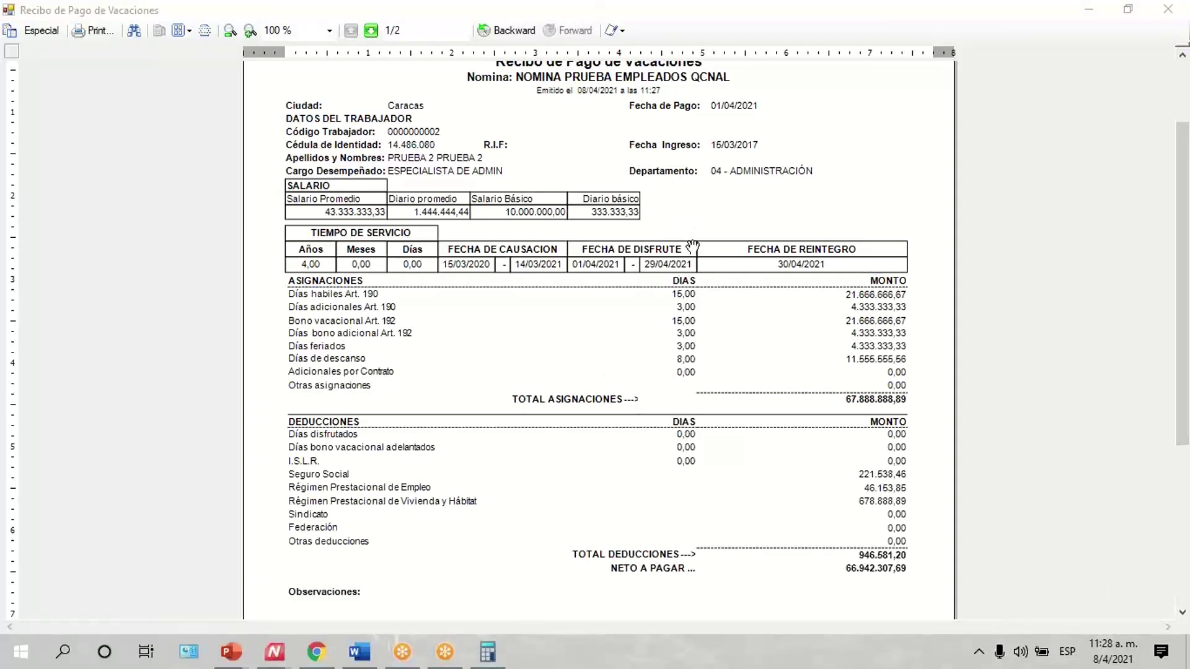
Close the vacation reports form and the vacation payment receipt preview
left_click(1085, 12)
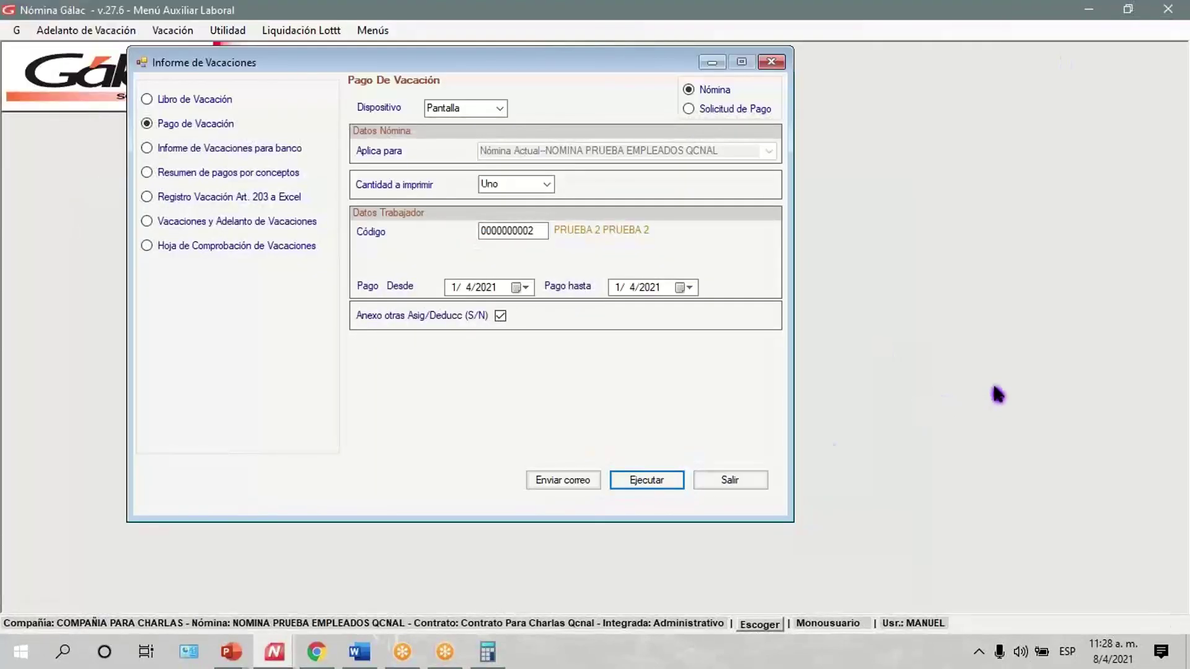
left_click(750, 482)
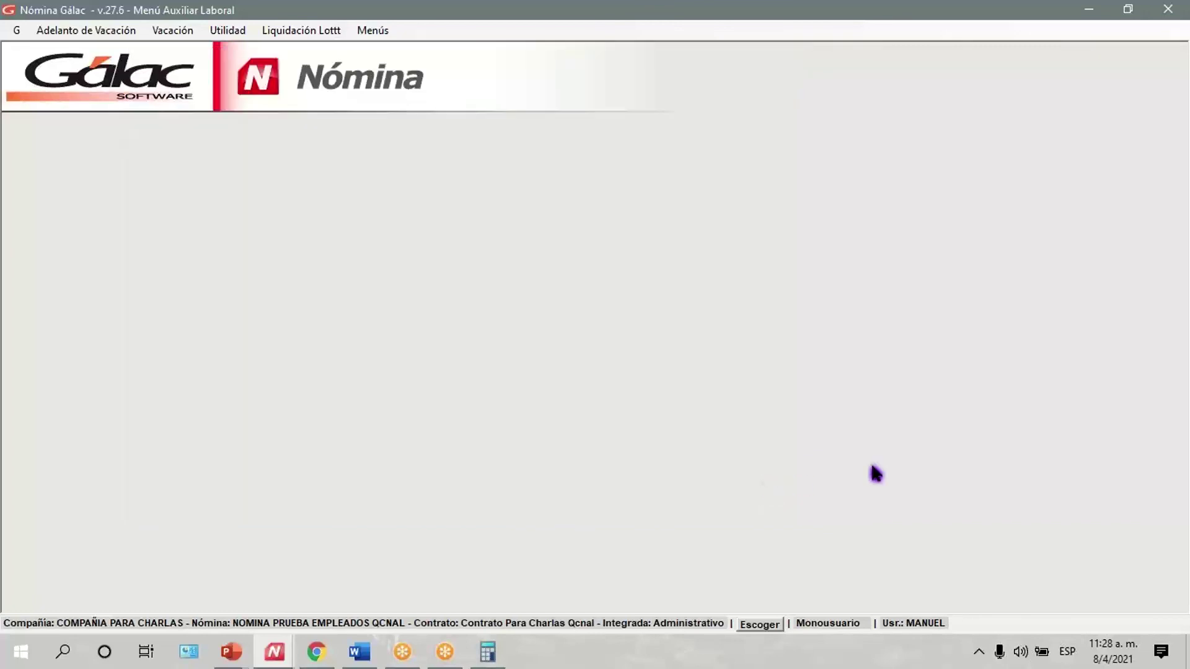
left_click(275, 654)
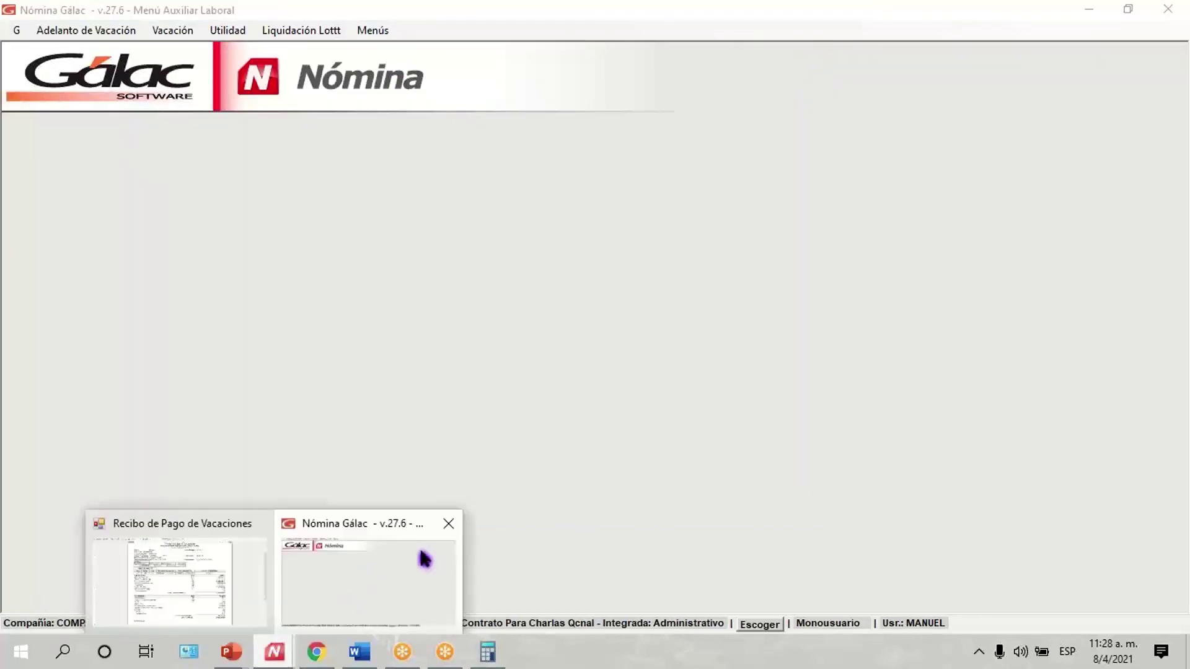
left_click(245, 552)
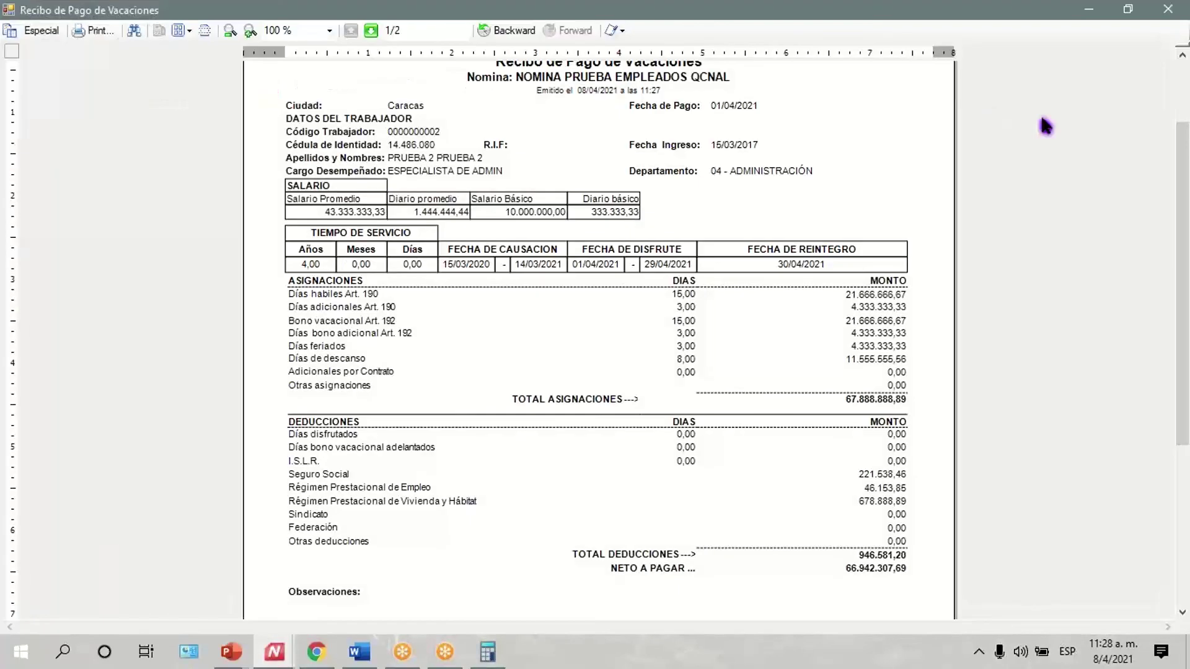
left_click(1167, 9)
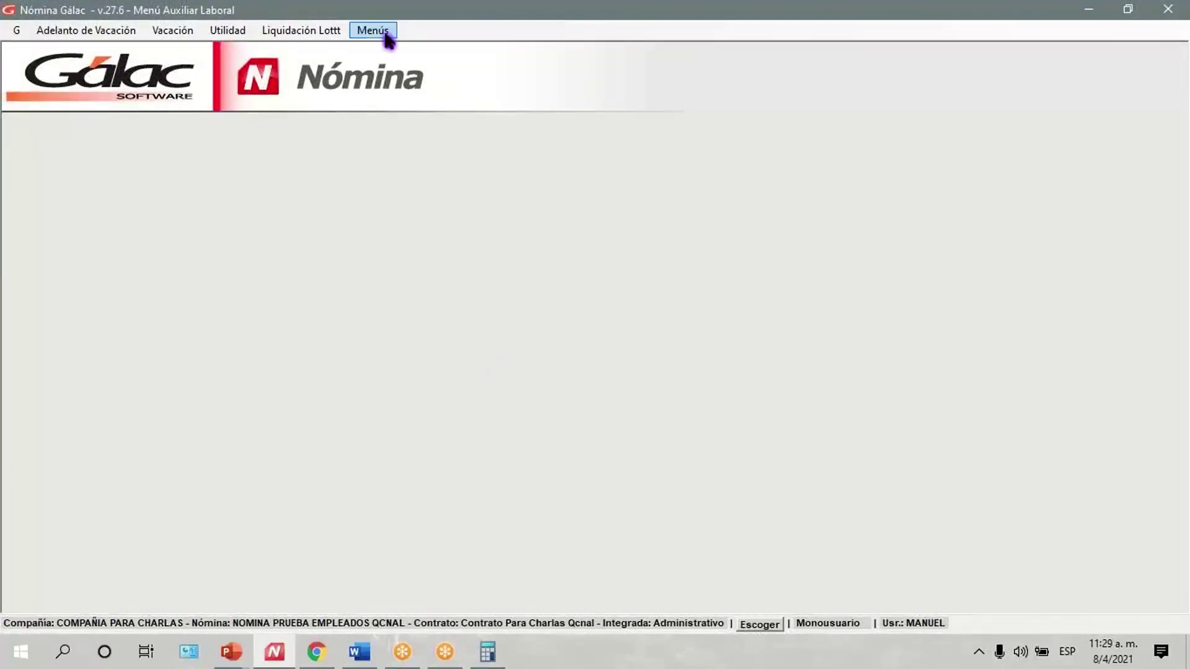
Go to the Menú Principal, open the worker reports, and select the Listado de Acumulados
left_click(386, 33)
left_click(399, 47)
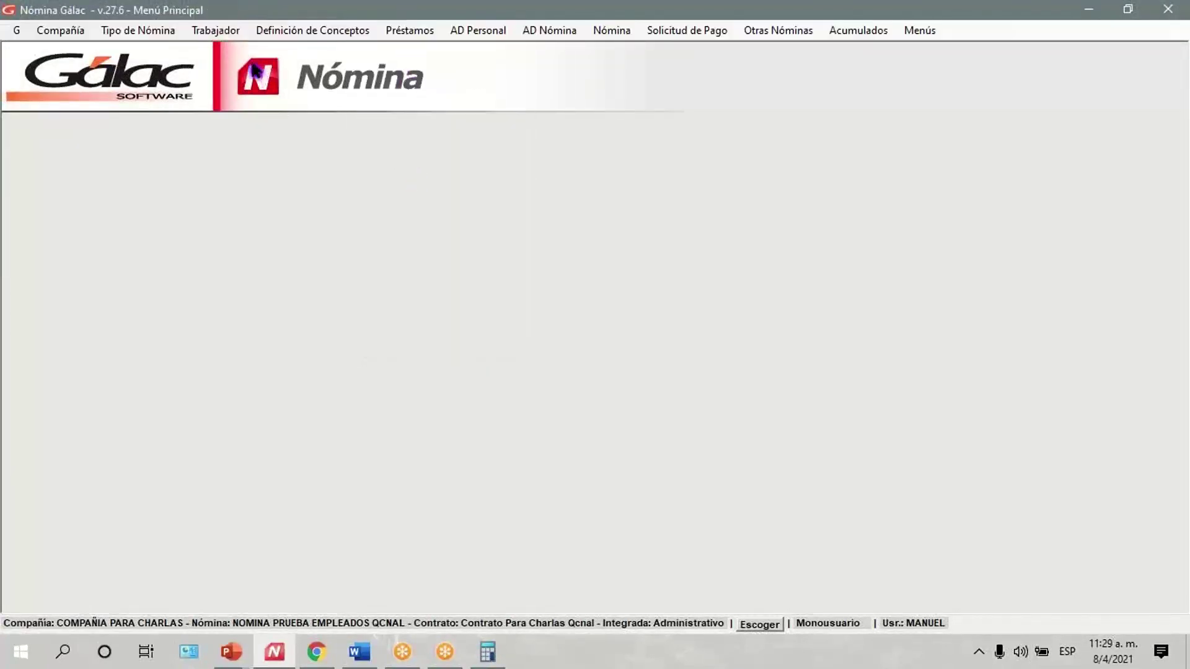
left_click(209, 33)
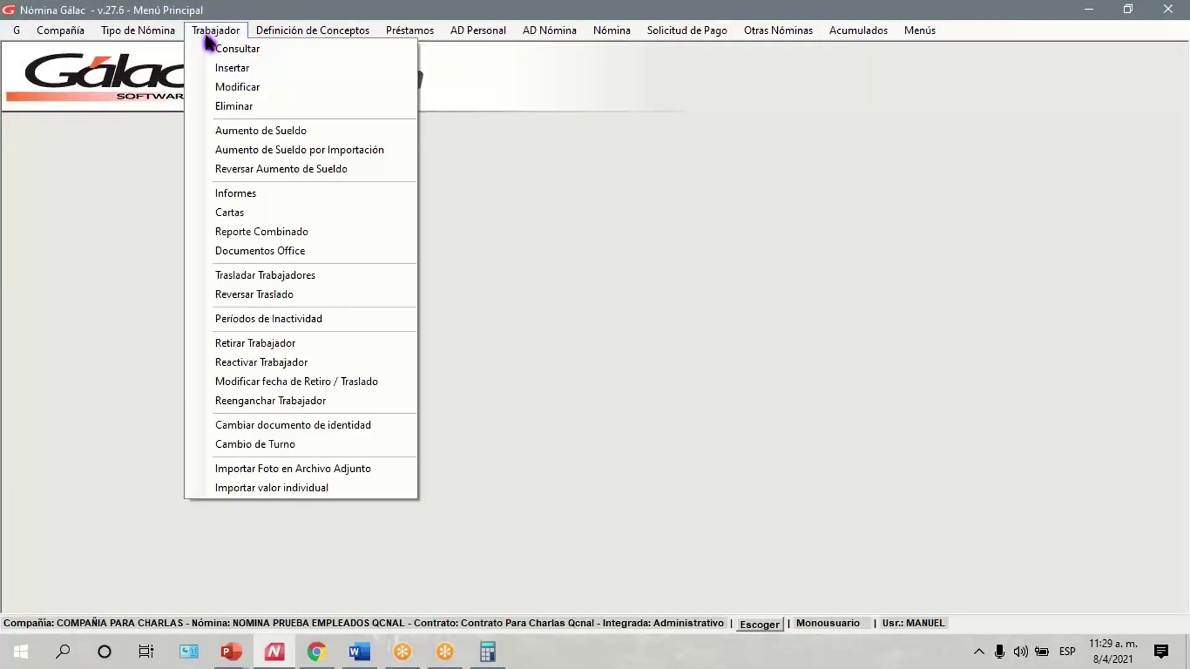
left_click(247, 192)
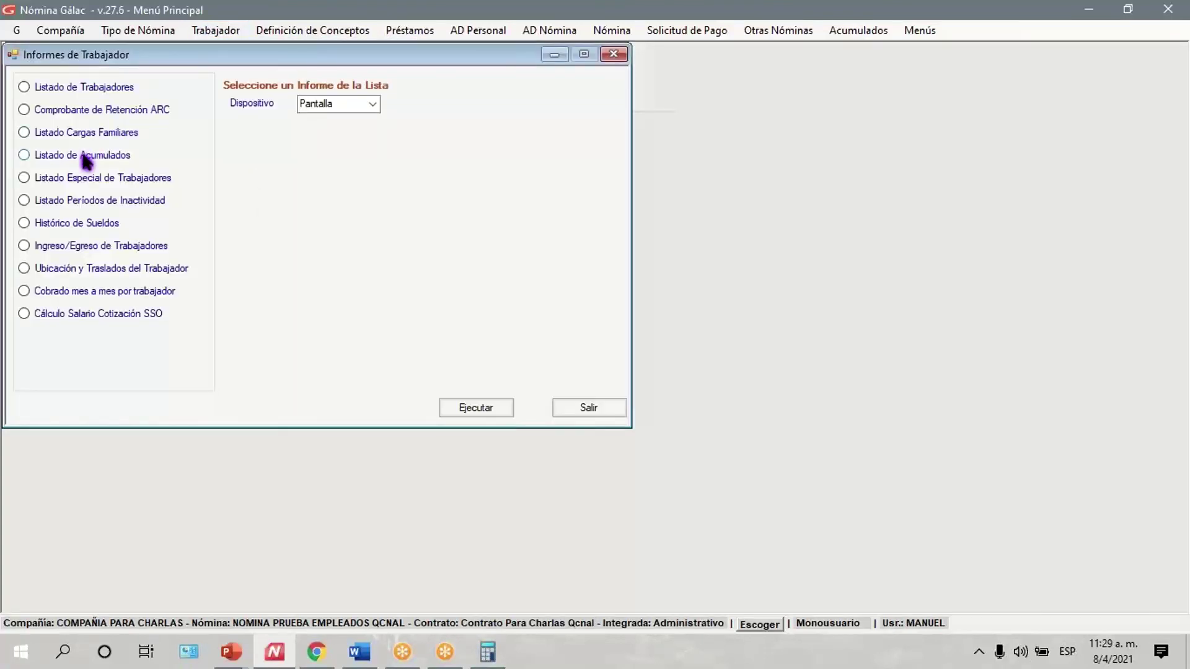
left_click(86, 160)
Limit the Listado de Acumulados to one worker and choose PRUEBA 2 from the worker search
left_click(345, 146)
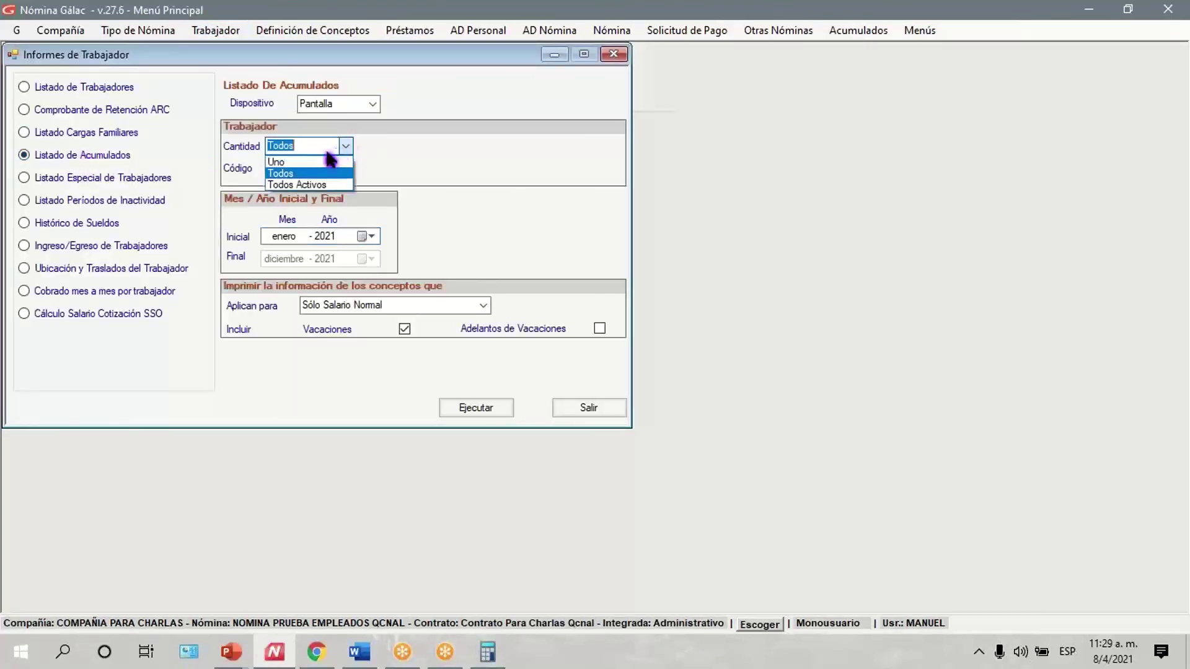
left_click(291, 163)
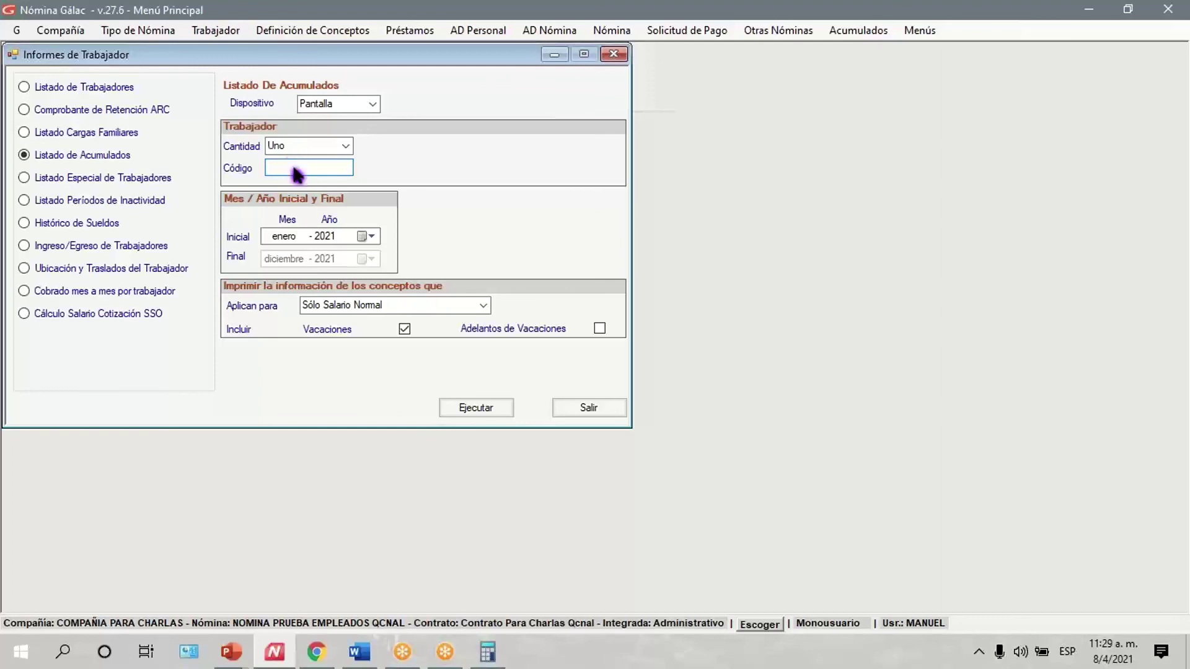
double_click(293, 167)
left_click(255, 202)
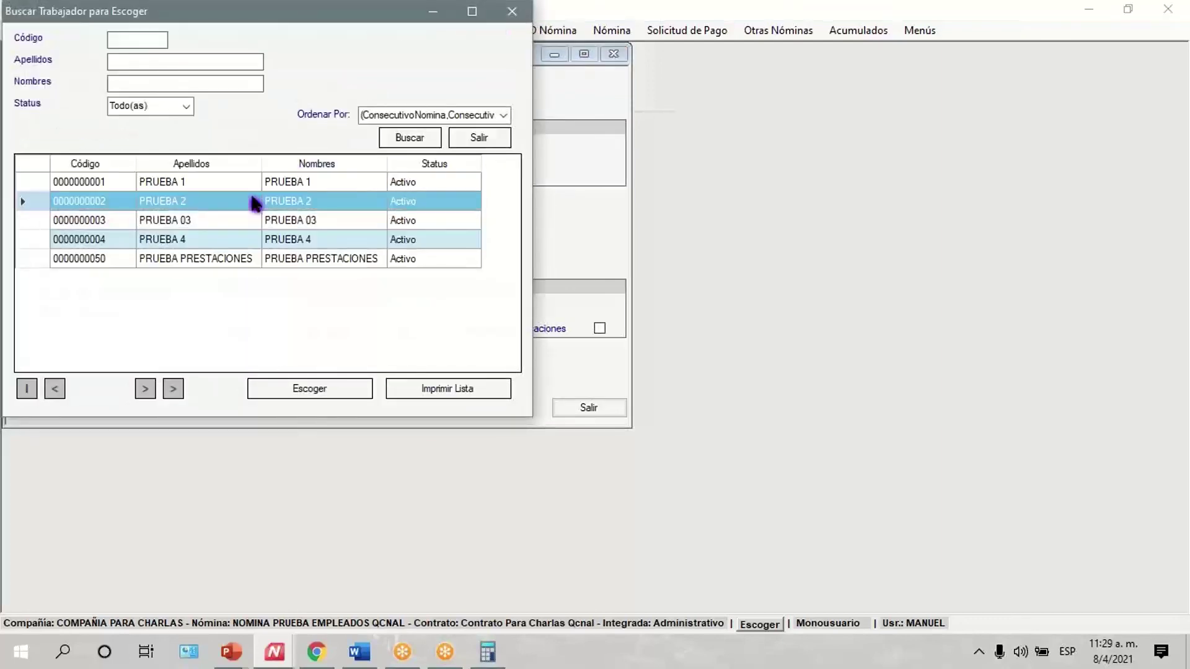
left_click(316, 391)
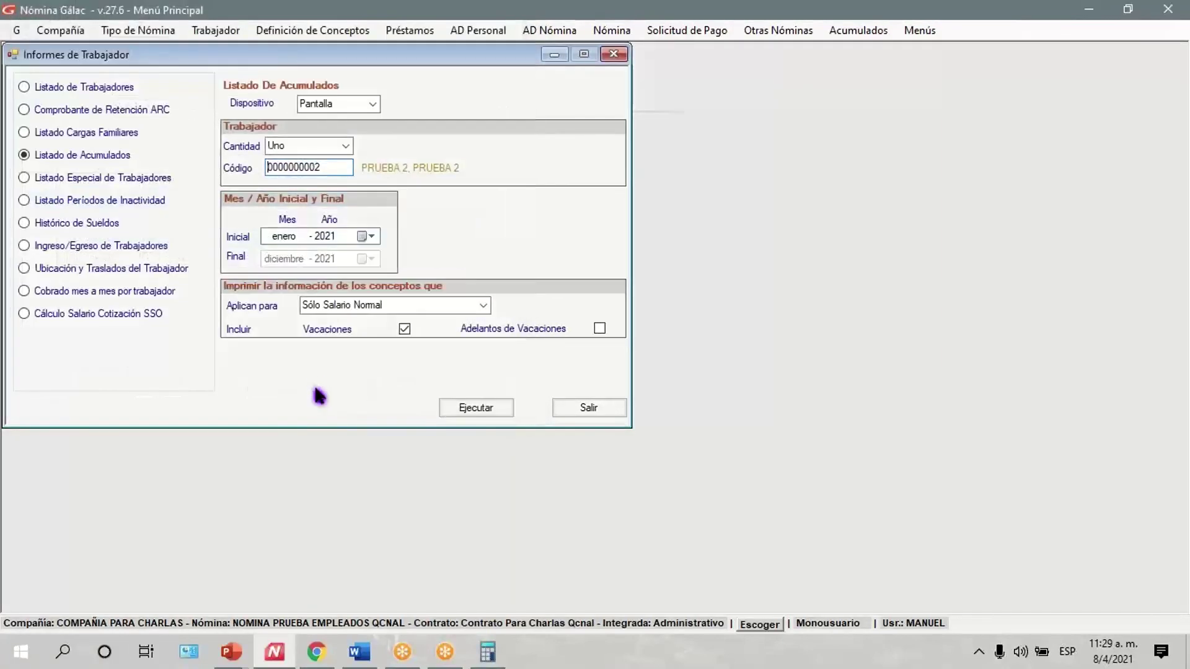
Run the accumulated amounts report from enero 2021 excluding Vacaciones, applied to Sólo Salario Normal
left_click(308, 242)
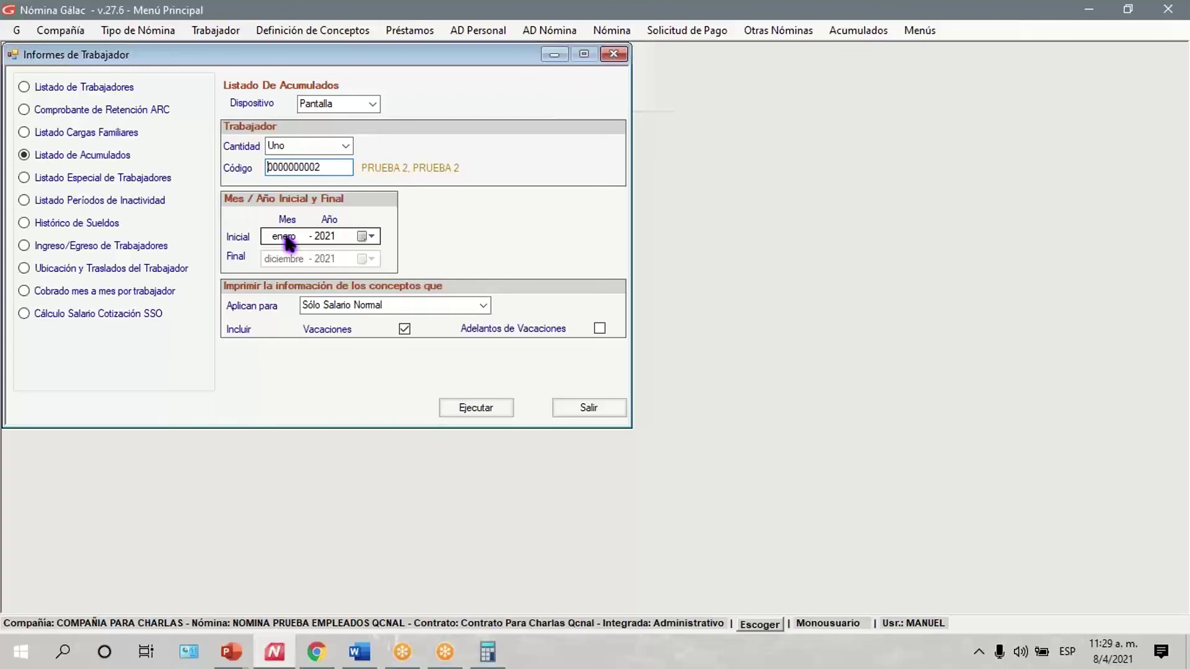
left_click(404, 328)
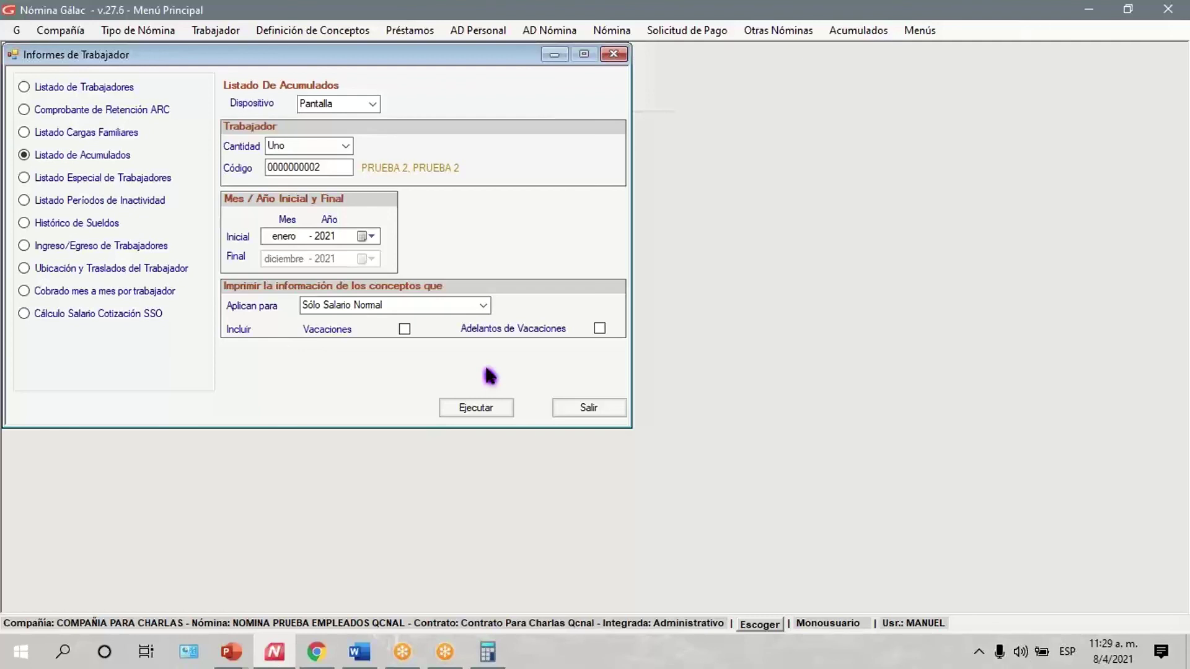
left_click(483, 307)
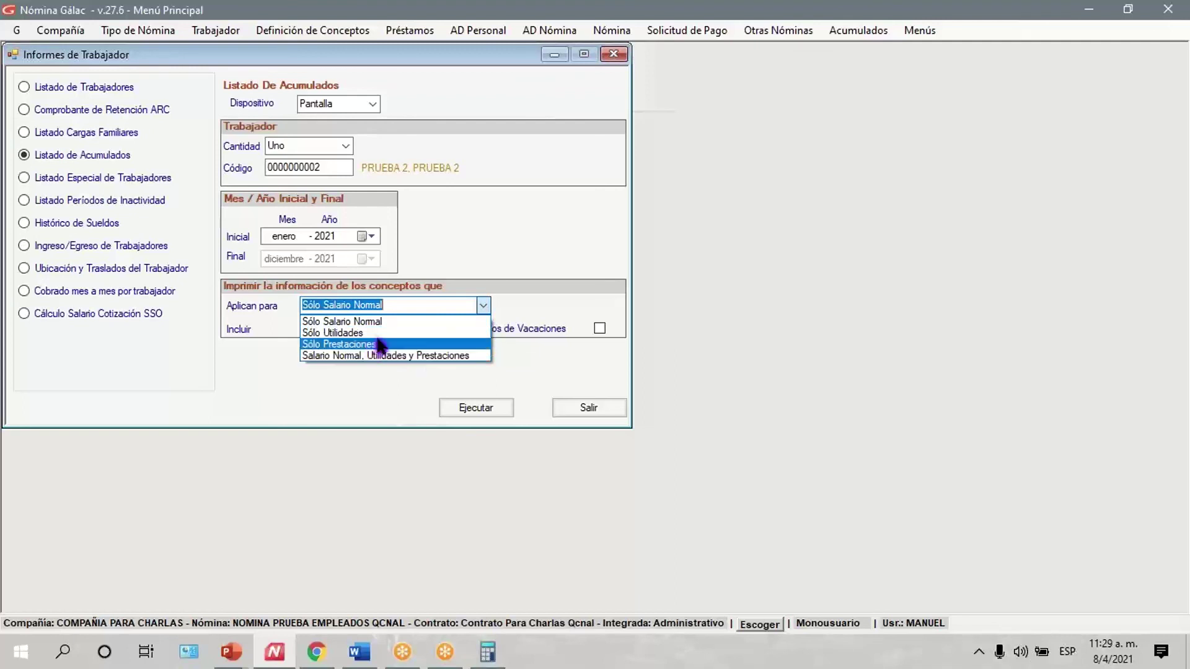
left_click(396, 322)
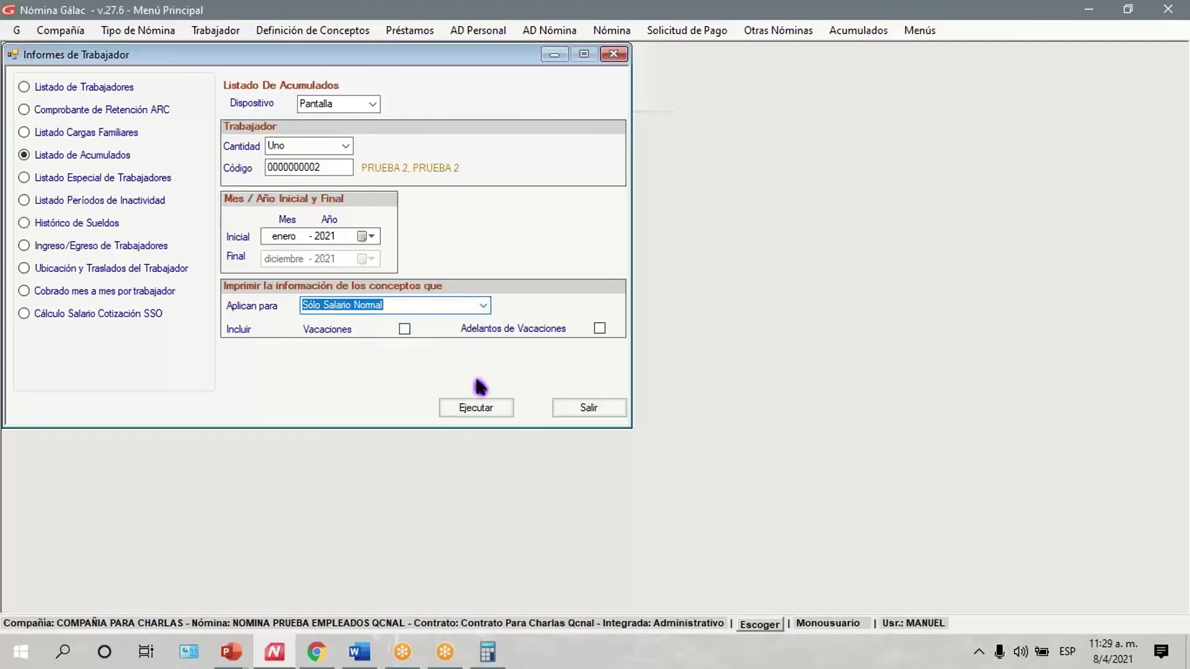
left_click(484, 410)
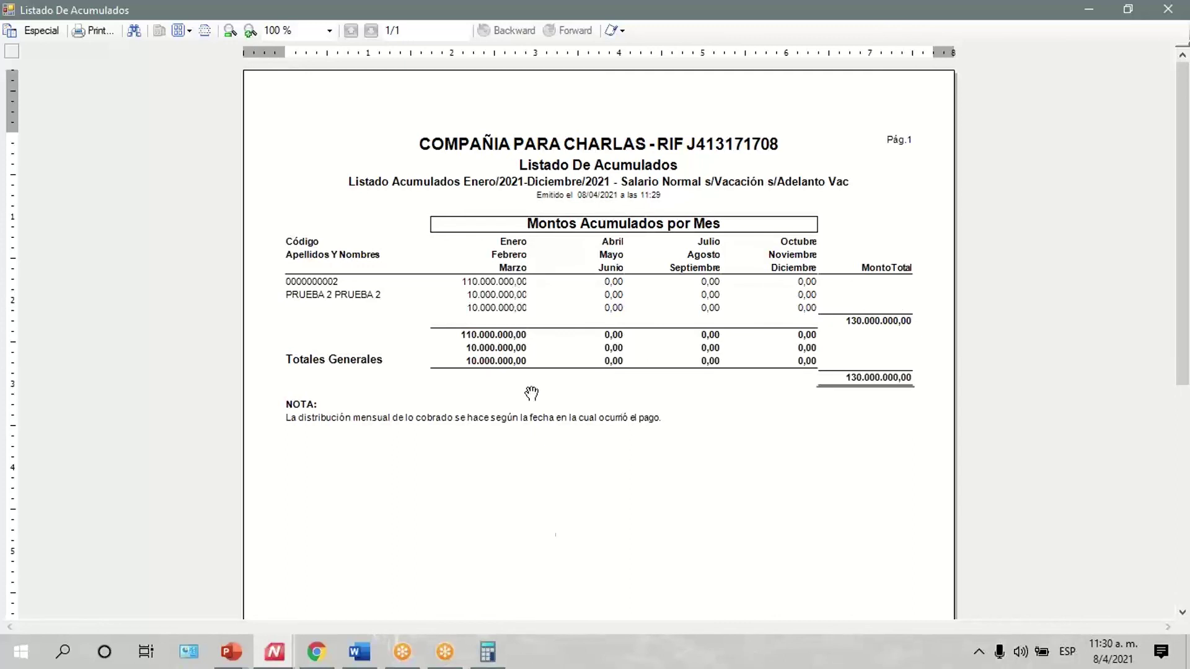
Switch to the Calculator, clear it, and divide the report's total of 130000000 by 3 for the monthly average salary
left_click(488, 651)
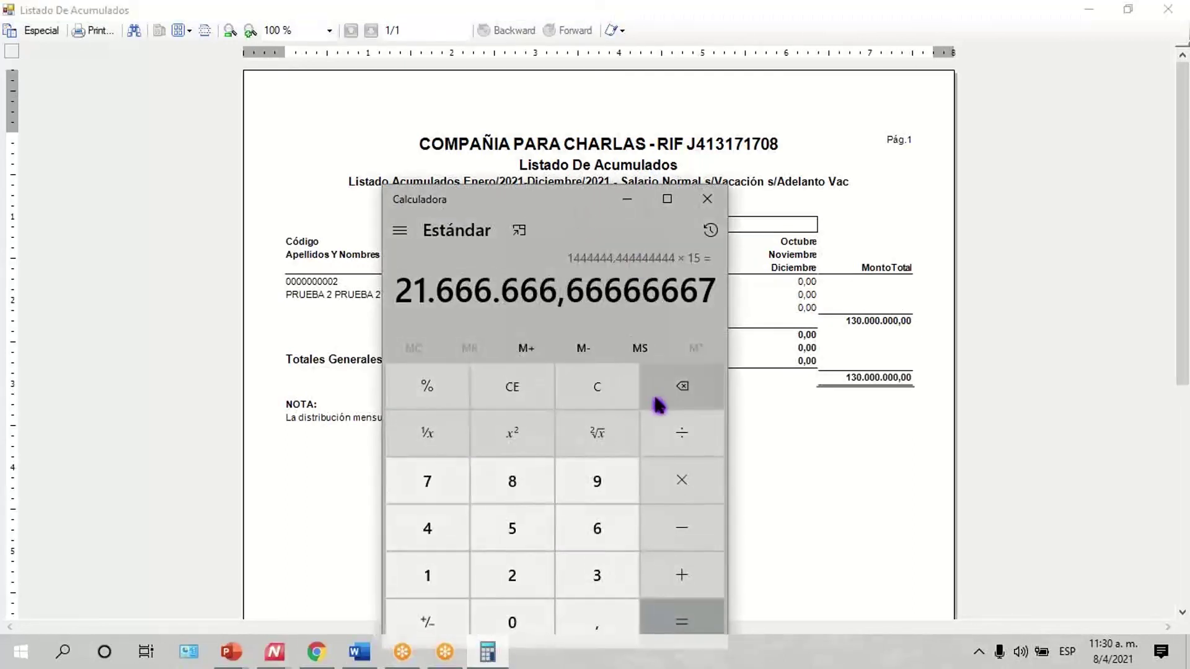
left_click(596, 387)
left_click_drag(560, 203, 806, 379)
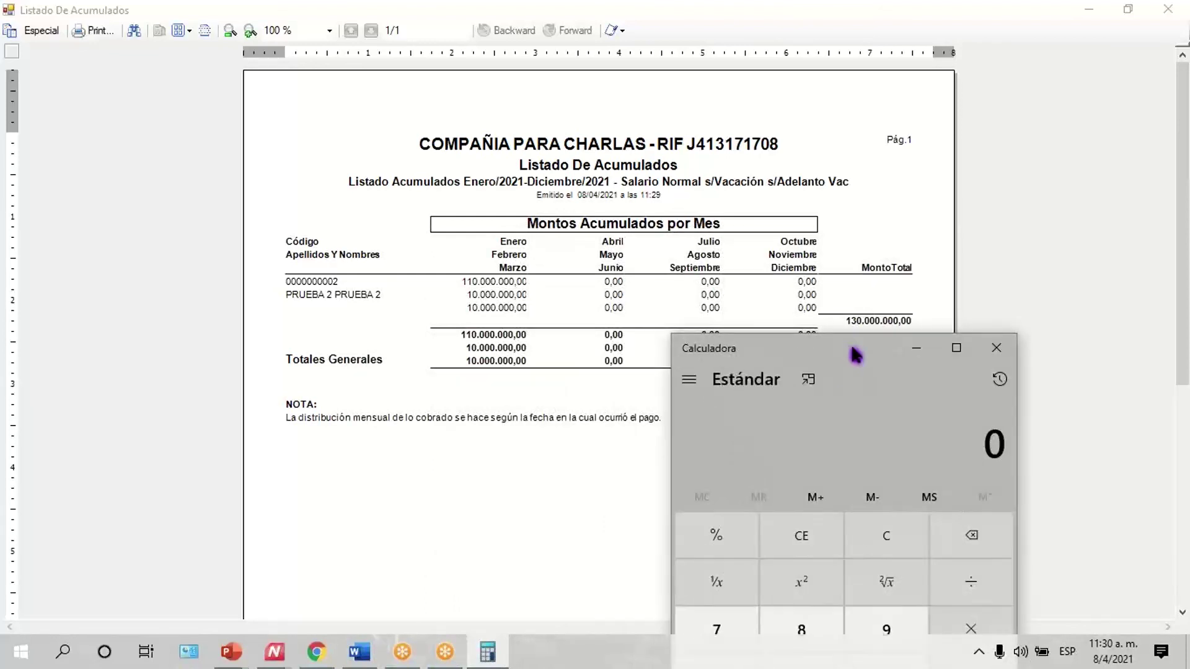
left_click_drag(860, 354, 446, 130)
left_click(308, 503)
left_click(478, 514)
left_click(387, 545)
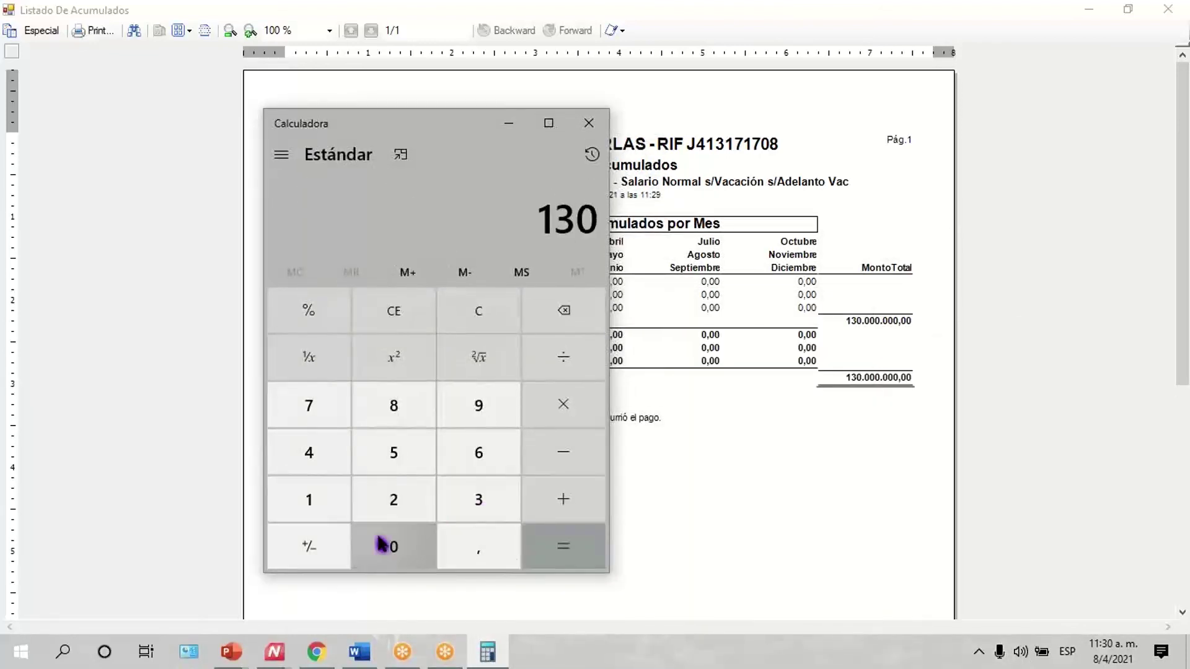
left_click(388, 545)
left_click(387, 545)
left_click(388, 546)
left_click(388, 546)
left_click(387, 545)
left_click(387, 546)
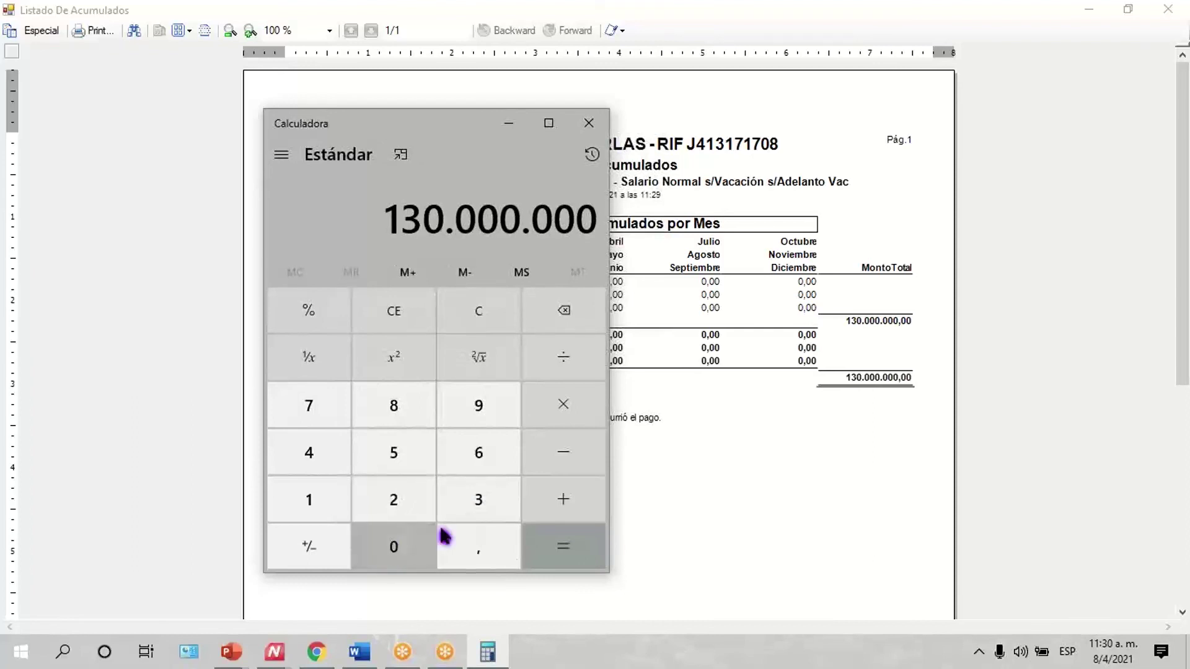
left_click(564, 369)
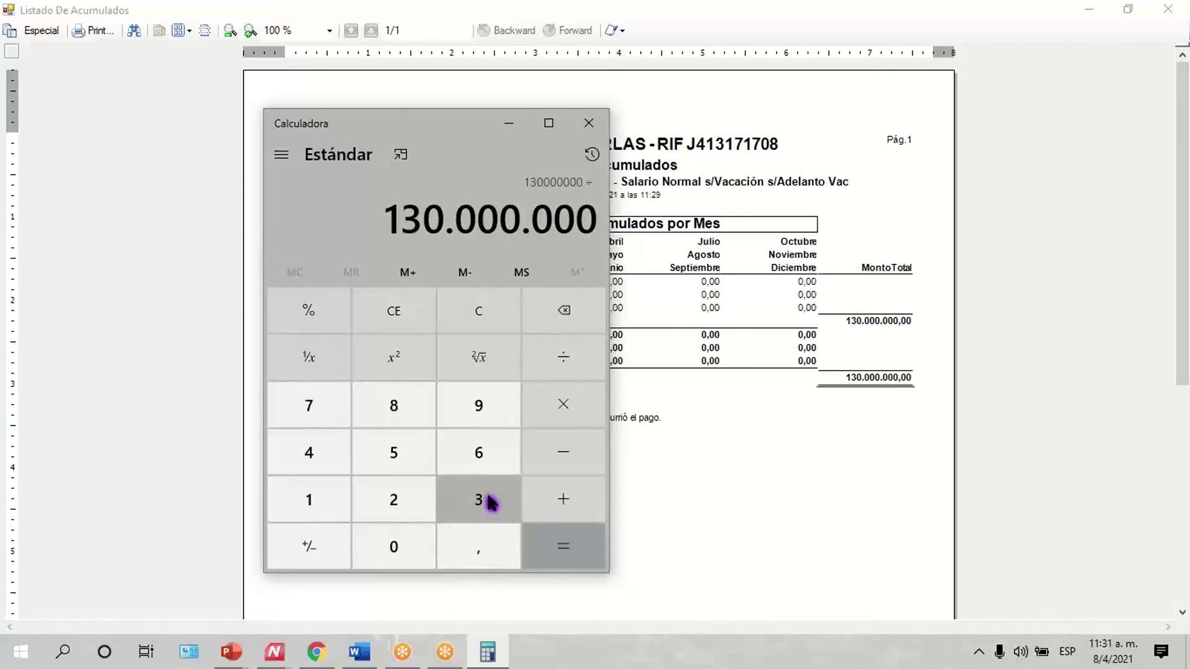
left_click(491, 502)
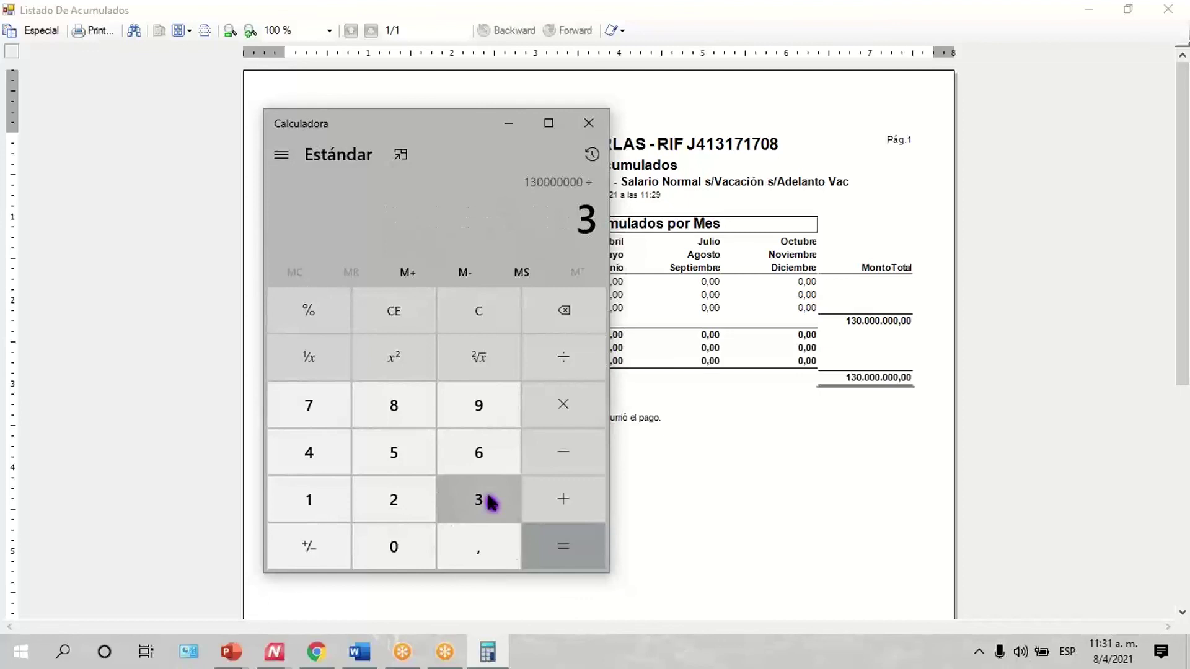
left_click(556, 543)
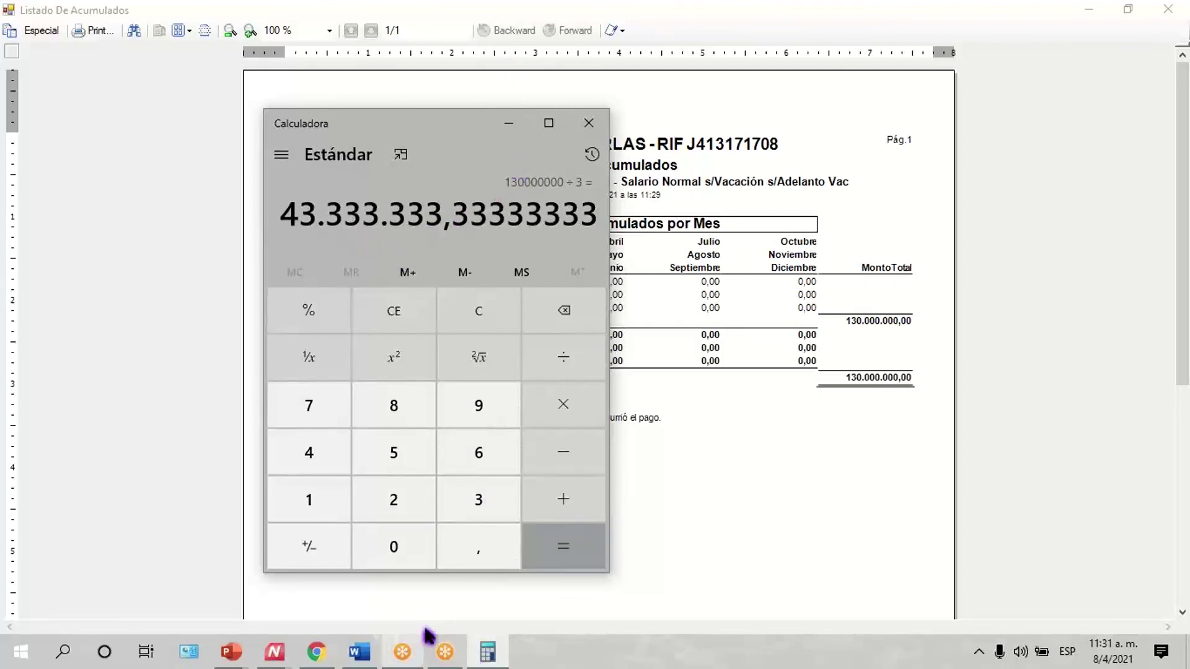
Return to Nómina Gálac, close the worker reports form, and go to the Menú Auxiliar Laboral
left_click(233, 607)
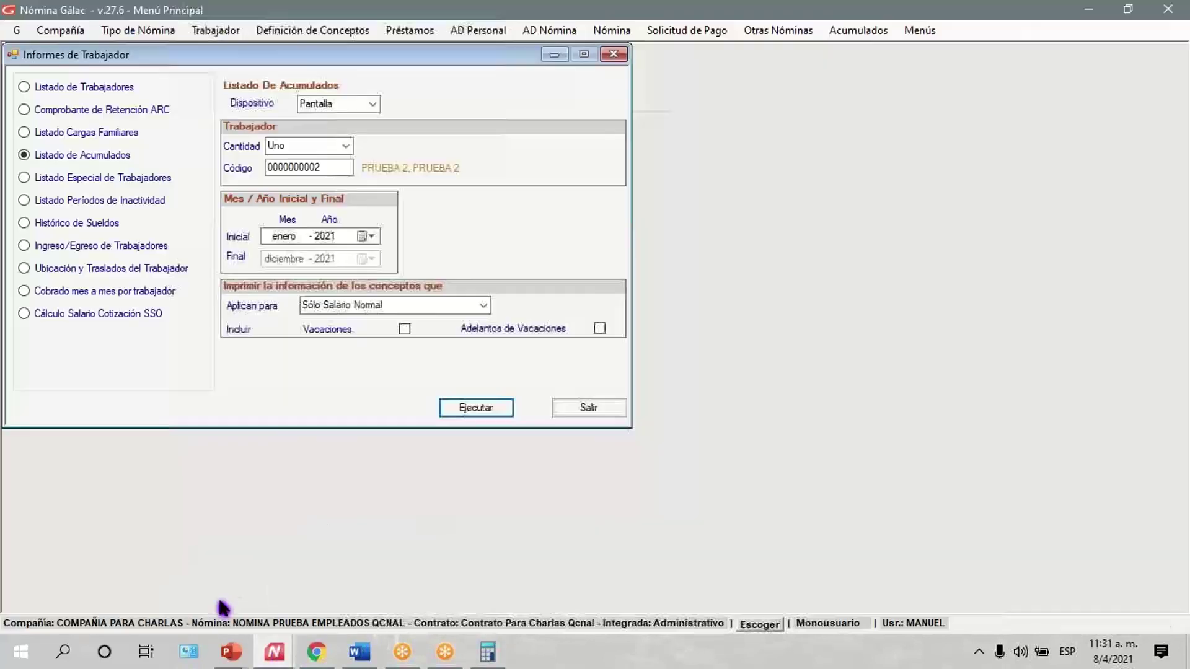
left_click(622, 407)
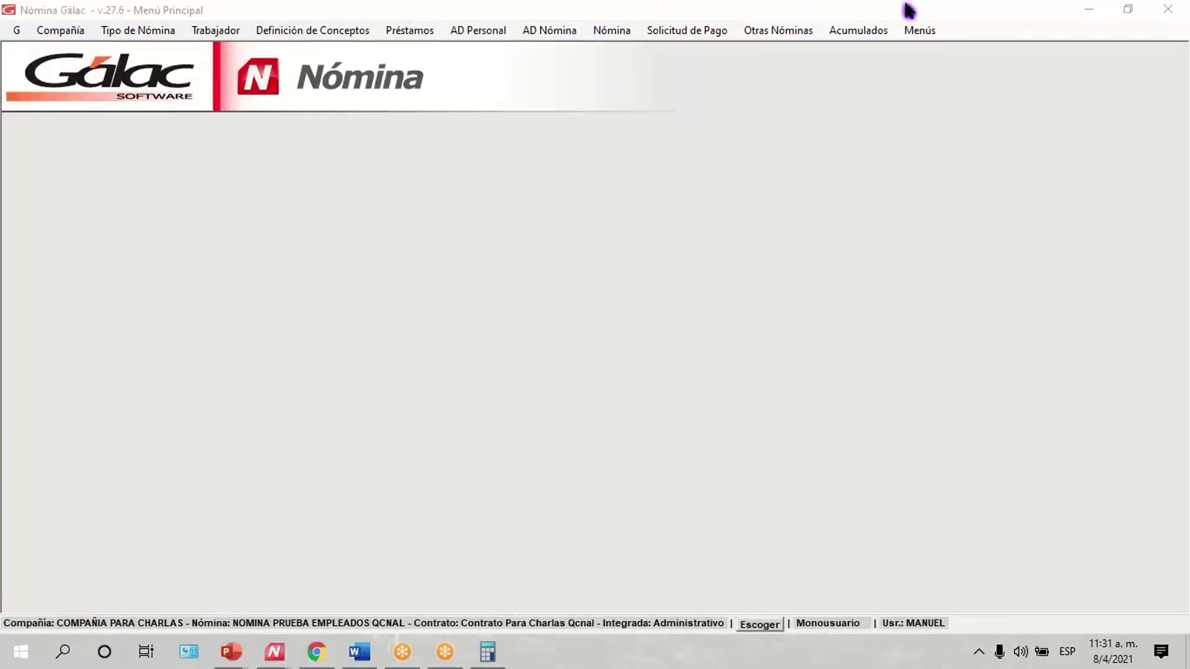
left_click(915, 31)
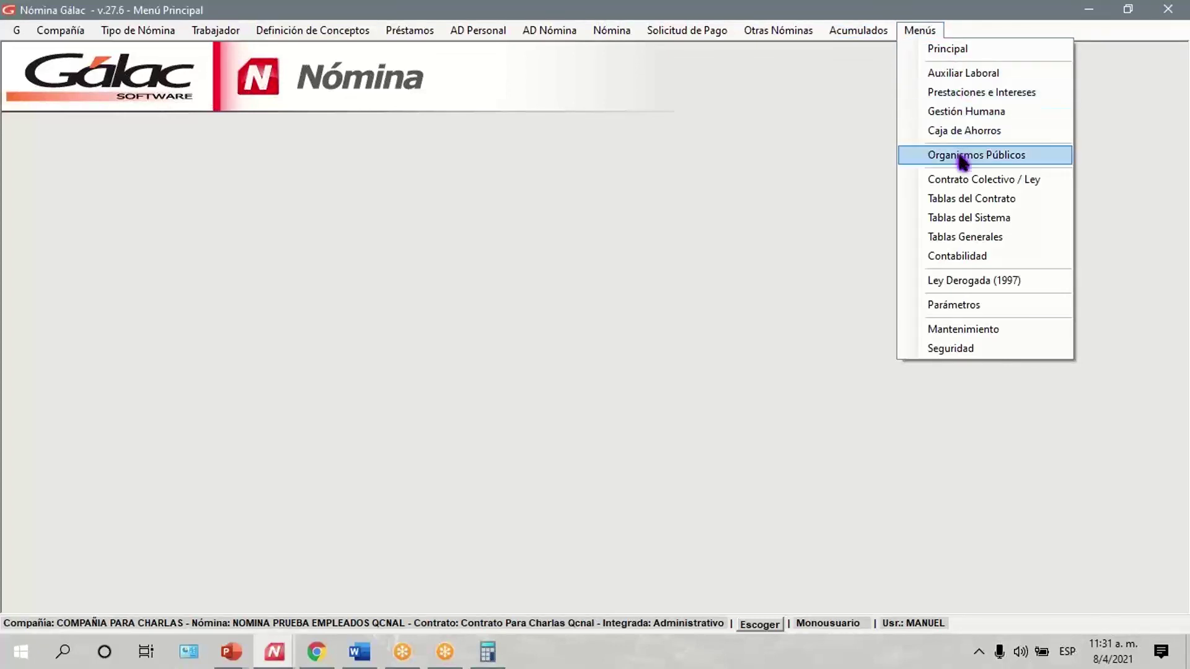
left_click(929, 73)
Search the registered vacations and open PRUEBA 2's vacation record for consultation
left_click(173, 31)
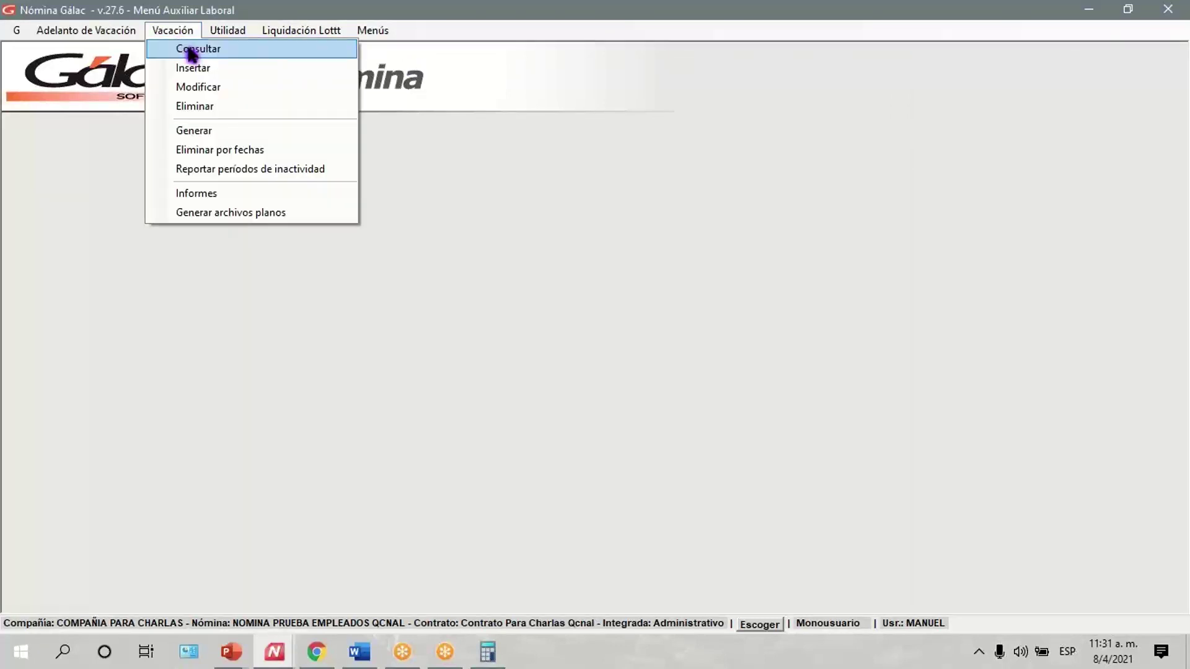
left_click(159, 48)
left_click(412, 179)
left_click(313, 430)
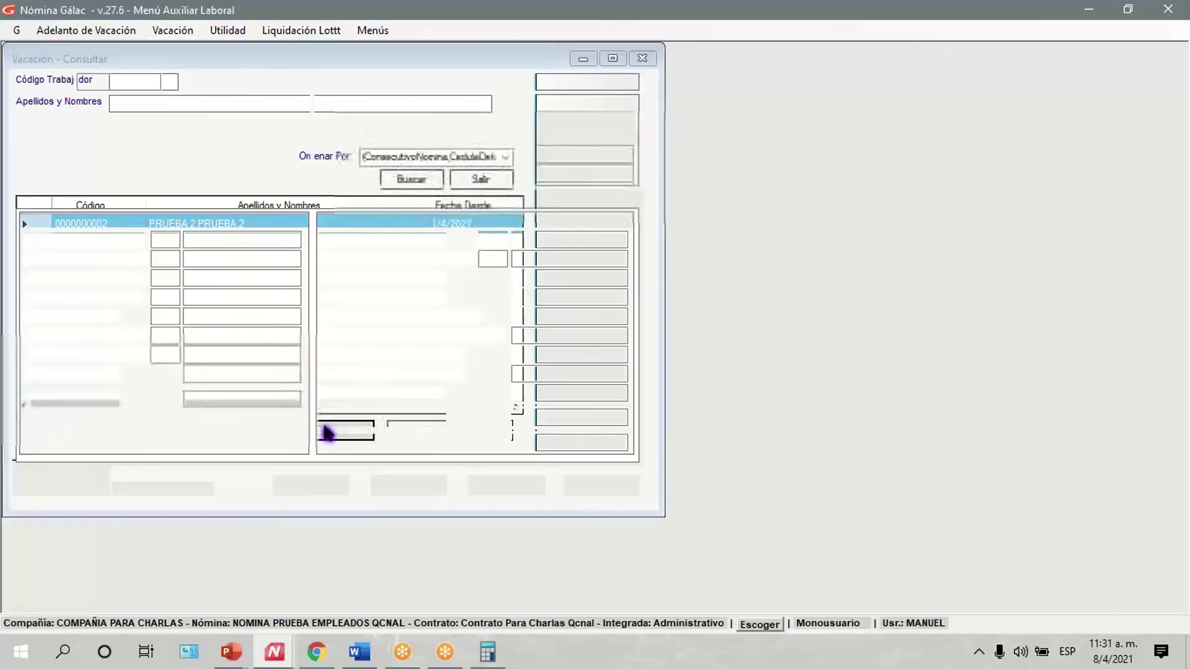
Bring up the Calculator over the vacation record, divide the monthly average by 30, and place it beside the record
left_click(487, 651)
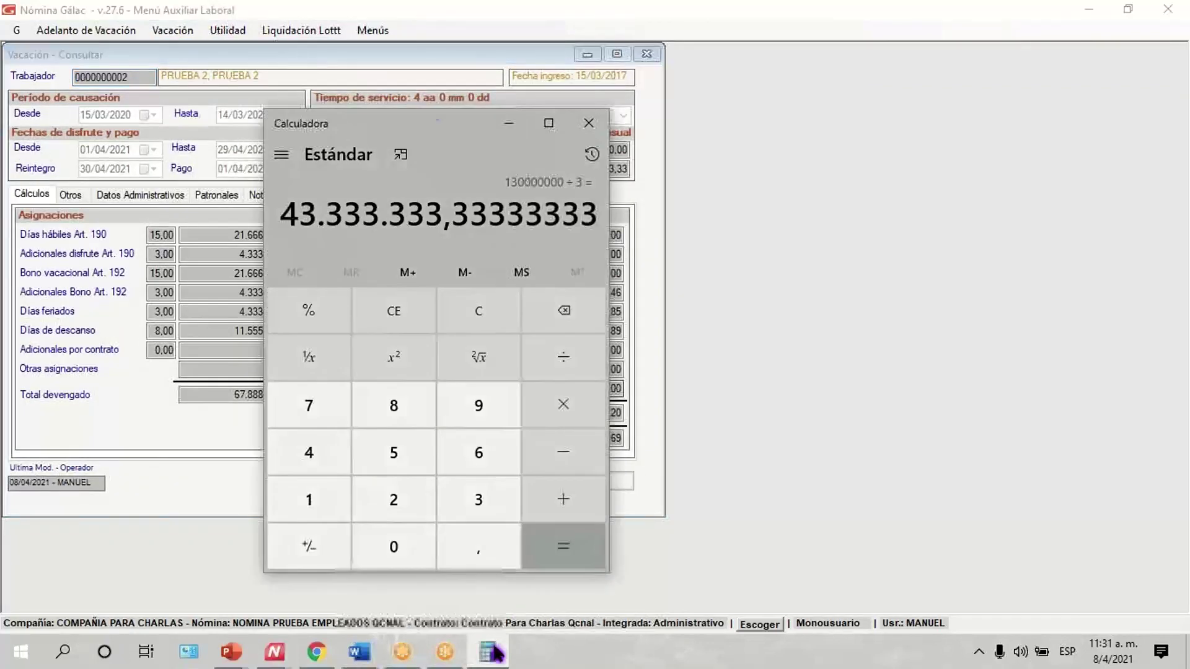
left_click_drag(456, 142, 667, 196)
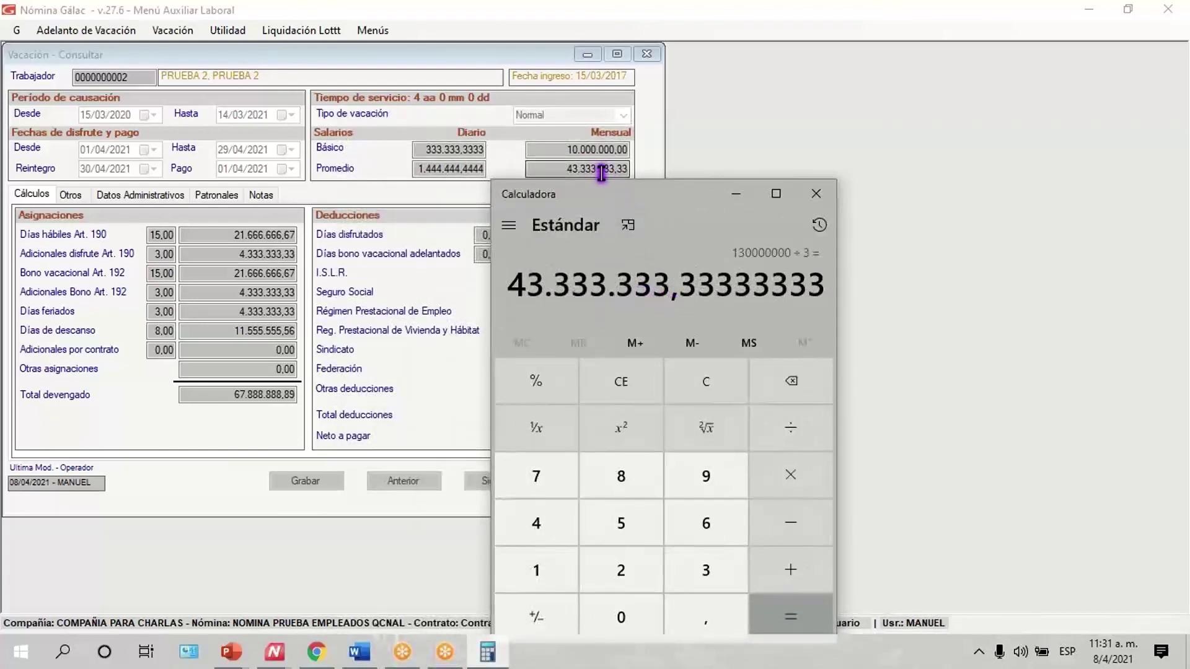
left_click_drag(604, 197, 641, 127)
key("/")
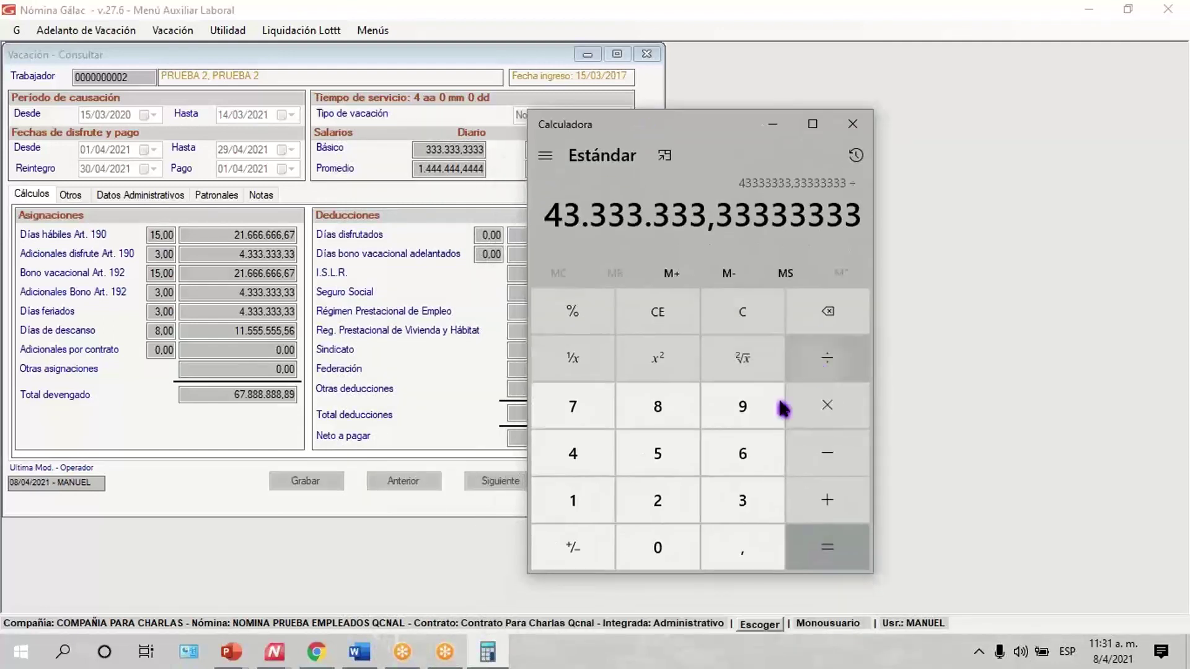
left_click(746, 505)
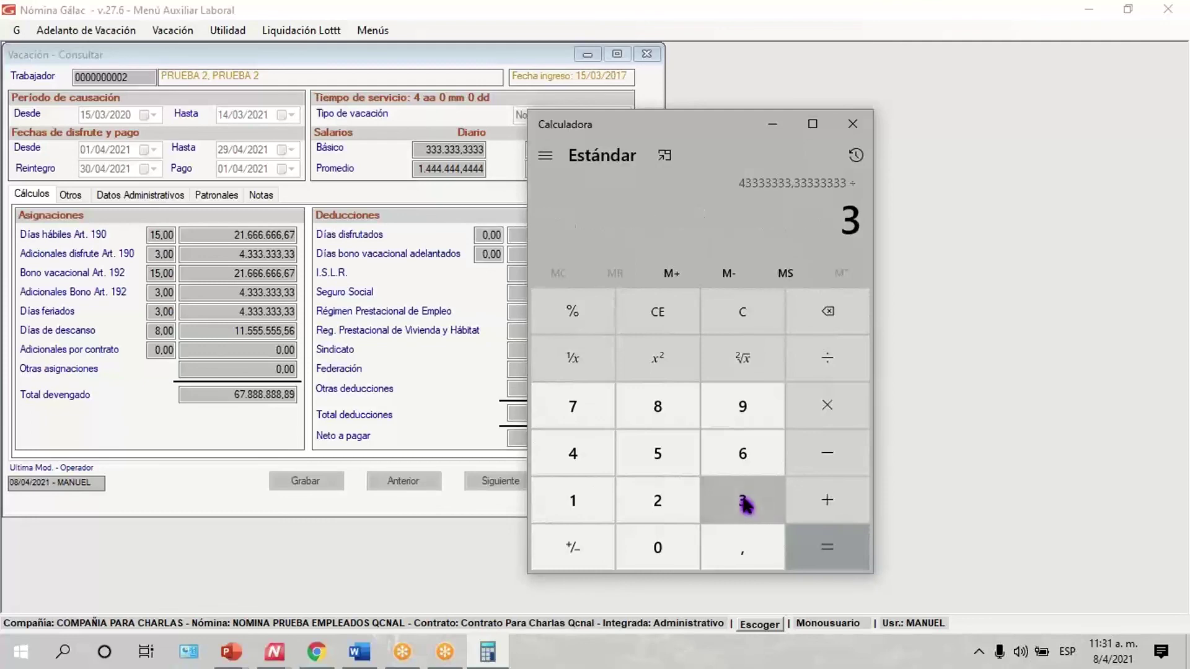
left_click(661, 549)
left_click(804, 558)
left_click_drag(652, 131, 443, 203)
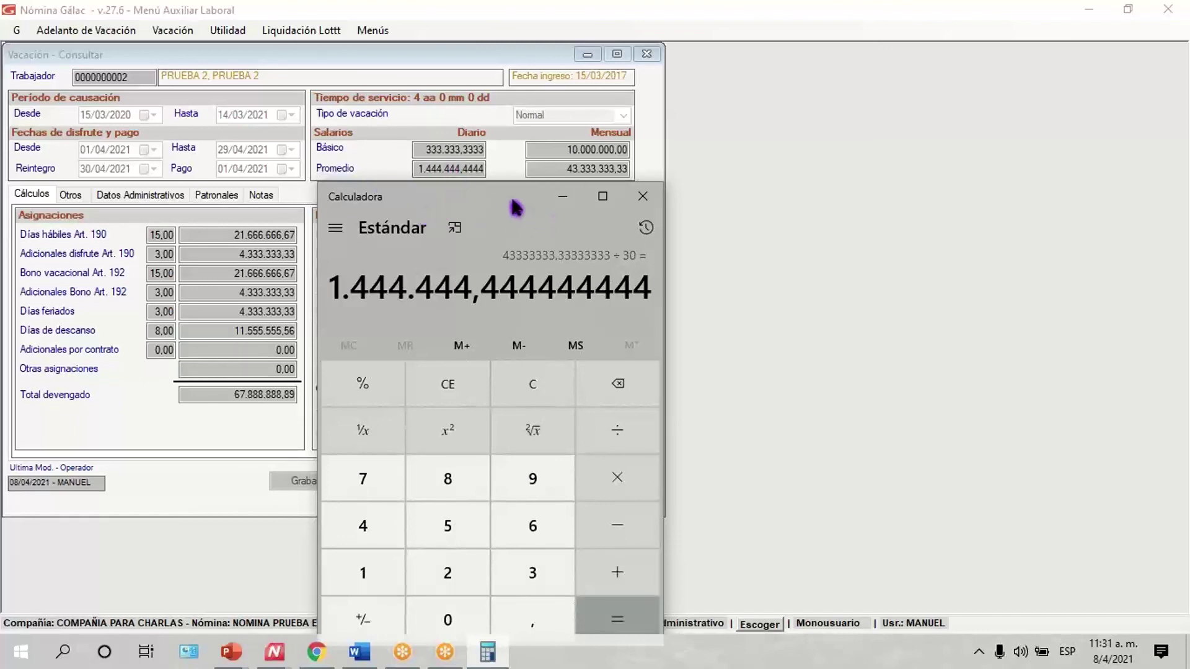
left_click_drag(515, 208, 860, 80)
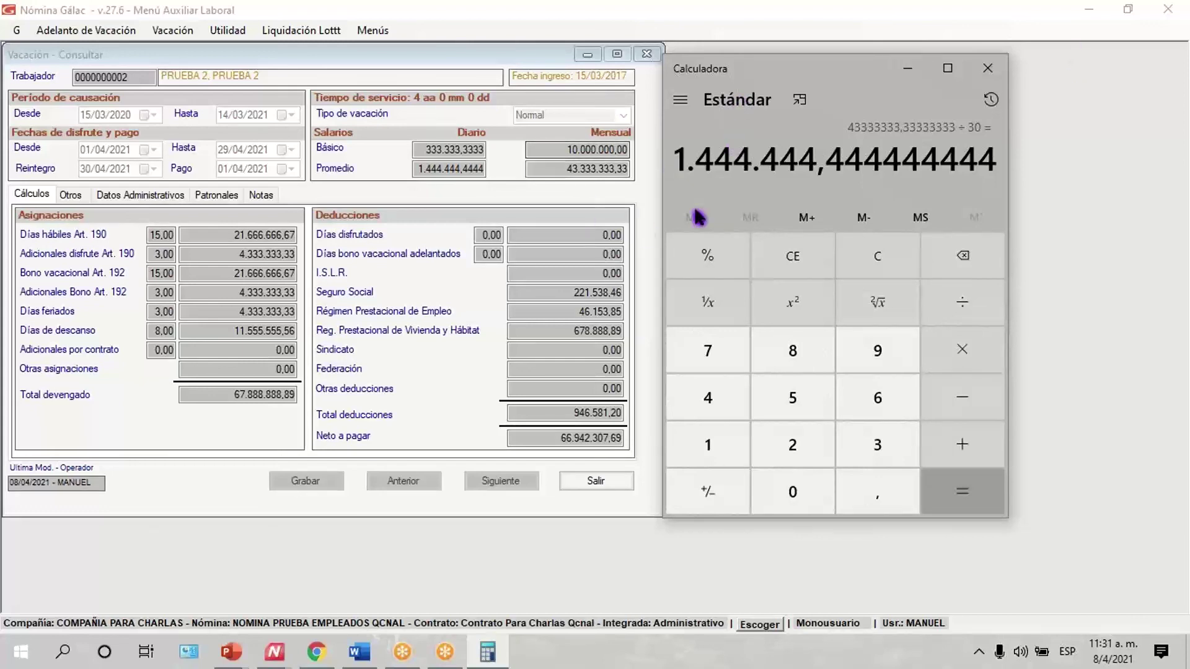
Switch to Chrome and open Gmail in a new tab with the Consultoría Gálac account
left_click(317, 652)
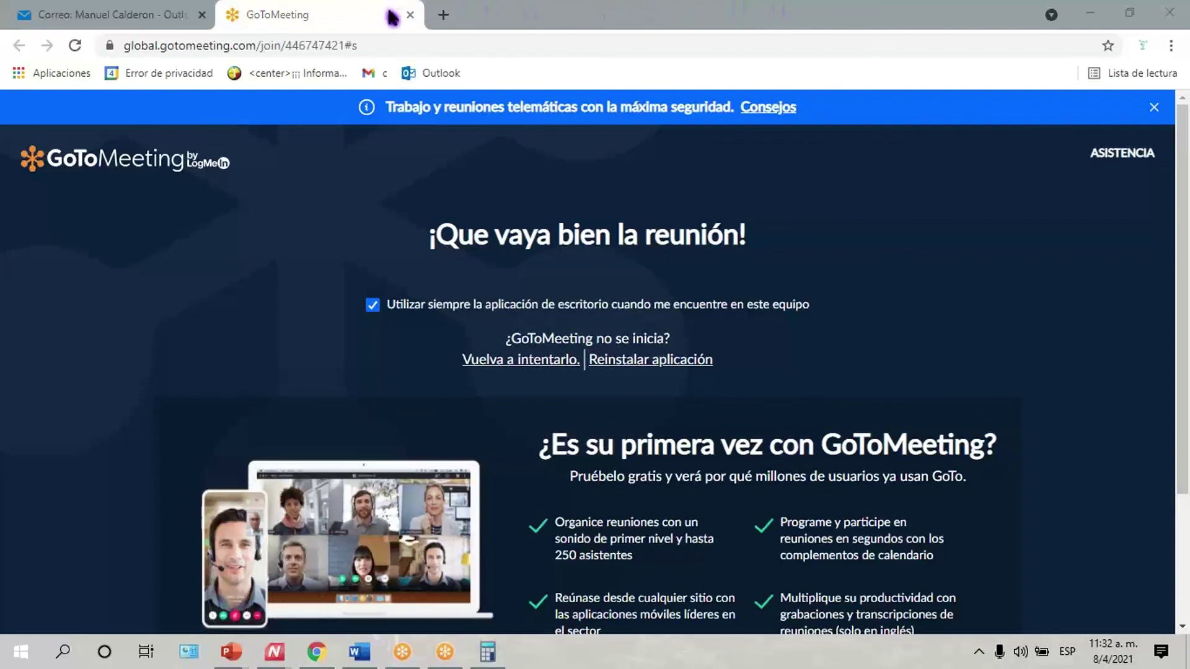
left_click(444, 15)
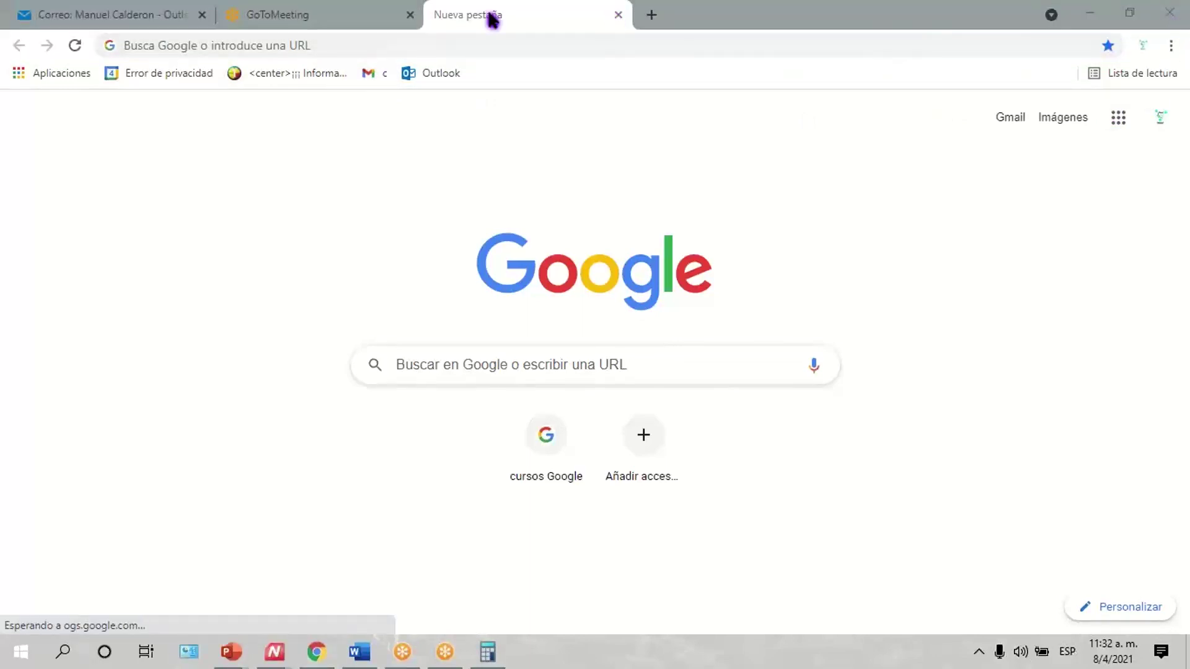
left_click(1158, 127)
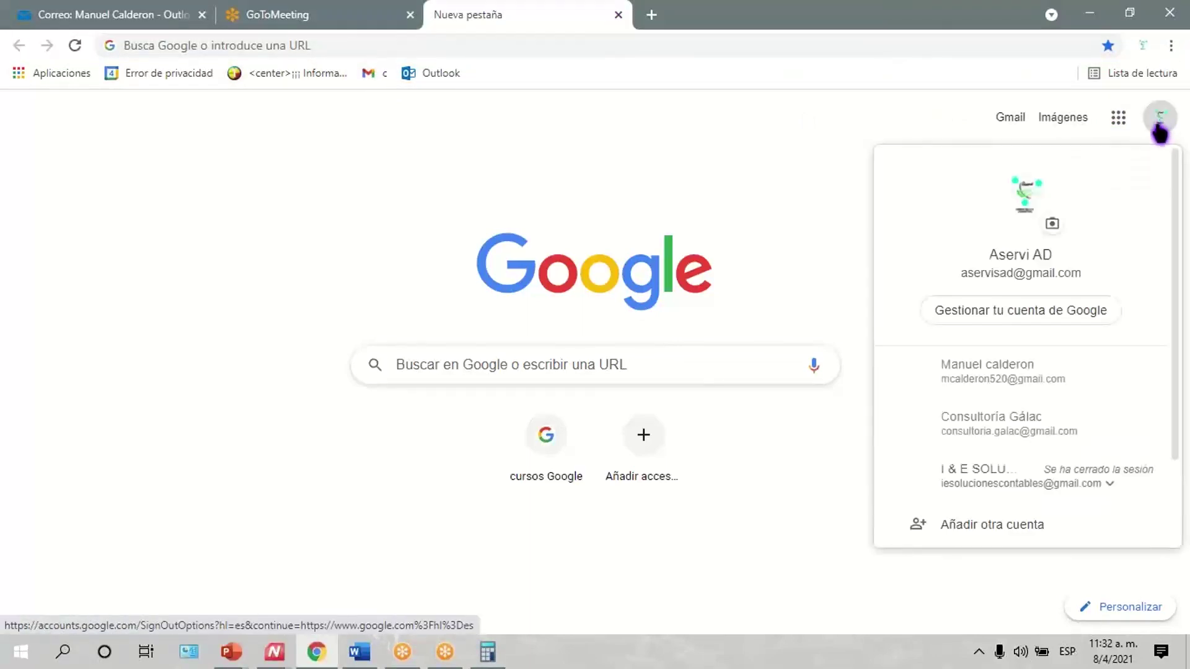
left_click(1003, 419)
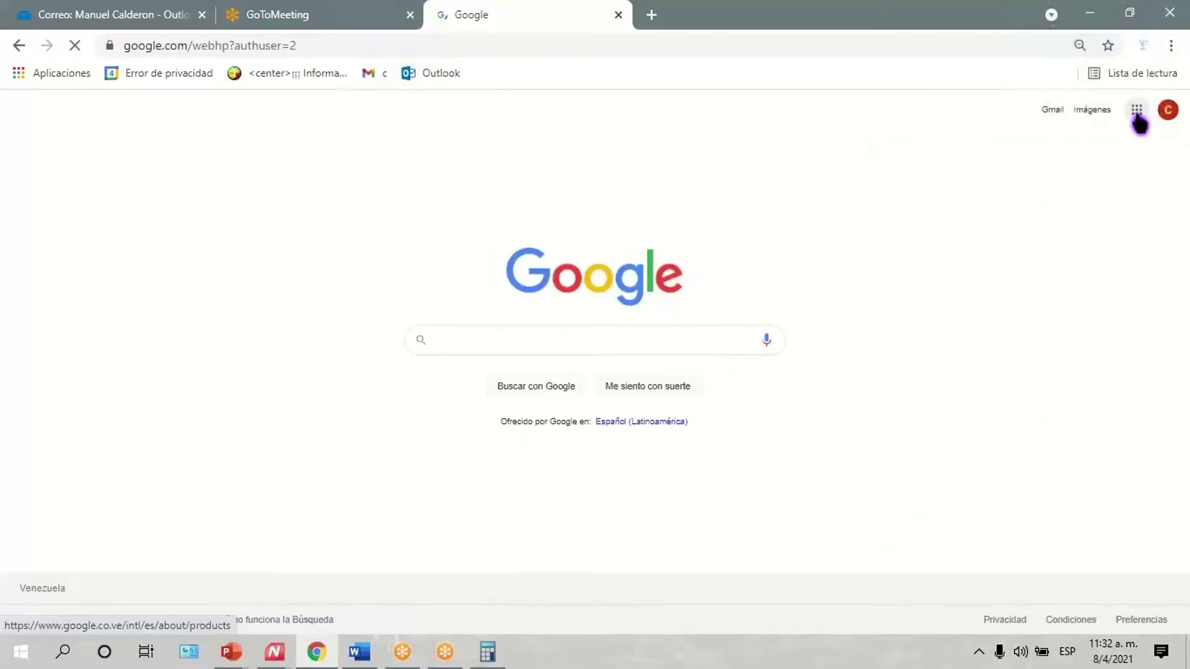
left_click(1137, 116)
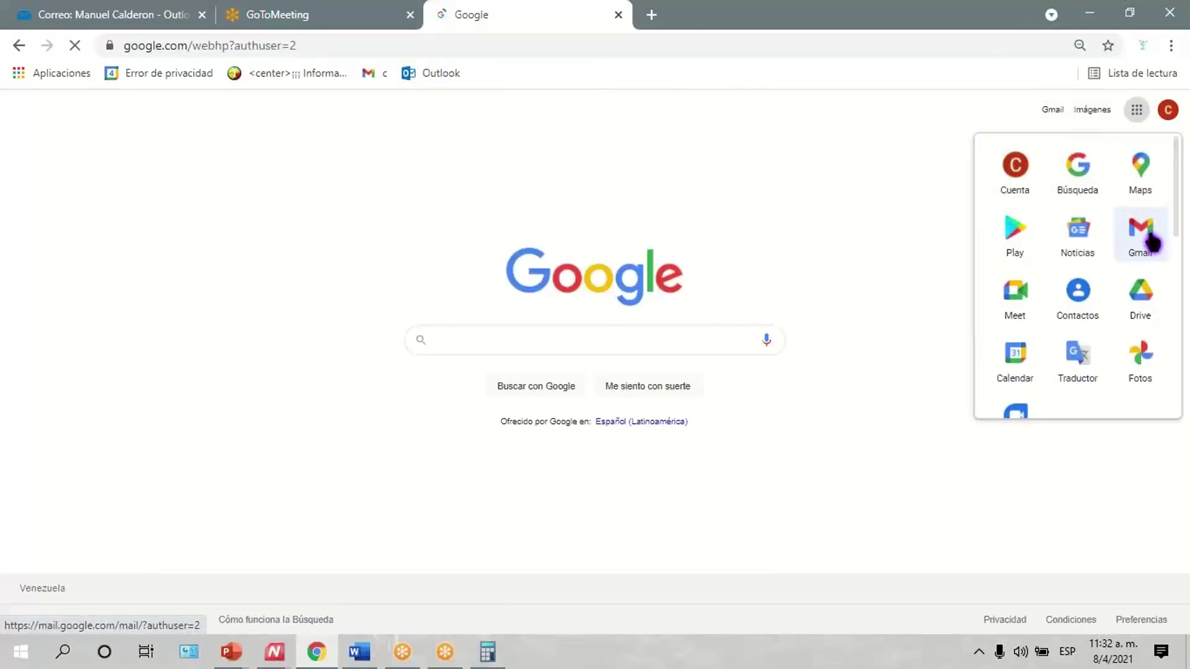
left_click(1151, 242)
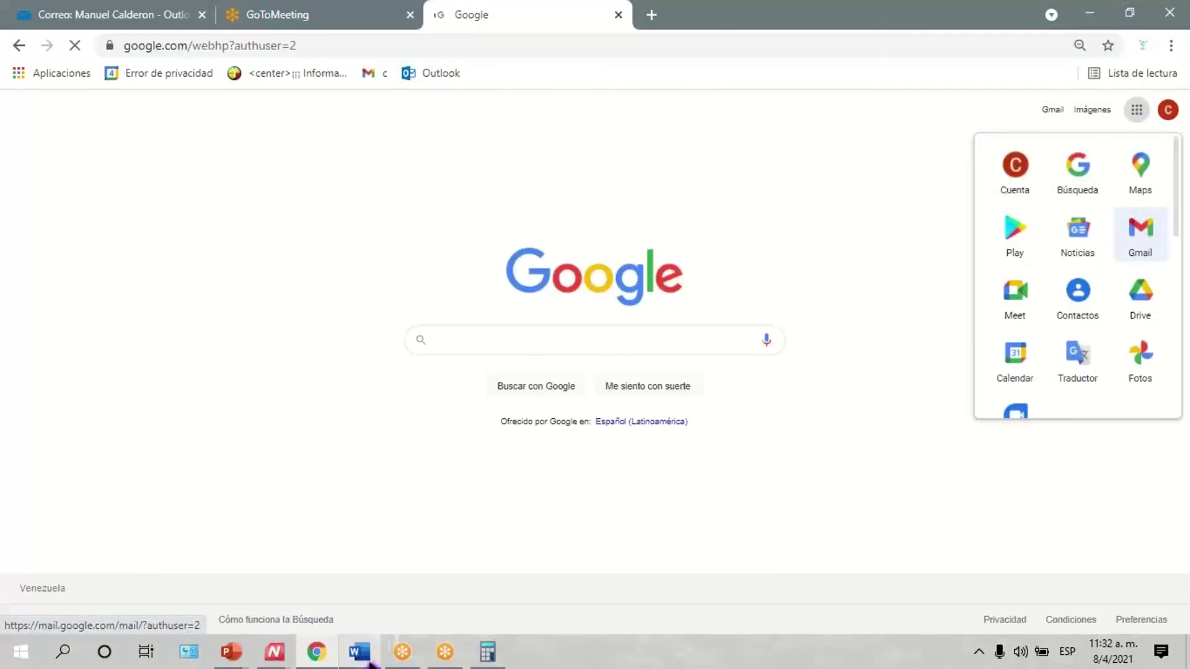
Bring up the GoToMeeting recordings manager, minimize it, and return to the Gmail inbox in Chrome
left_click(403, 657)
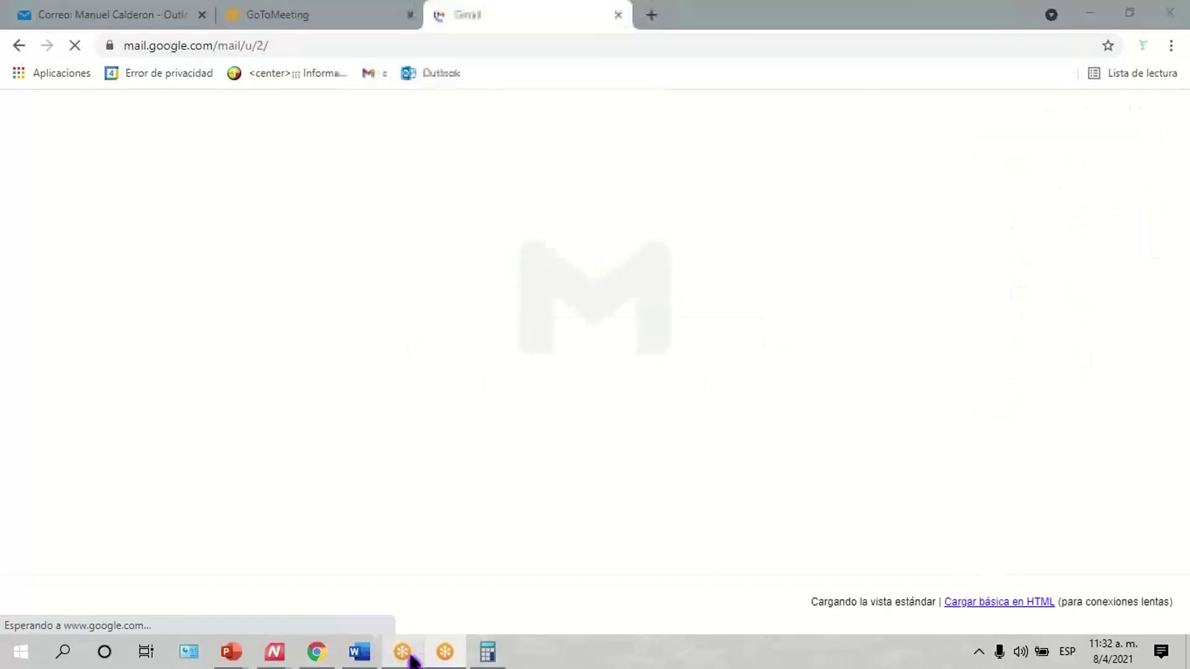
left_click(319, 654)
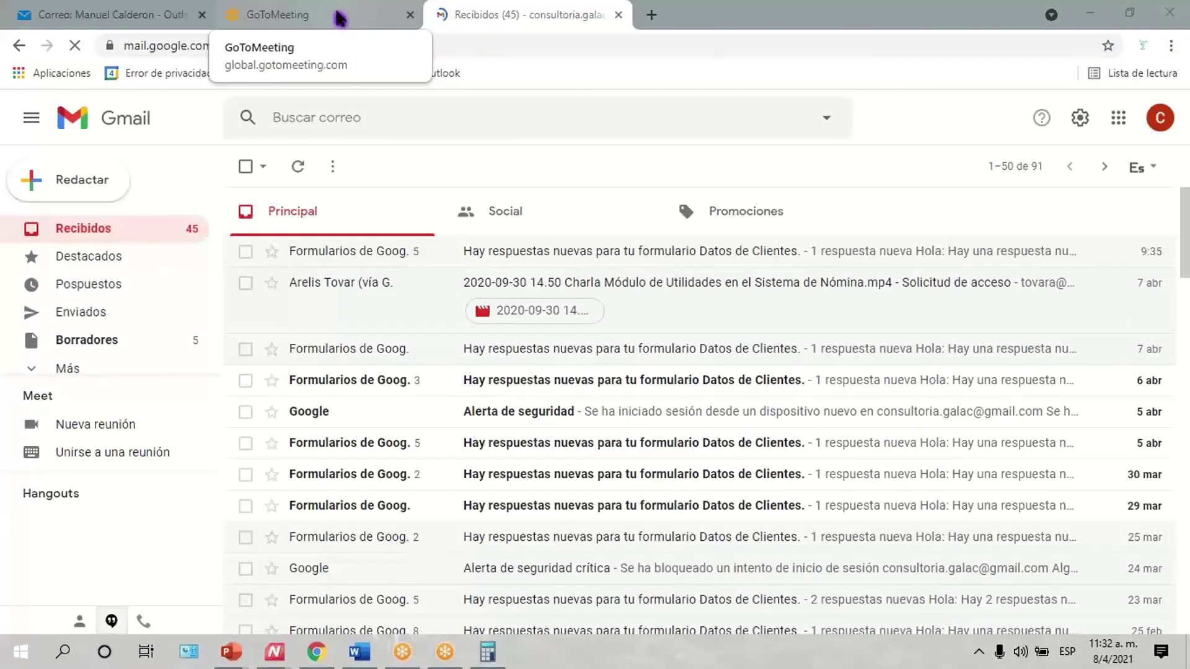
left_click(339, 19)
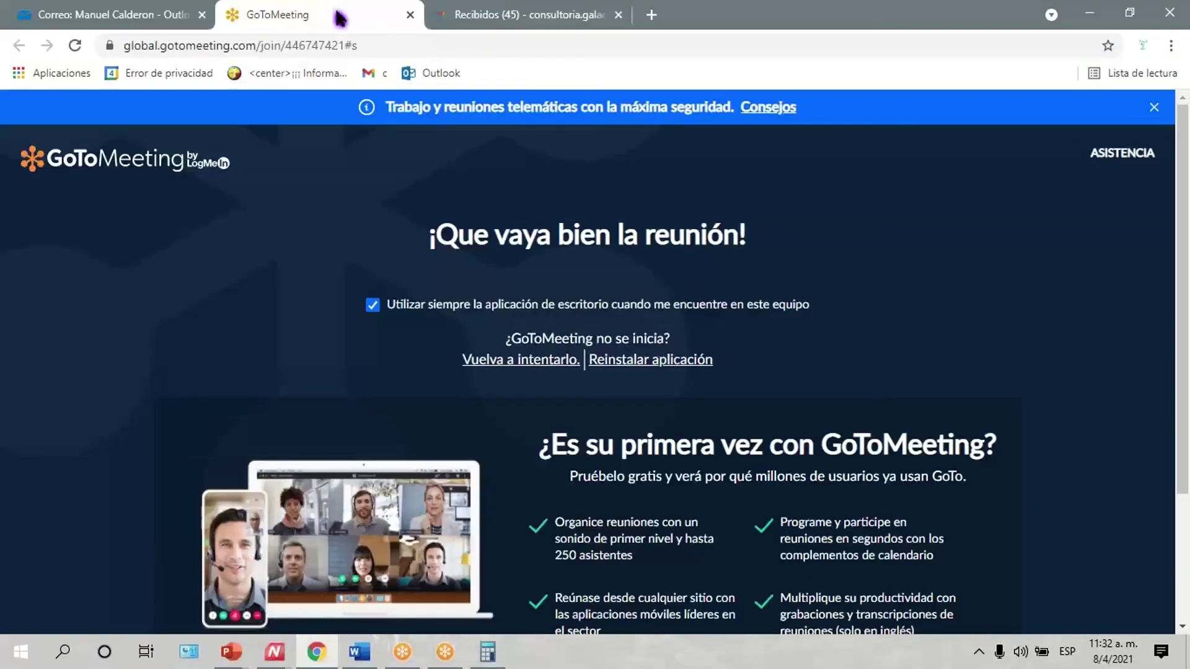
left_click(402, 652)
mouse_move(445, 656)
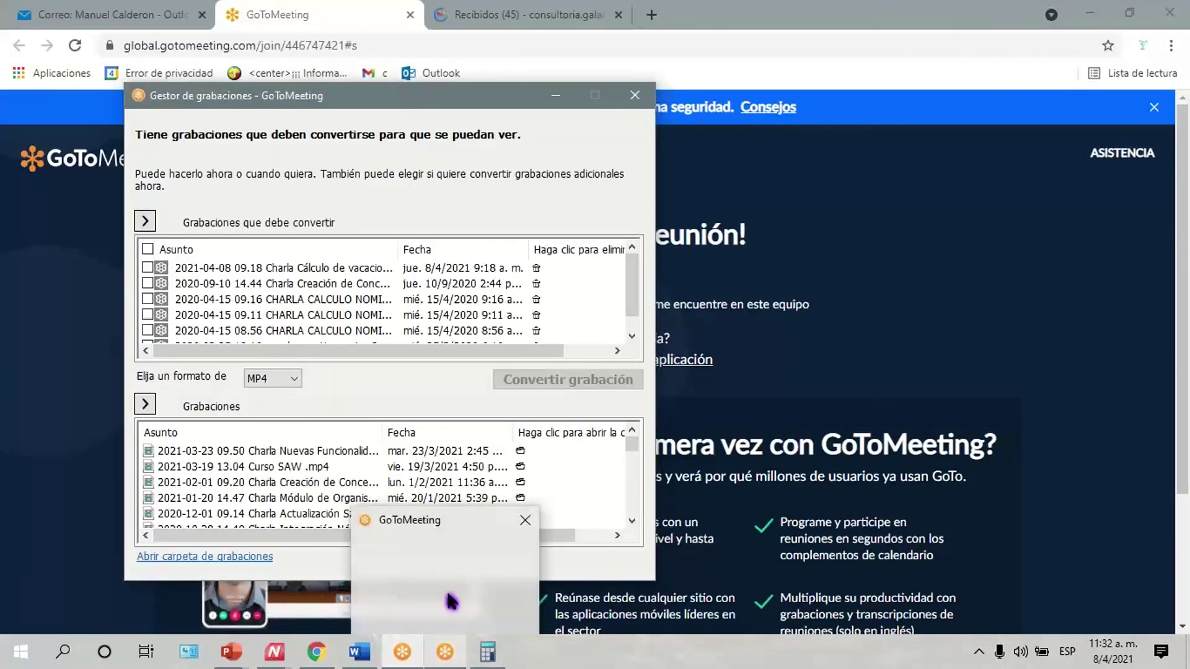
mouse_move(281, 657)
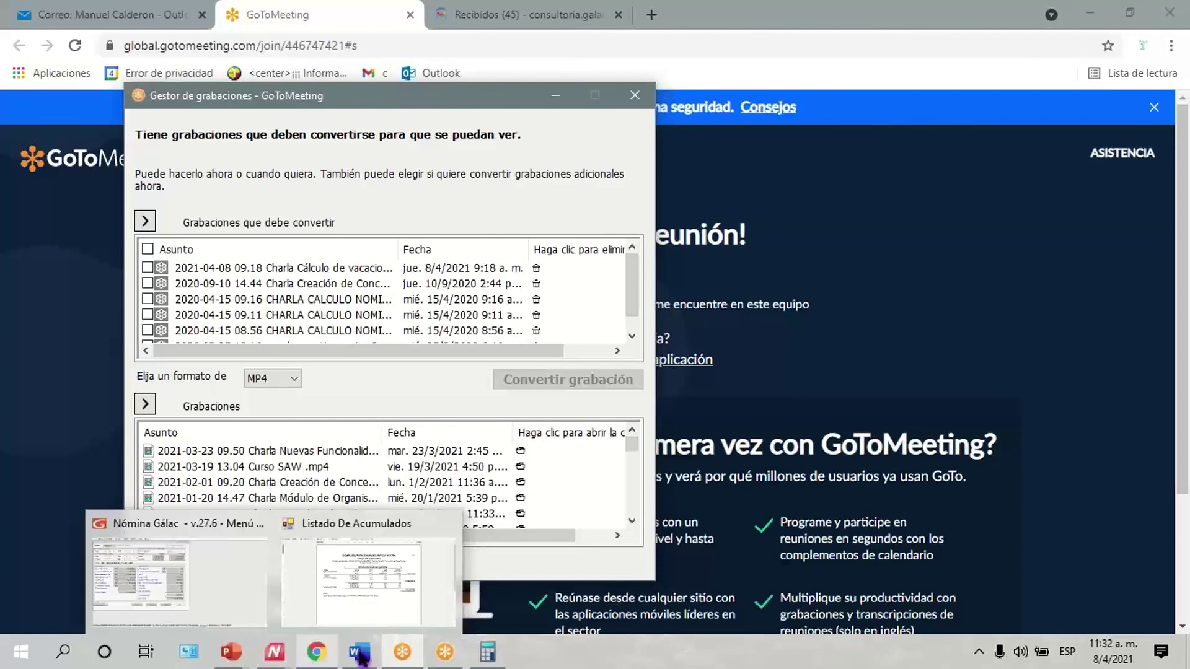
left_click(1164, 208)
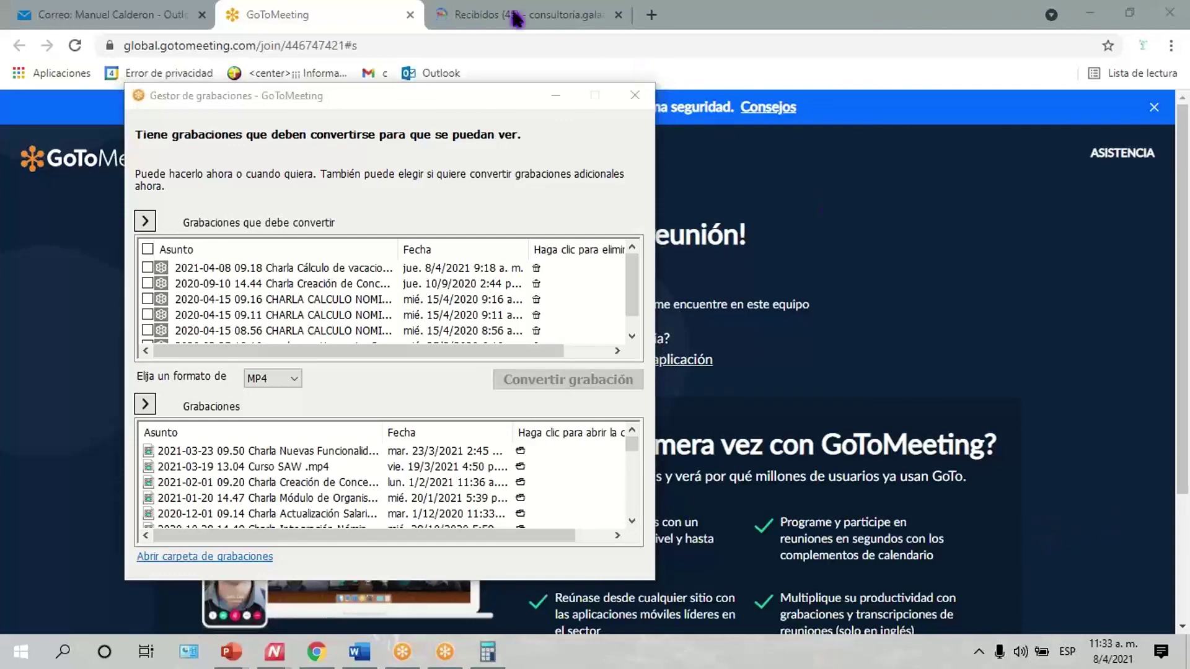
left_click(556, 95)
left_click(442, 20)
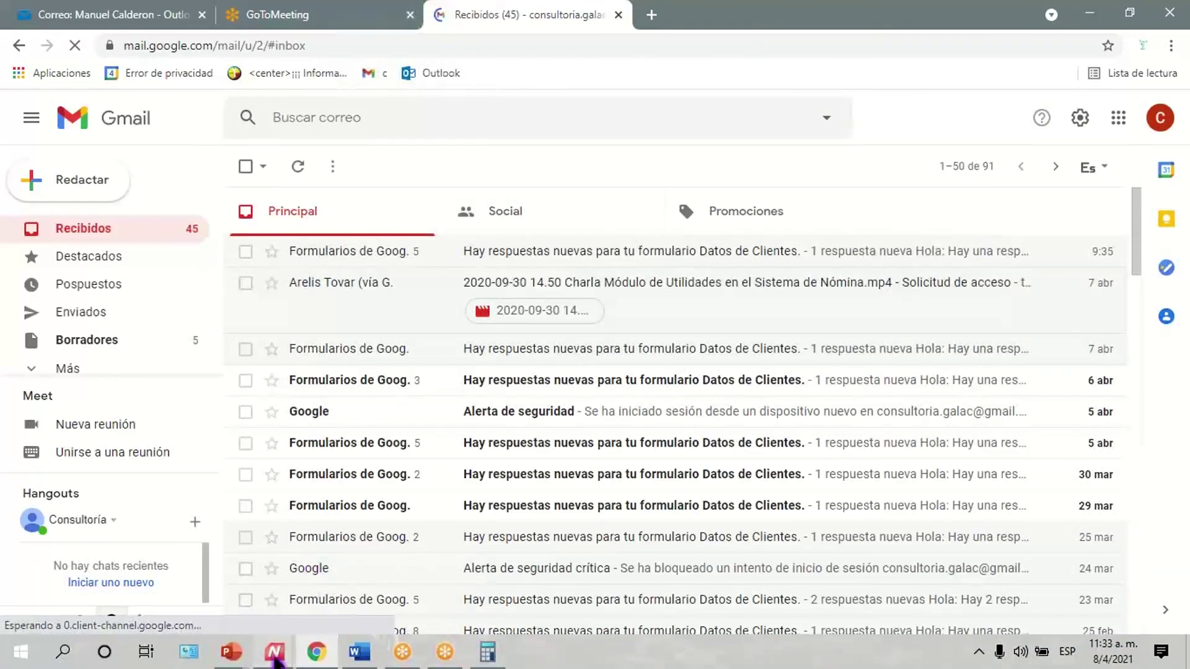
Return to Nómina Gálac and close the Listado de Acumulados preview and PRUEBA 2's vacation record
mouse_move(275, 658)
left_click(347, 613)
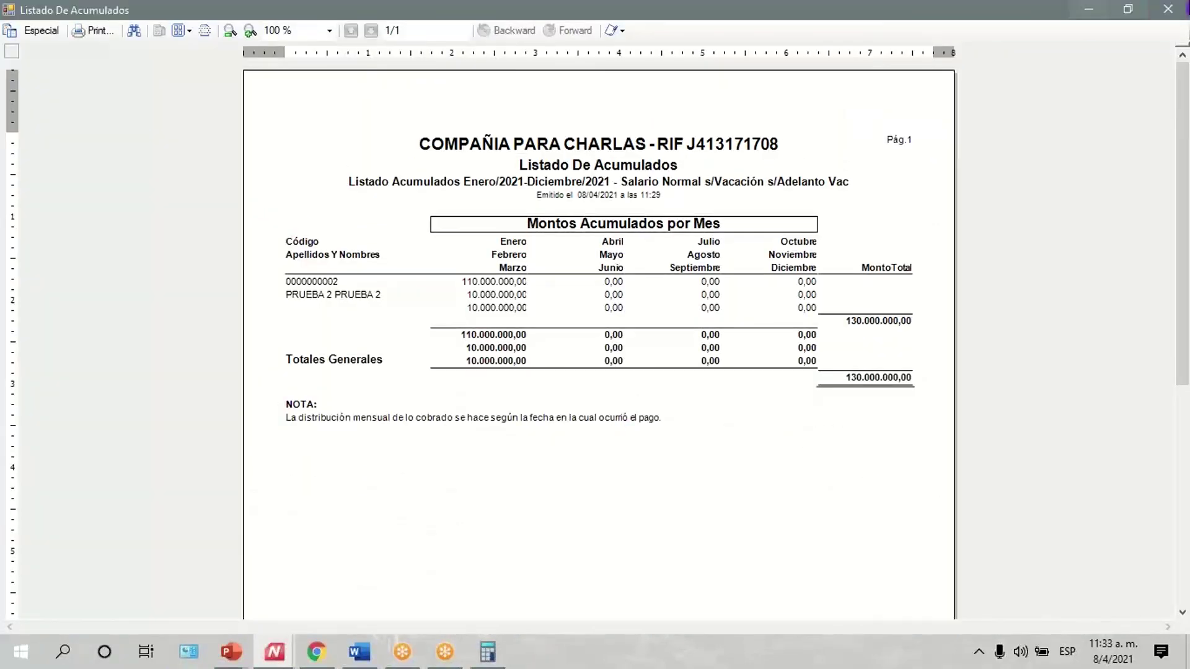
left_click(1168, 10)
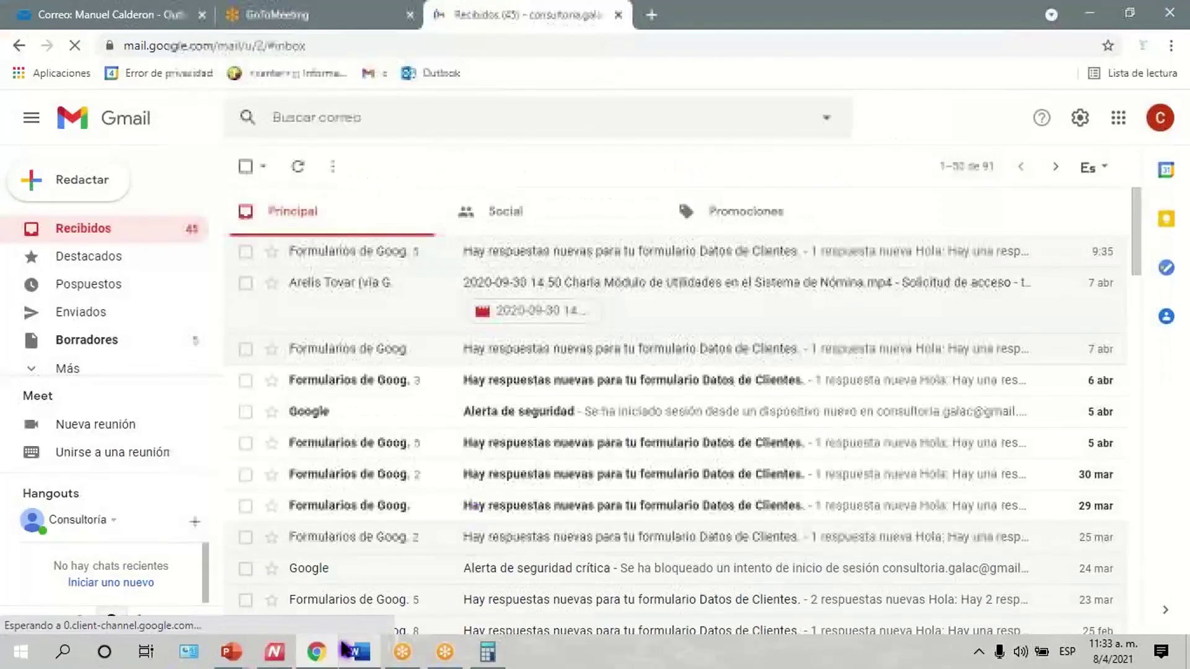
left_click(287, 655)
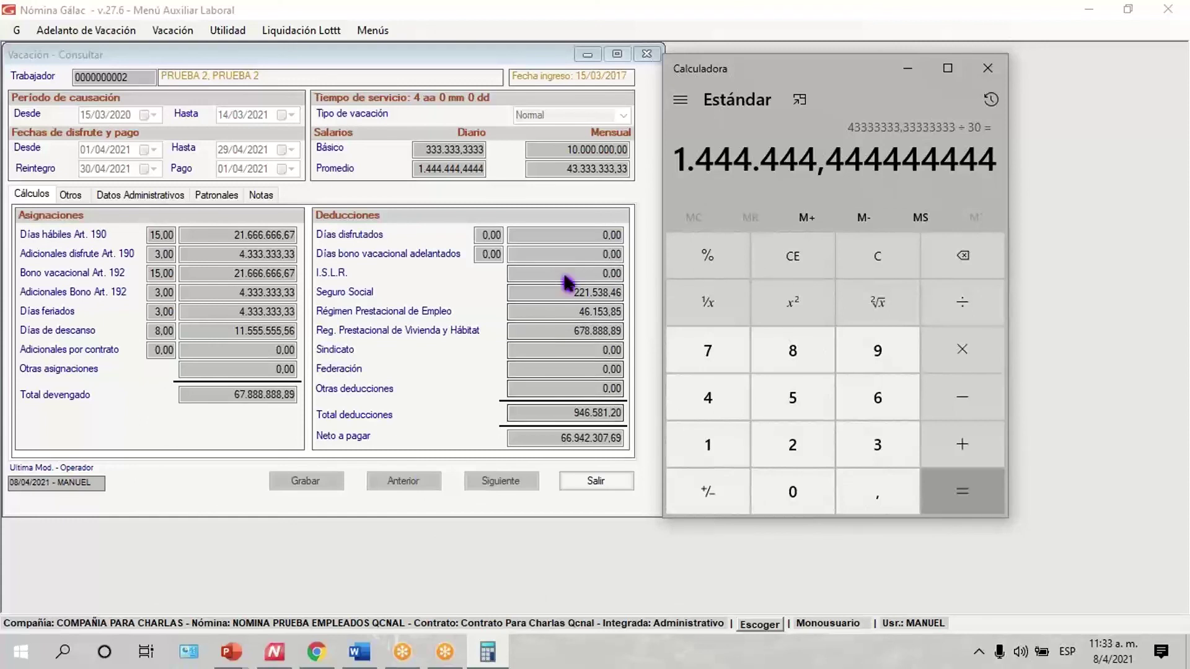
left_click(594, 482)
left_click(594, 482)
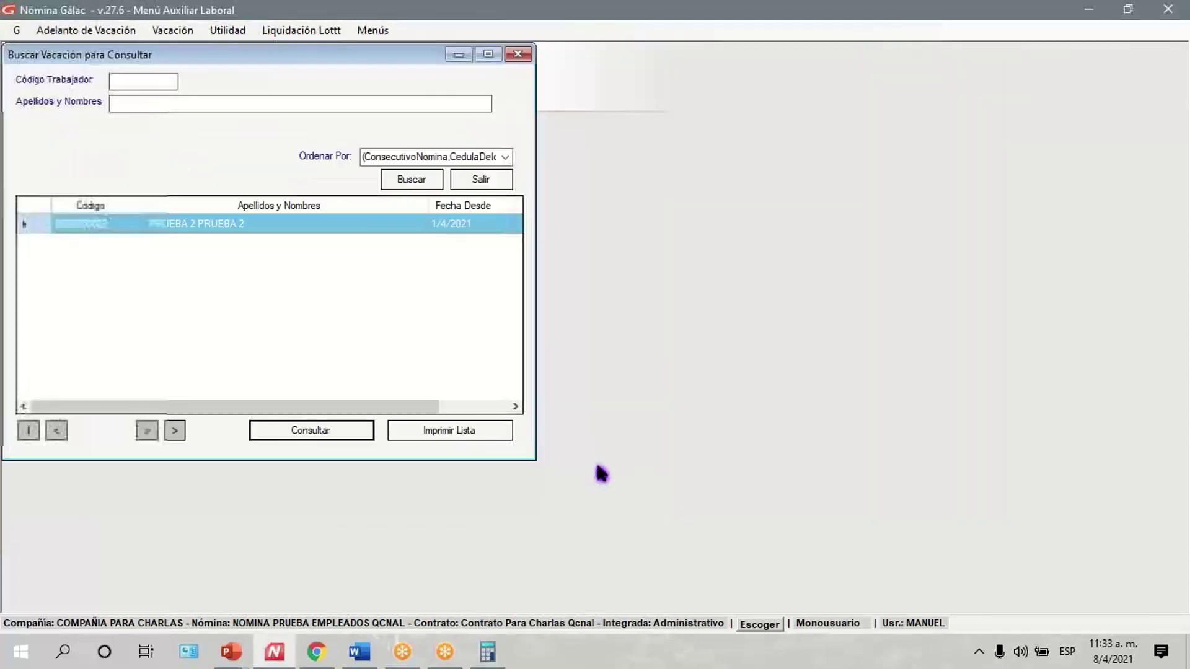
Close the vacation search and open PRUEBA 2's worker record for modification from the Principal module to check its e-mail field
left_click(488, 179)
left_click(393, 32)
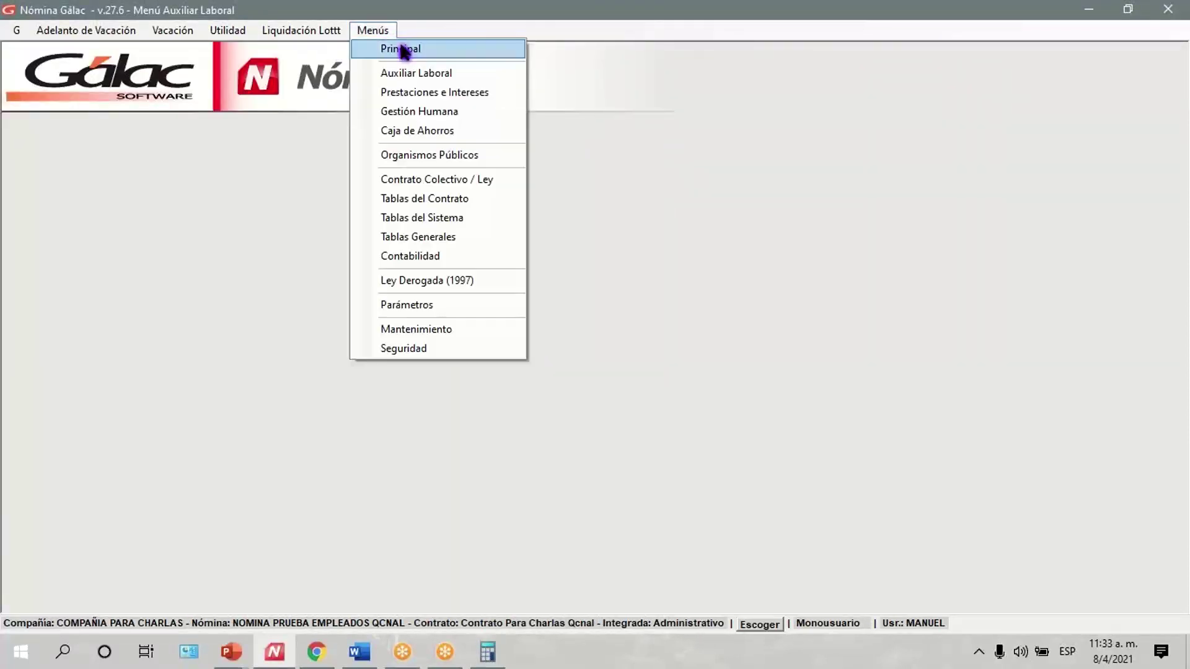
left_click(399, 48)
left_click(201, 36)
left_click(224, 85)
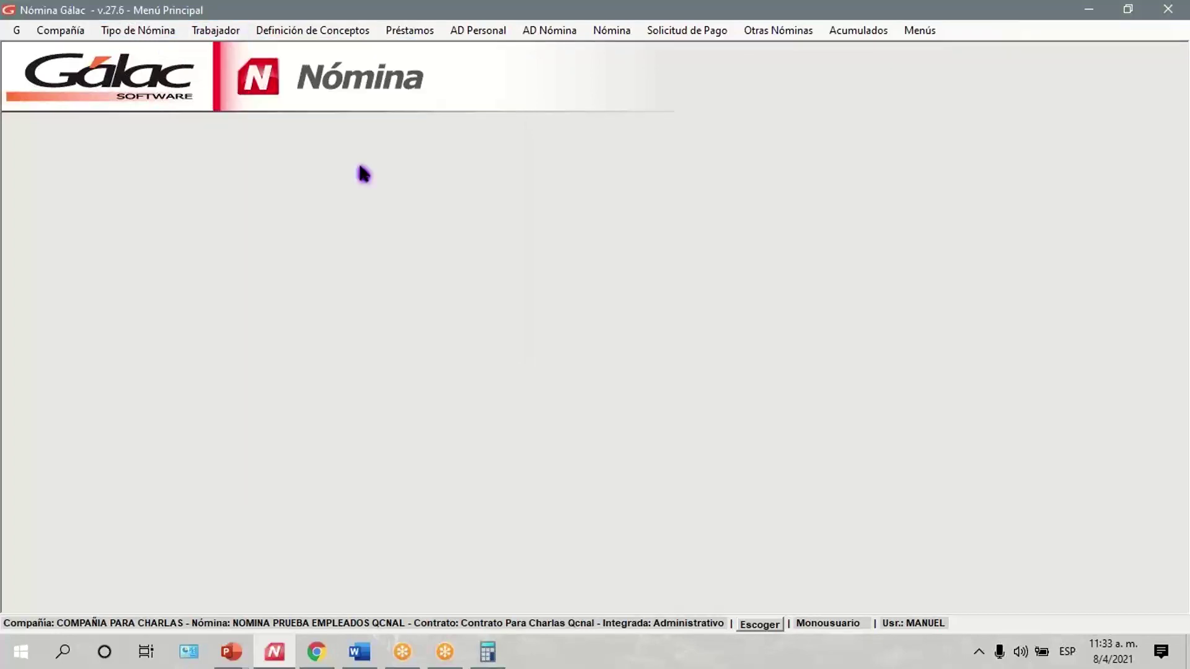
left_click(402, 180)
left_click(254, 263)
left_click(300, 245)
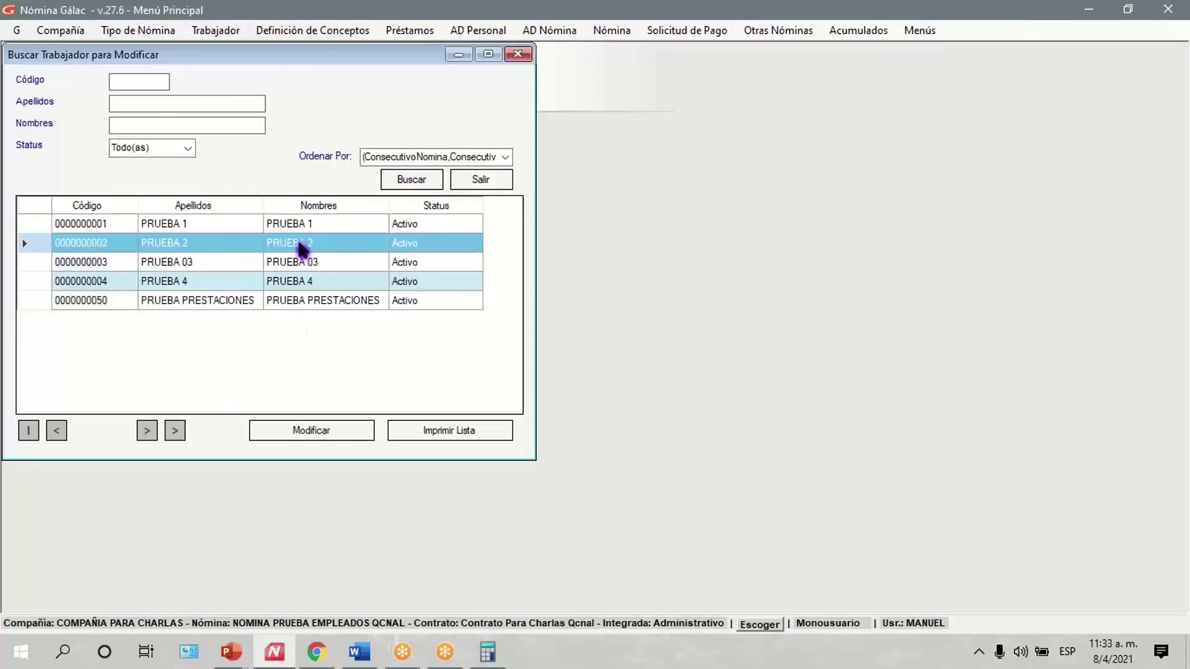
left_click(320, 432)
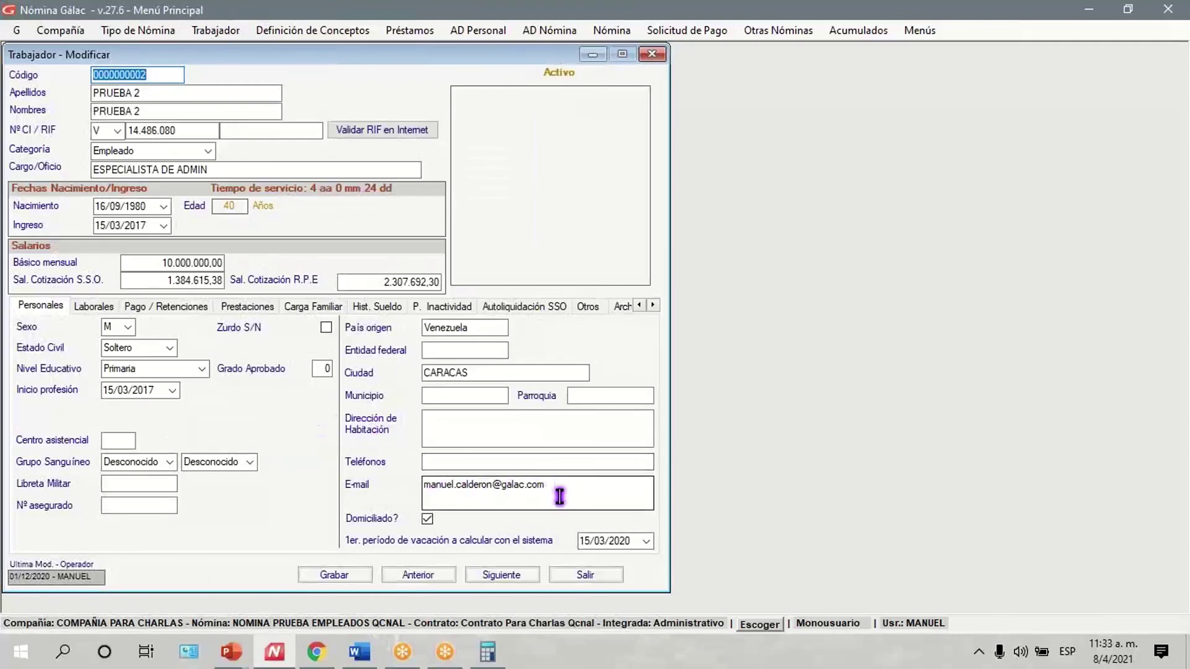
Leave PRUEBA 2's worker record without saving and return to the Auxiliar Laboral module
left_click(614, 578)
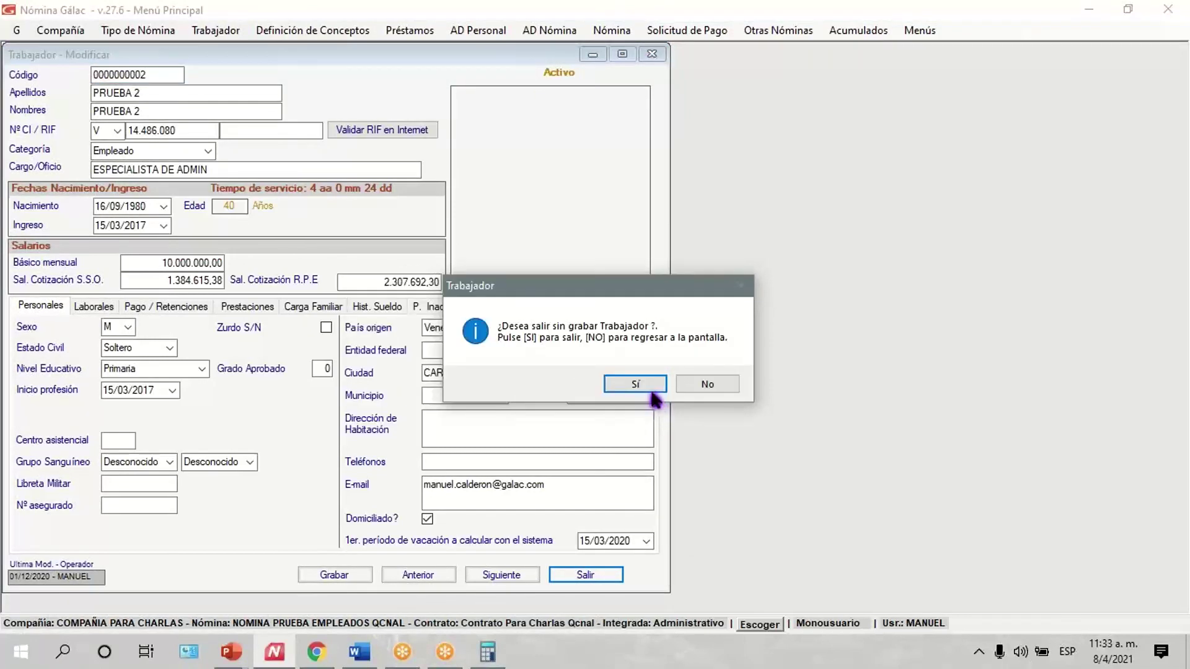
left_click(649, 390)
left_click(485, 181)
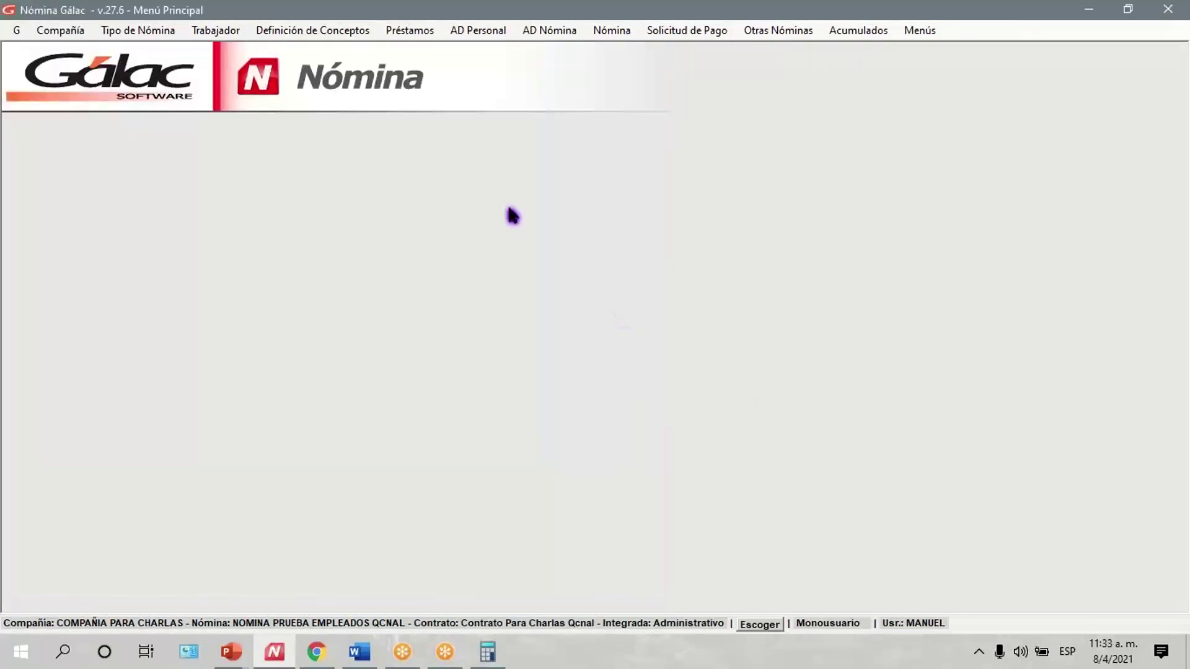
left_click(920, 29)
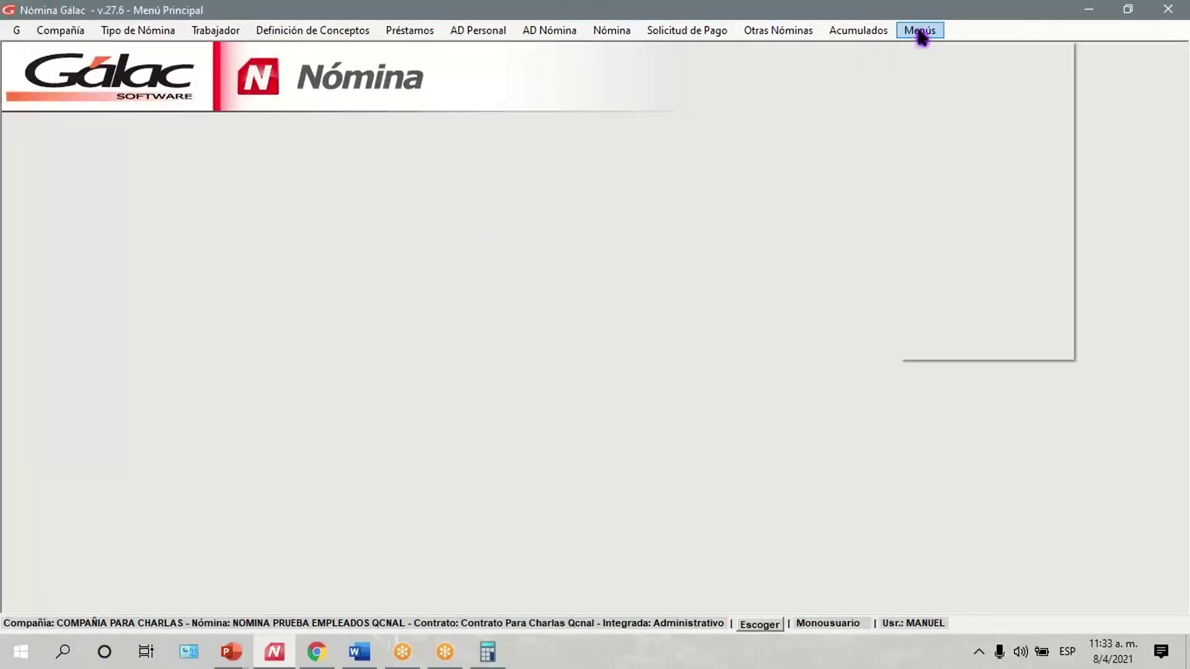
left_click(959, 73)
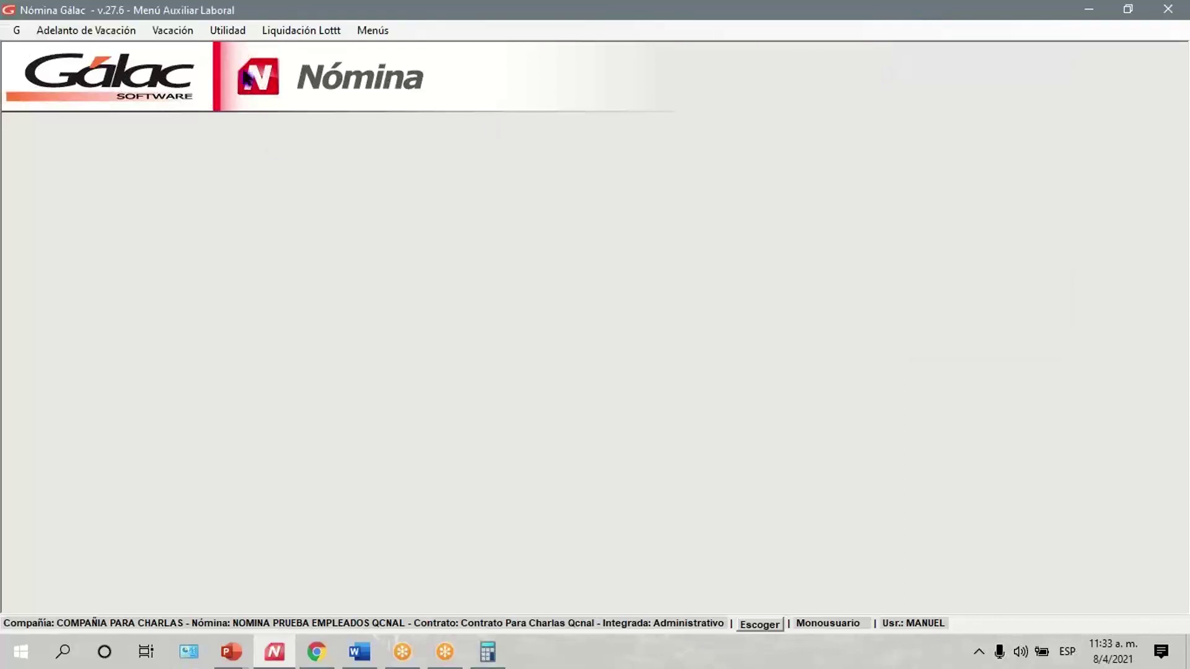
left_click(172, 32)
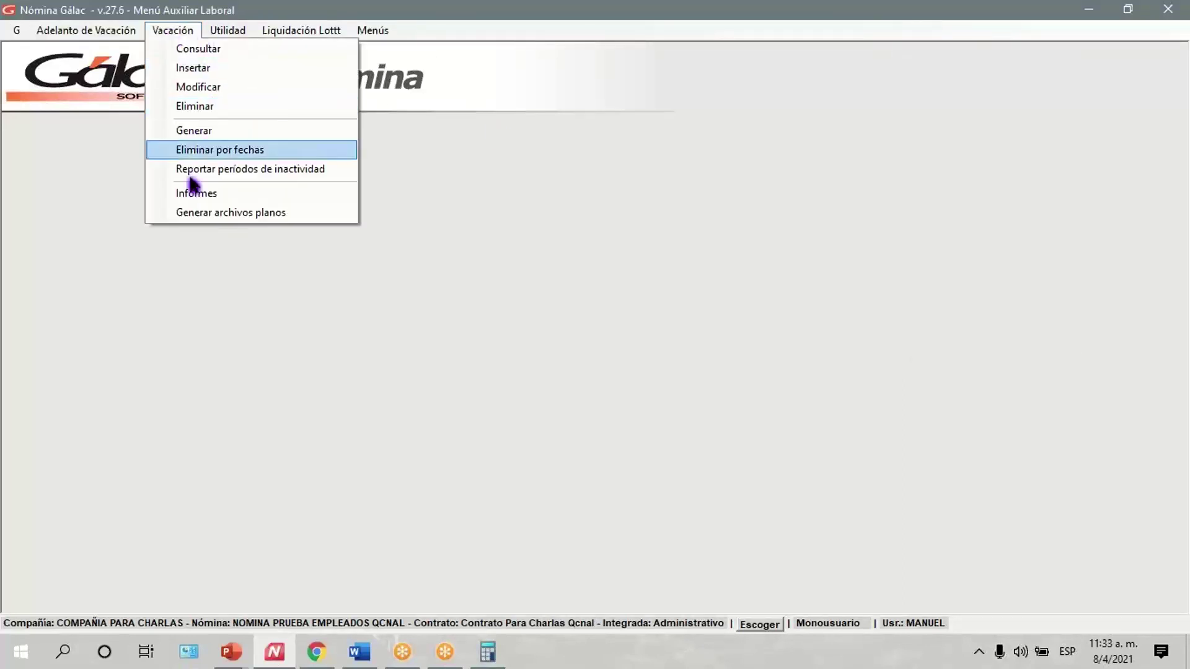
left_click(221, 193)
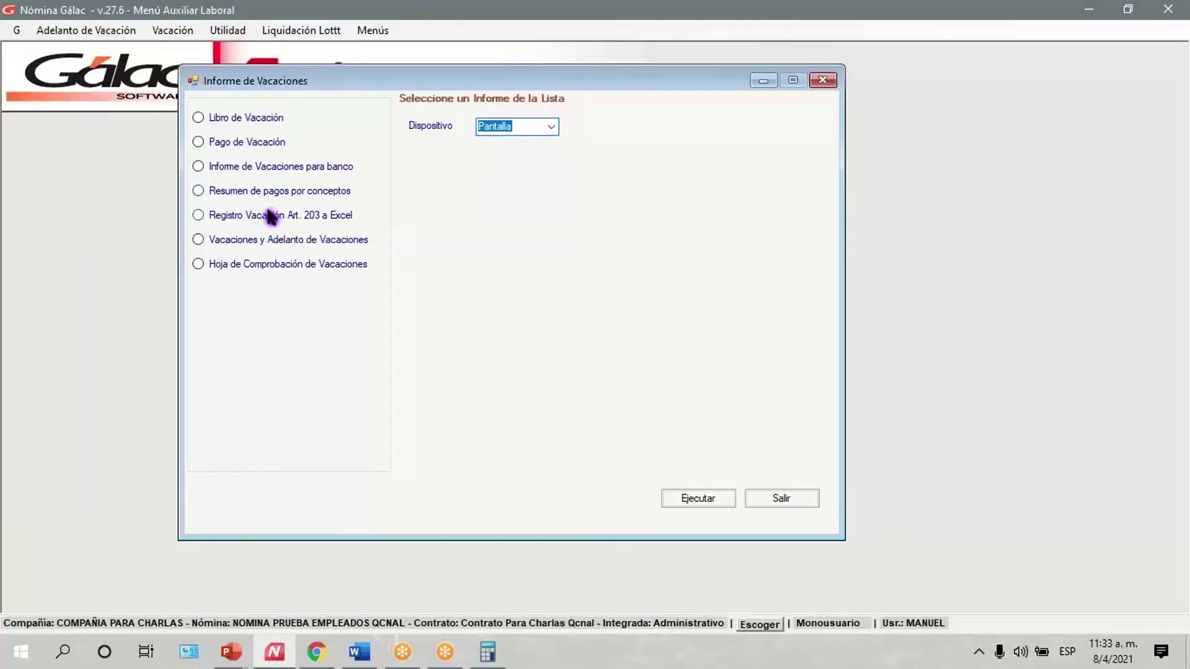
left_click(264, 144)
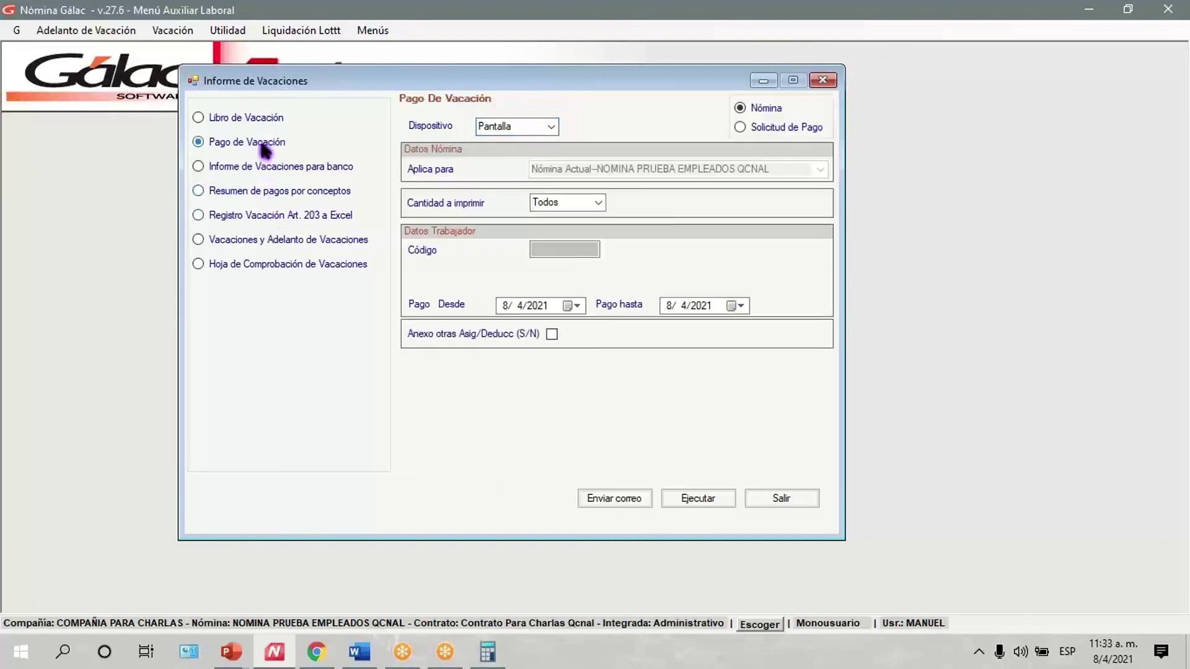
left_click(594, 203)
left_click(565, 221)
left_click(569, 247)
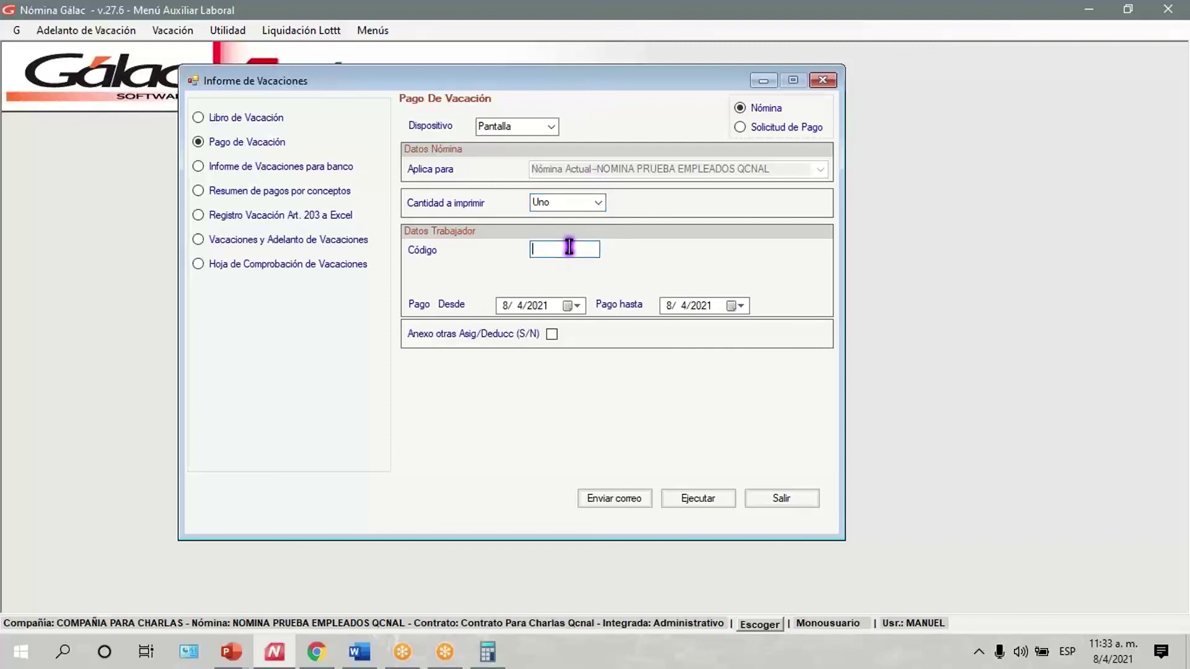
type("2")
key("Tab")
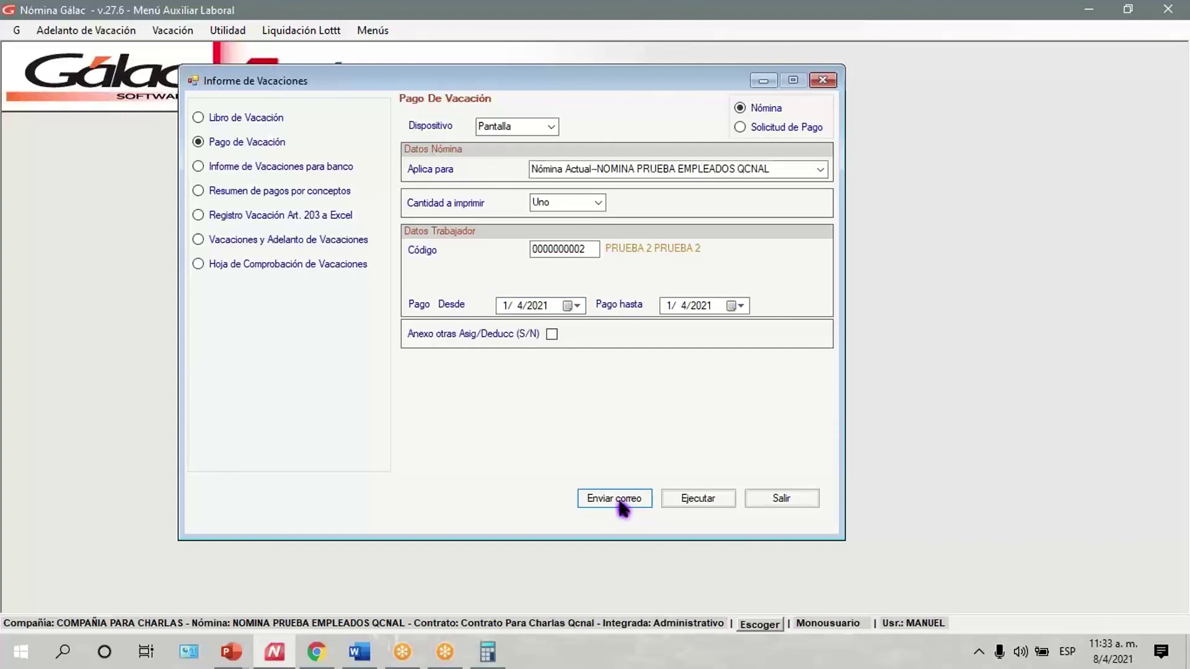
Send the vacation payment receipt by e-mail, entering the sender account's password in the credentials, and dismiss the completion notice
left_click(619, 503)
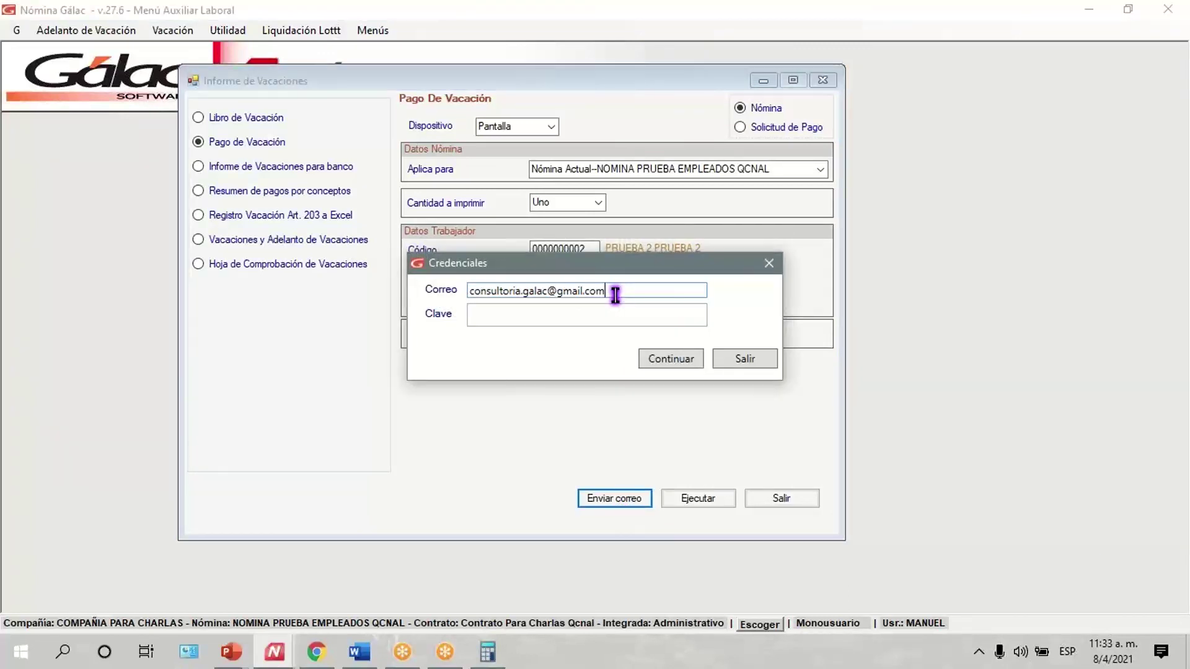
double_click(520, 293)
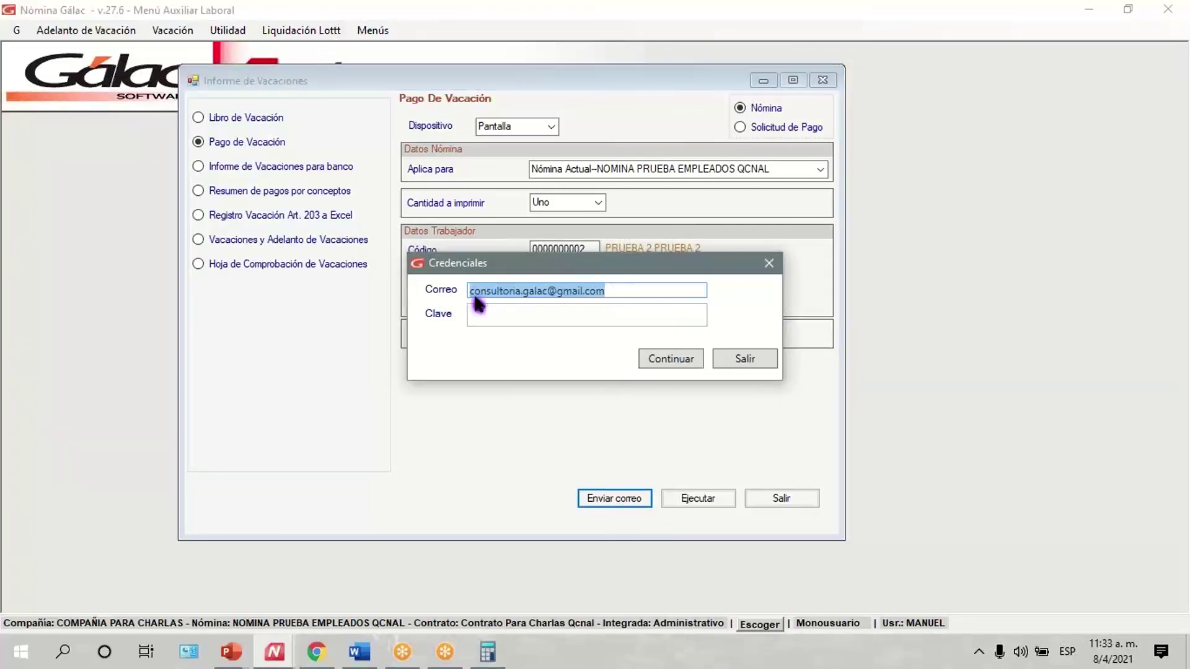
left_click(524, 320)
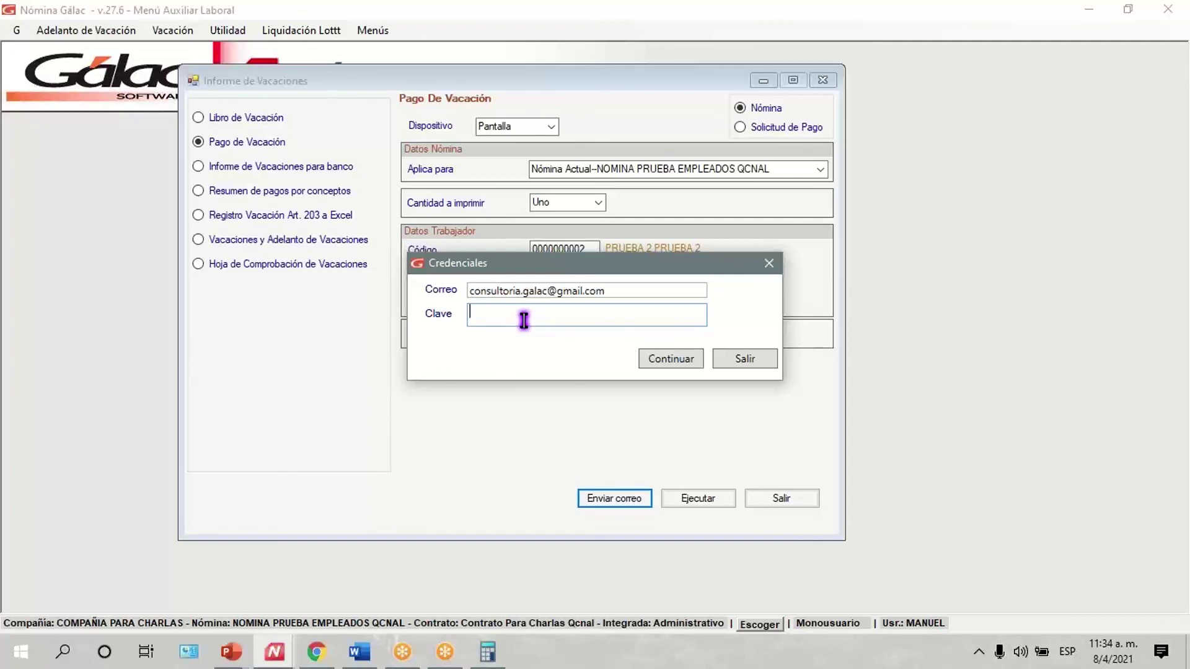
type("**********")
left_click(664, 361)
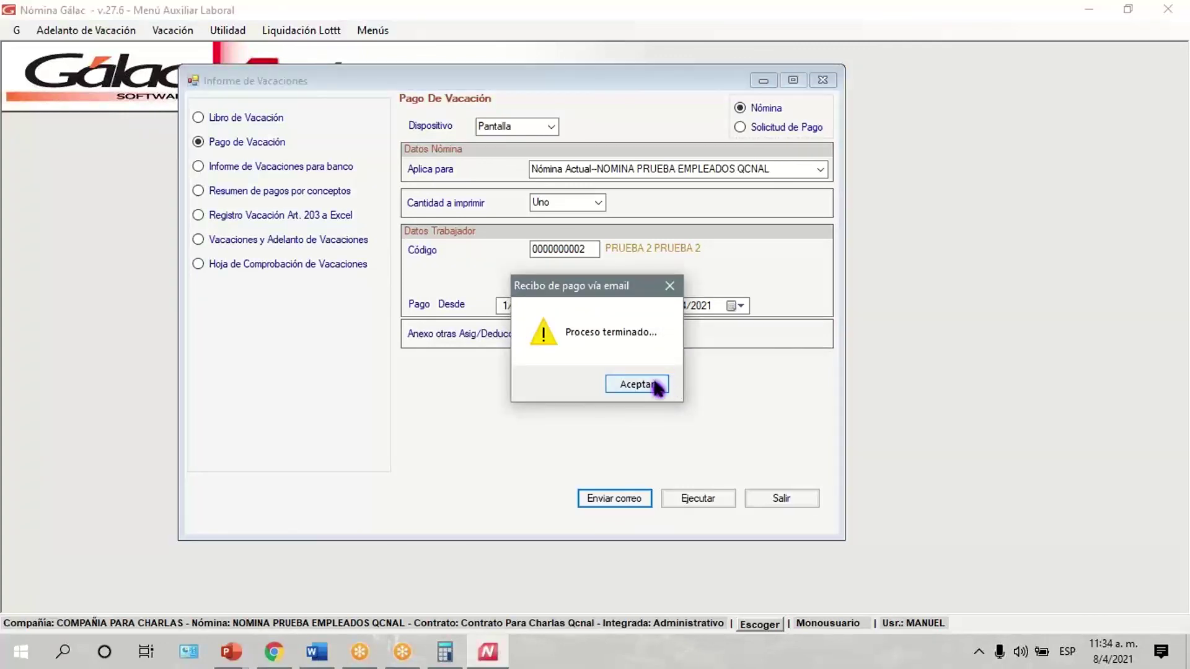
left_click(655, 383)
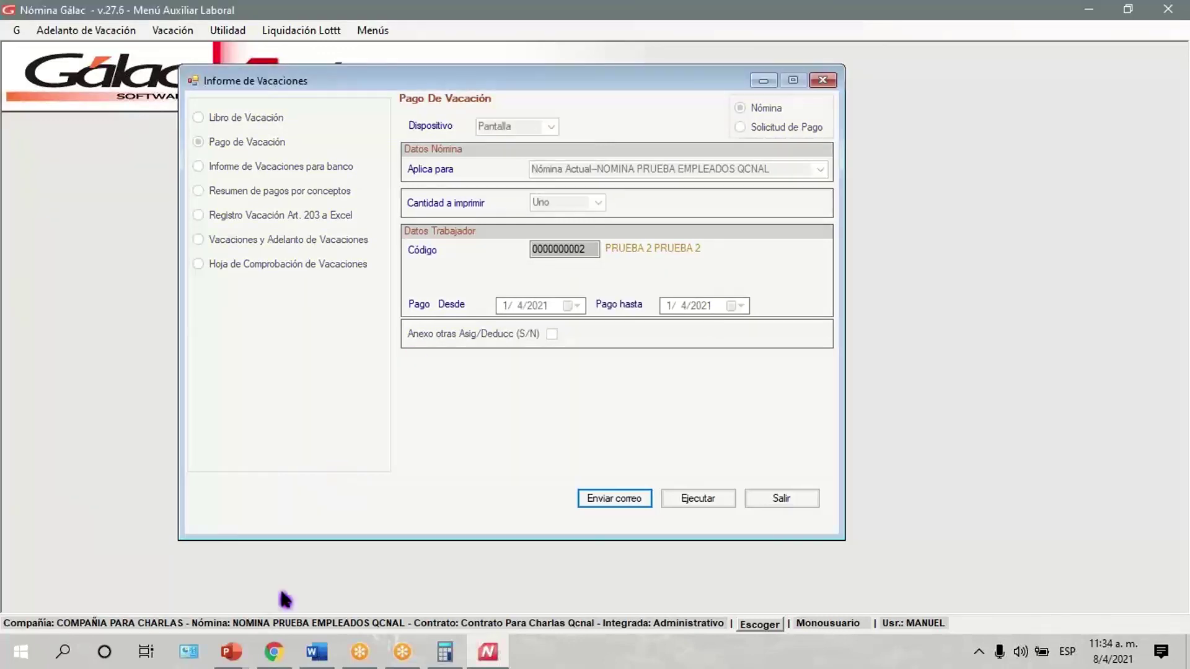
Switch to Gmail in Chrome and open the newest Pago De Vacación message among the sent mail
mouse_move(277, 664)
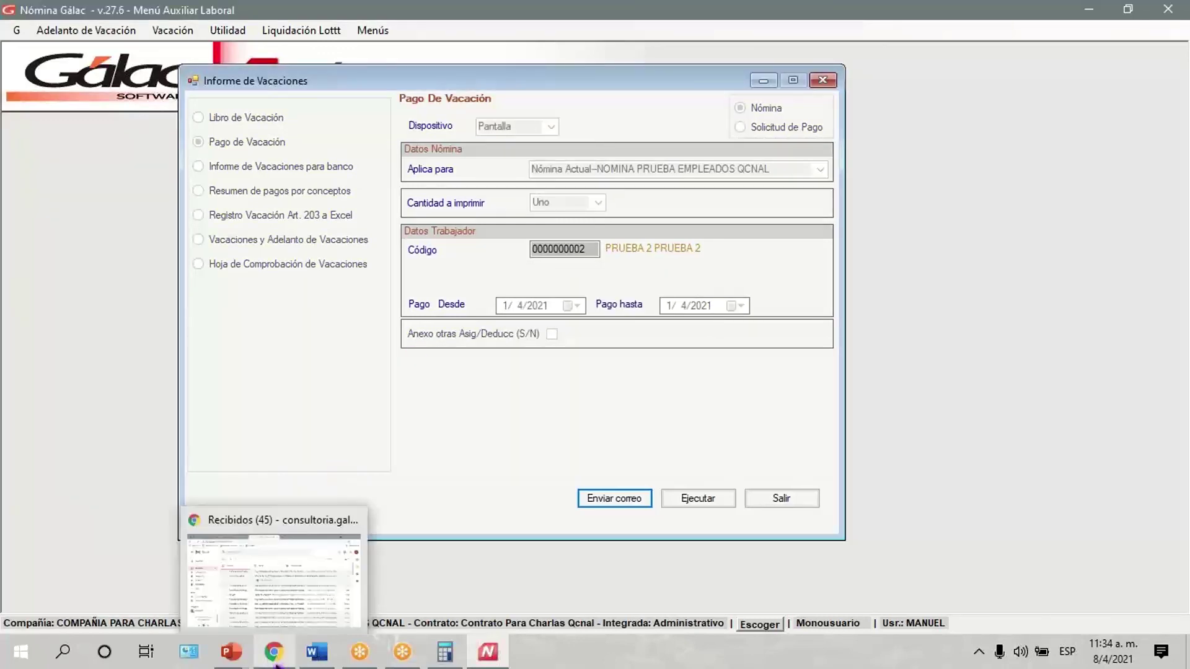
left_click(276, 582)
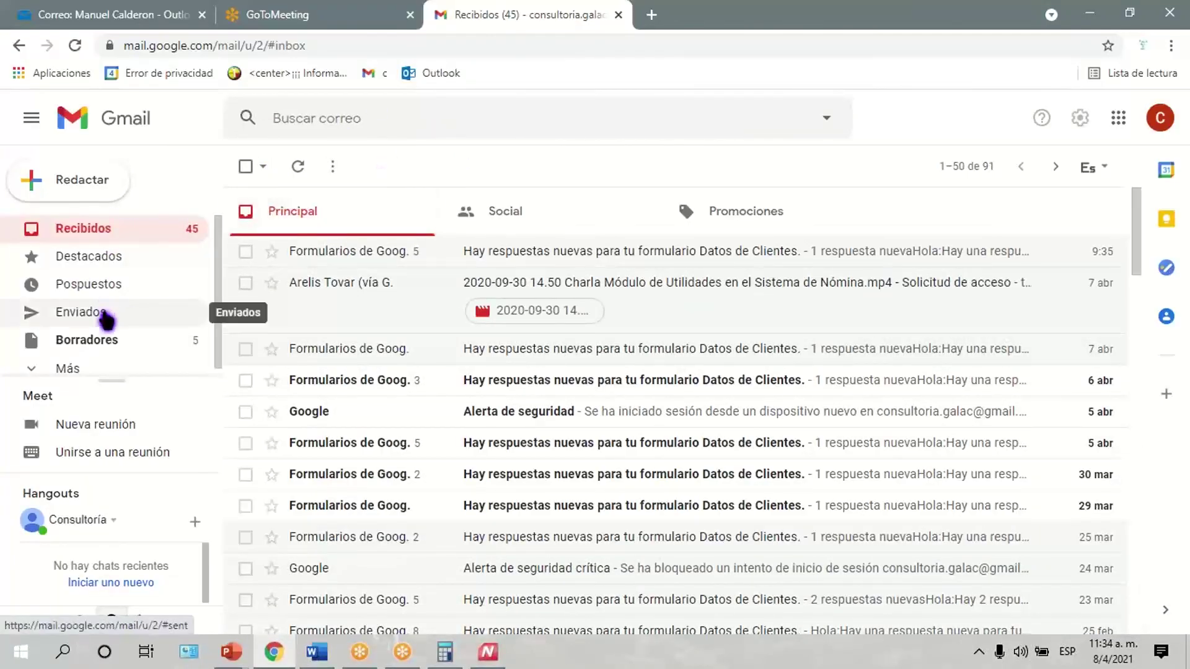
left_click(107, 319)
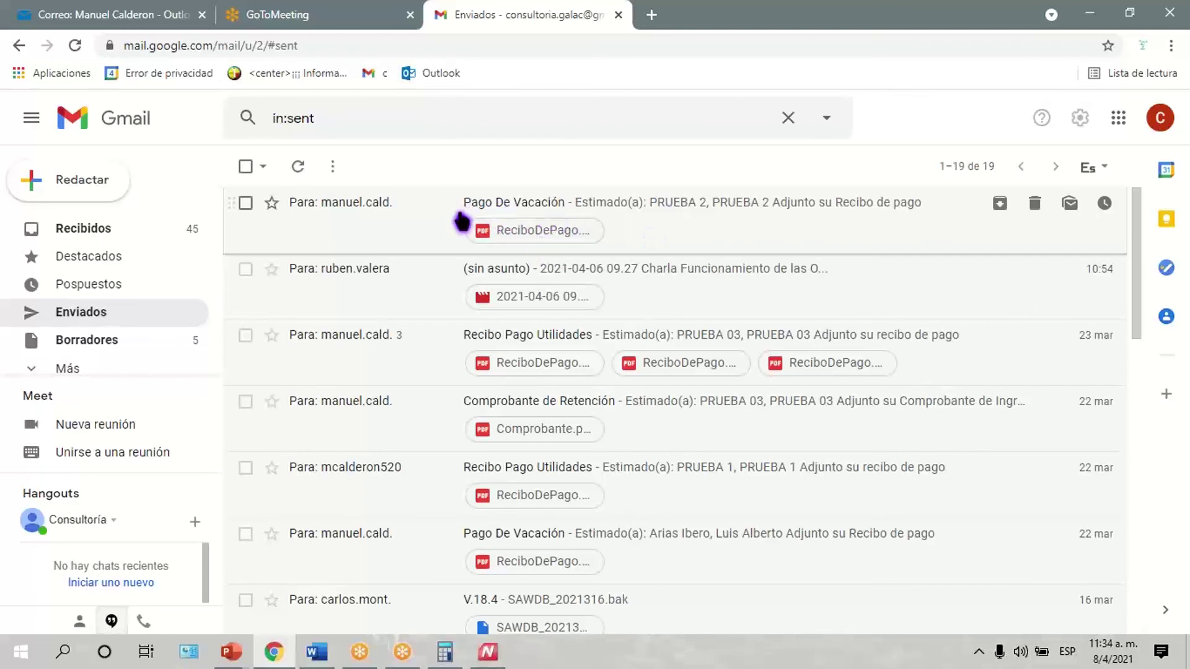
left_click(382, 216)
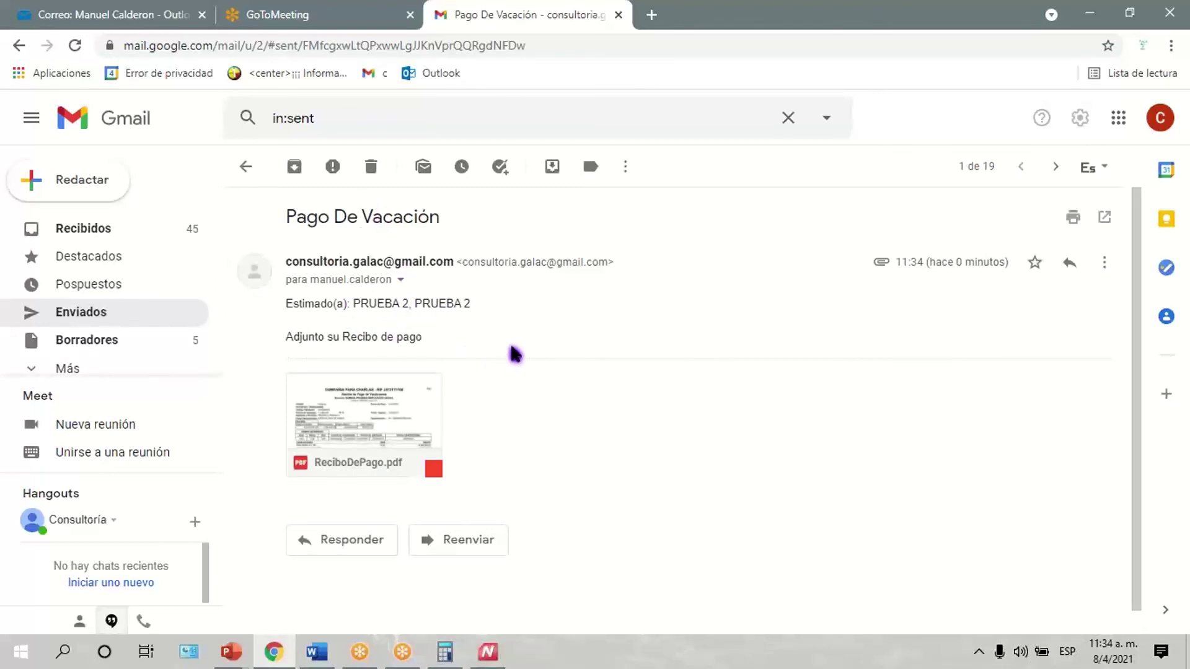
Open the Pago De Vacación message in the Outlook inbox, download its ReciboDePago.pdf attachment, and review the receipt down to the net pay
left_click(147, 18)
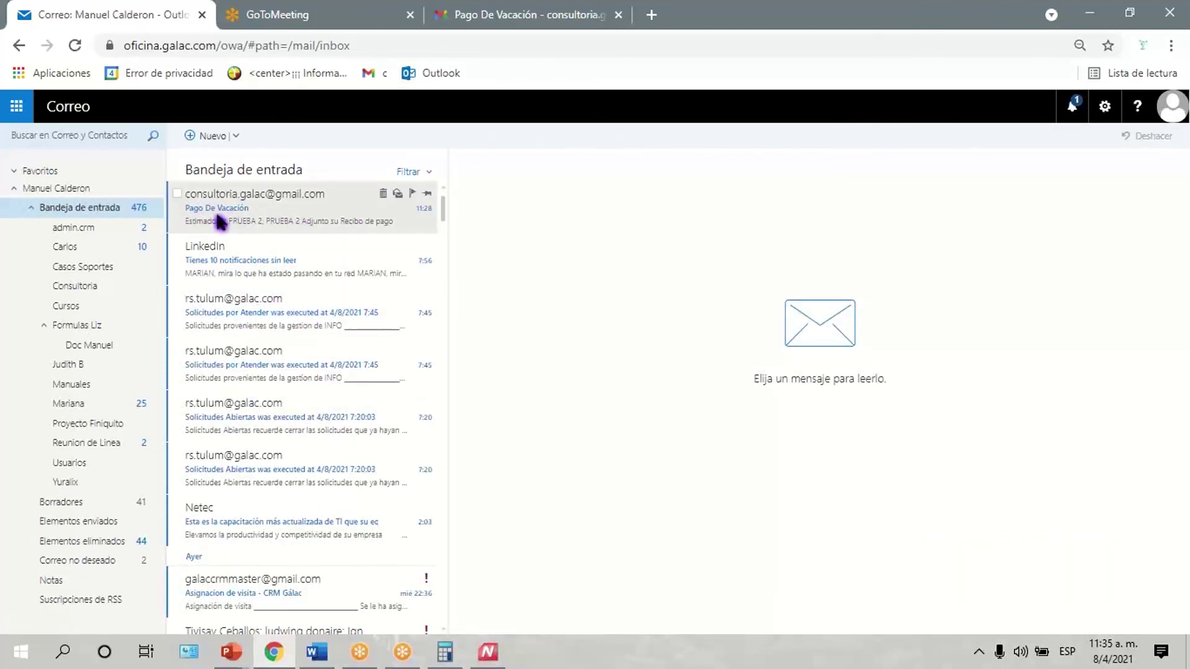
double_click(300, 223)
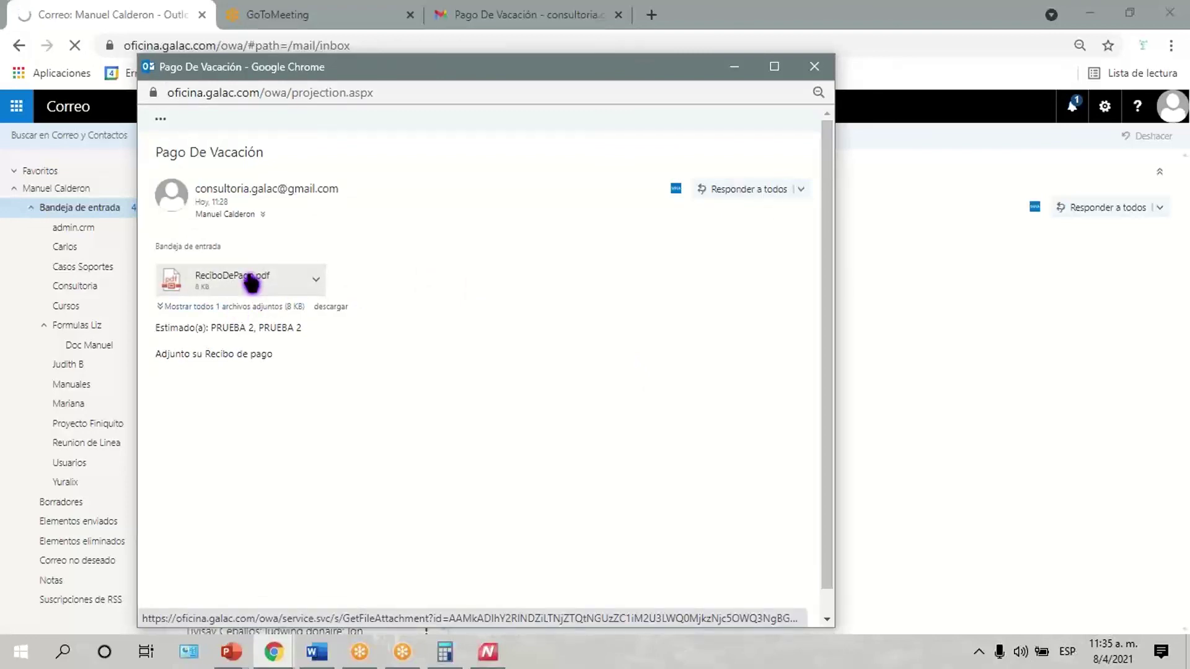
left_click(251, 282)
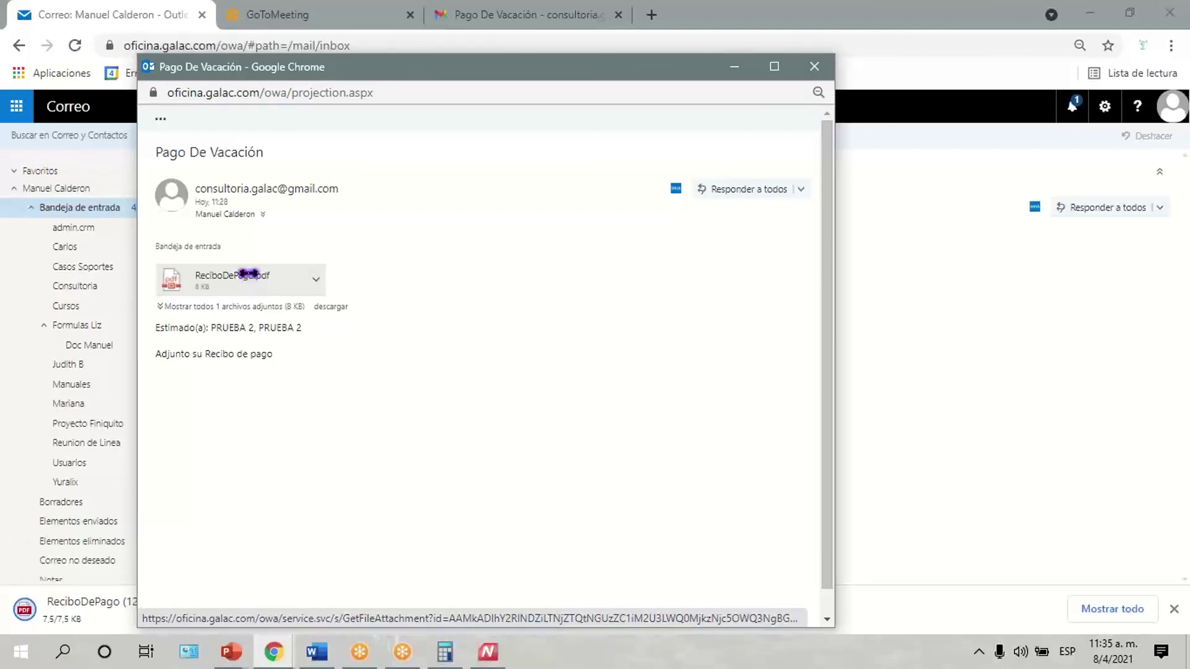
left_click(80, 601)
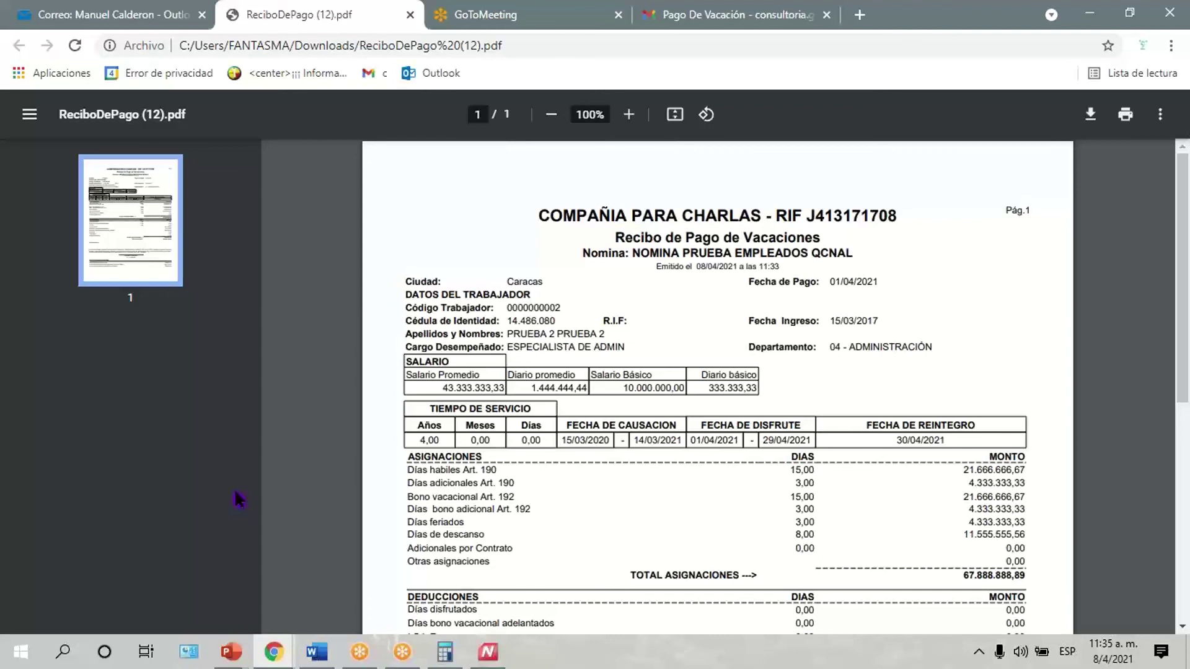
scroll(619, 459, "down", 3)
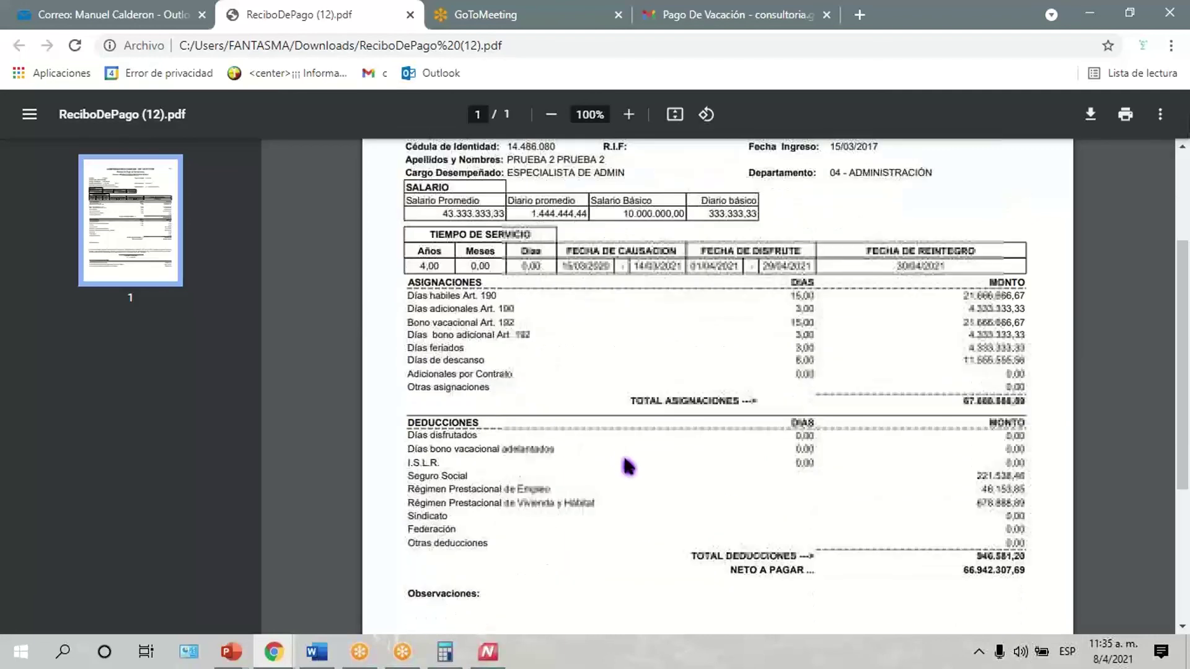